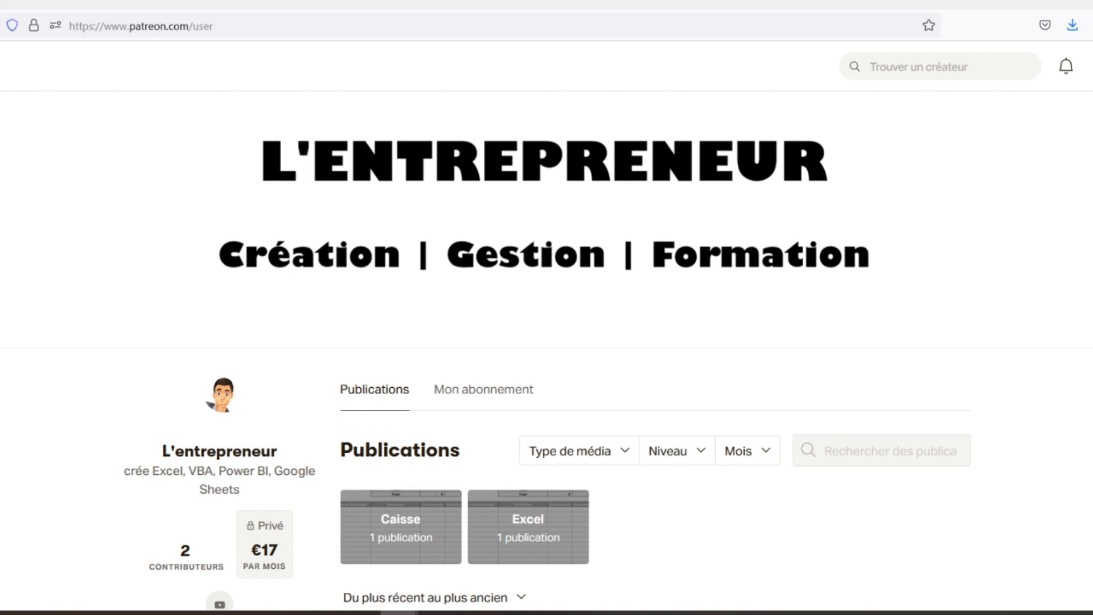
Examine the creator's Patreon publications, including the "Feuilles de caisse" post and its attached file
scroll(545, 351, down, 3)
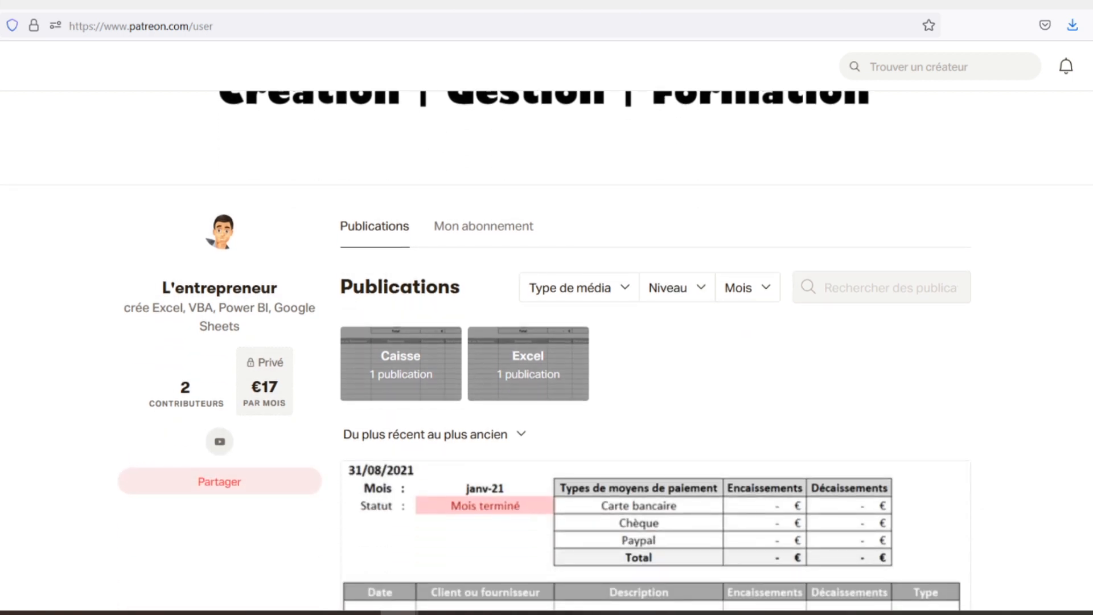
scroll(651, 464, down, 2)
scroll(547, 351, down, 3)
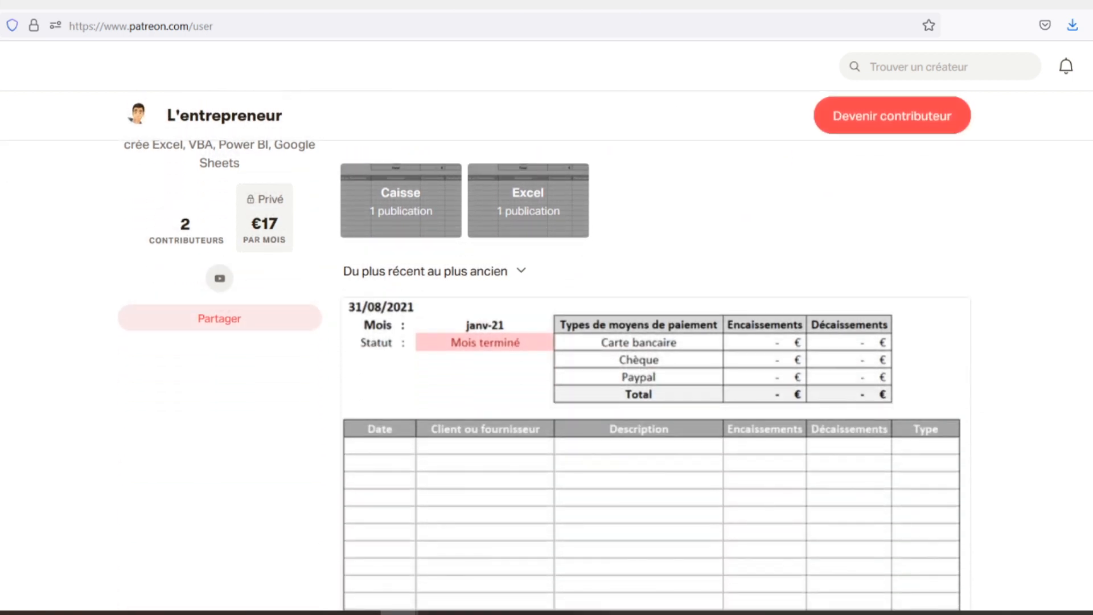
scroll(547, 351, down, 2)
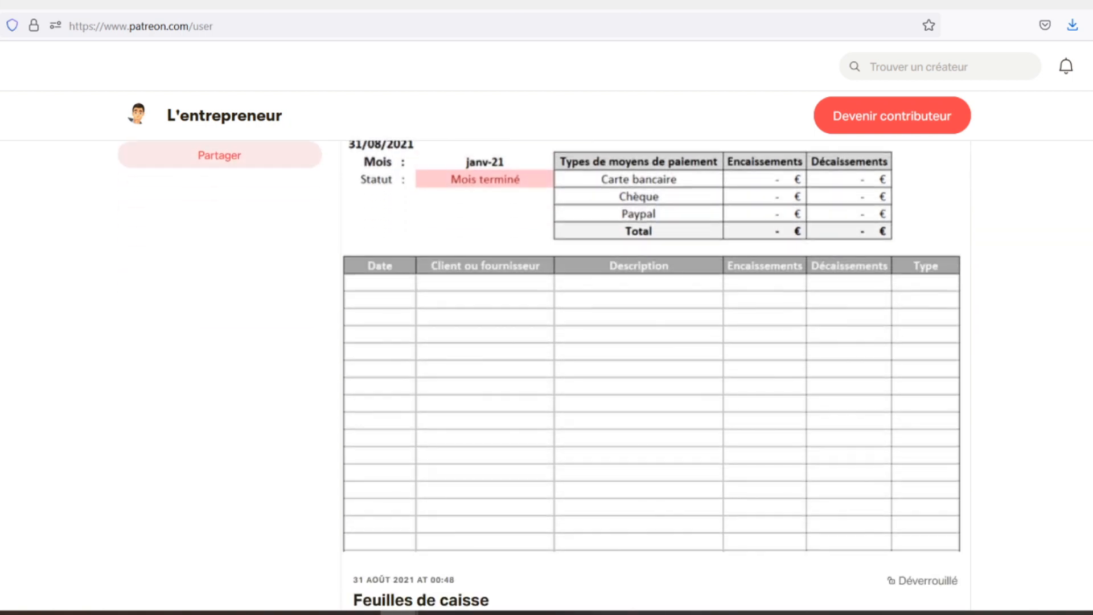
scroll(547, 351, down, 2)
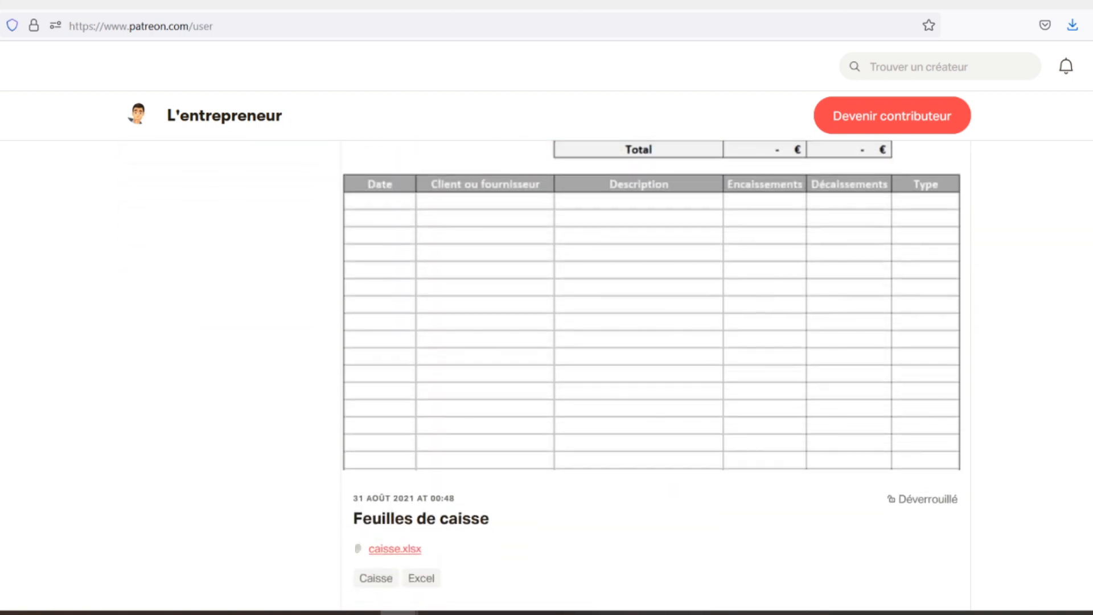
scroll(546, 351, down, 2)
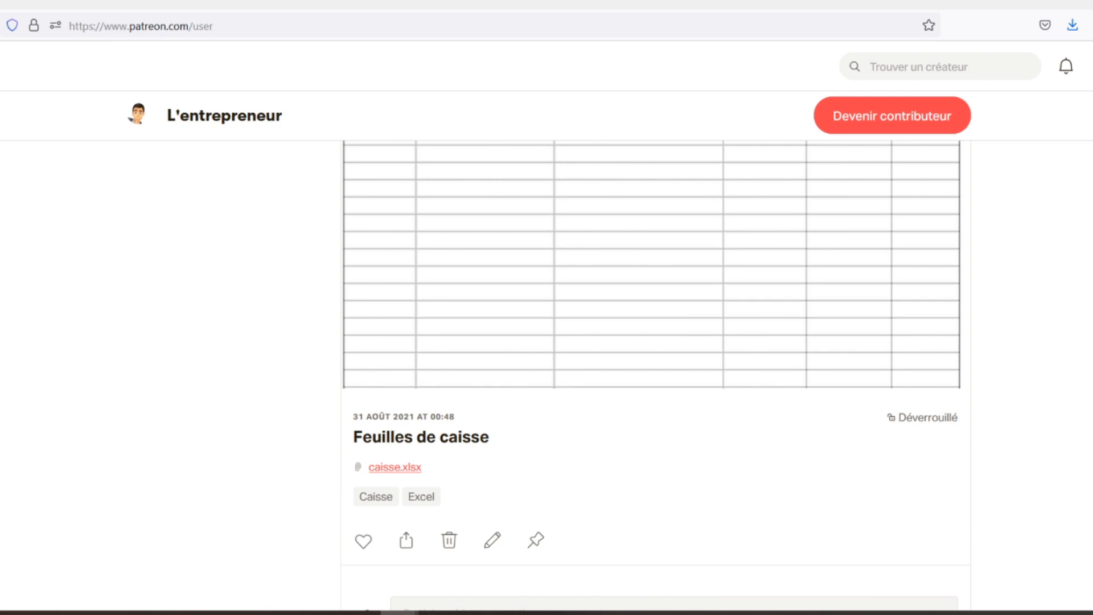
scroll(547, 351, down, 2)
scroll(547, 350, down, 2)
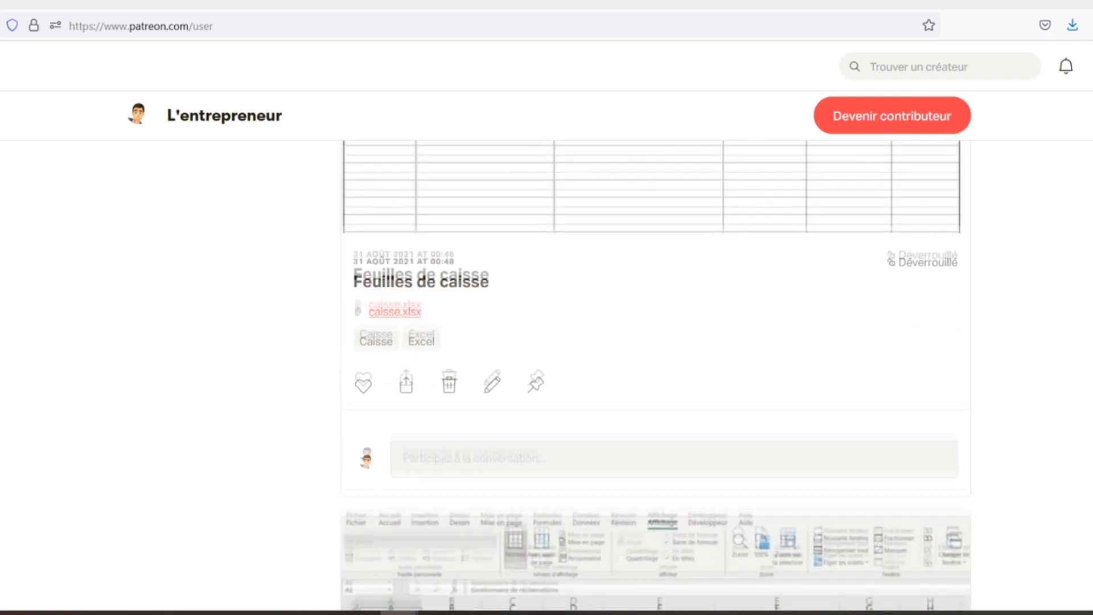
scroll(547, 350, down, 2)
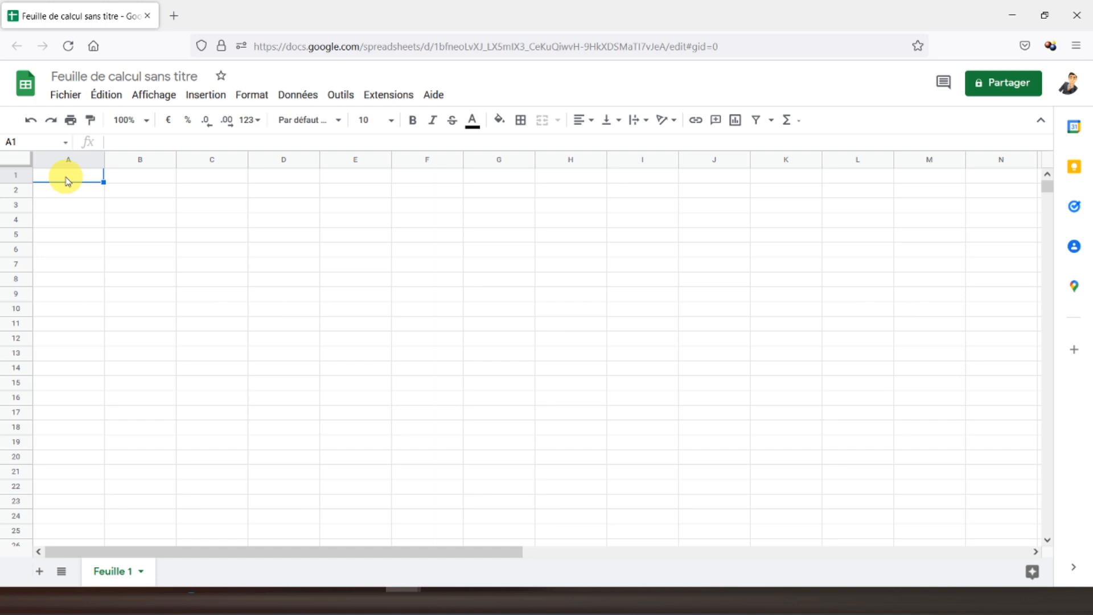
In the blank Google Sheets spreadsheet, enter the title "Suivi de la consommation de carburant" in cell A1
text(Suivi de)
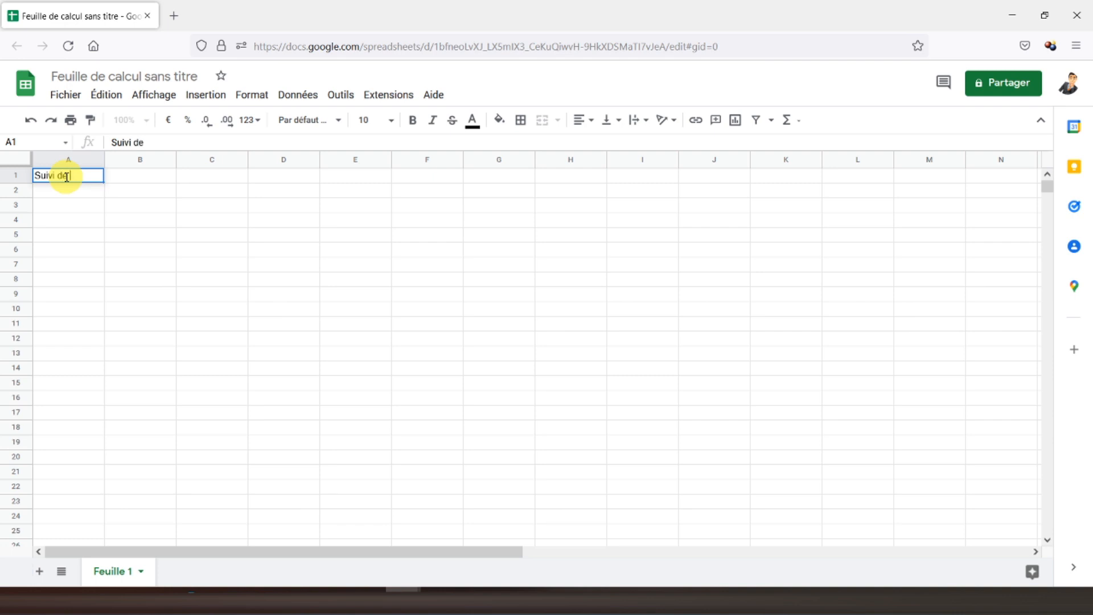
text( la consommation)
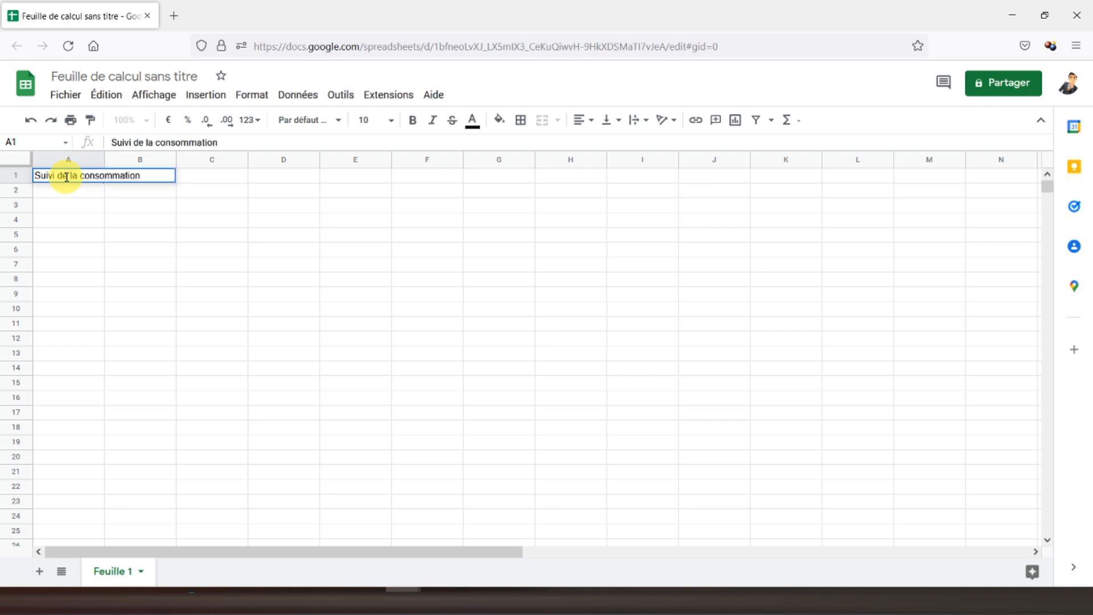
text( de carbur)
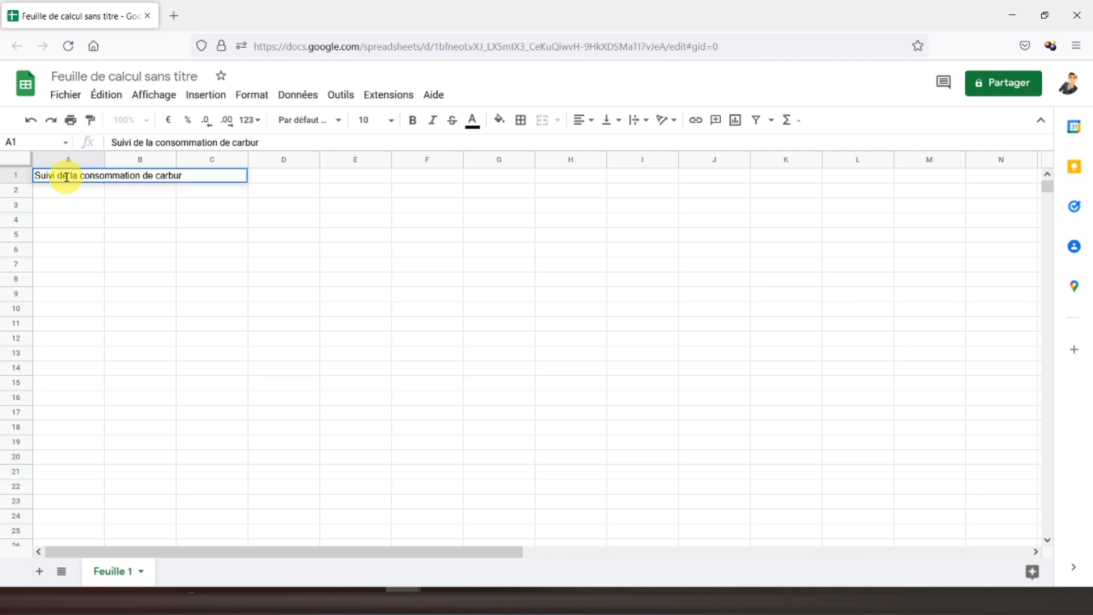
text(ant)
key(Return)
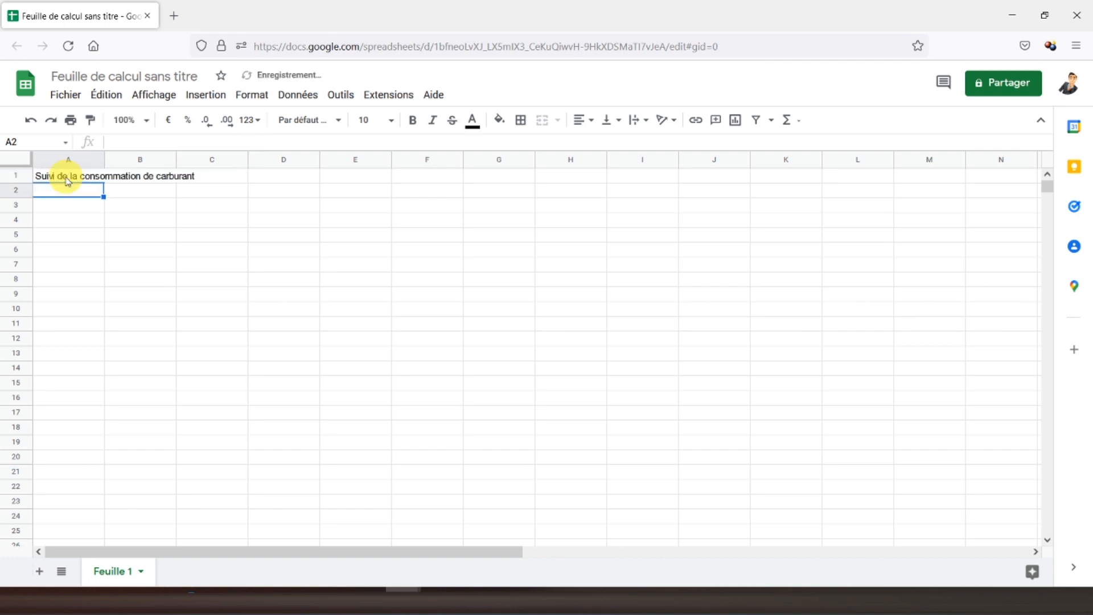
Merge the title across A1:H2 and align it vertically to the middle
click(67, 181)
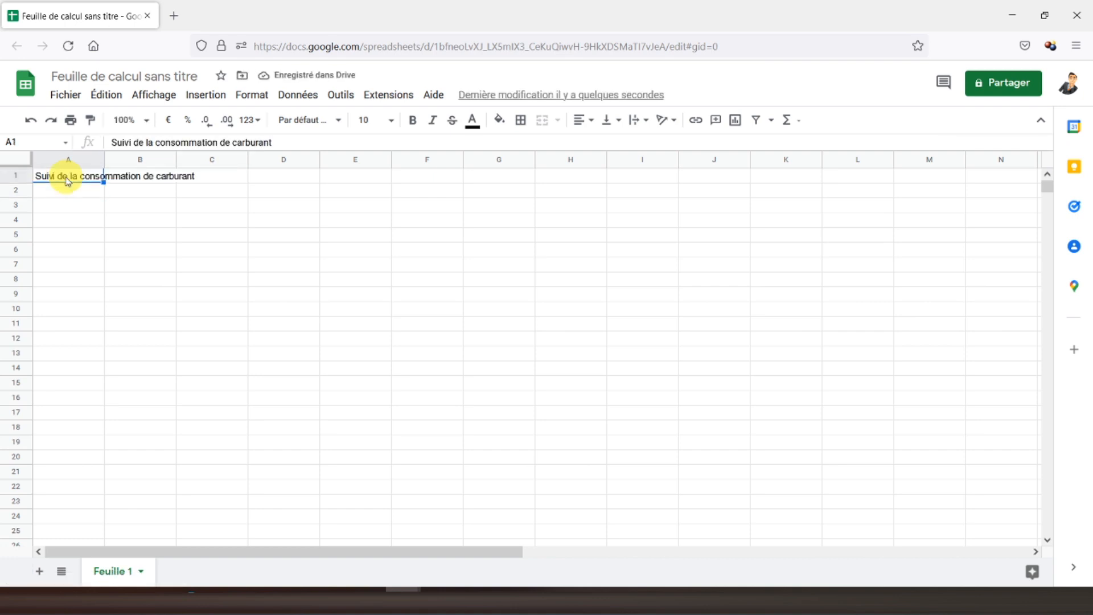
shift+click(547, 191)
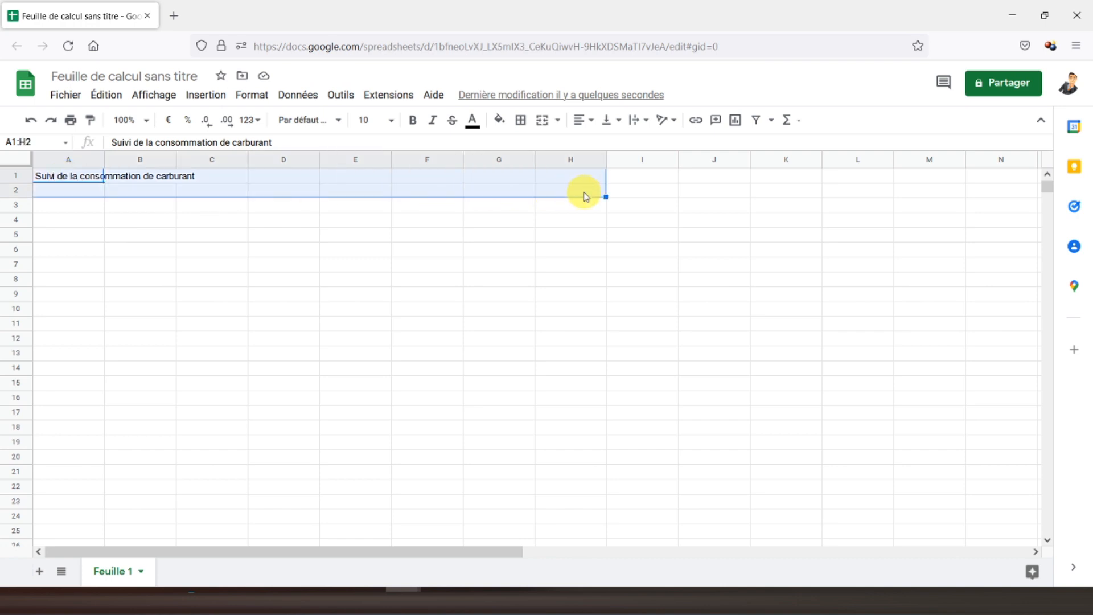
click(542, 119)
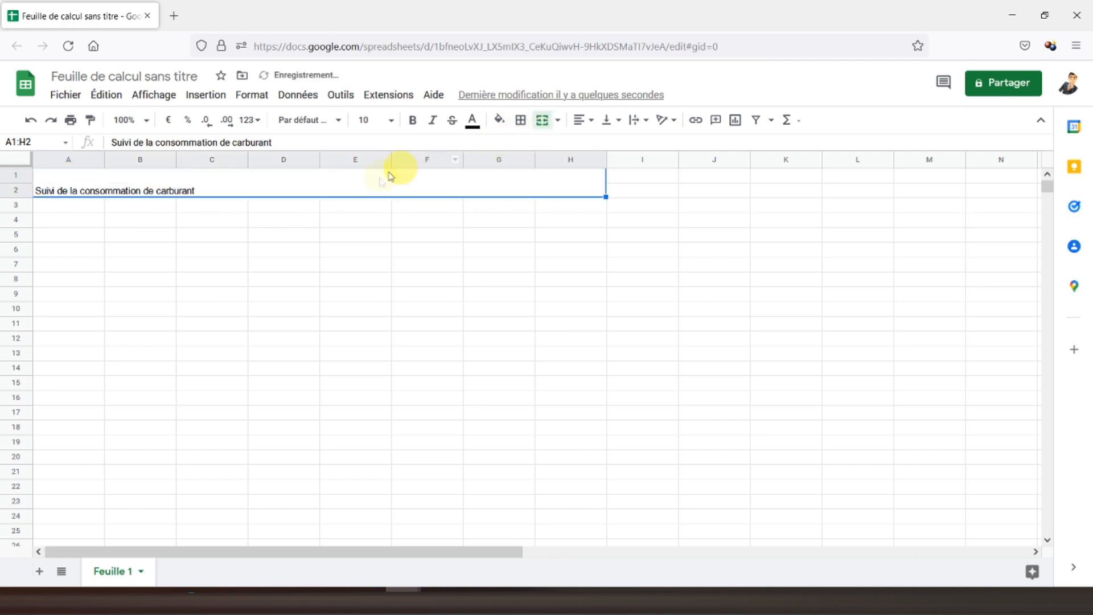
click(582, 121)
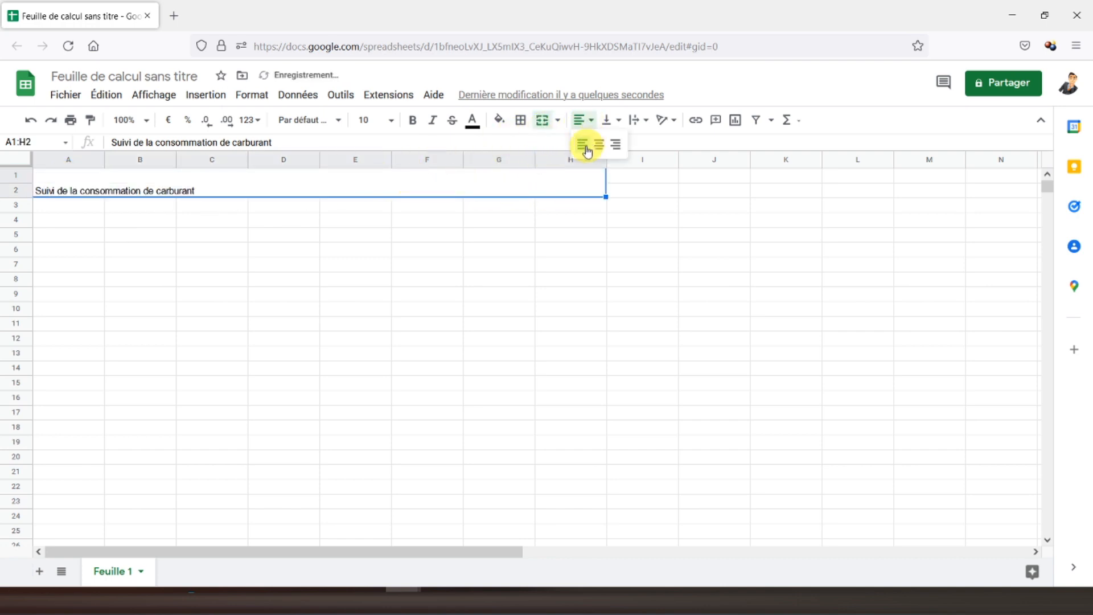
click(611, 118)
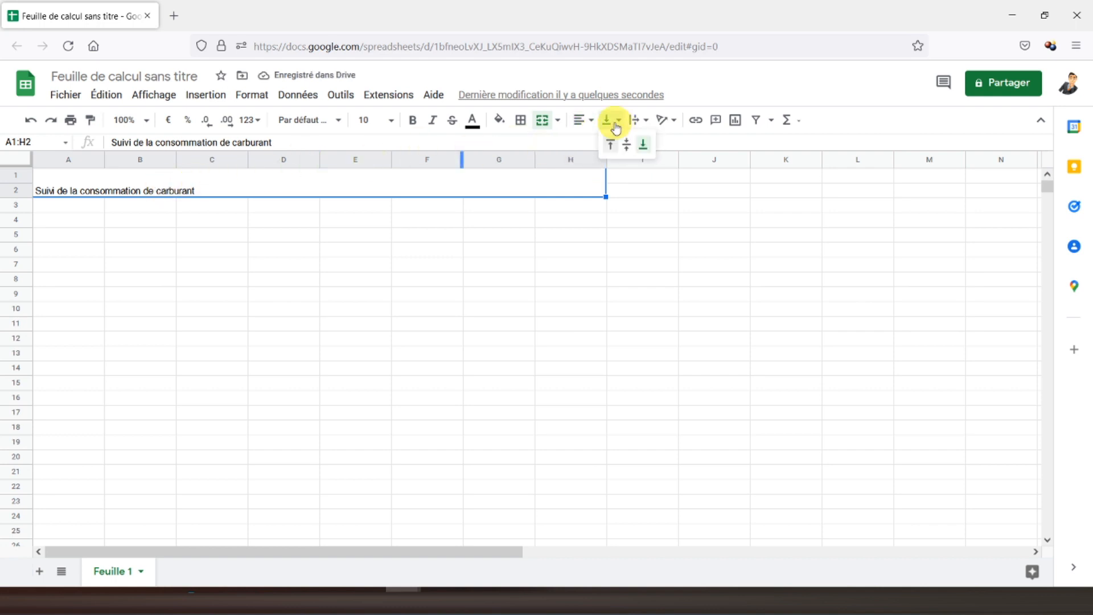
click(626, 145)
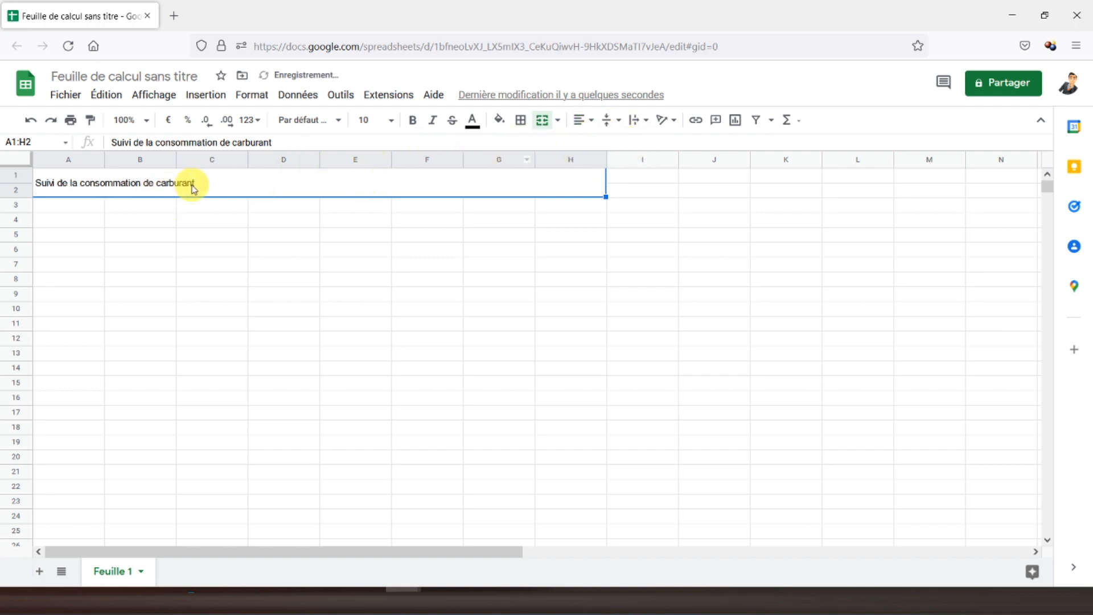
Make the merged title bold and set its font size to 14
click(413, 121)
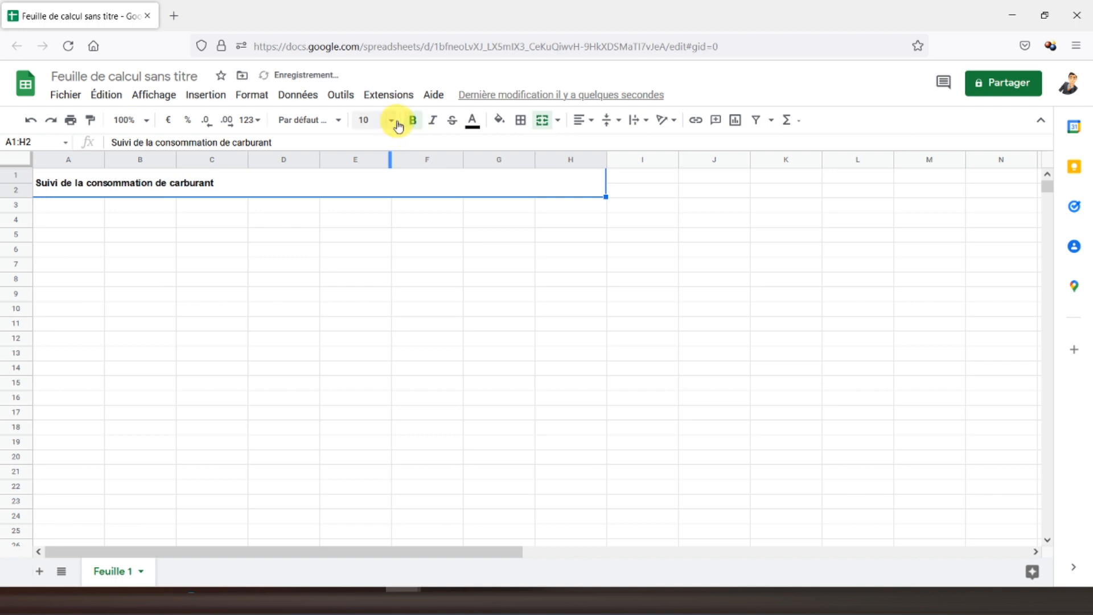
click(393, 121)
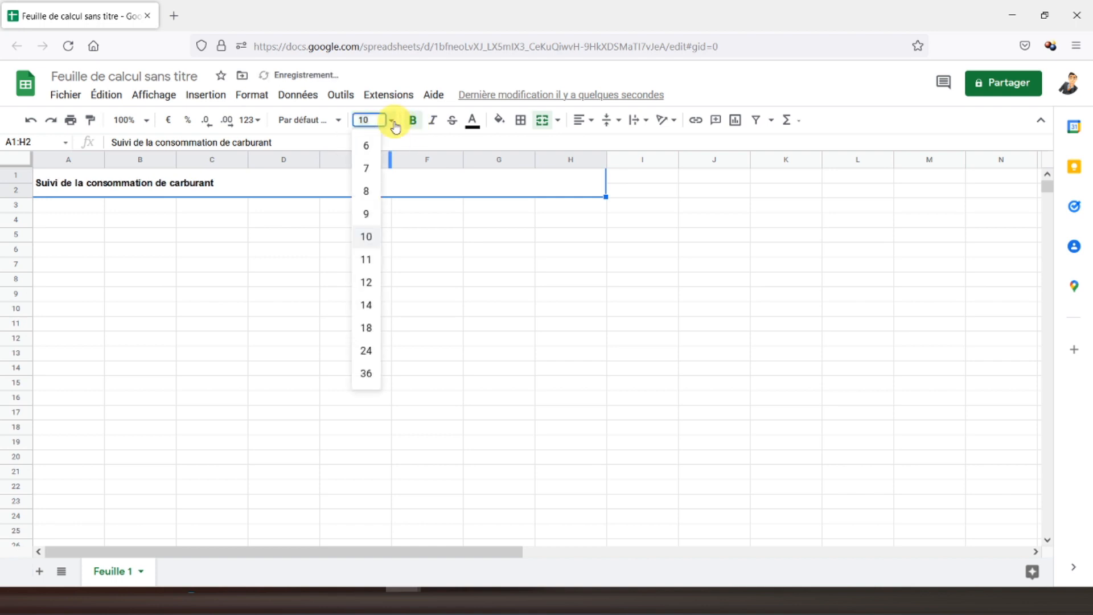
click(366, 303)
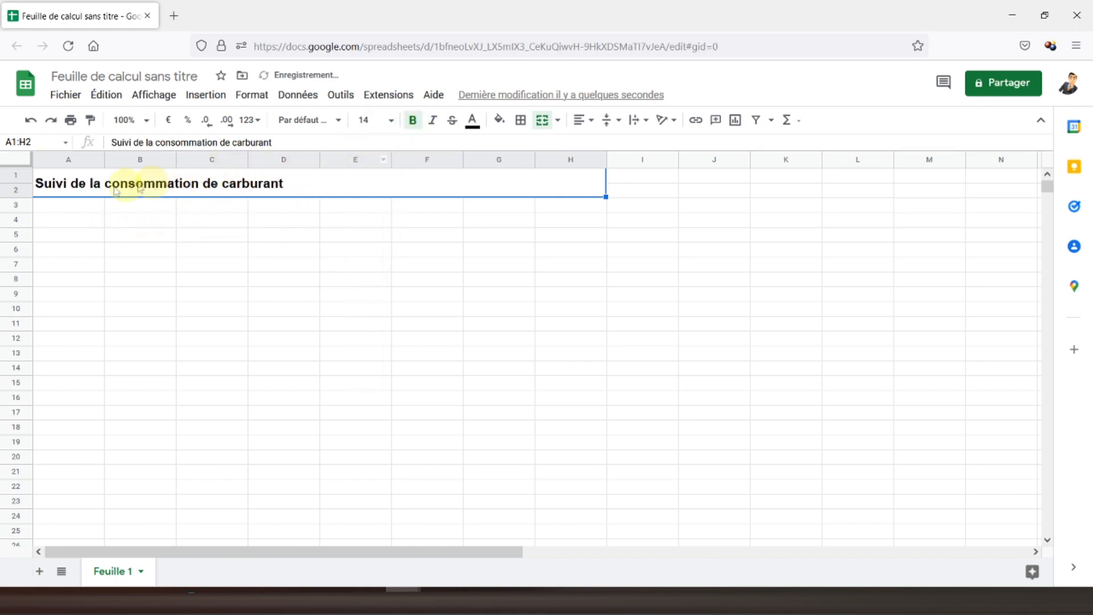
Narrow column A to a slim margin and enter the header "Indicateur" in cell B4
click(120, 222)
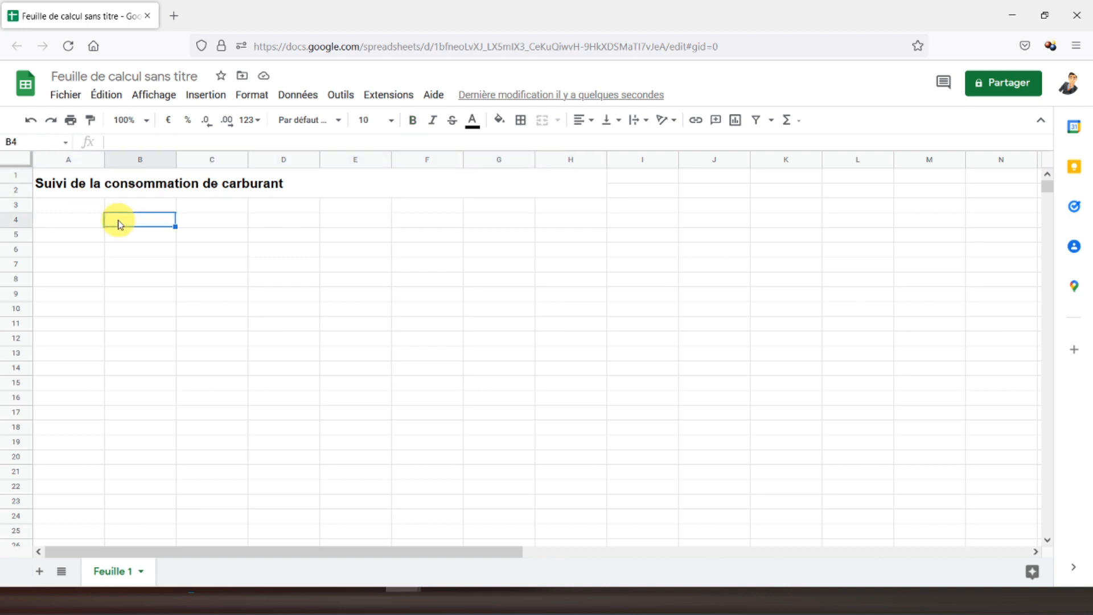
drag(102, 156, 55, 156)
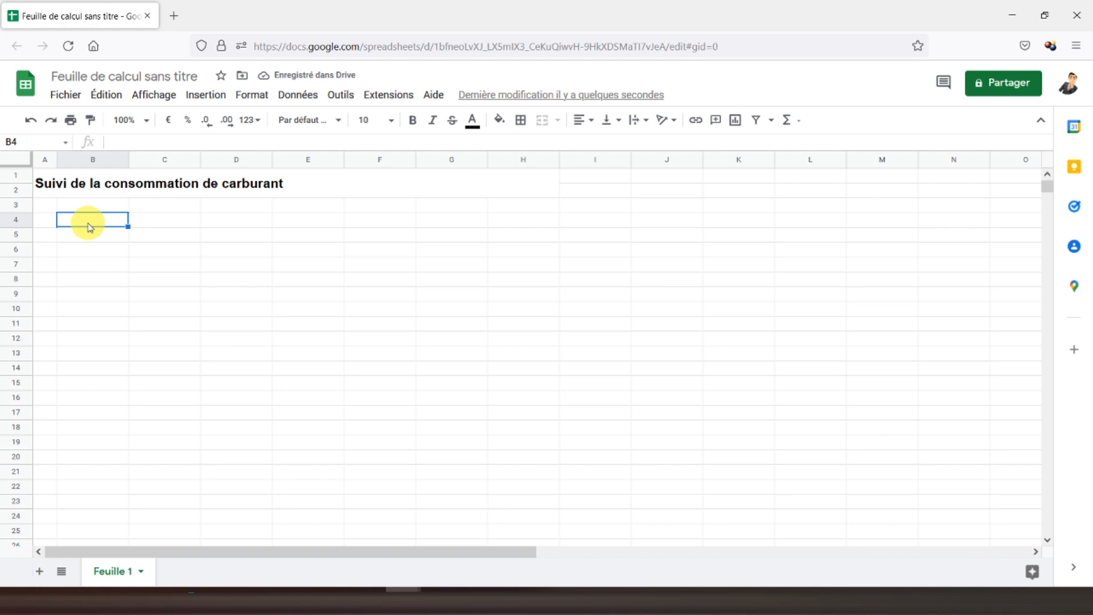
text(Indicateur)
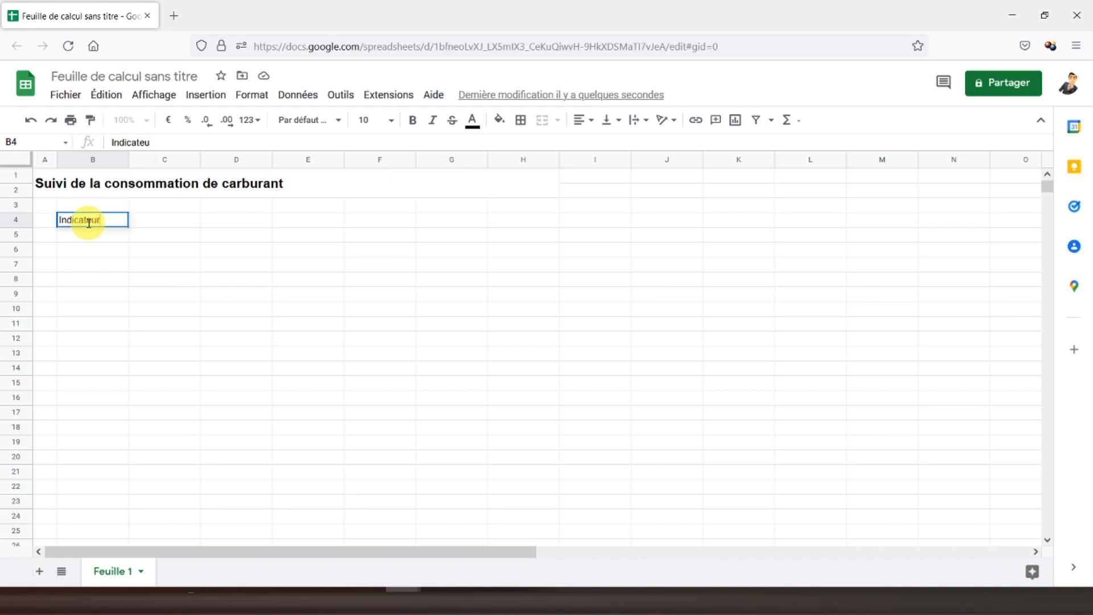
key(Return)
Merge the "Indicateur" header cell across B4:F4
click(89, 224)
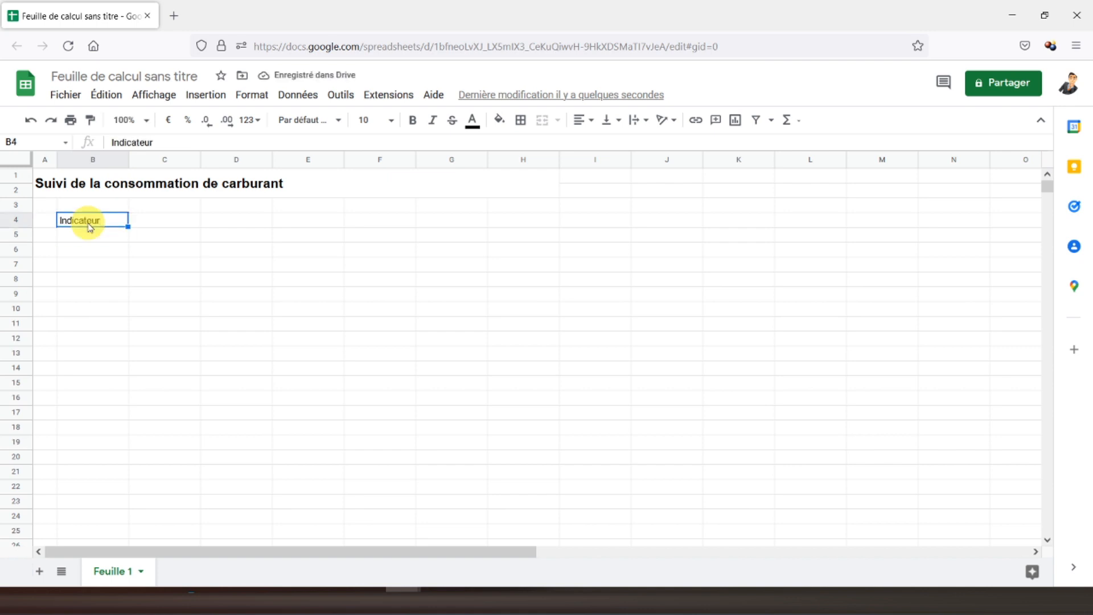
drag(90, 226, 391, 227)
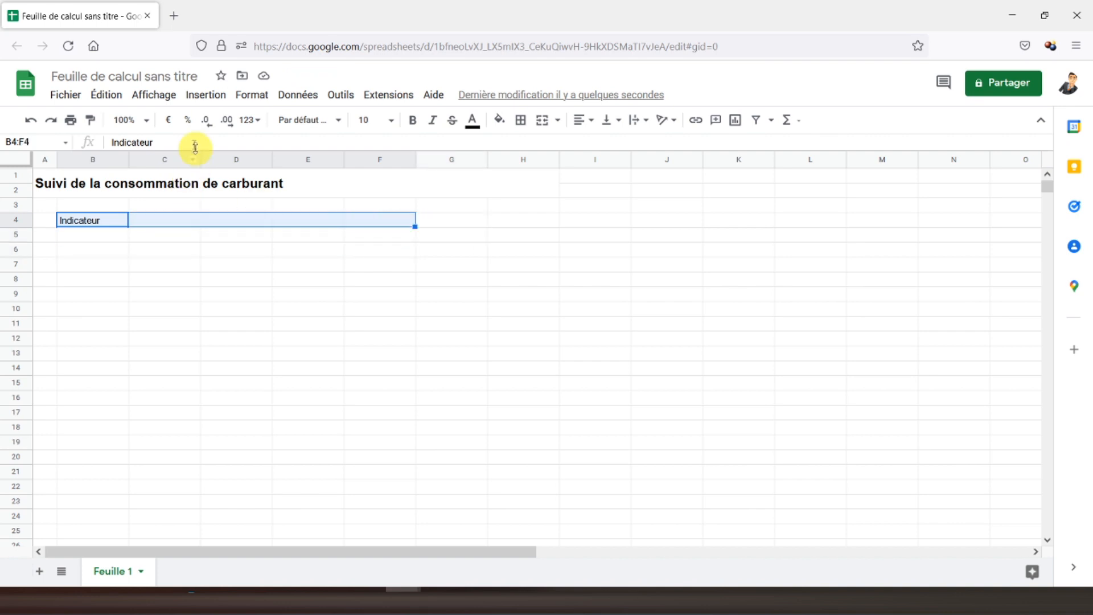
click(497, 121)
click(496, 120)
click(542, 123)
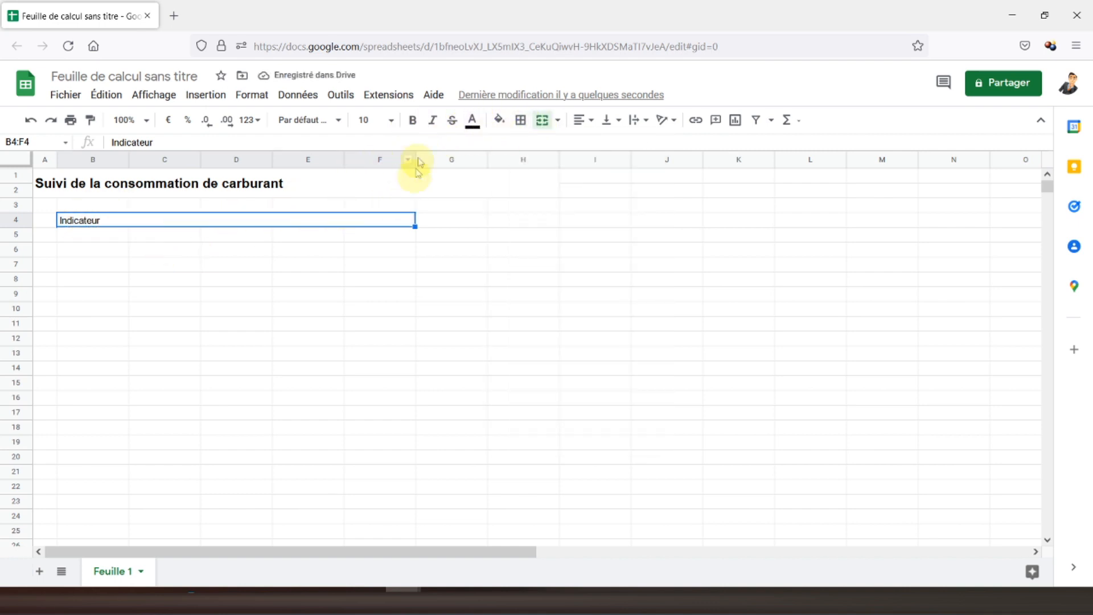
Give the merged "Indicateur" header white text on a black fill
click(472, 122)
click(493, 164)
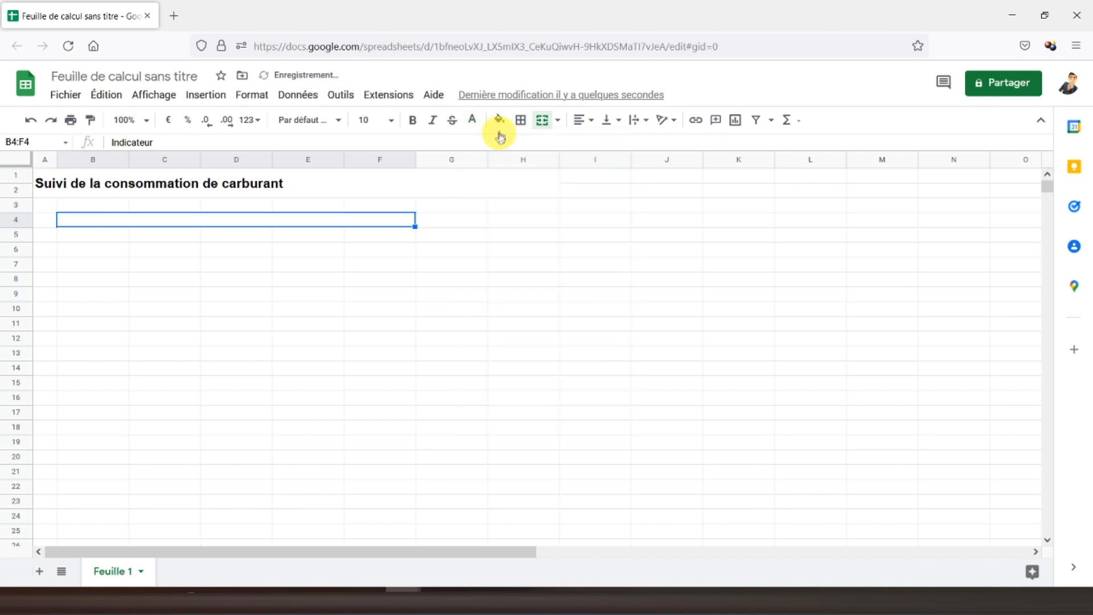
click(500, 121)
click(506, 165)
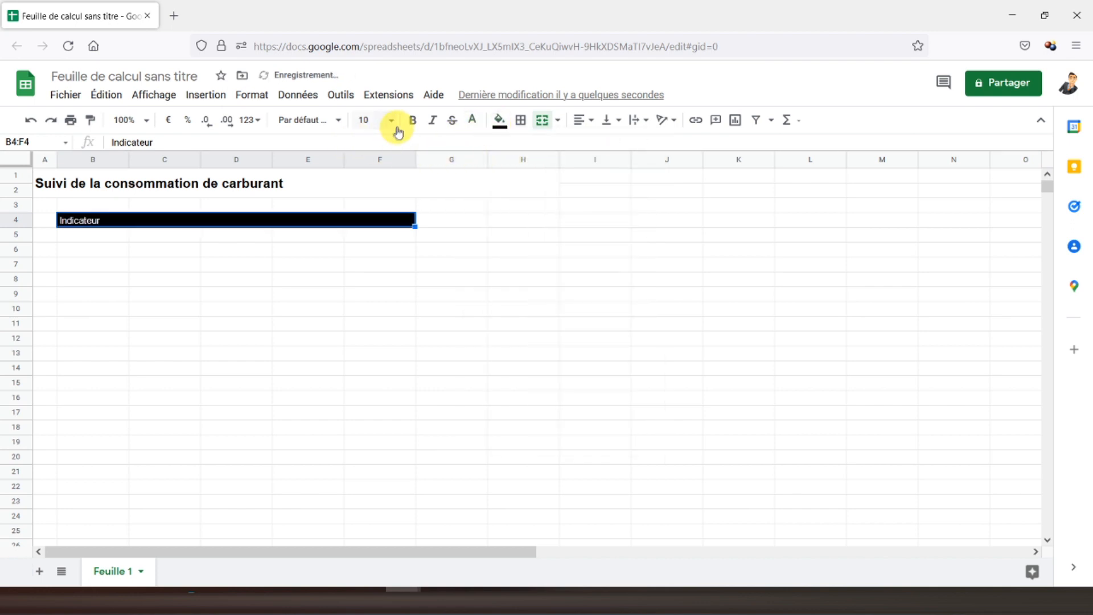
Make the "Indicateur" header bold, trying font size 12 before setting it to 10
click(397, 124)
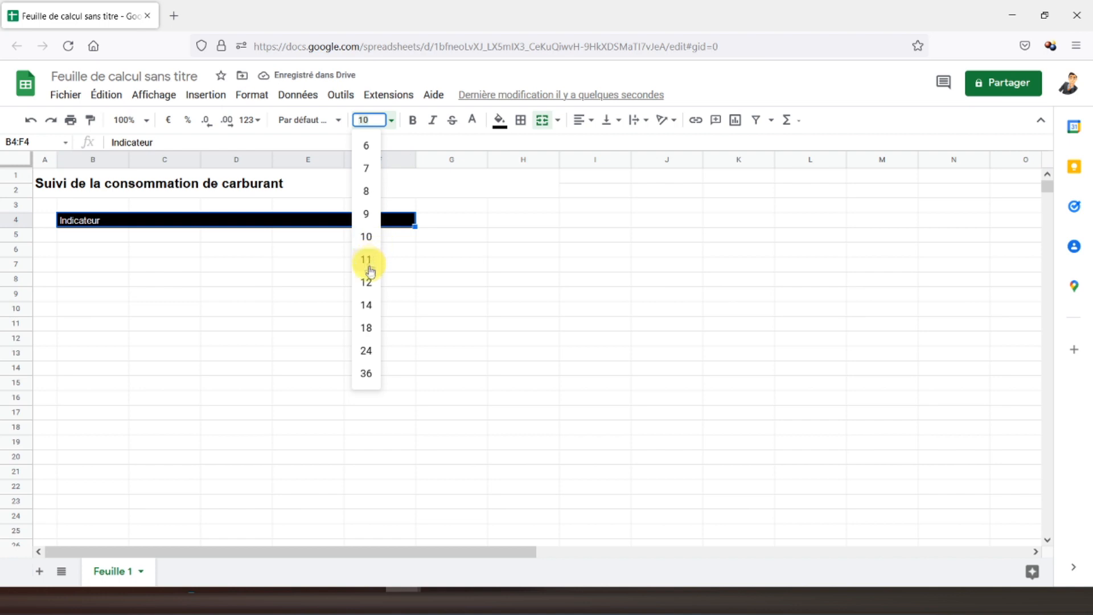
click(367, 281)
click(414, 121)
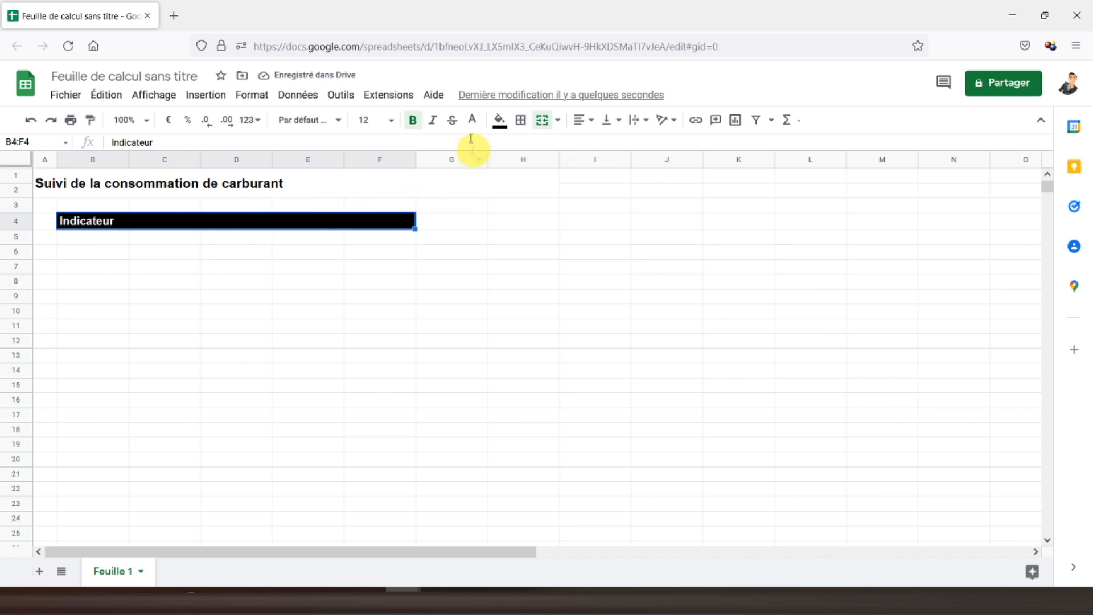
click(391, 120)
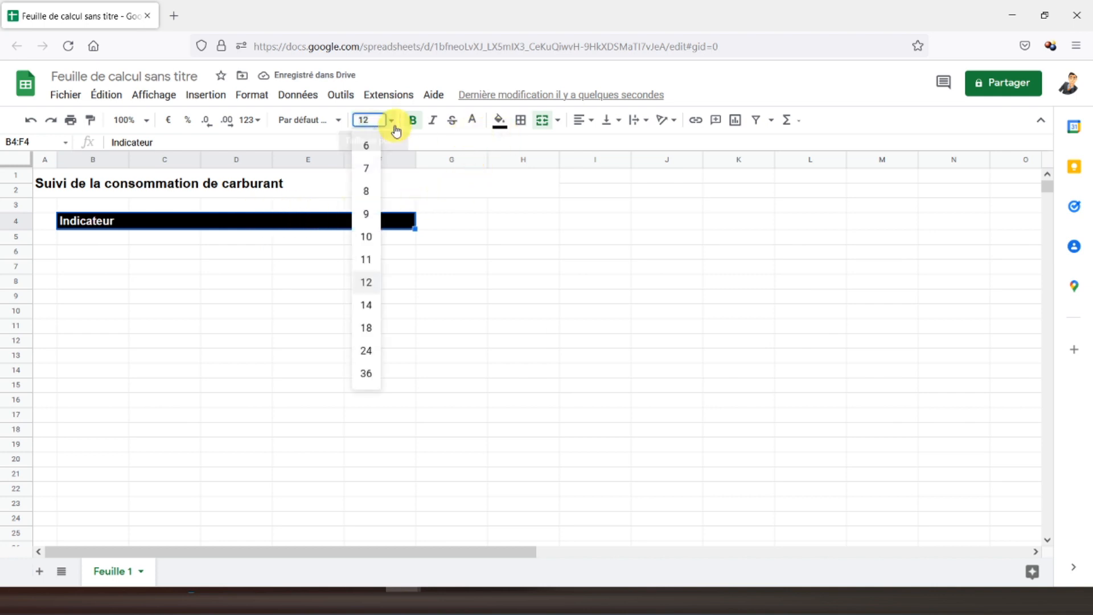
click(373, 241)
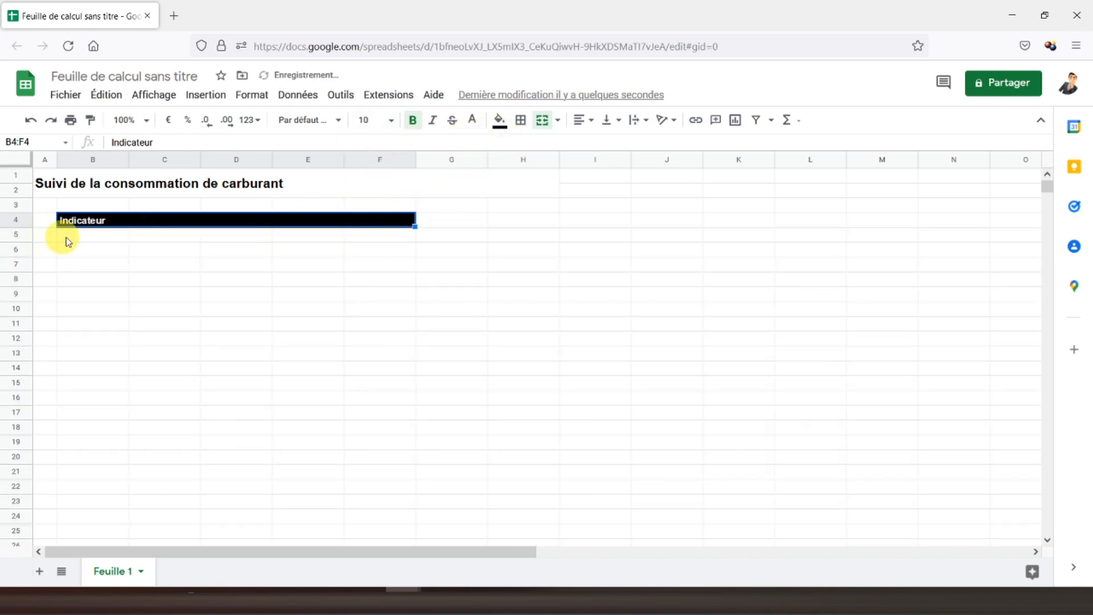
Merge cells G4:H4 beside the "Indicateur" header
click(429, 221)
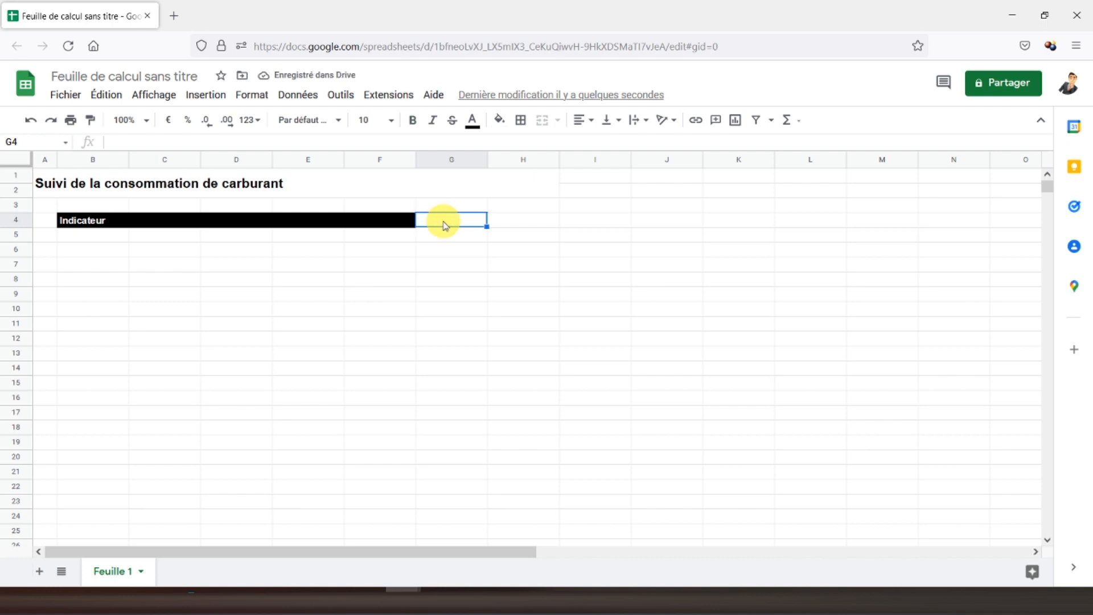
drag(445, 224, 524, 222)
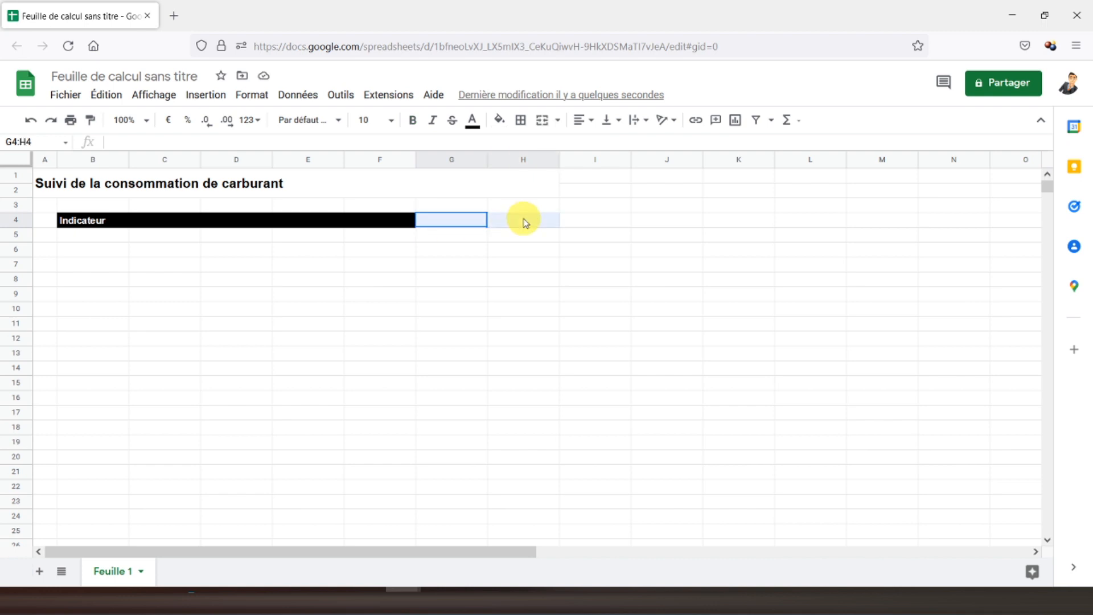
click(538, 124)
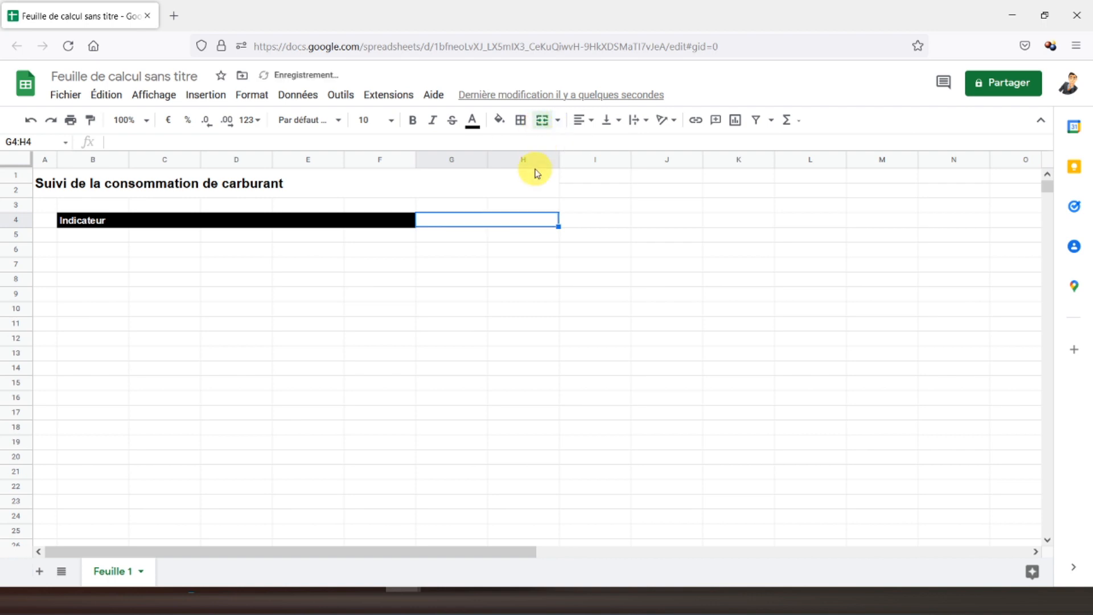
Enter the header "Prévisionnel" in the merged G4:H4 cell
text(Prévis)
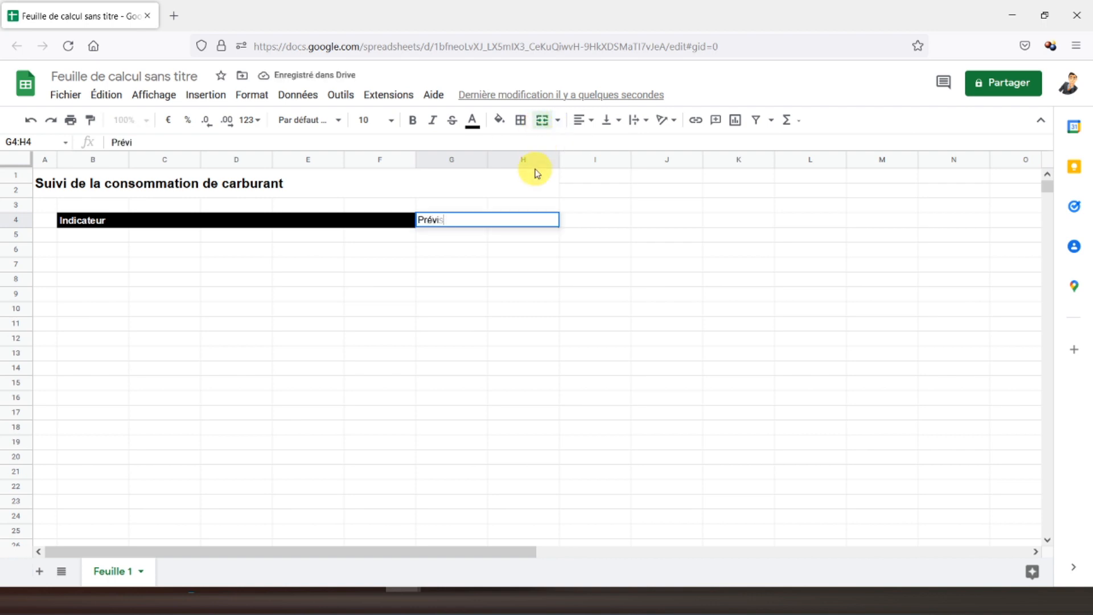
text(ionnel)
key(Return)
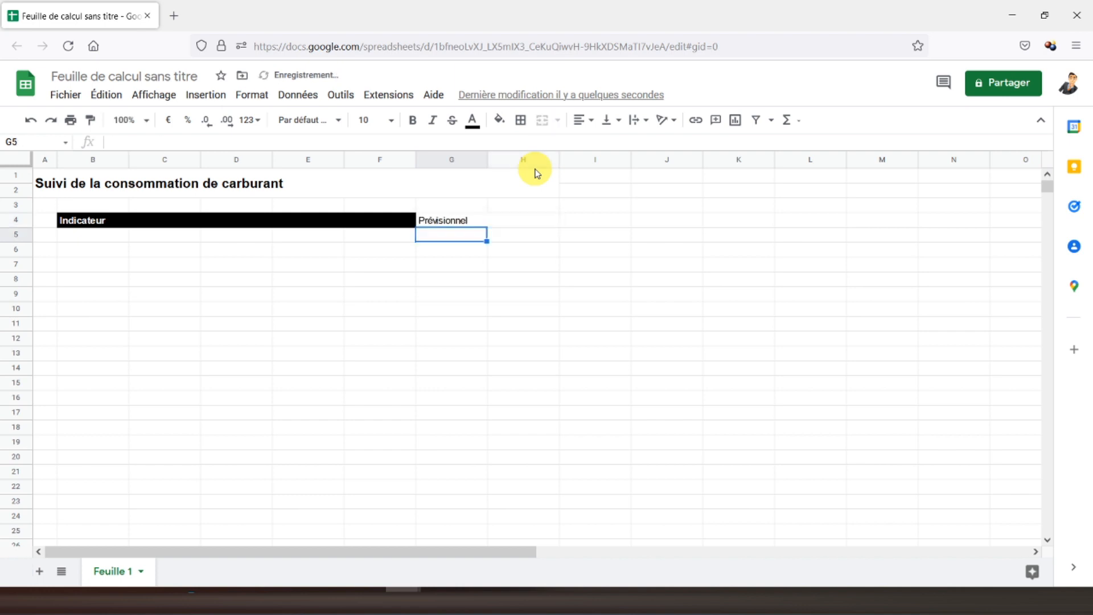
Format the "Prévisionnel" header with bold white text on a black fill
click(485, 220)
click(474, 122)
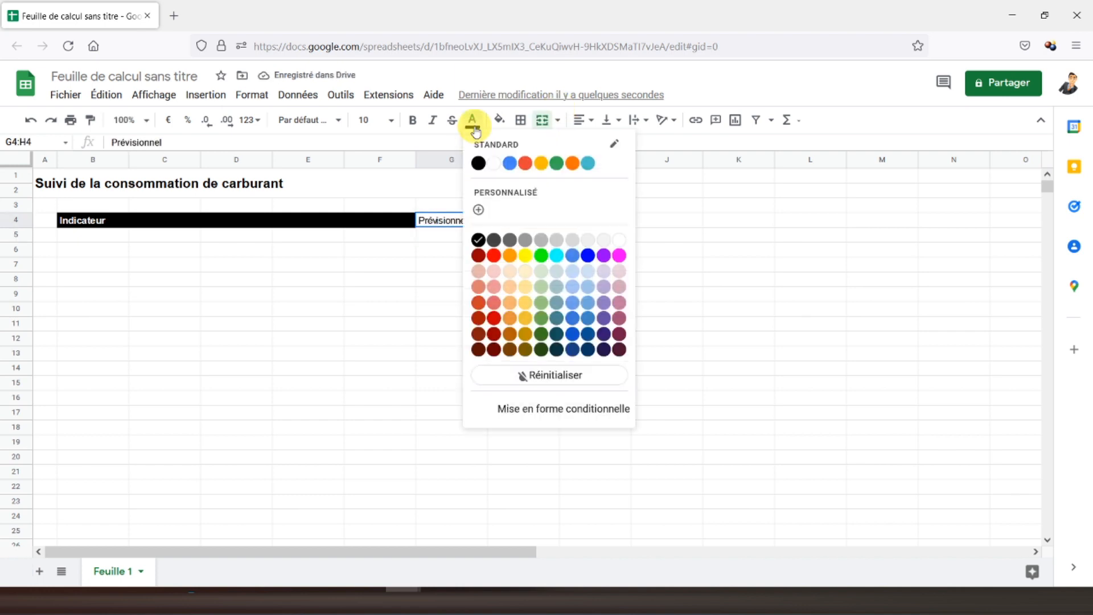
click(493, 163)
click(500, 120)
click(506, 164)
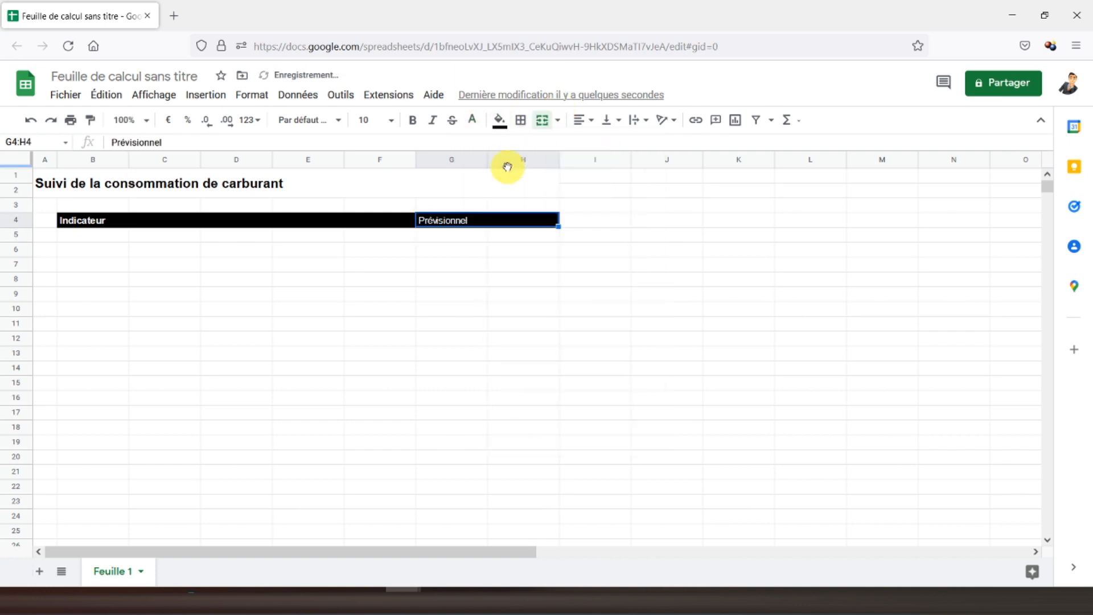
click(413, 120)
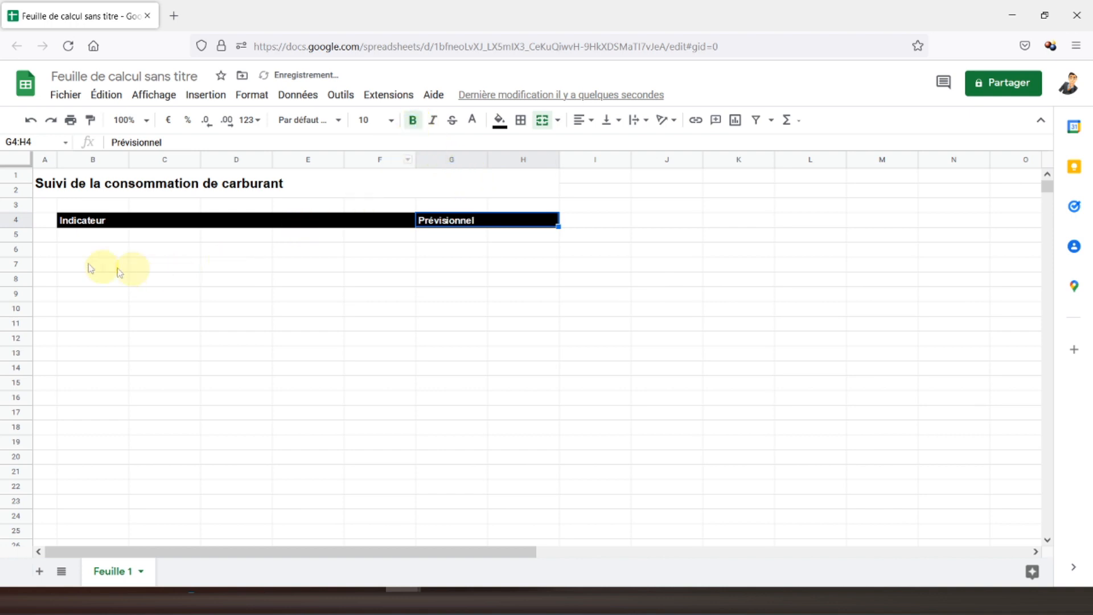
Enter the subheader "Moyennes" in cell B5, below the "Indicateur" header
click(74, 238)
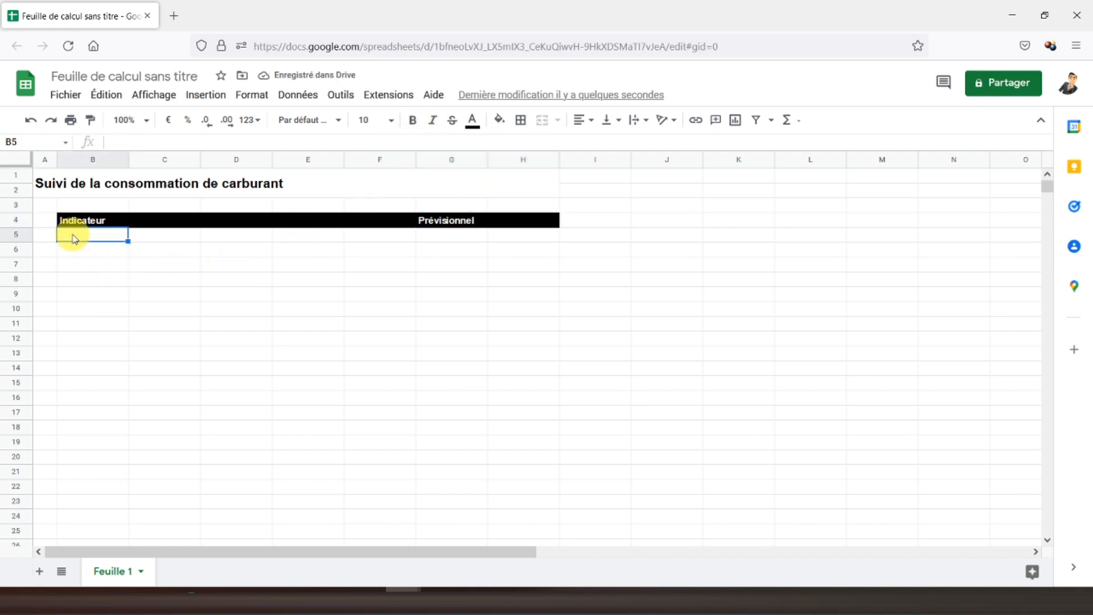
text(Moyenne)
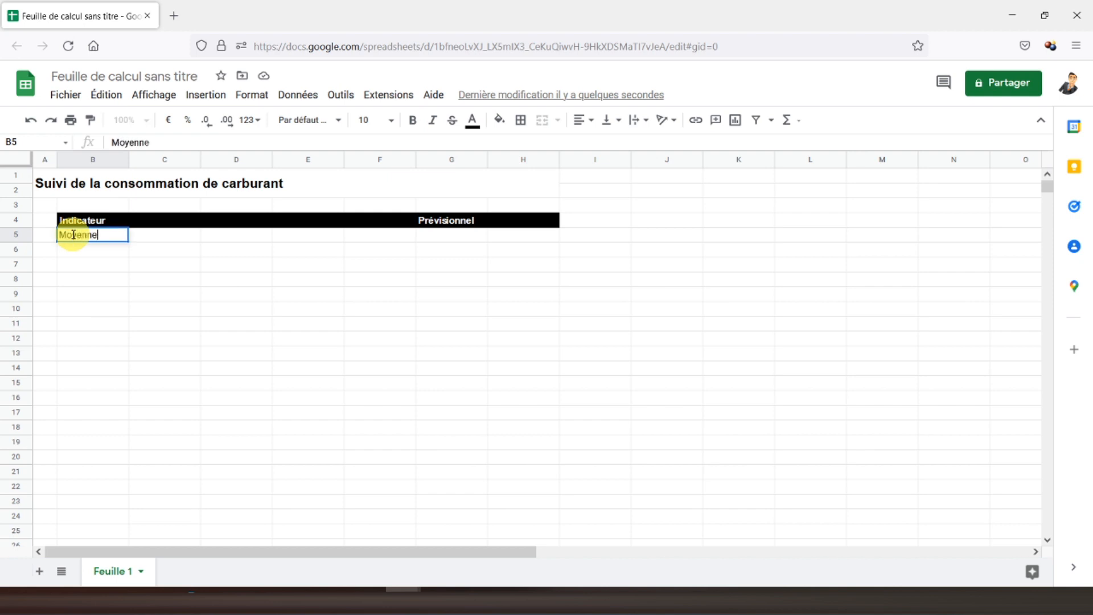
key(Return)
click(74, 238)
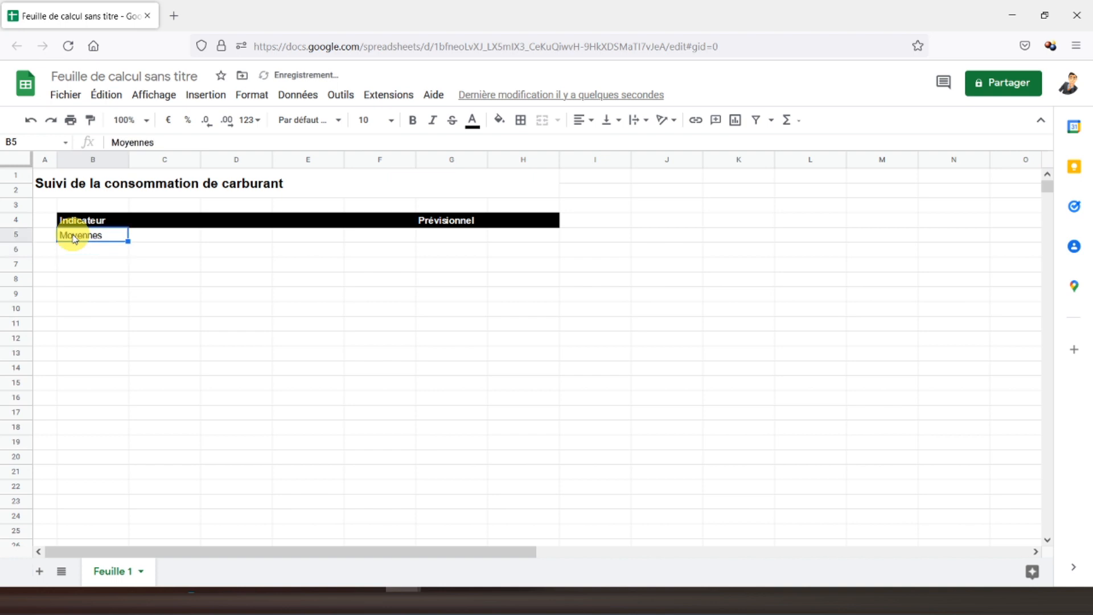
Merge the "Moyennes" cell across B5:F5 and centre its text horizontally
key(shift+Right)
key(shift+Right)
key(shift+Right)
key(shift+Right)
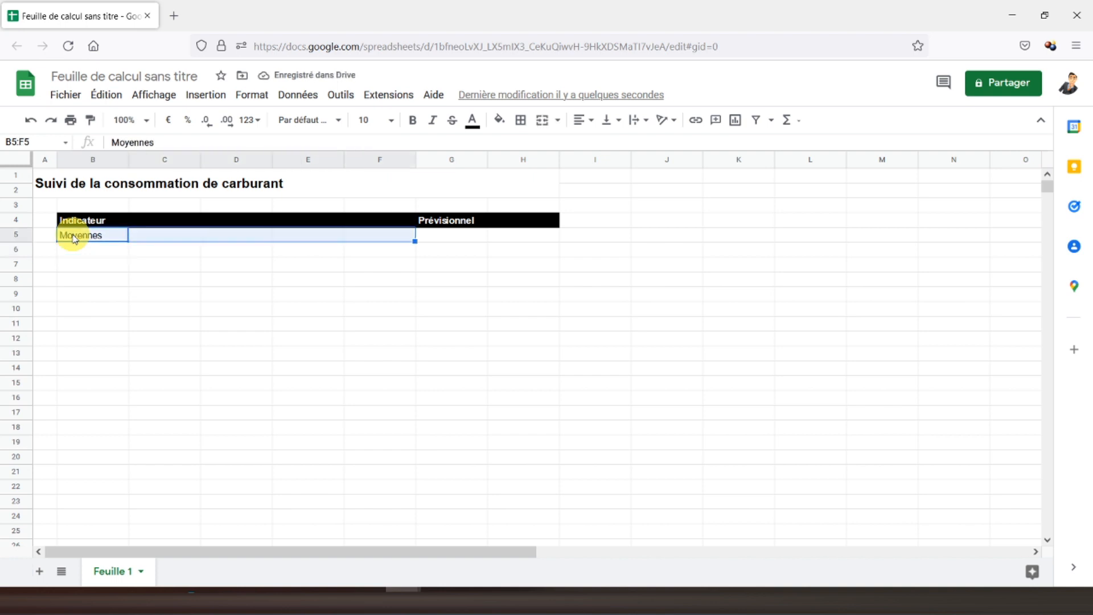
click(542, 119)
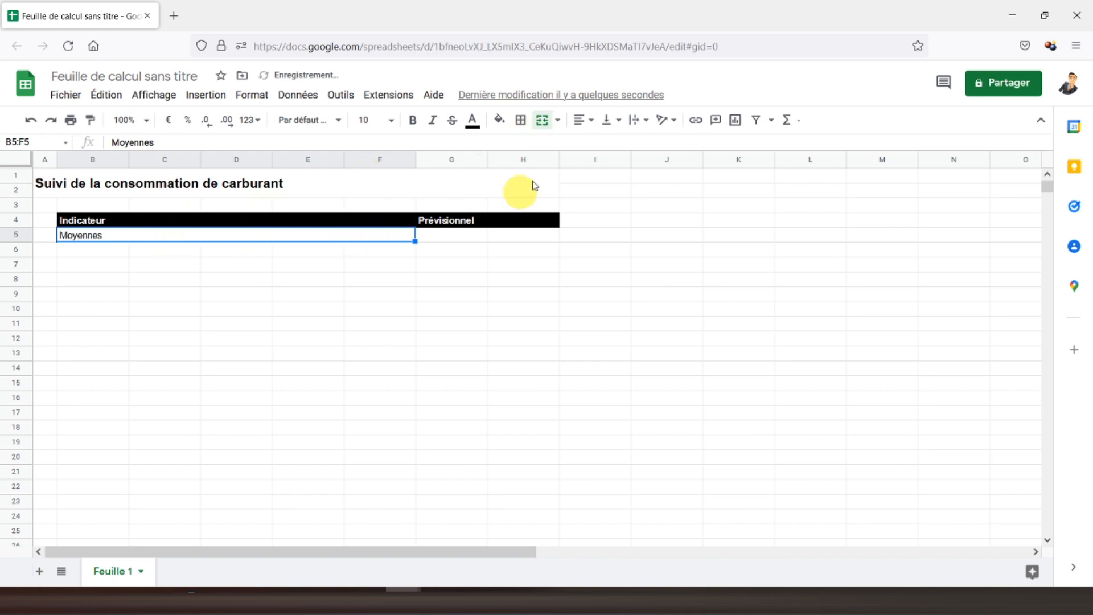
click(583, 120)
click(596, 146)
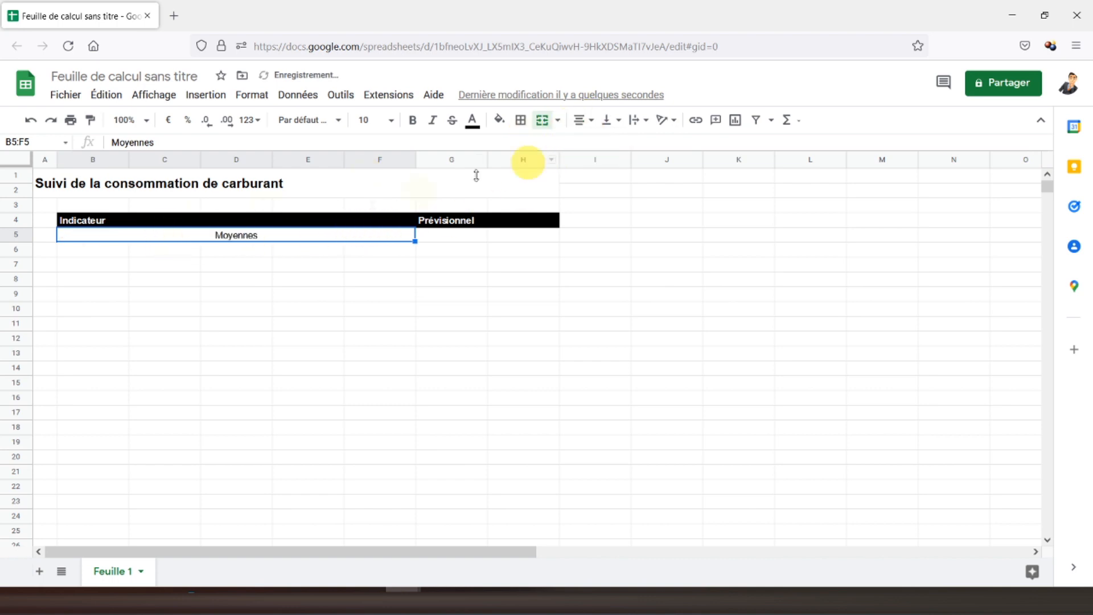
Format the merged "Moyennes" cell with a muted light green fill, bold text and a black outer border
click(500, 121)
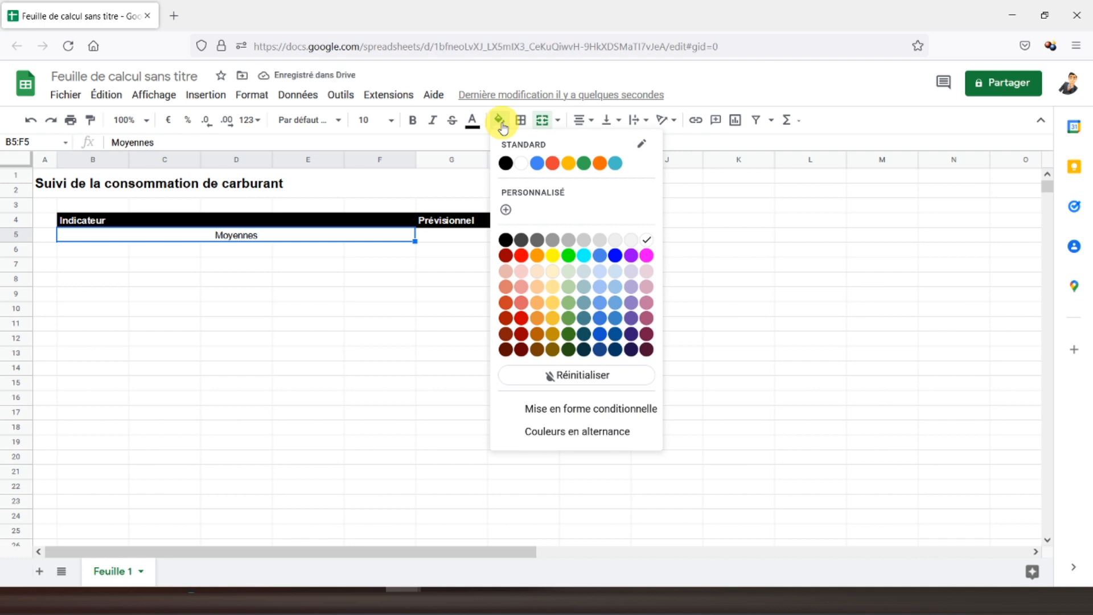
click(568, 308)
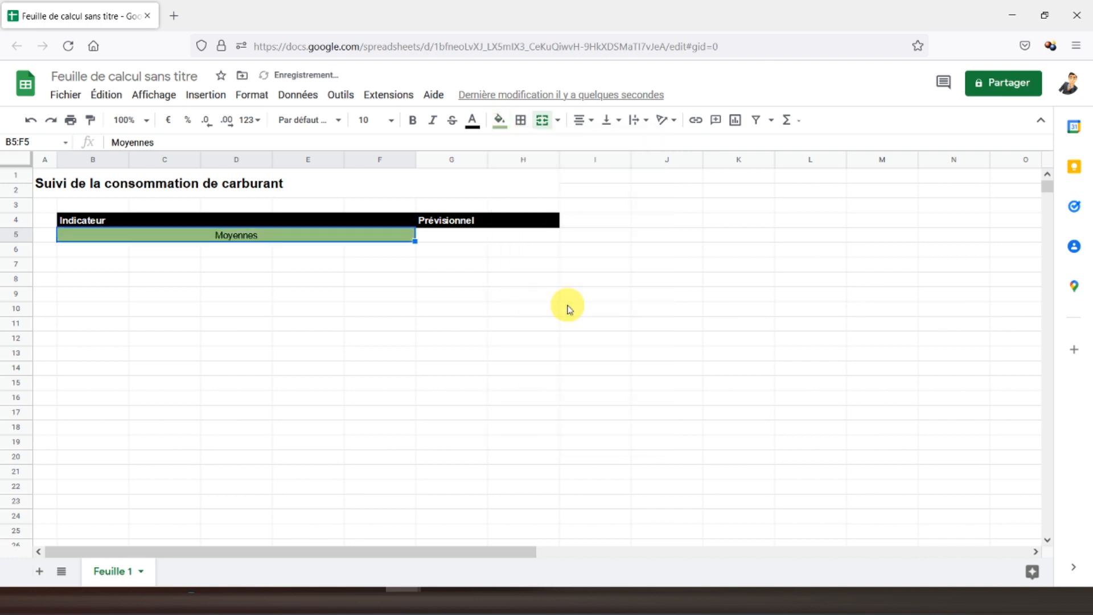
click(413, 122)
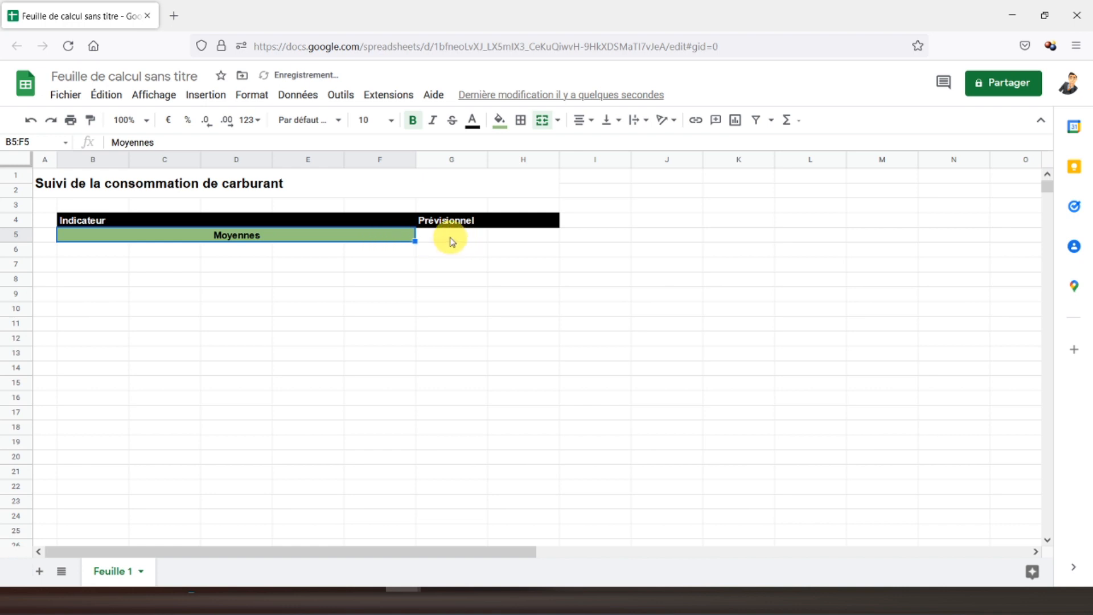
click(520, 121)
click(604, 148)
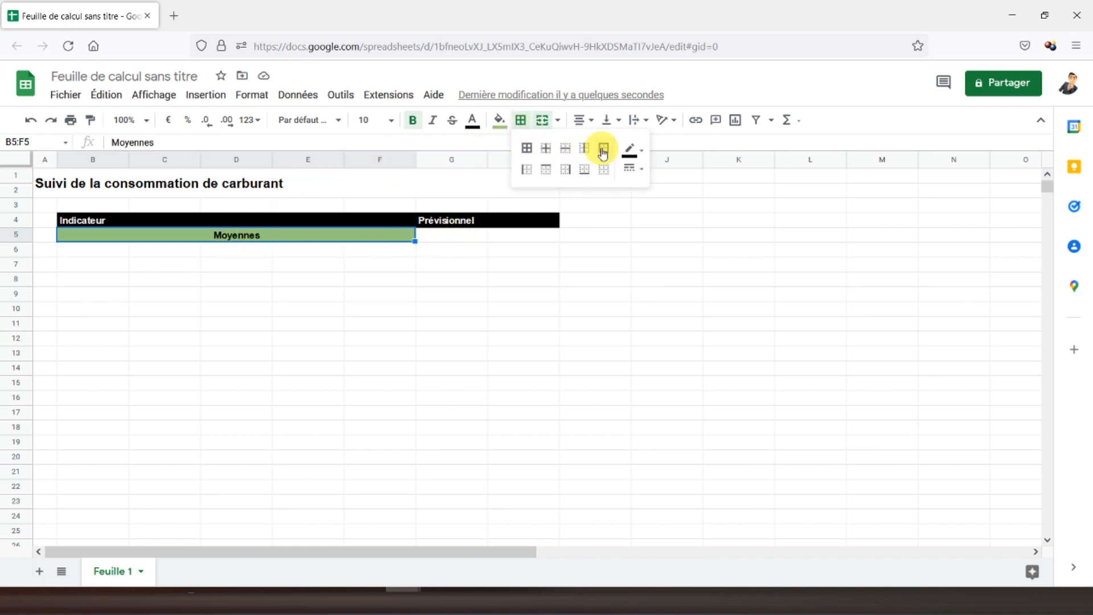
Apply separate outer borders around the cell blocks B6:B8 and C6:C8 below "Moyennes"
drag(104, 251, 100, 279)
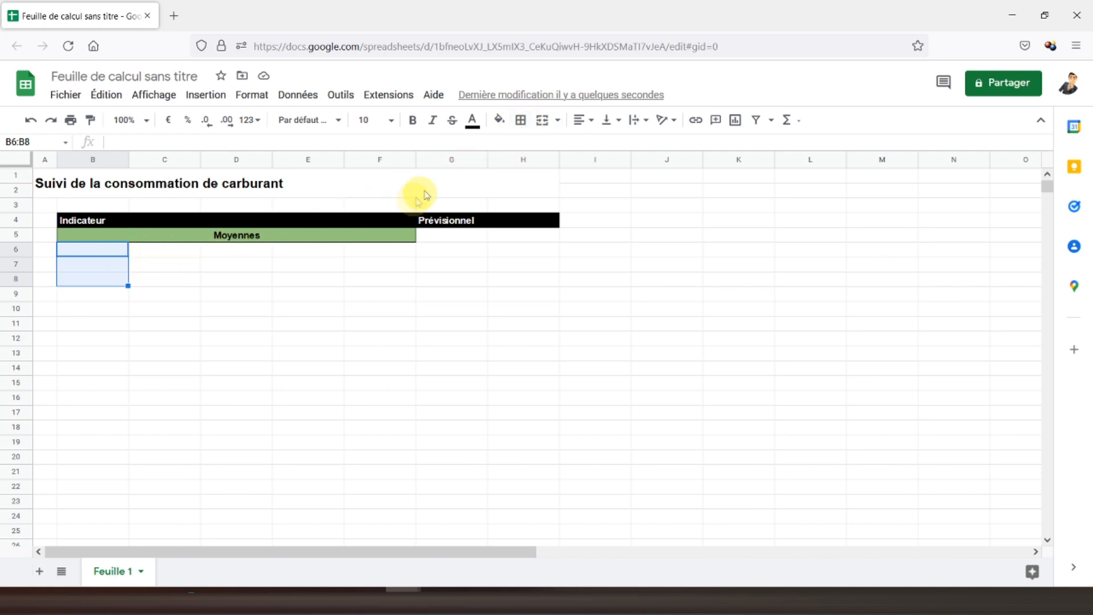
click(520, 120)
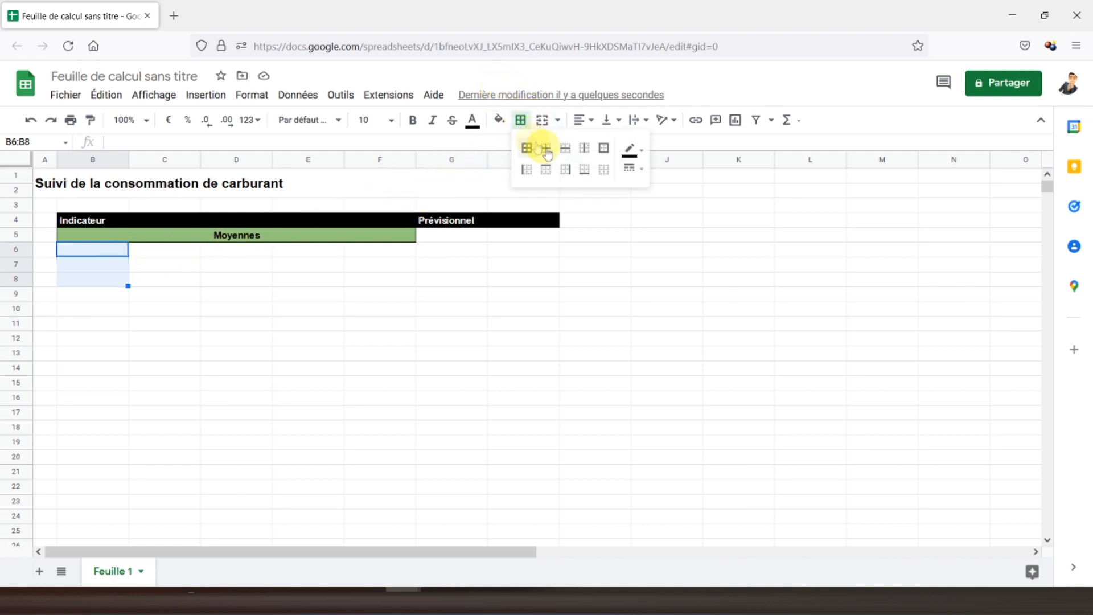
click(604, 148)
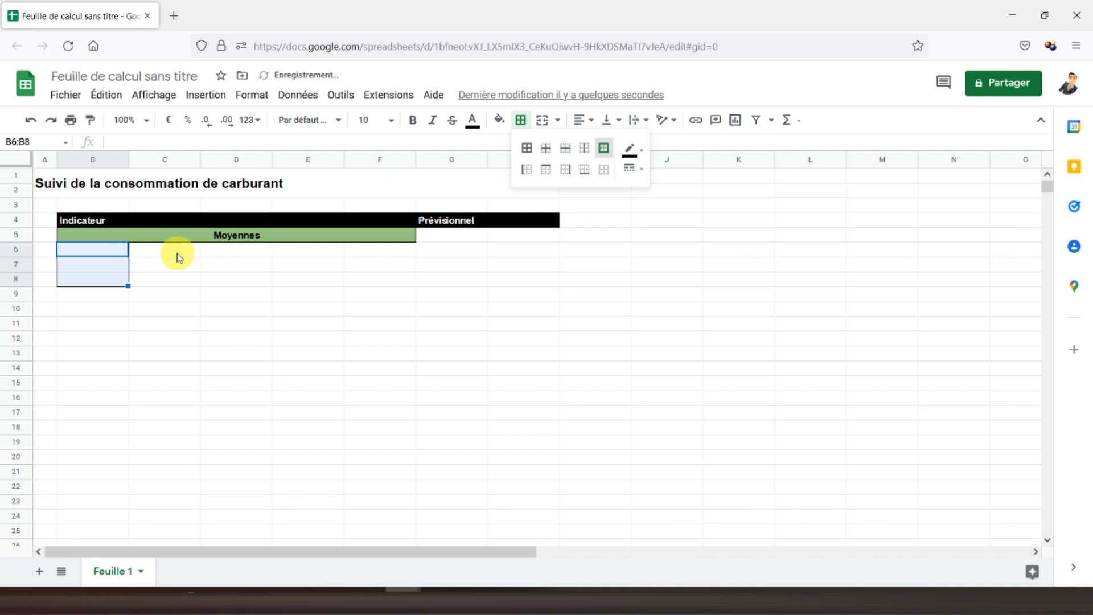
drag(177, 254, 176, 281)
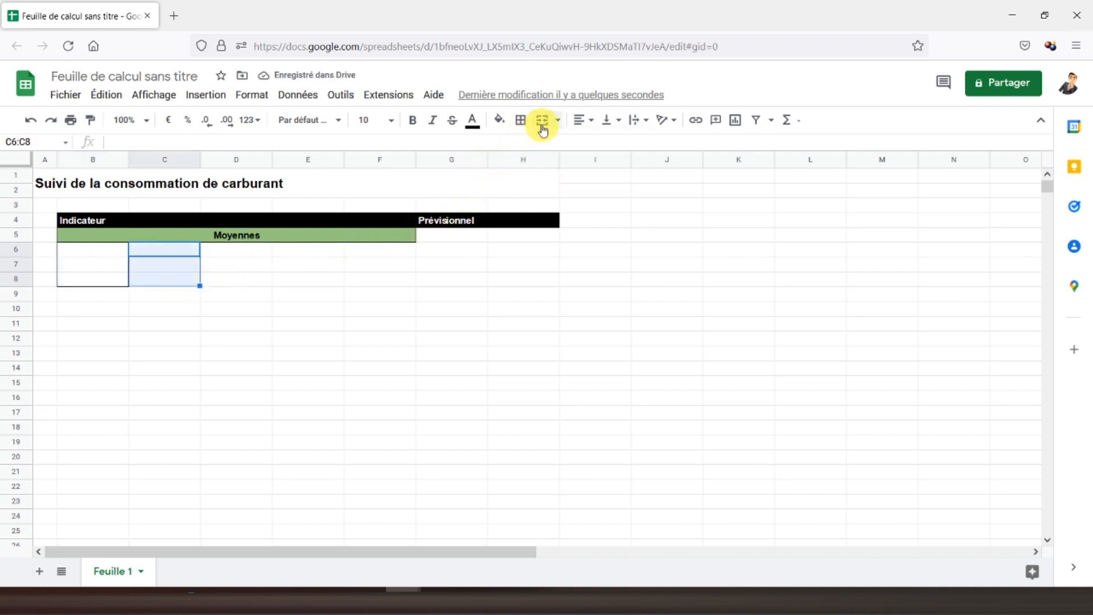
click(520, 121)
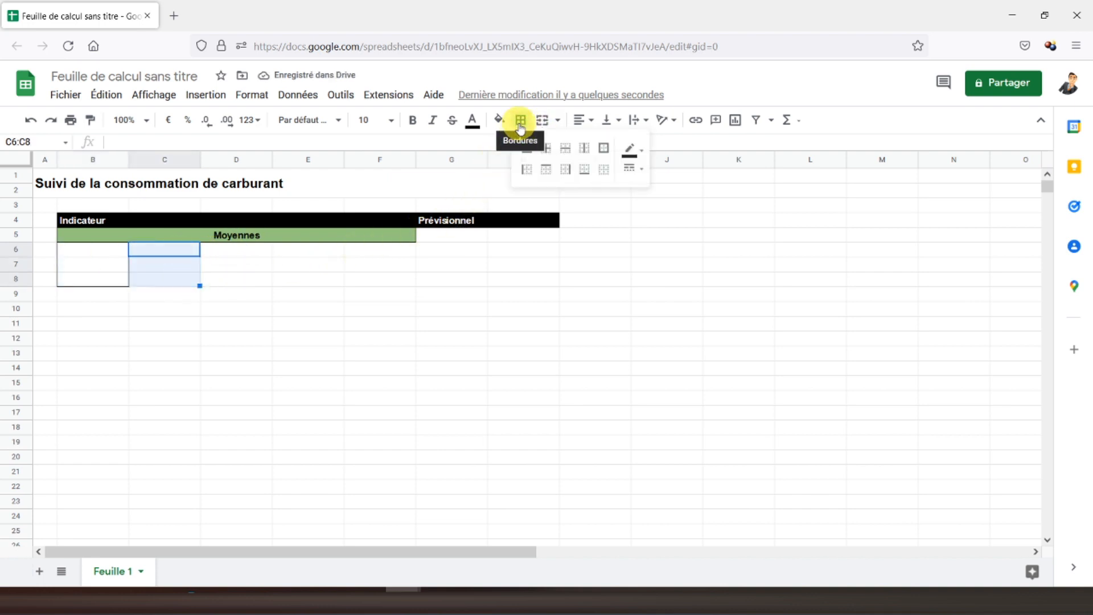
click(603, 152)
Apply separate outer borders around each of the cell blocks D6:D8, E6:E8 and F6:F8
drag(230, 254, 235, 281)
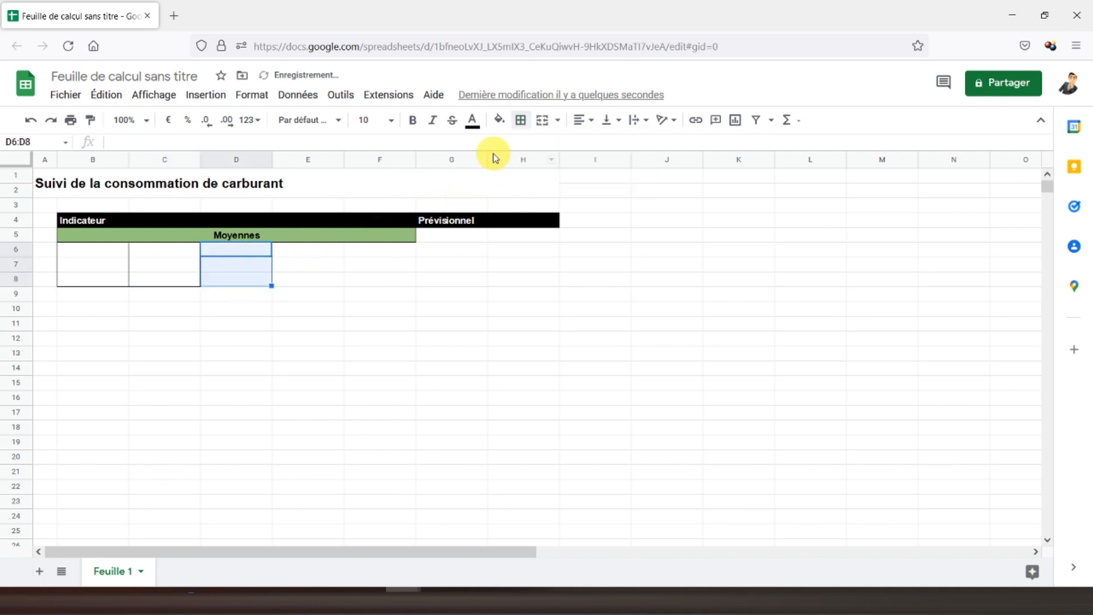
click(520, 120)
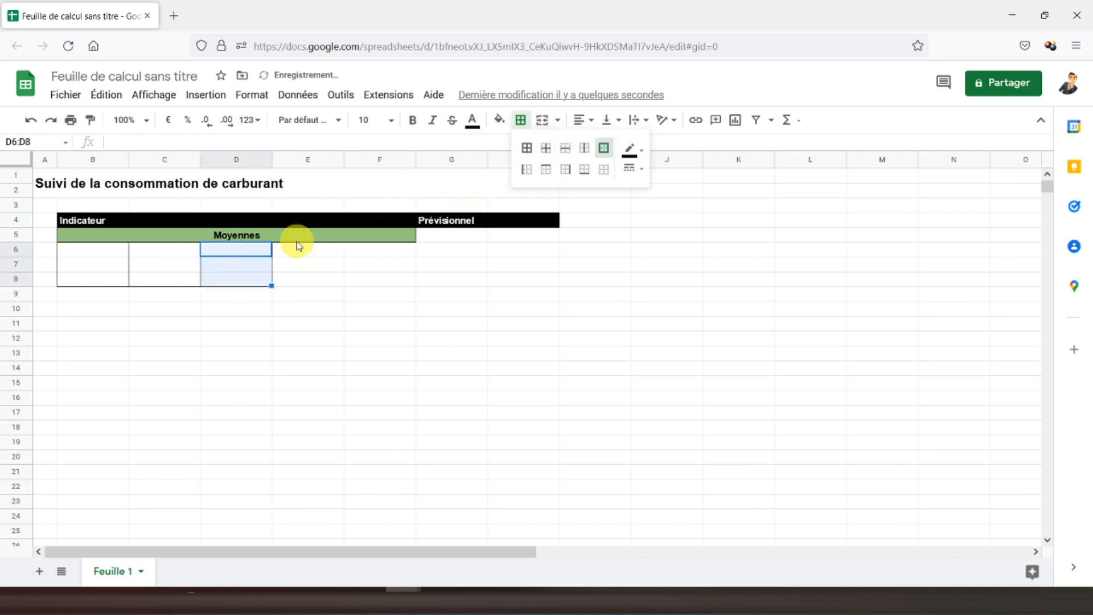
drag(299, 246, 305, 275)
click(521, 123)
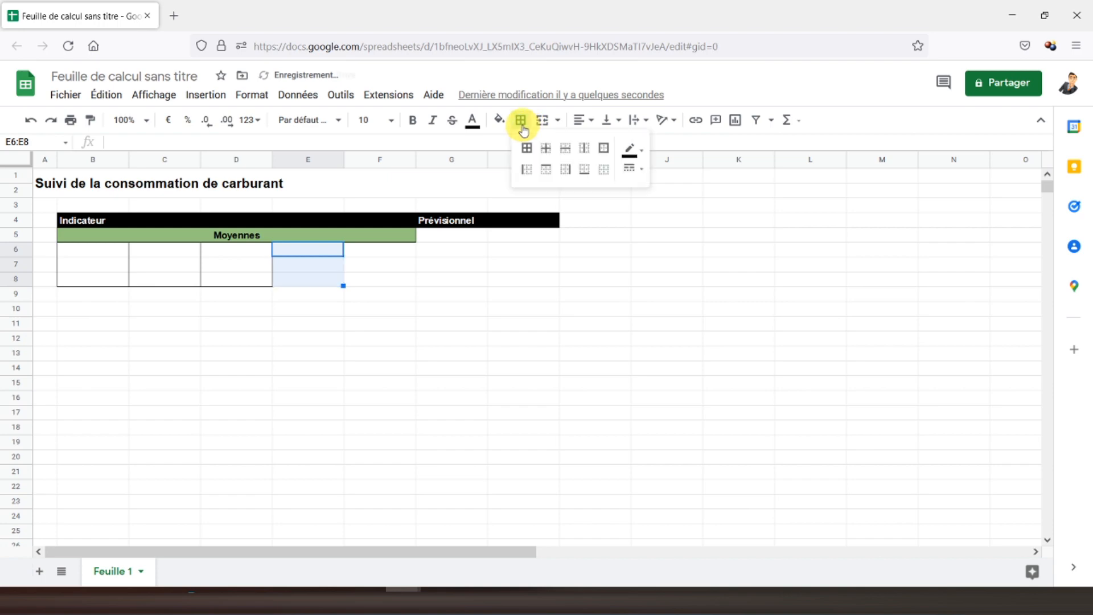
click(604, 148)
click(380, 254)
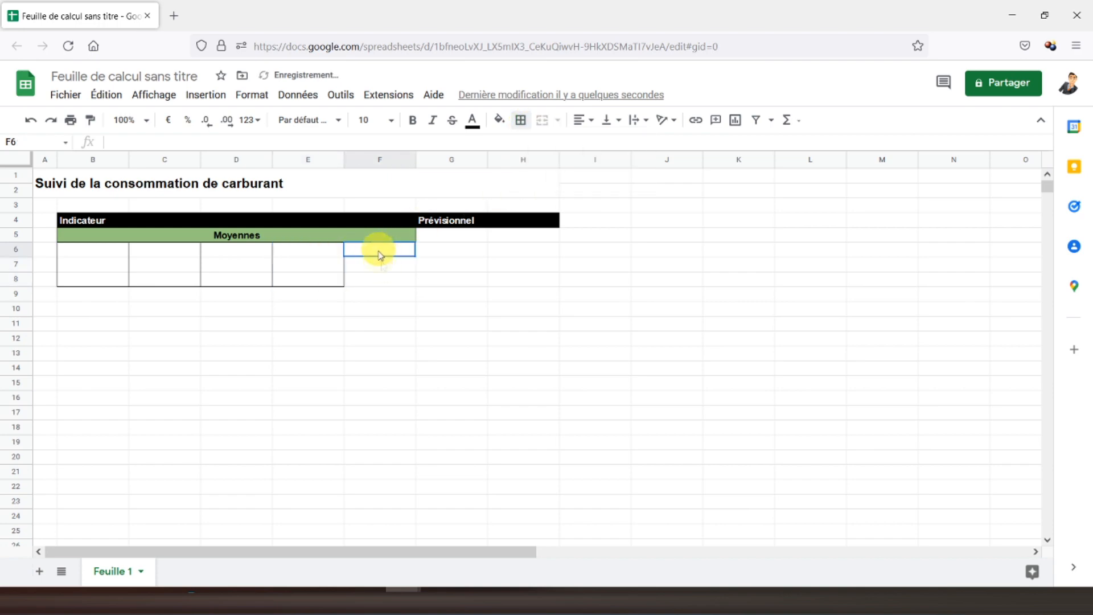
drag(380, 254, 380, 279)
click(521, 121)
click(605, 151)
Apply an outer border around the range G5:H8 below the "Prévisionnel" header
drag(447, 235, 524, 285)
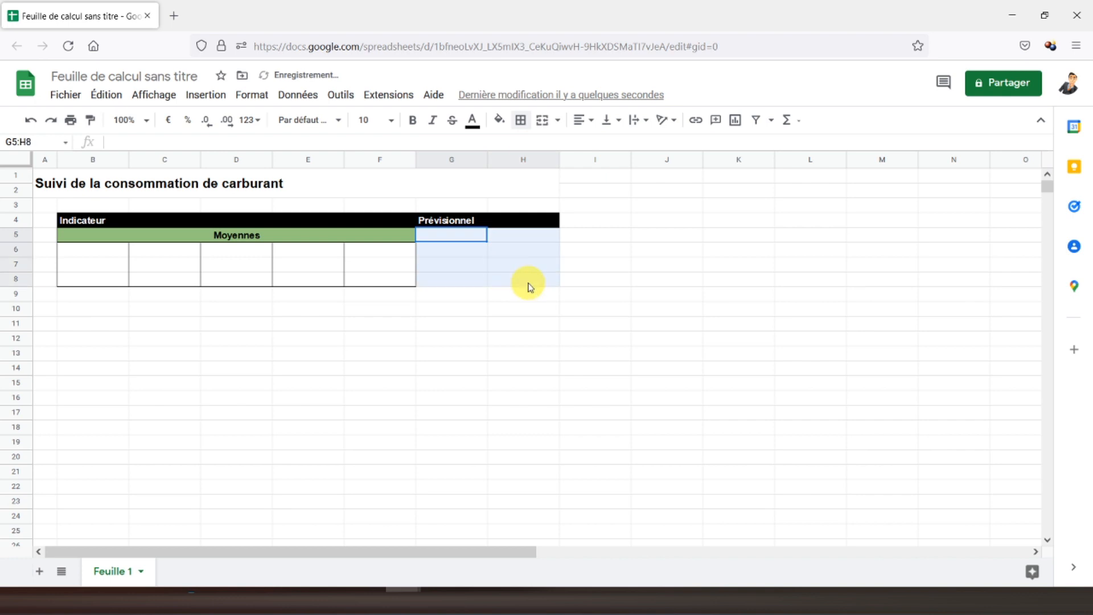
click(522, 120)
click(598, 152)
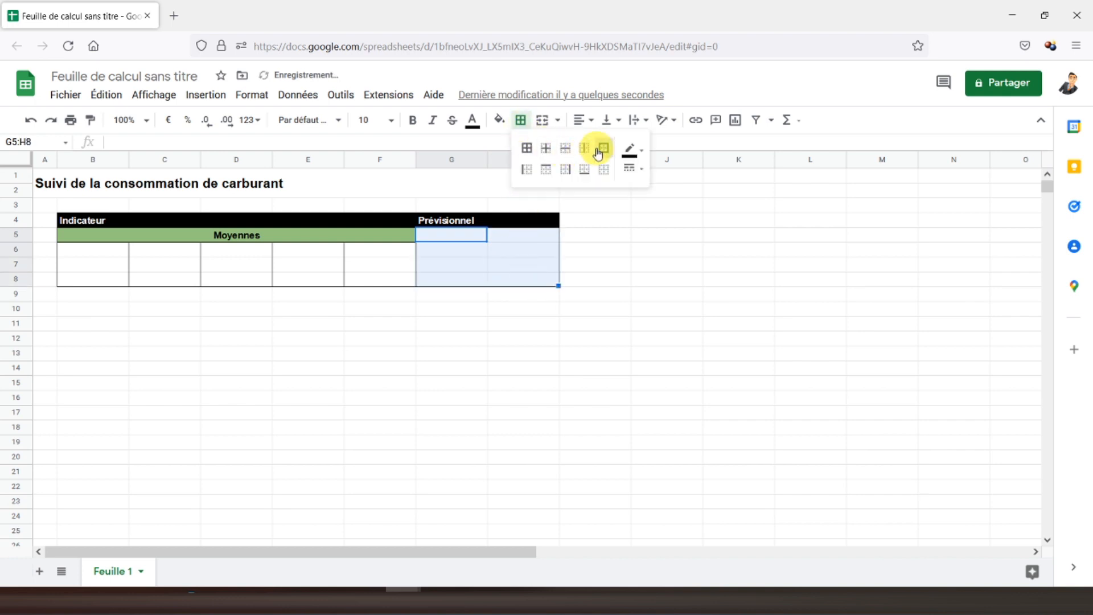
Enter the labels "Litres", "Coût", "Prix/Litre", "L/100 km" and "Coût/km" across cells B8 to F8
click(84, 279)
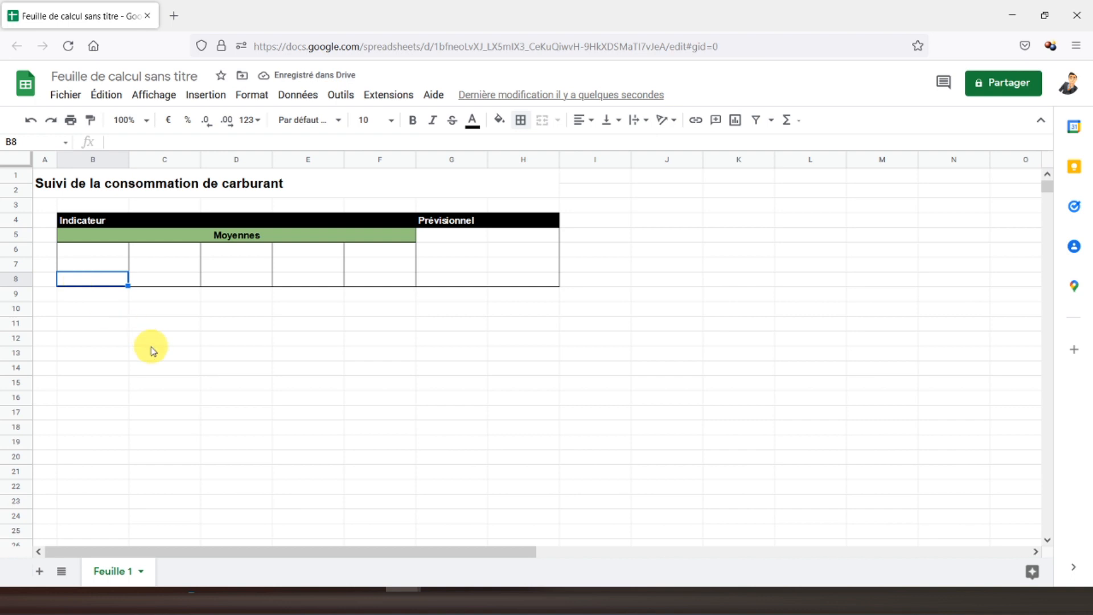
text(Litres)
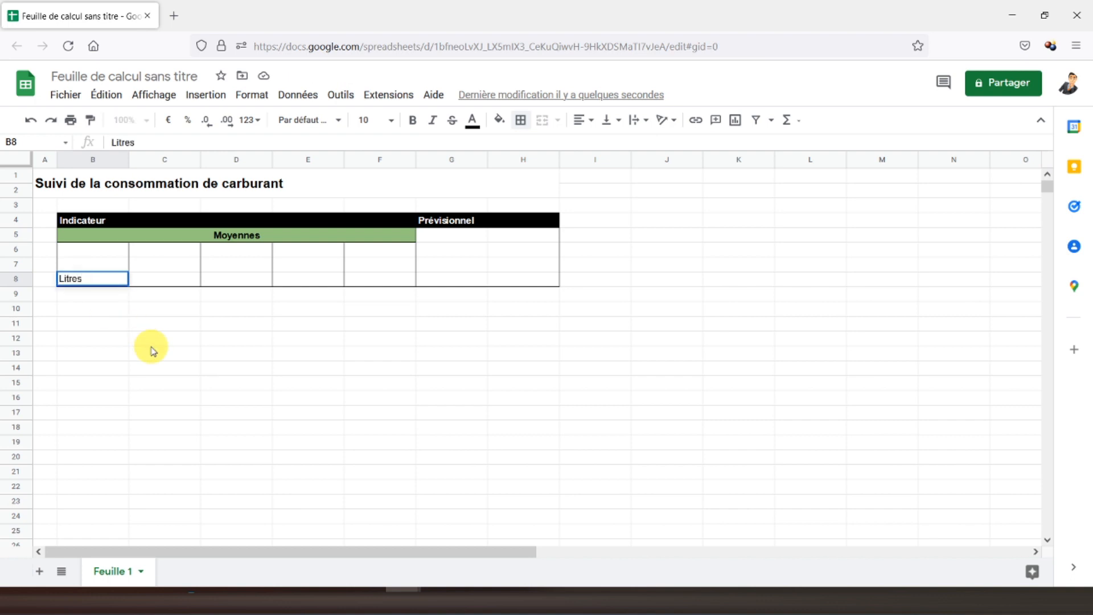
key(Tab)
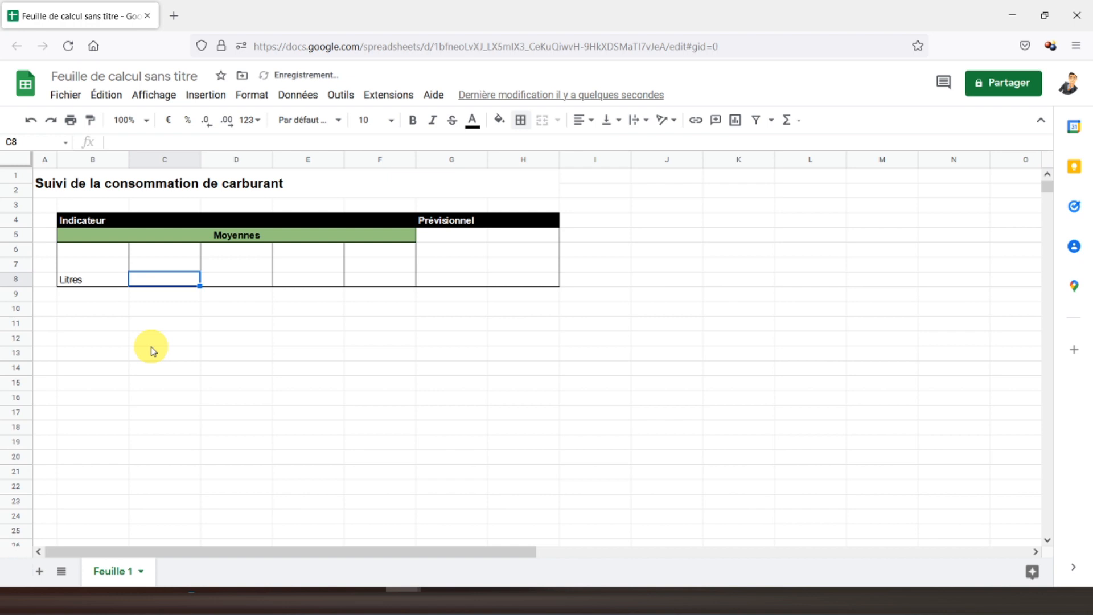
text(Coût)
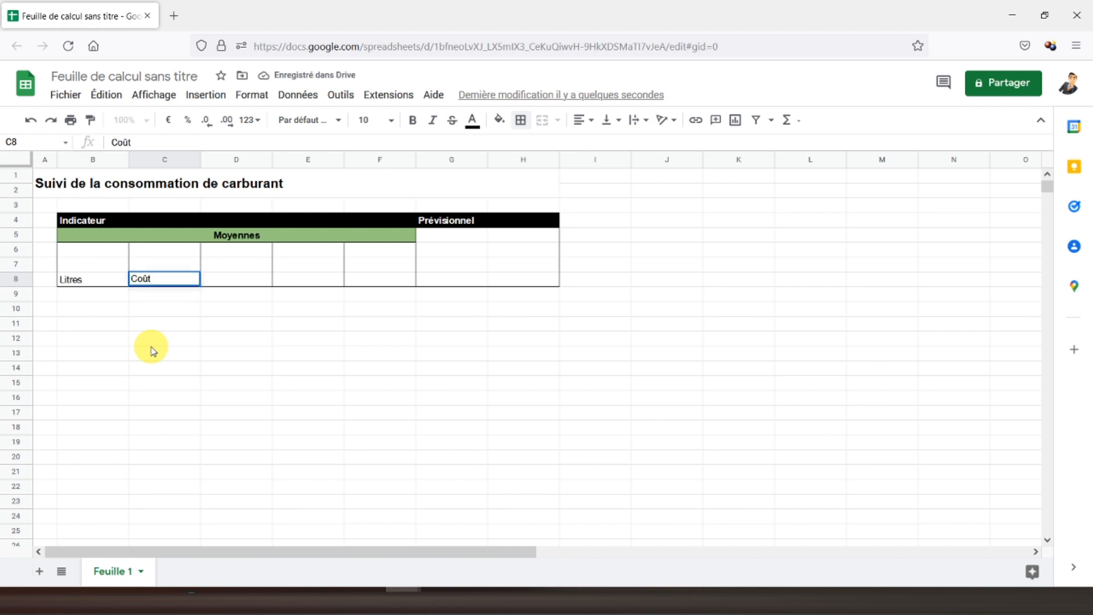
key(Tab)
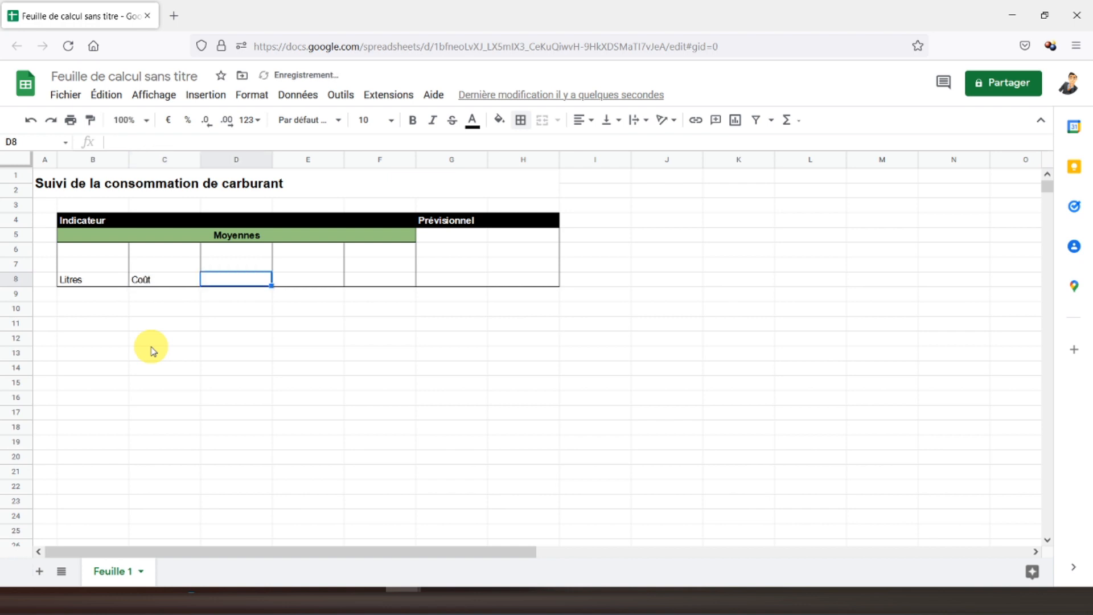
text(Prix/Litre)
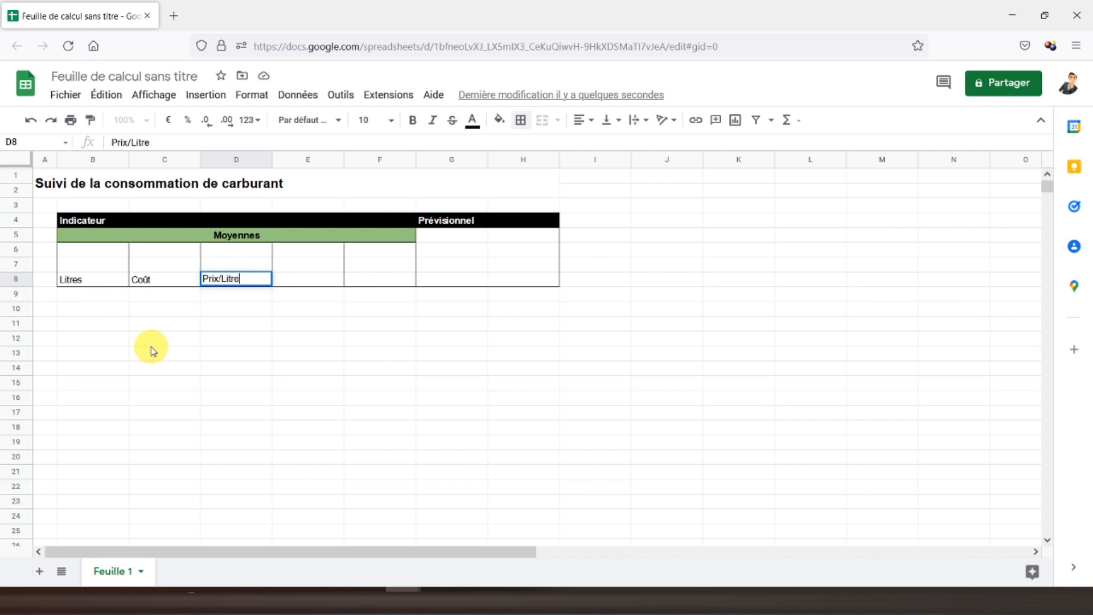
key(Tab)
text(L)
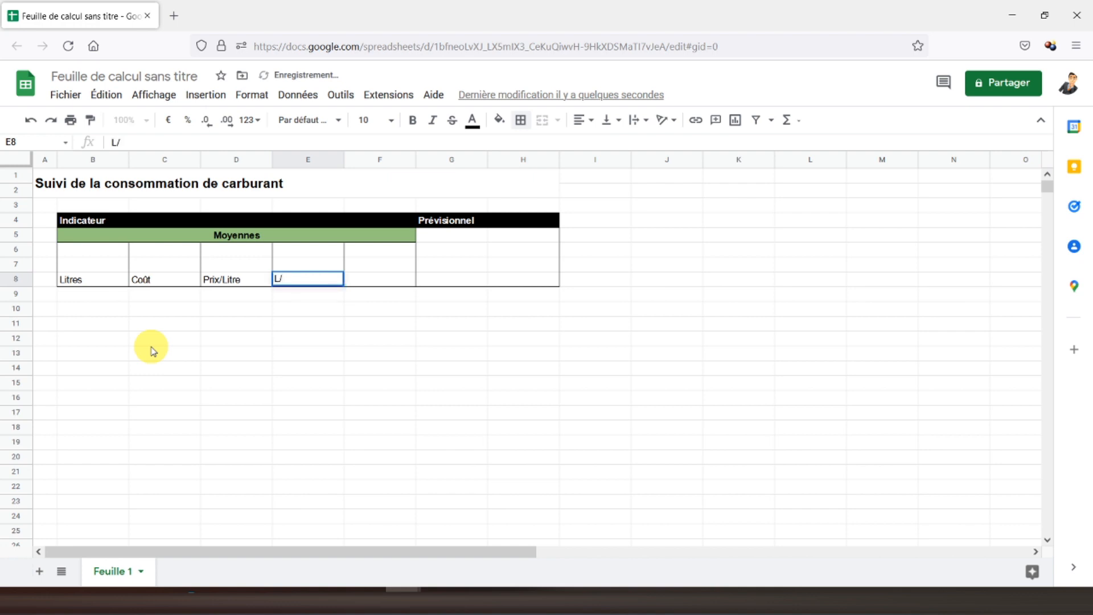
text(/100 km)
key(Tab)
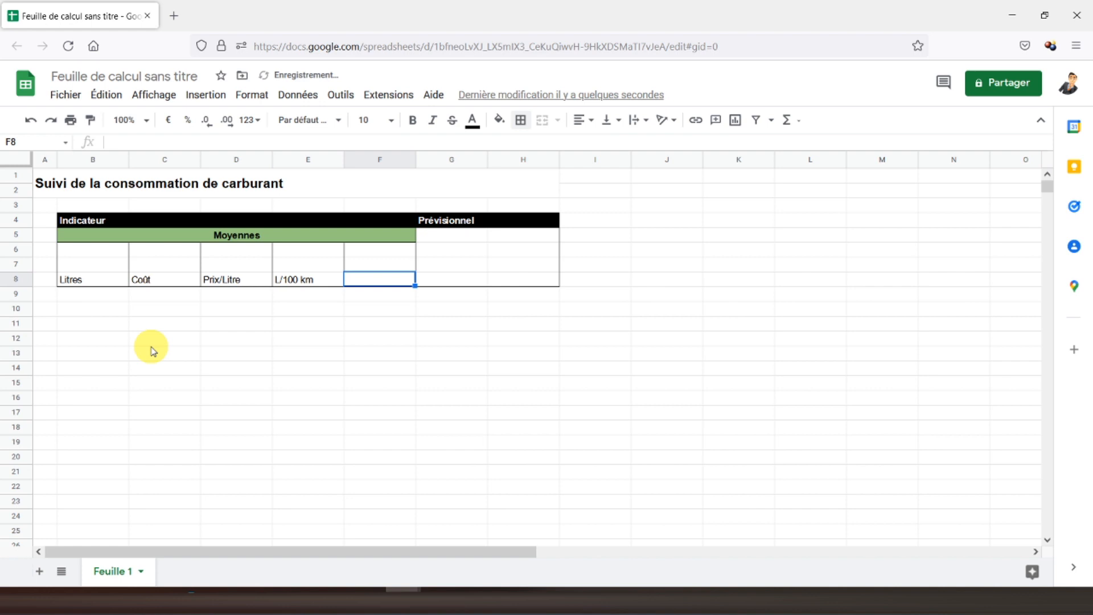
text(Coût/km)
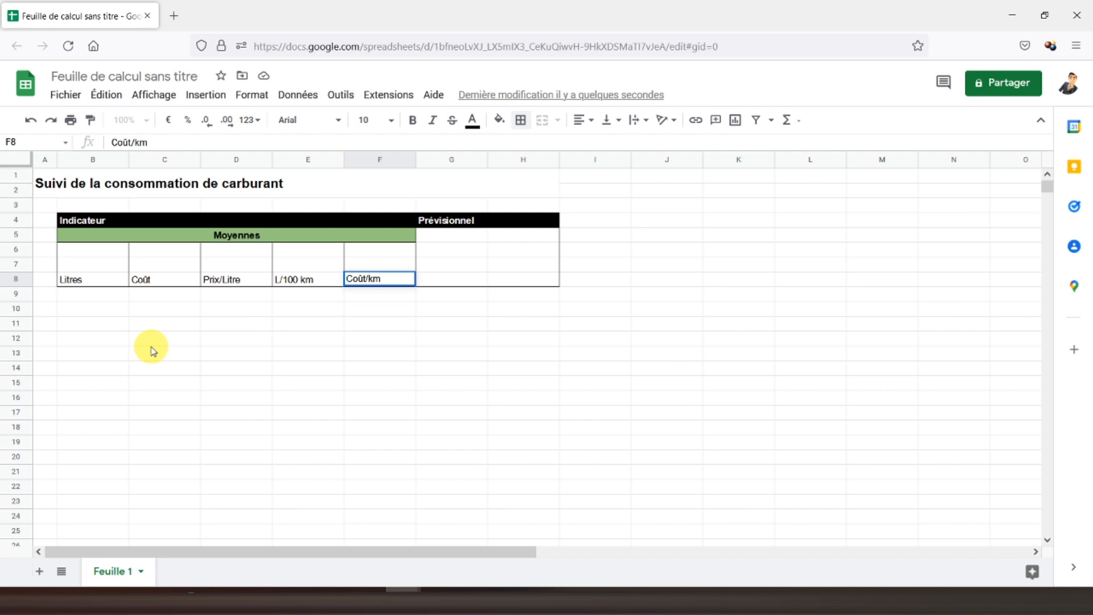
Center the labels in B8:F8 horizontally and make them bold
key(Return)
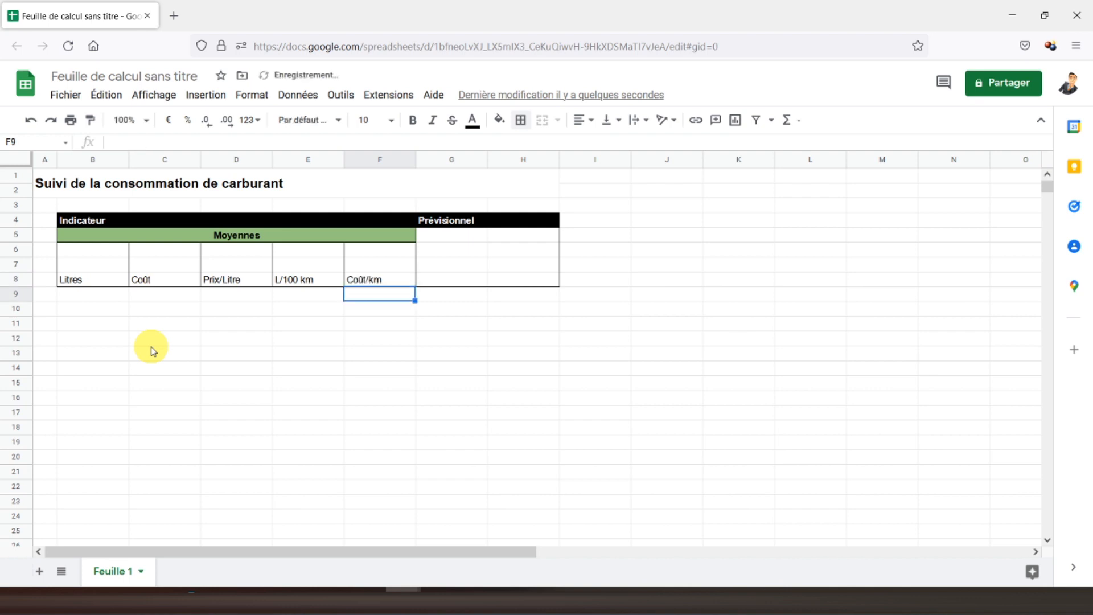
drag(80, 282, 383, 281)
click(586, 120)
click(598, 143)
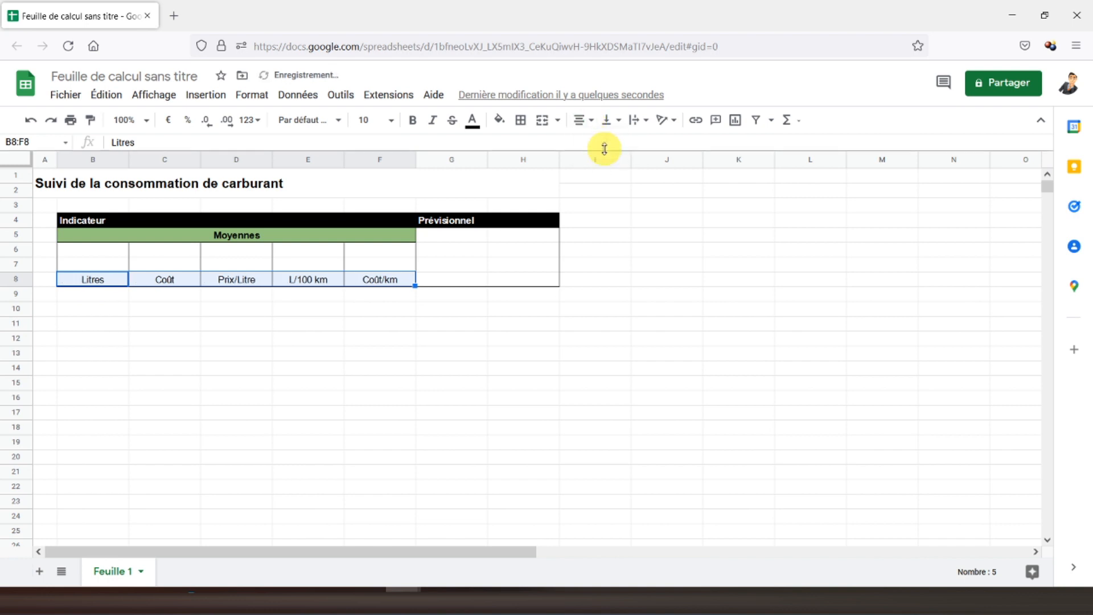
click(414, 120)
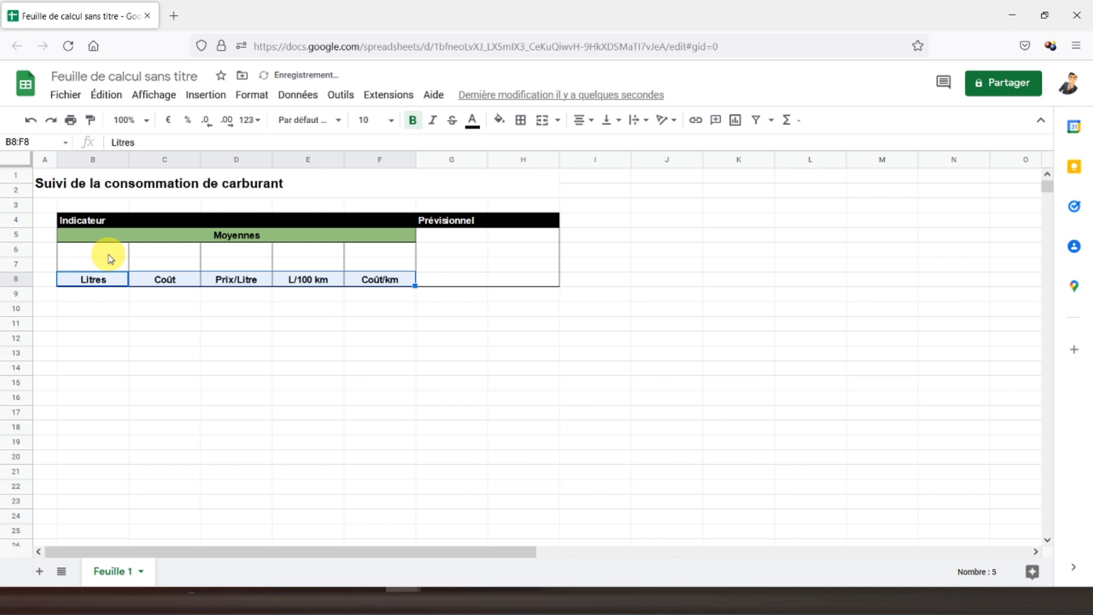
Merge the two empty cells above each label into one, column by column, from B6:B7 through F6:F7
drag(101, 249, 101, 264)
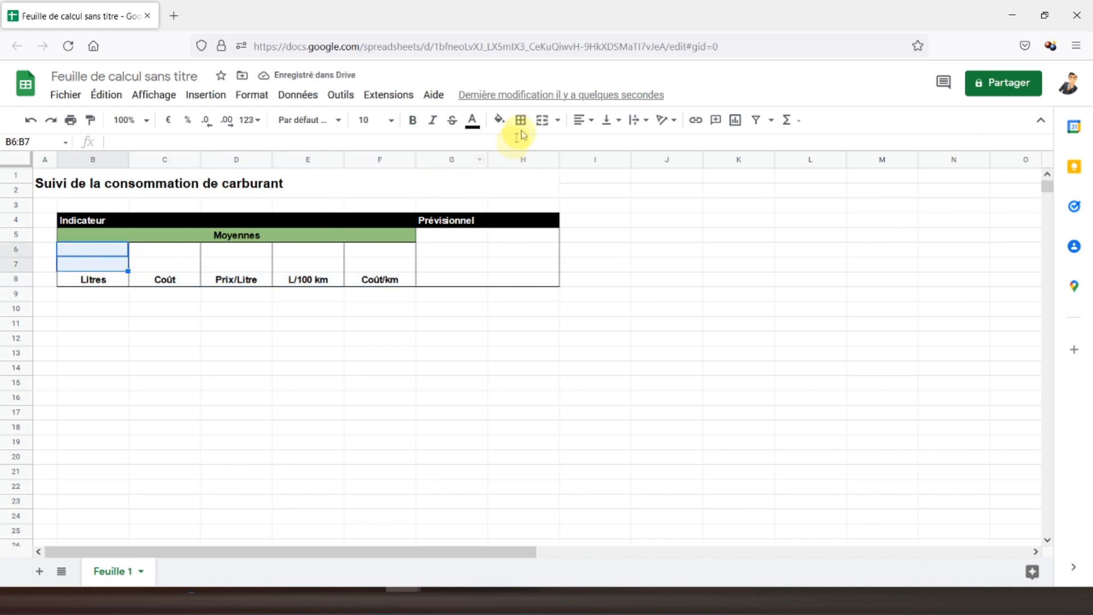
click(543, 120)
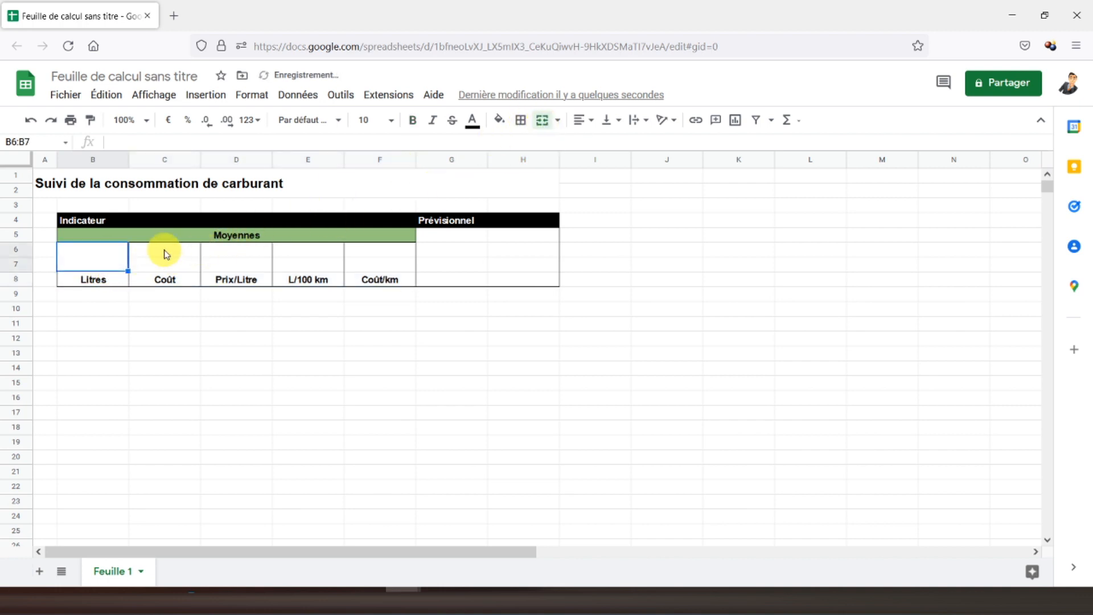
drag(165, 255, 165, 268)
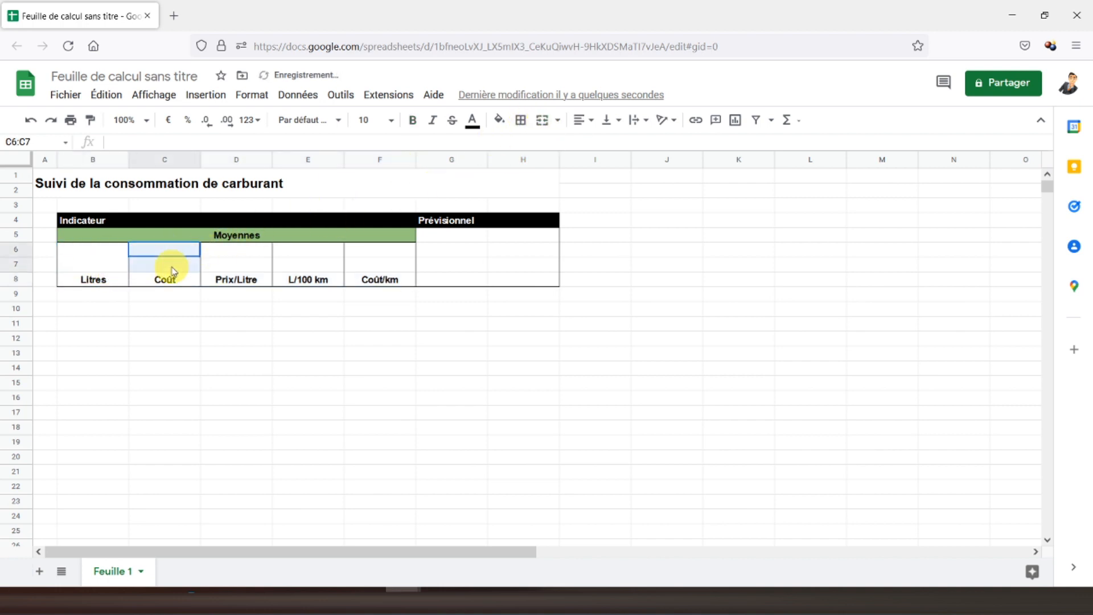
click(540, 124)
drag(238, 252, 241, 265)
click(542, 125)
drag(292, 249, 297, 265)
click(537, 126)
drag(361, 249, 359, 263)
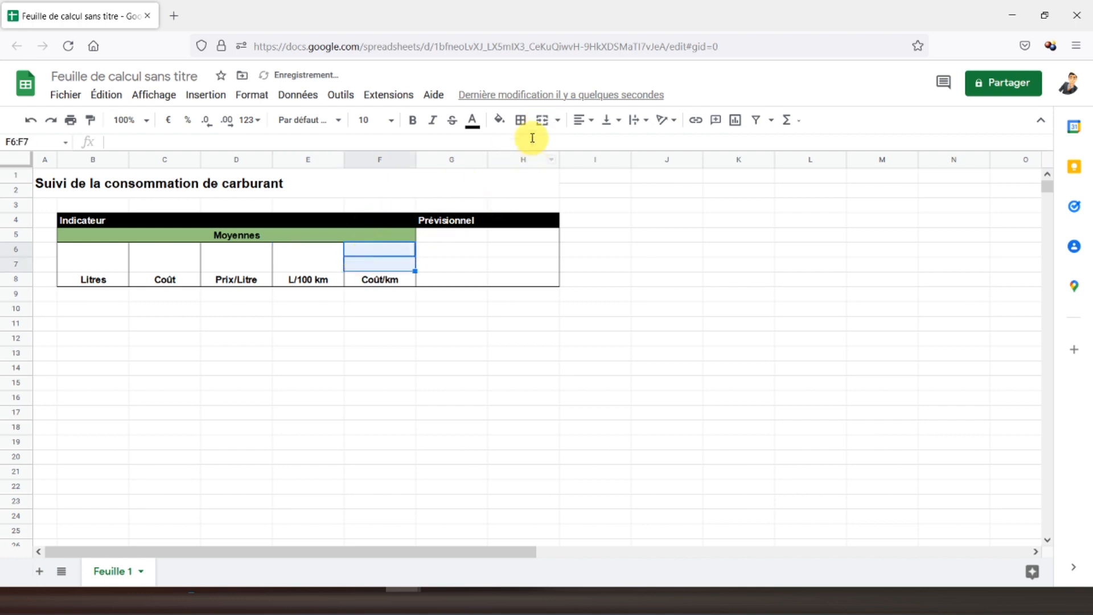
click(543, 122)
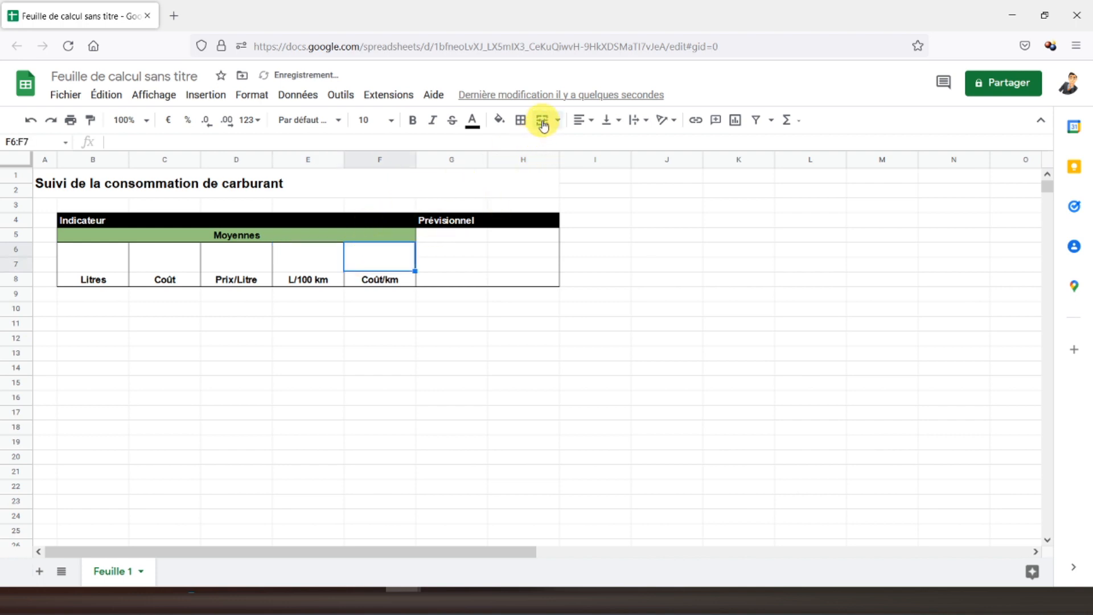
Enter the label "Distance" in cell G6
click(460, 252)
text(Distance)
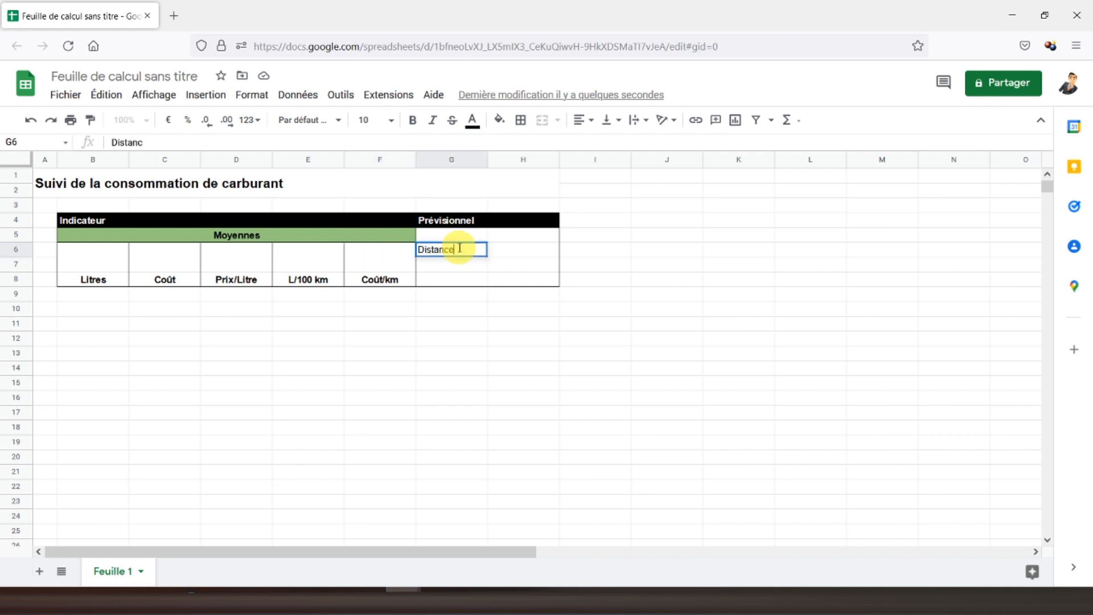
key(Return)
key(Return)
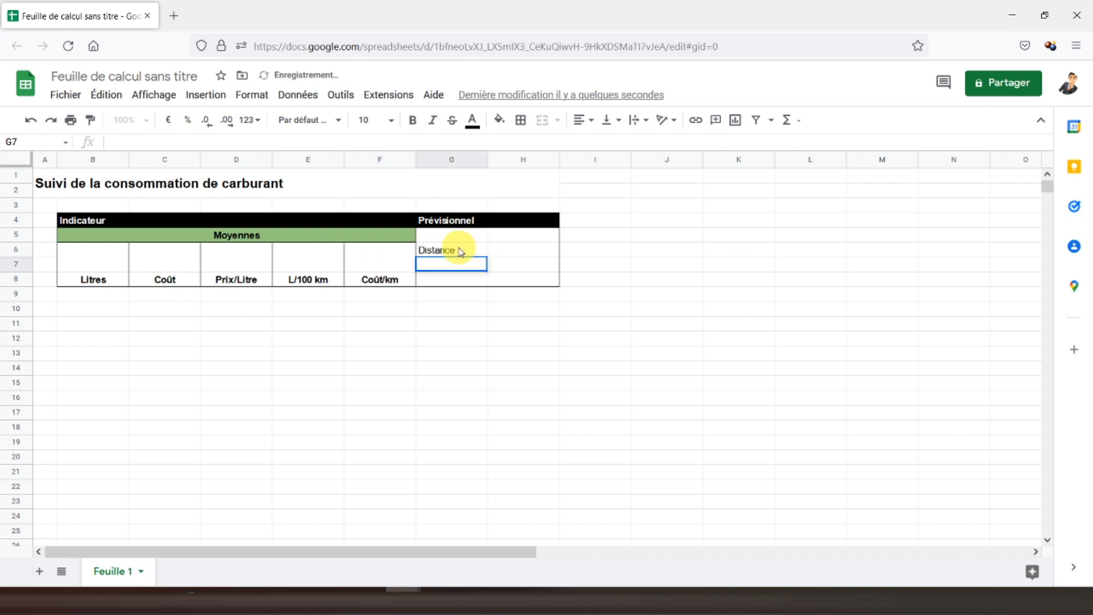
key(Return)
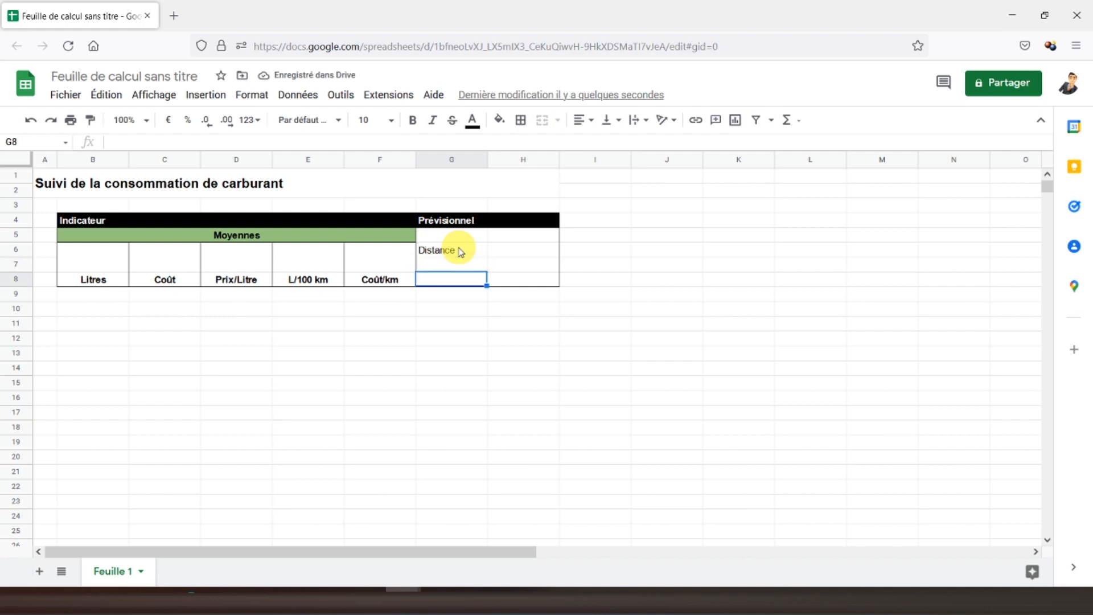
Enter the label "Distance" in cell G5, directly below the "Prévisionnel" header
click(457, 241)
text(Distance)
key(Return)
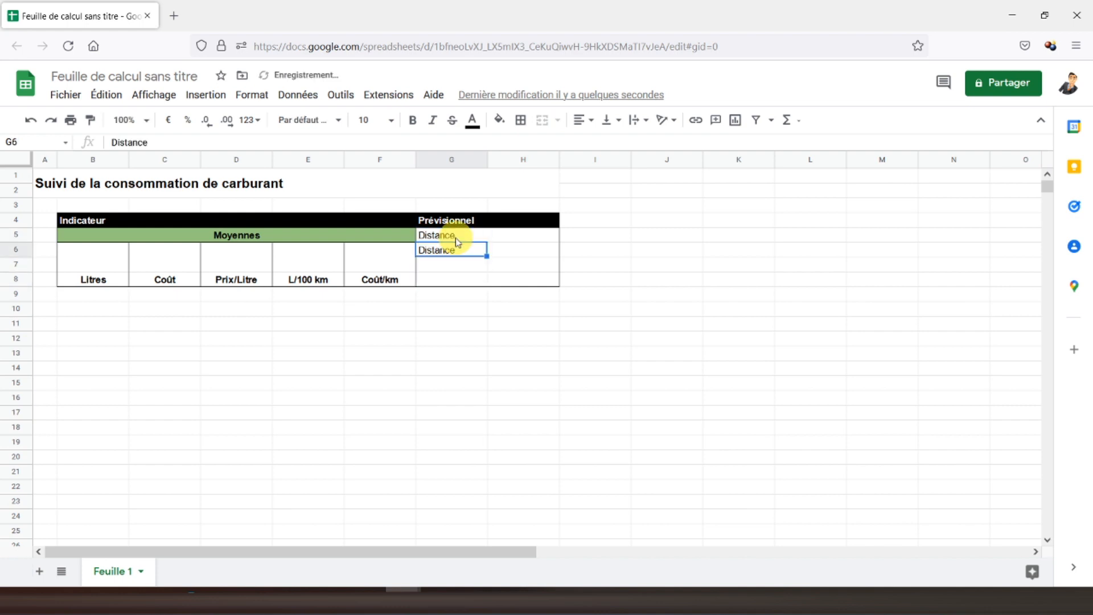
Clear the duplicate "Distance" label from G6 and enter "Coût du trajet" in G7
key(Return)
key(BackSpace)
key(BackSpace)
key(BackSpace)
key(BackSpace)
key(BackSpace)
key(BackSpace)
key(BackSpace)
key(Return)
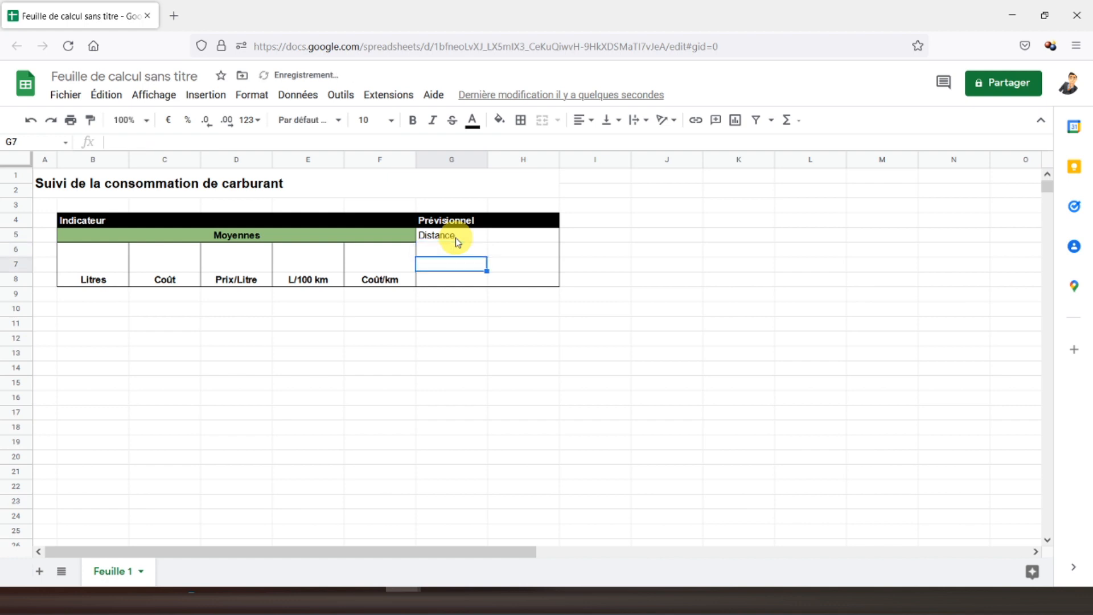
text(Coût du trajet)
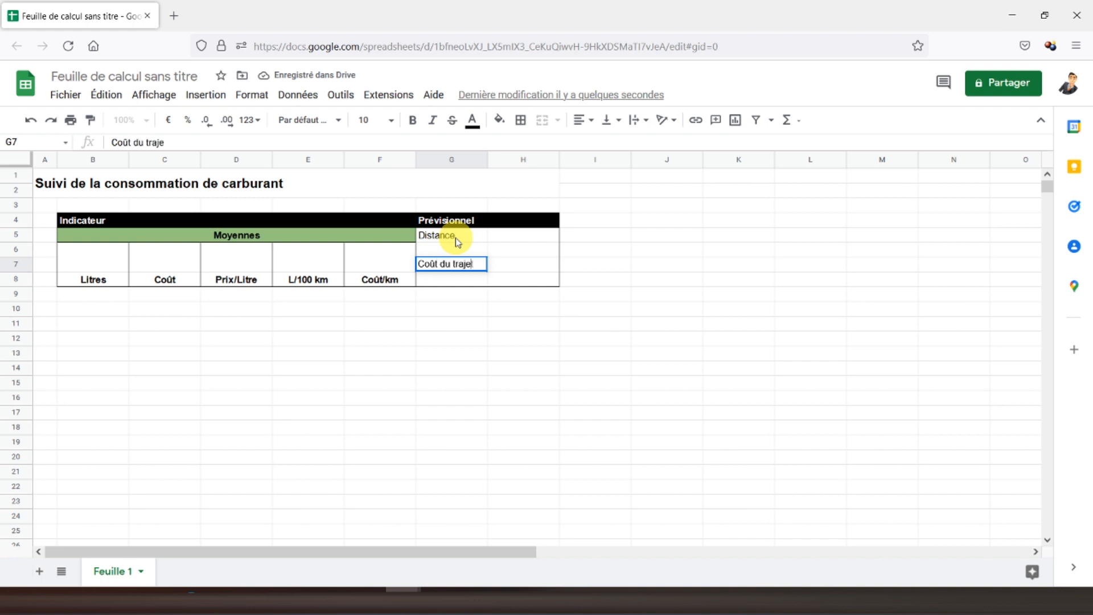
key(Return)
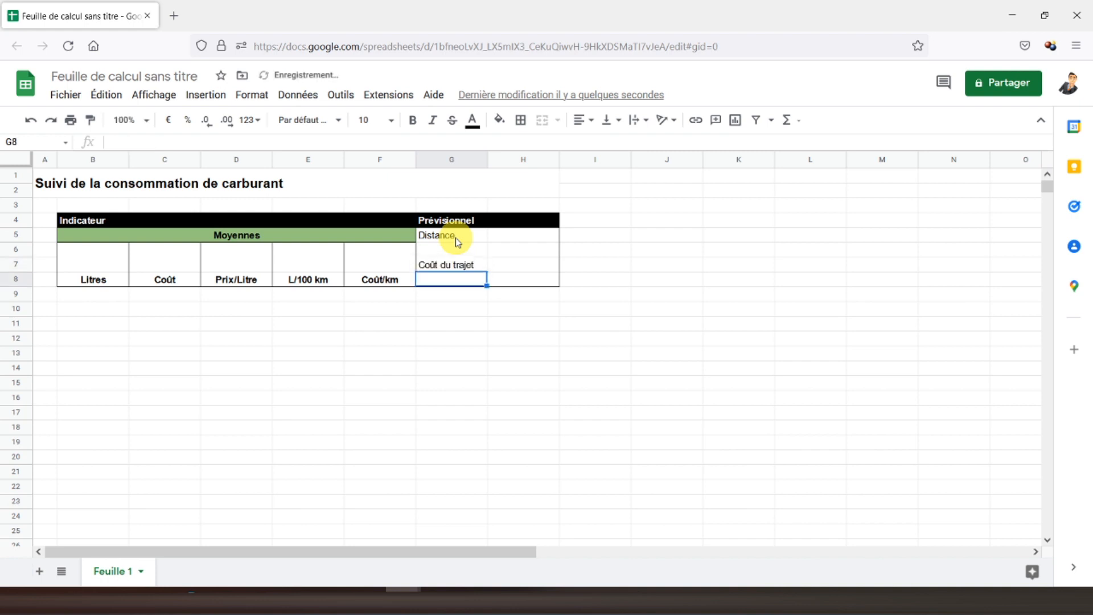
Fill the ranges G5:H8 and B6:F8 with the palest green
drag(456, 240, 540, 285)
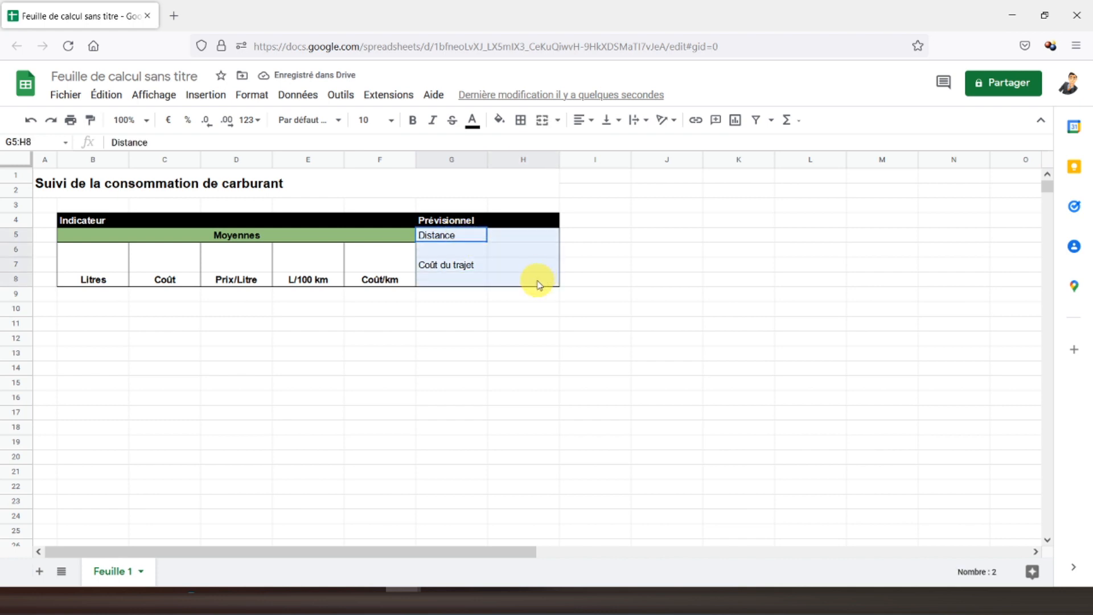
click(500, 119)
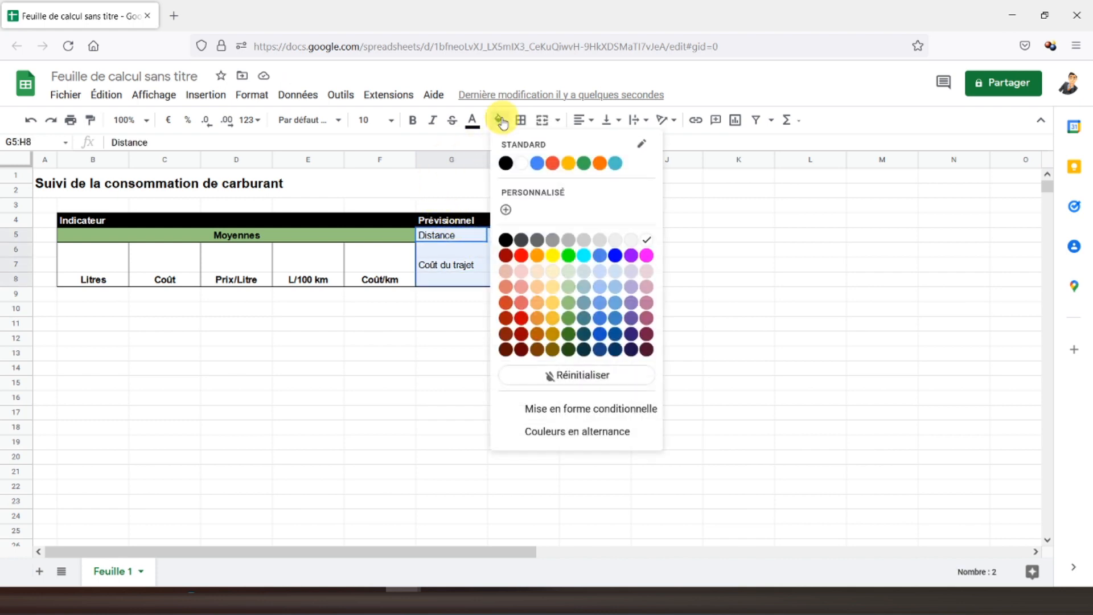
click(568, 286)
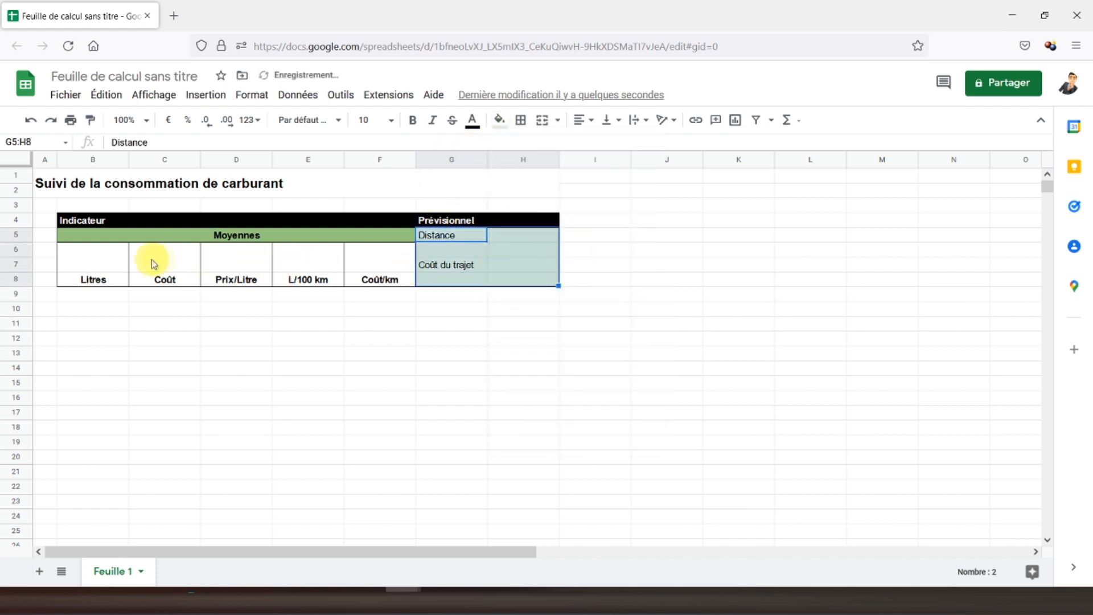
drag(96, 258, 374, 282)
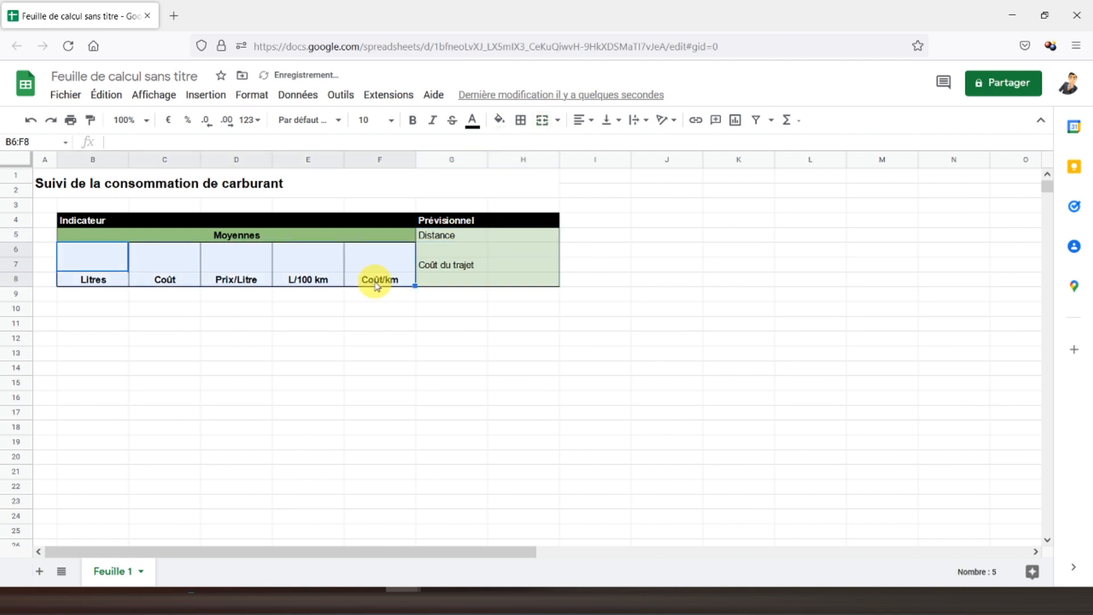
click(499, 119)
click(568, 286)
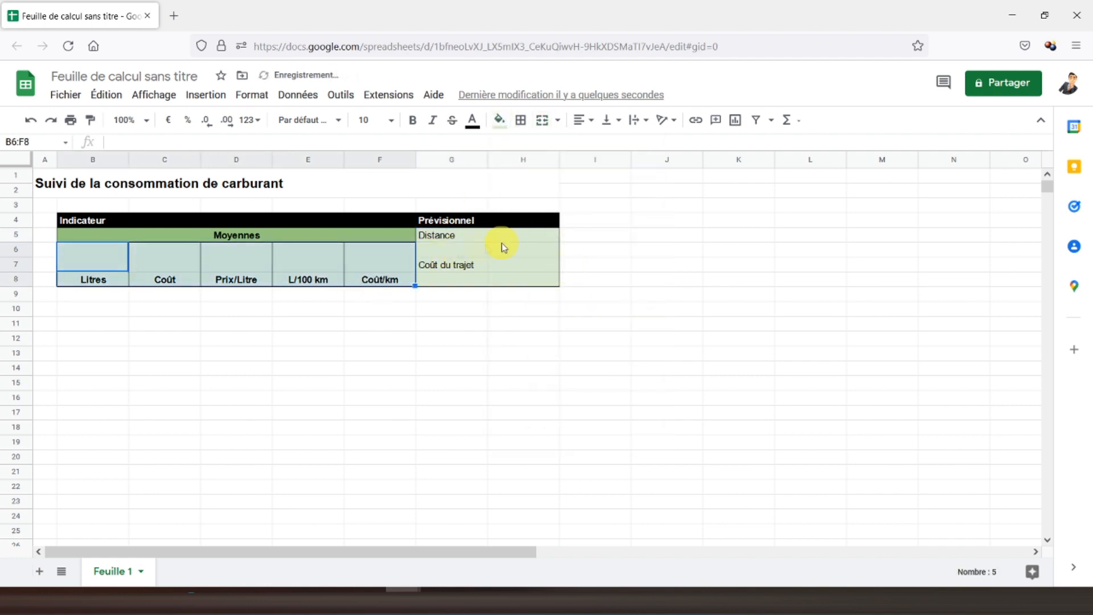
Give cells H5 and H7 an outer border and a white fill
click(511, 242)
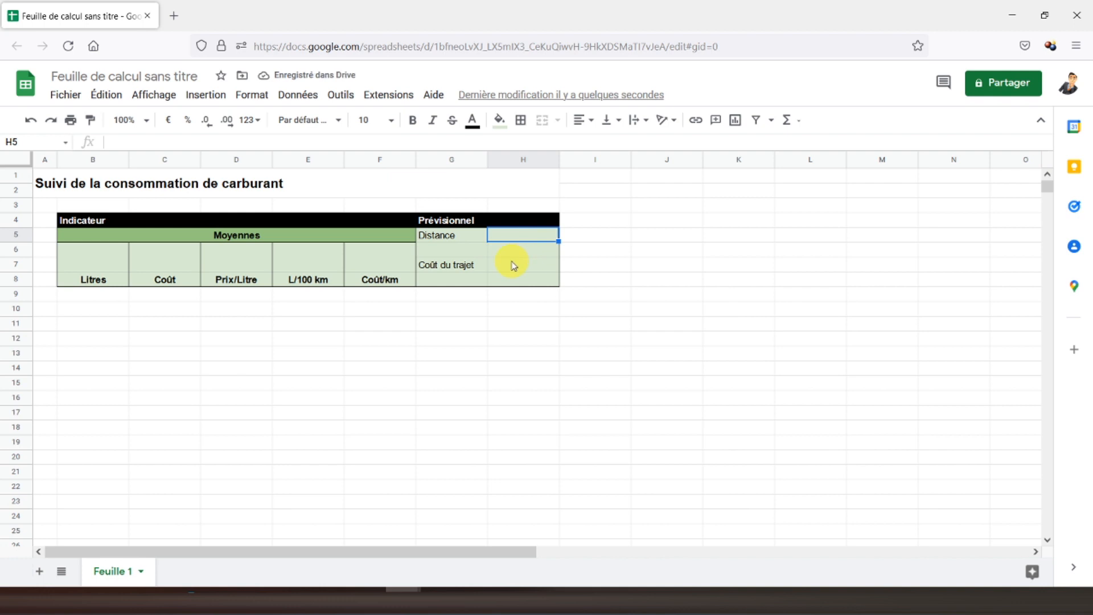
ctrl+click(512, 265)
click(520, 119)
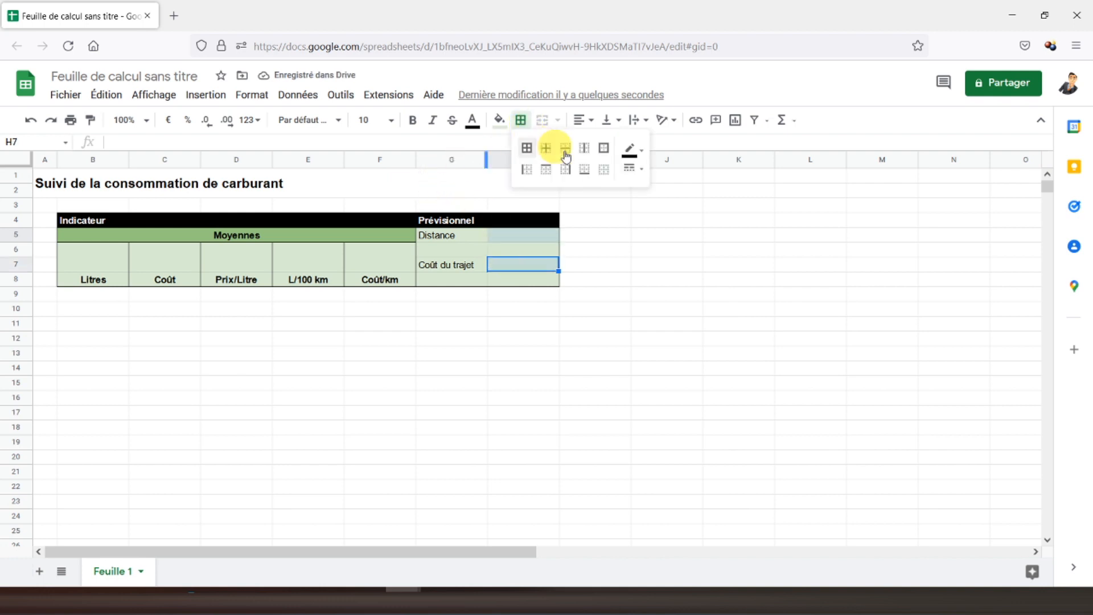
click(604, 153)
click(499, 119)
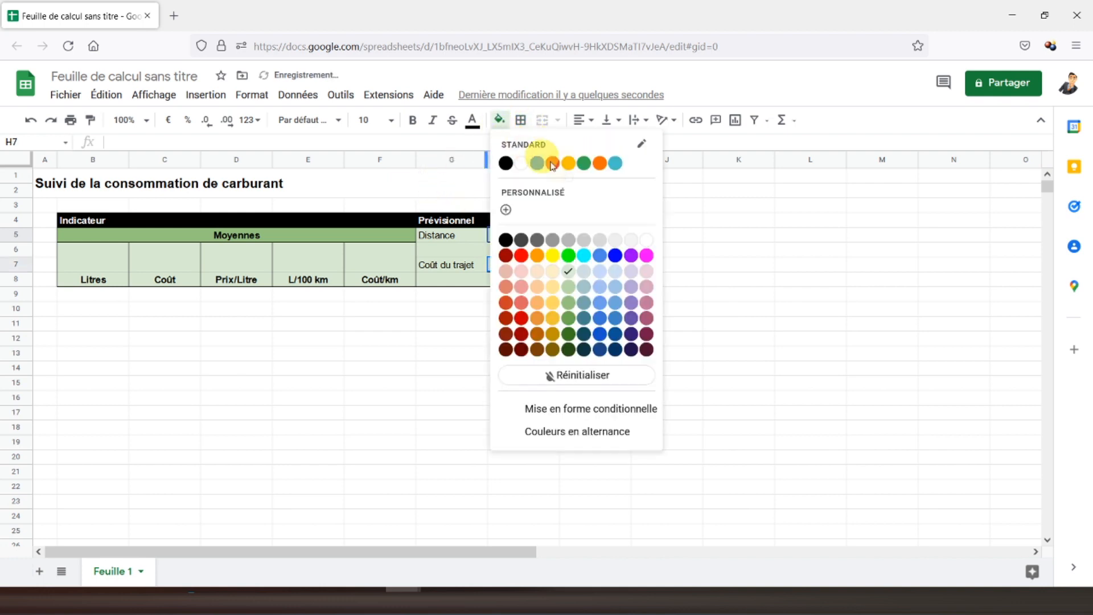
click(520, 165)
click(380, 308)
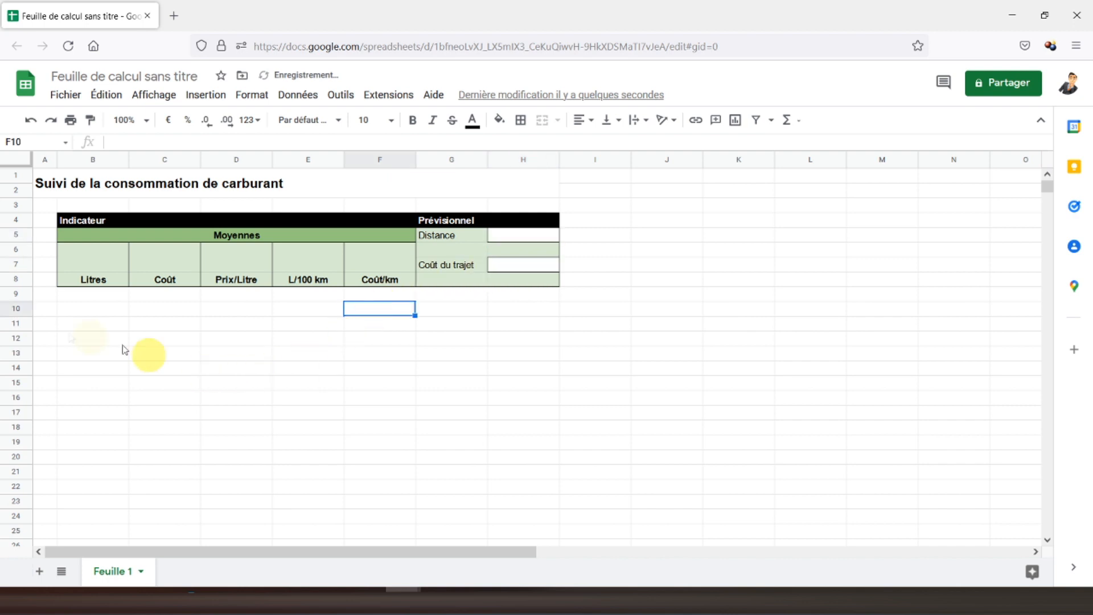
click(503, 235)
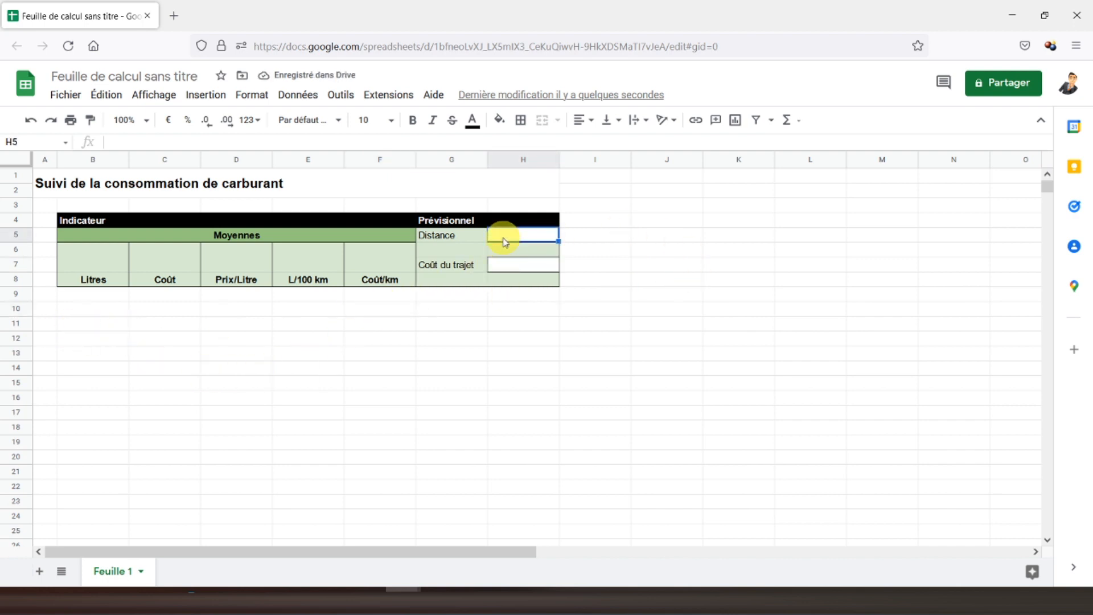
Enter the column headers "Date", "Compteur" and "Nombre de litres" across cells B10 to D10
click(88, 313)
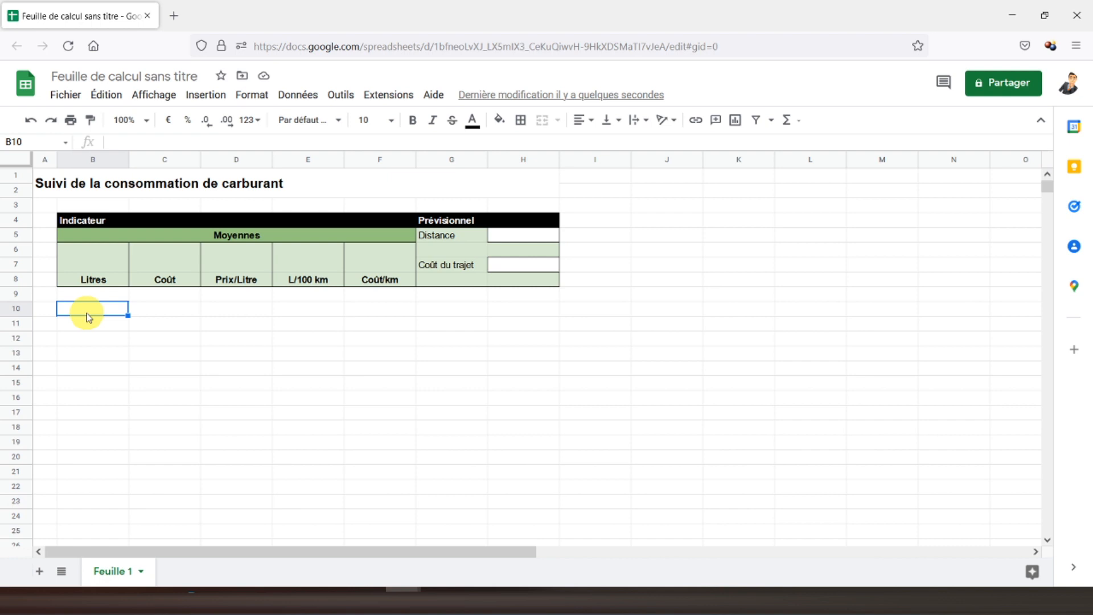
text(D)
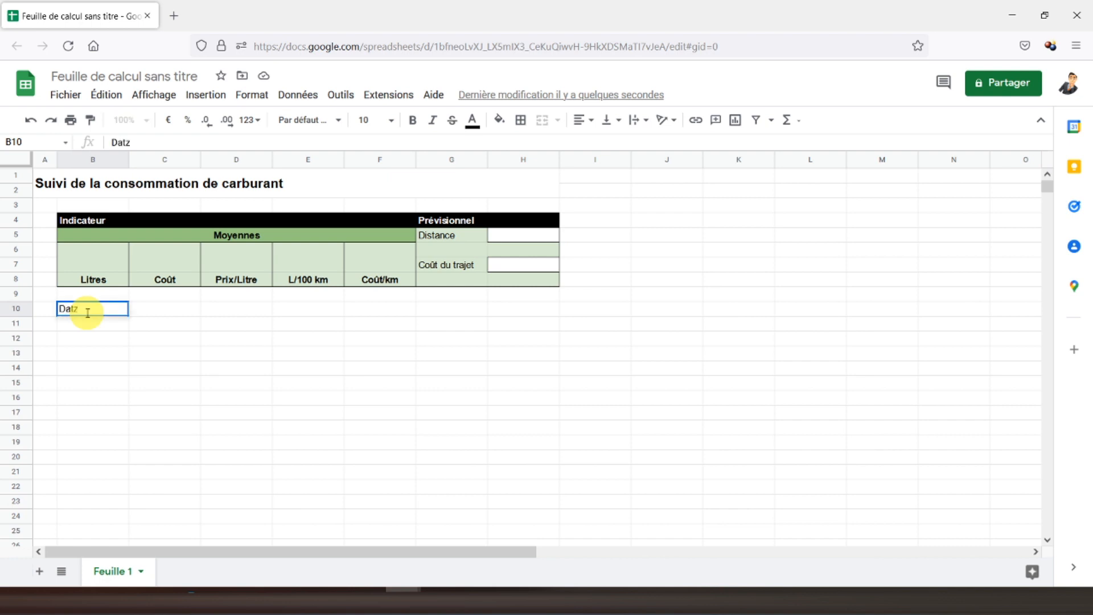
text(ate)
key(Tab)
text(Compteur)
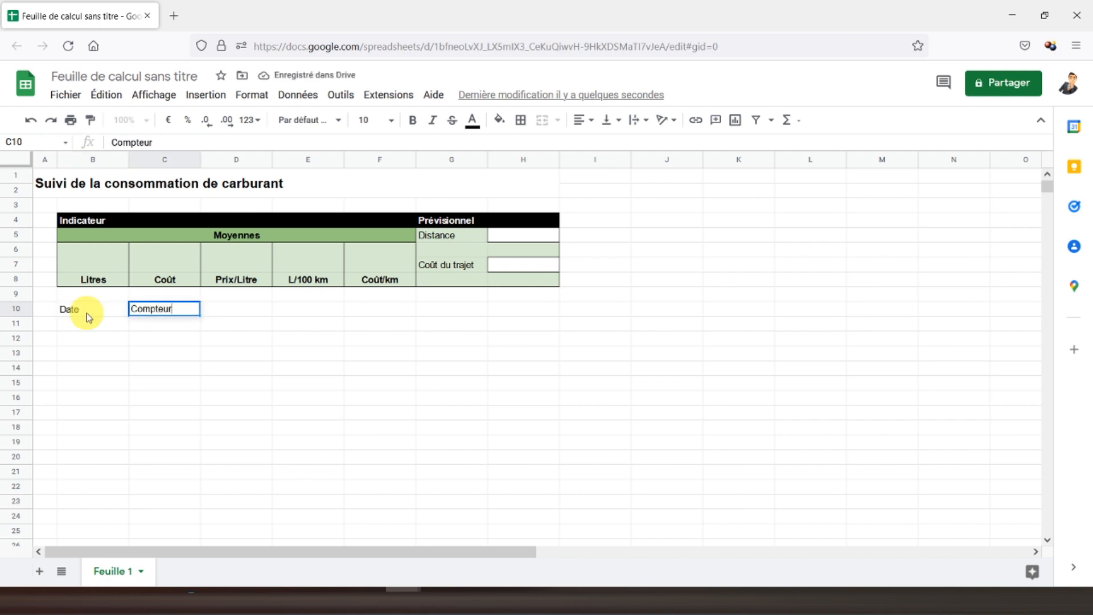
key(Tab)
text(No)
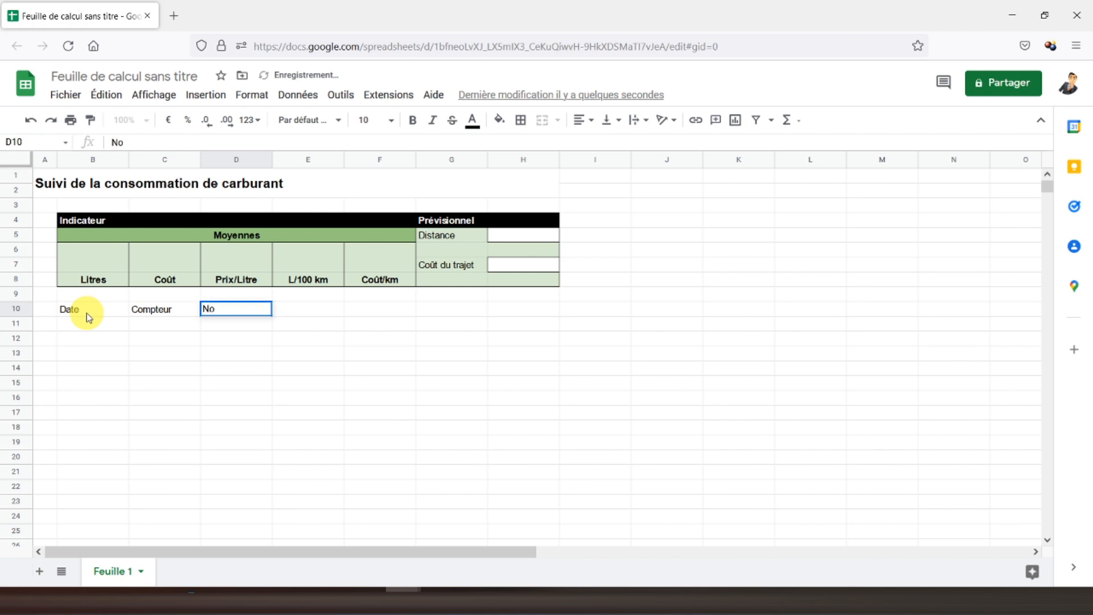
text(mbre de litres)
key(Tab)
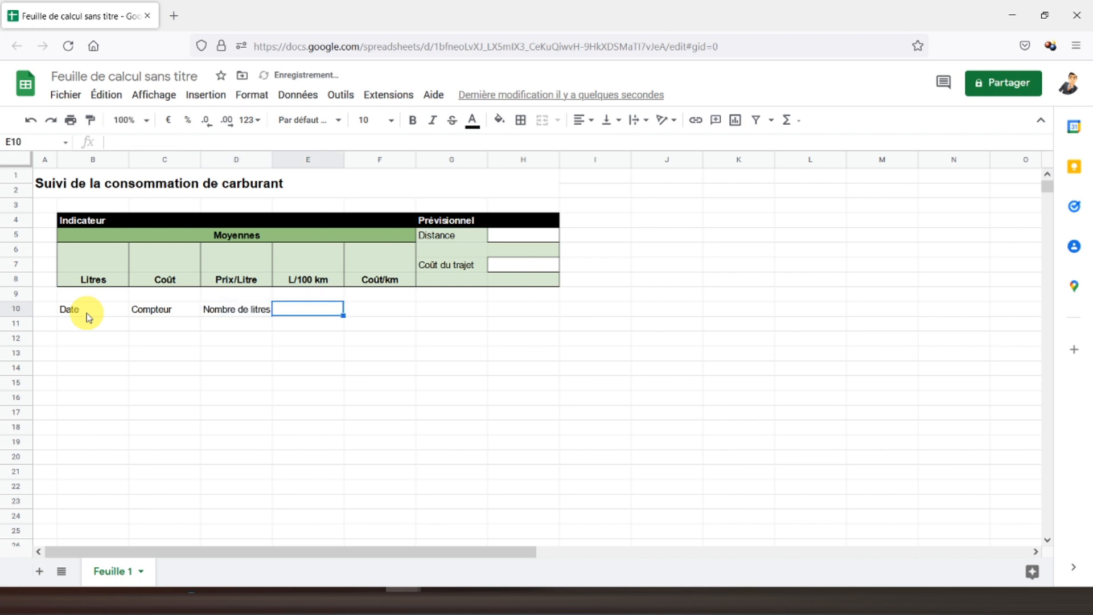
Enter the column headers "Total", "Coût/Litre", "L/100km" and "Coût/km" across cells E10 to H10
text(Total)
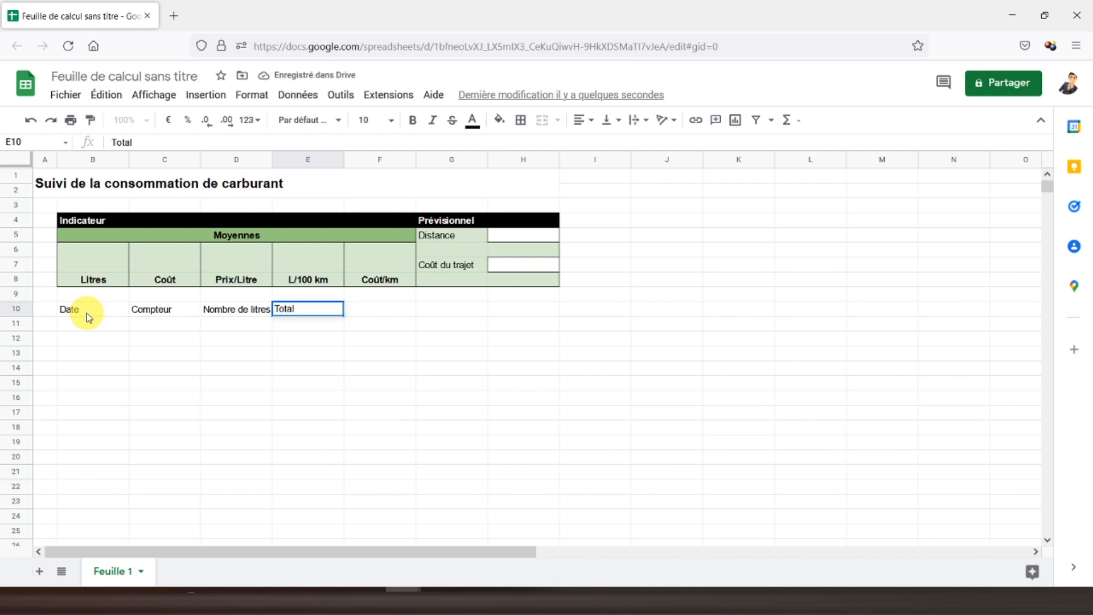
key(Tab)
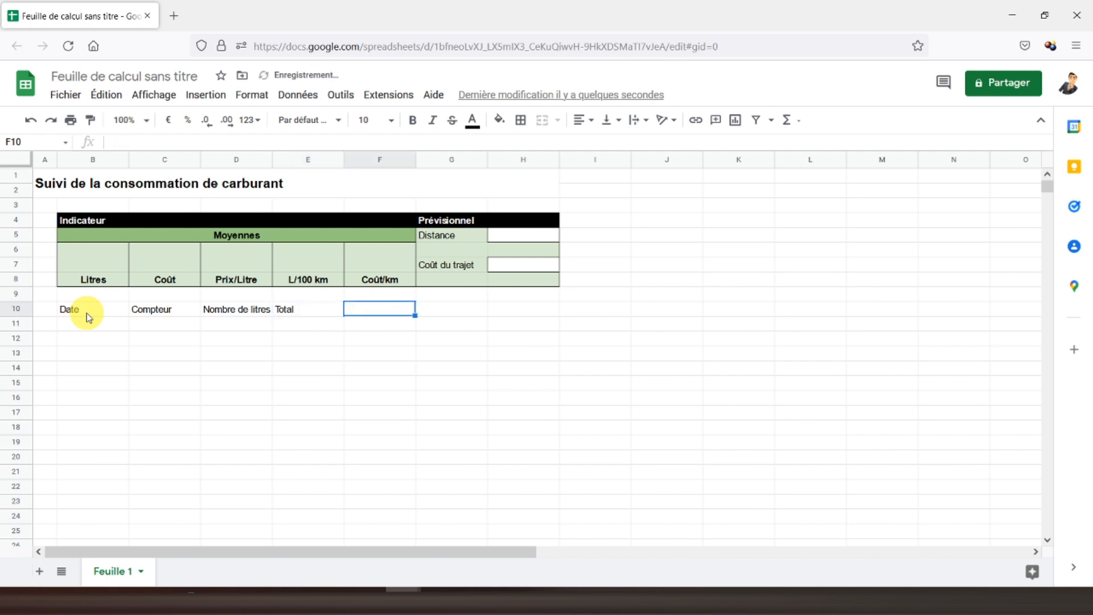
text(Coût/)
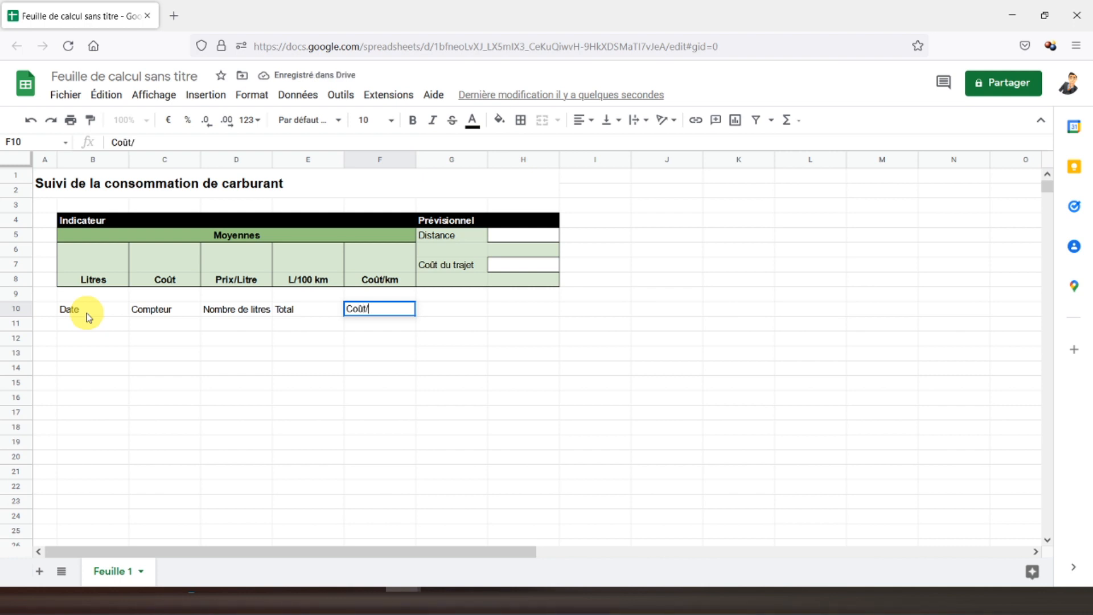
text(Litre)
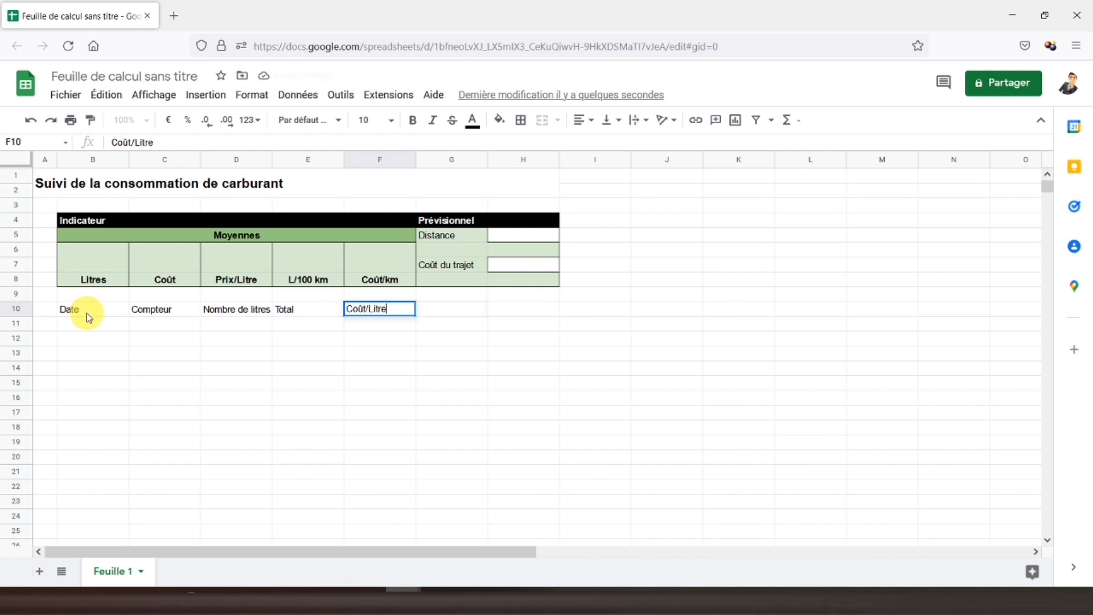
key(Tab)
text(L)
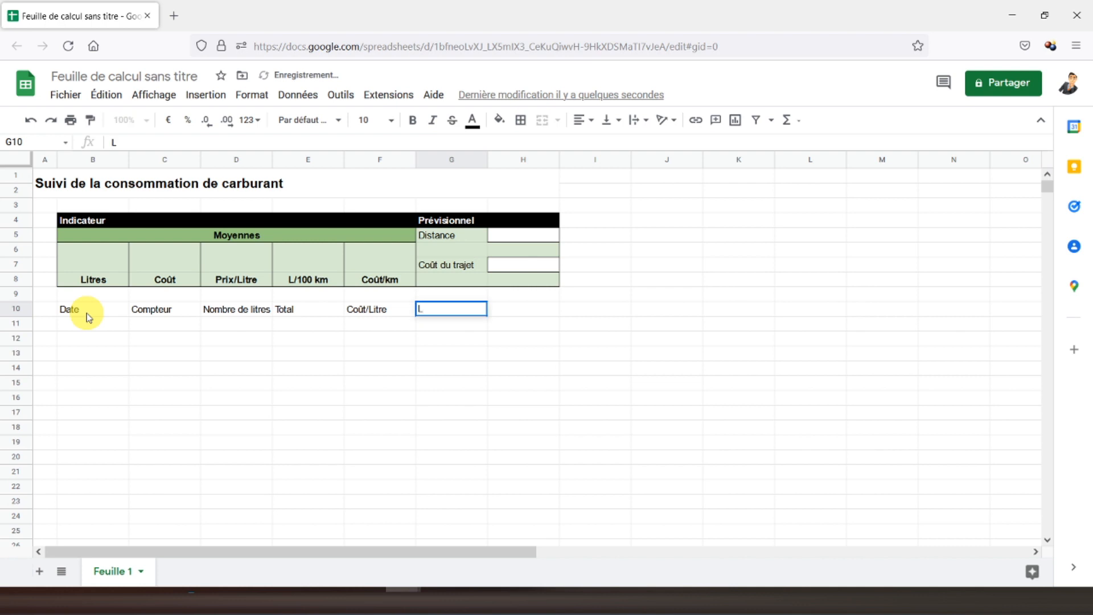
text(/100km)
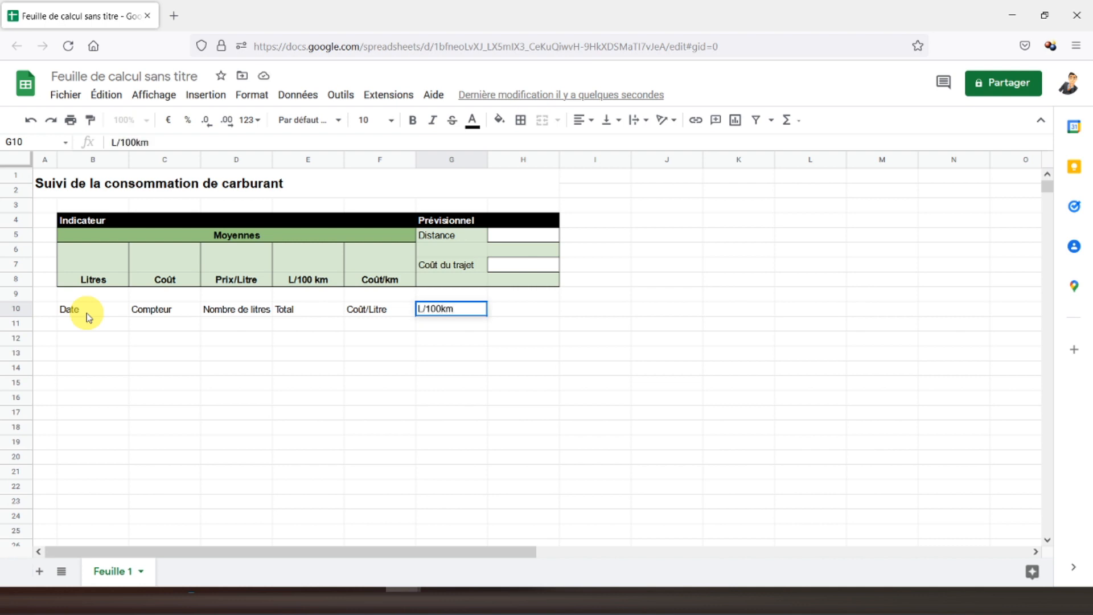
key(Tab)
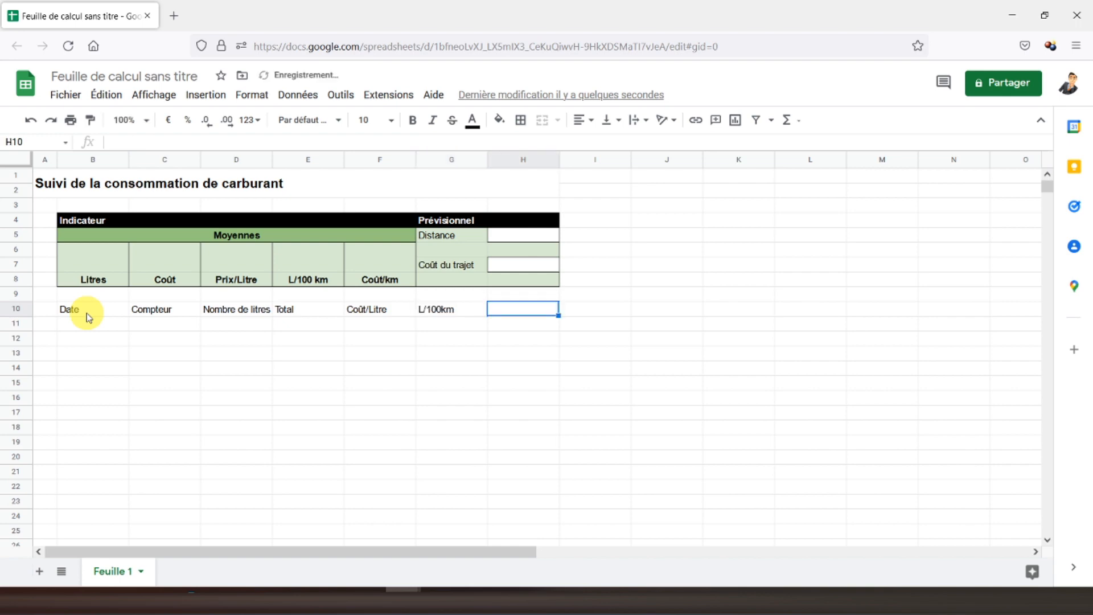
text(Co)
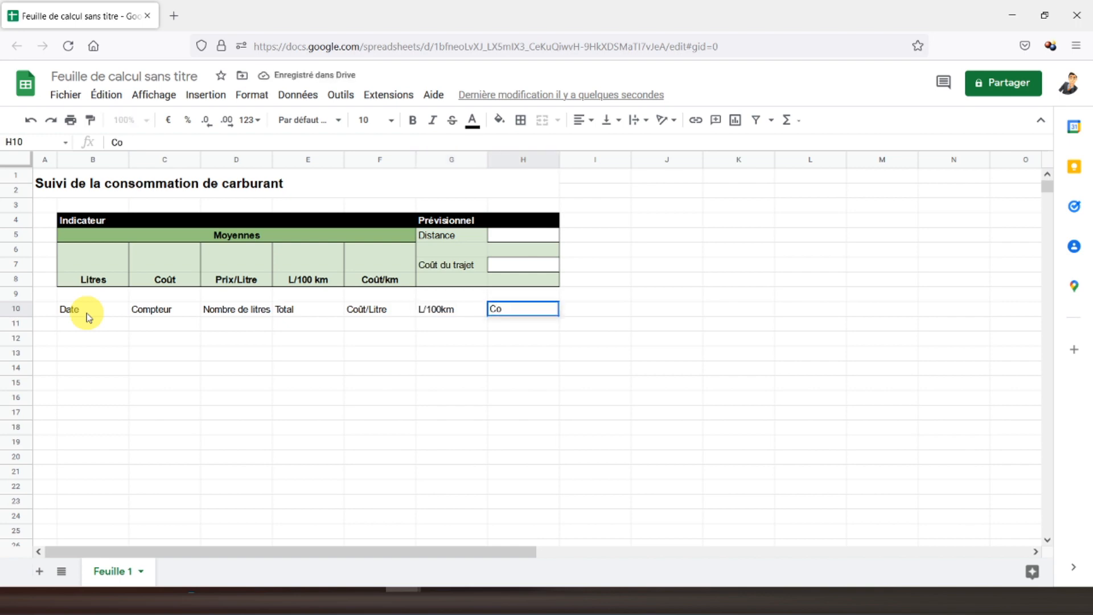
text(ût/km)
key(Return)
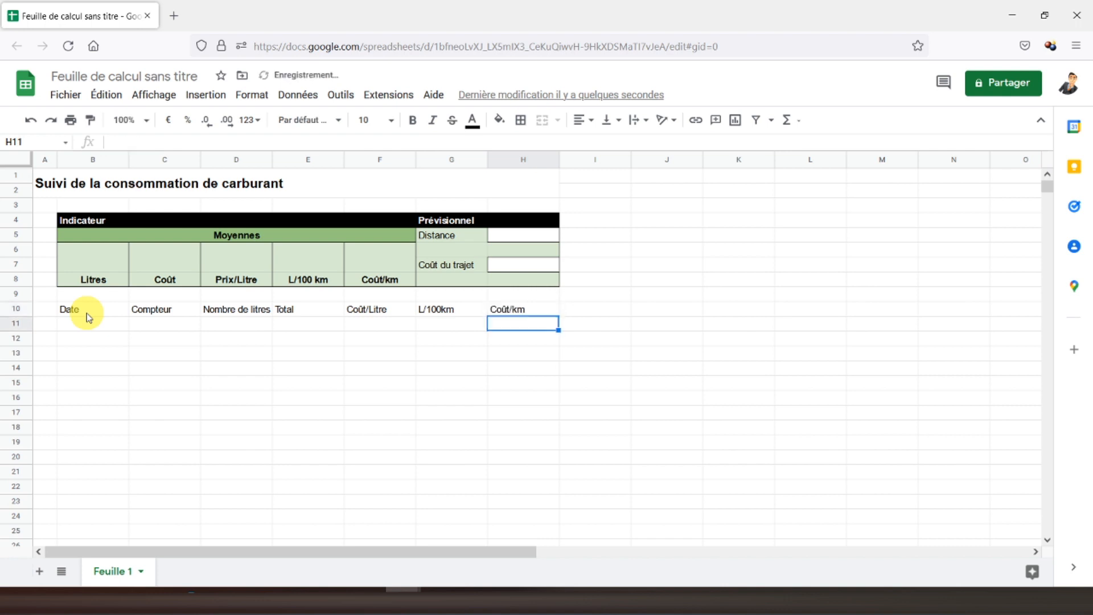
Format the header cells B10:H10 as centred, bold white text on a black fill
drag(87, 314, 547, 309)
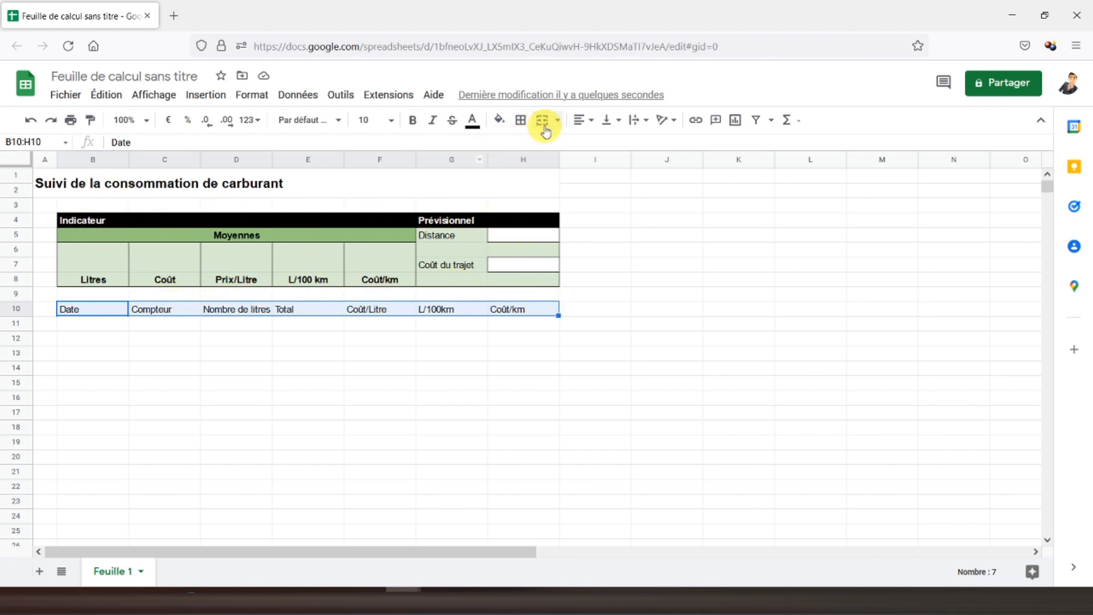
click(590, 121)
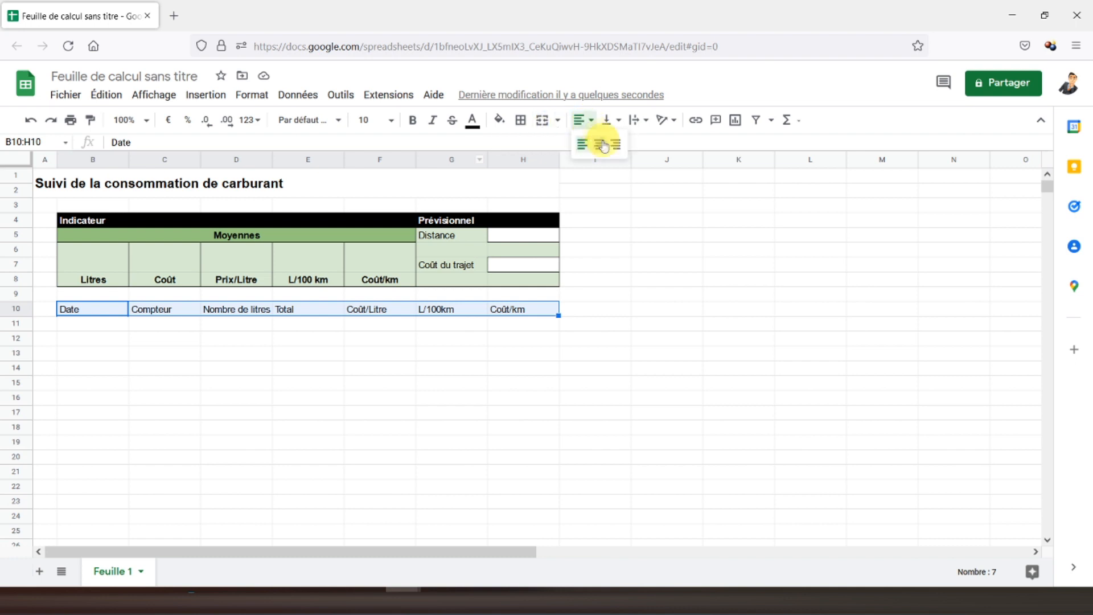
click(597, 143)
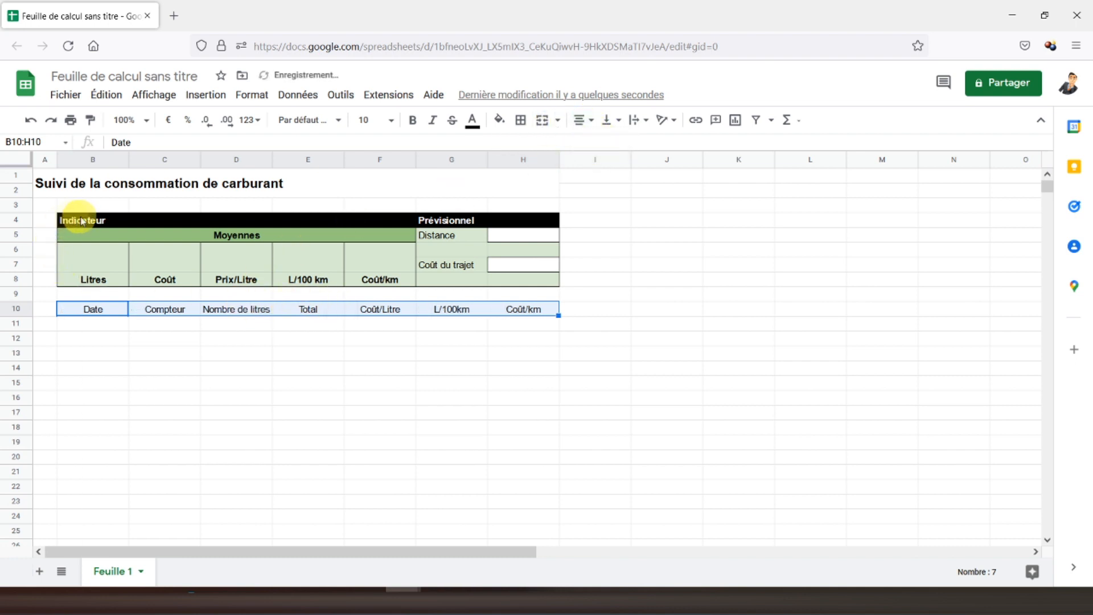
click(472, 120)
click(492, 164)
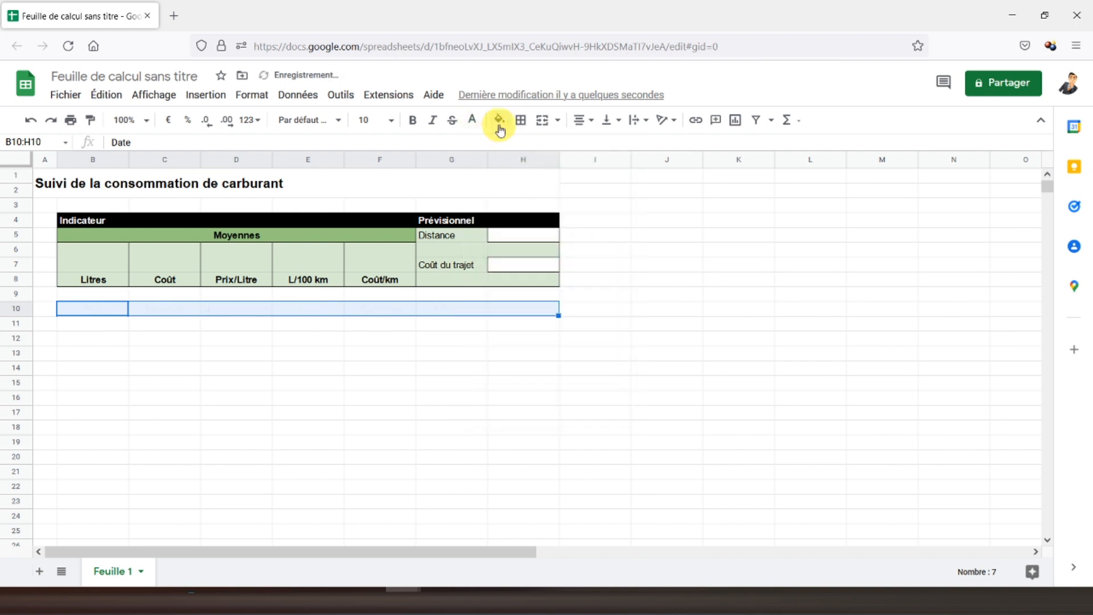
click(499, 119)
click(507, 161)
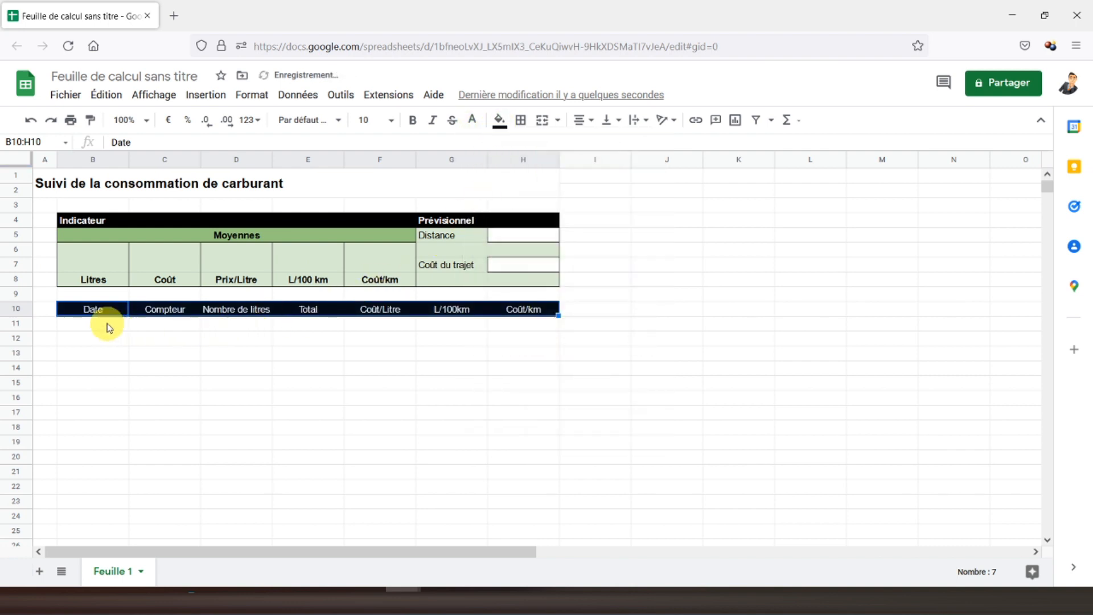
click(413, 120)
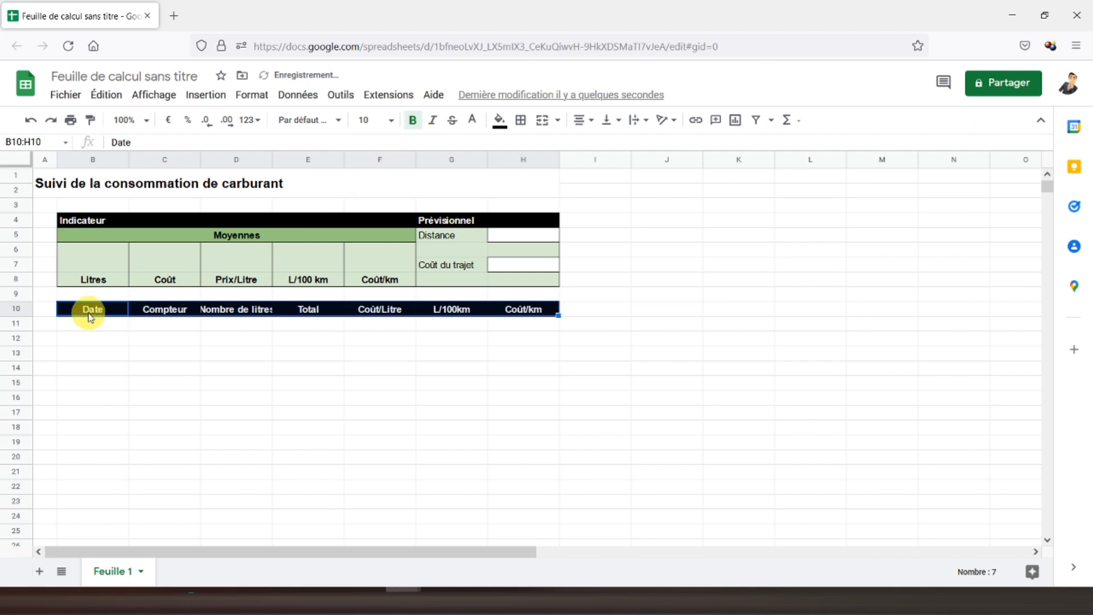
Give the log range B11:H40 dashed inner borders and a thin solid outer border
drag(89, 324, 520, 500)
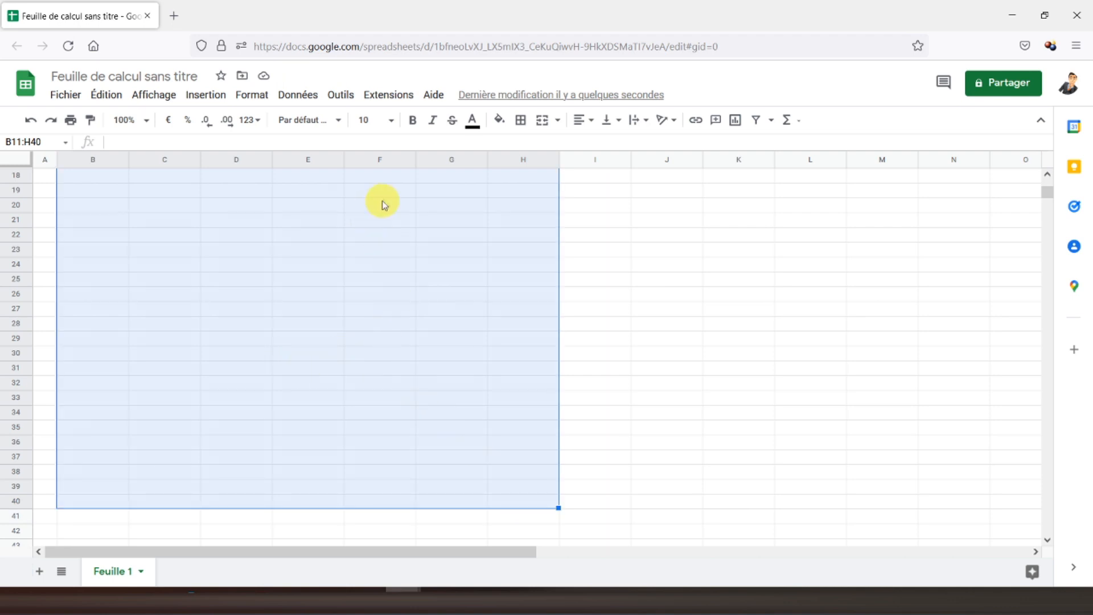
click(519, 129)
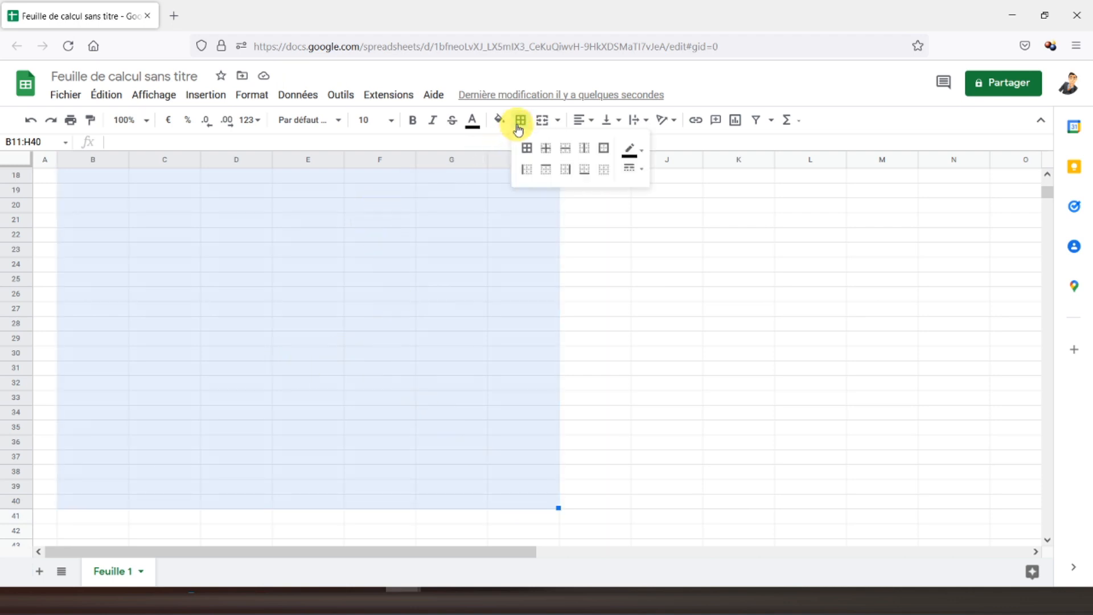
click(604, 148)
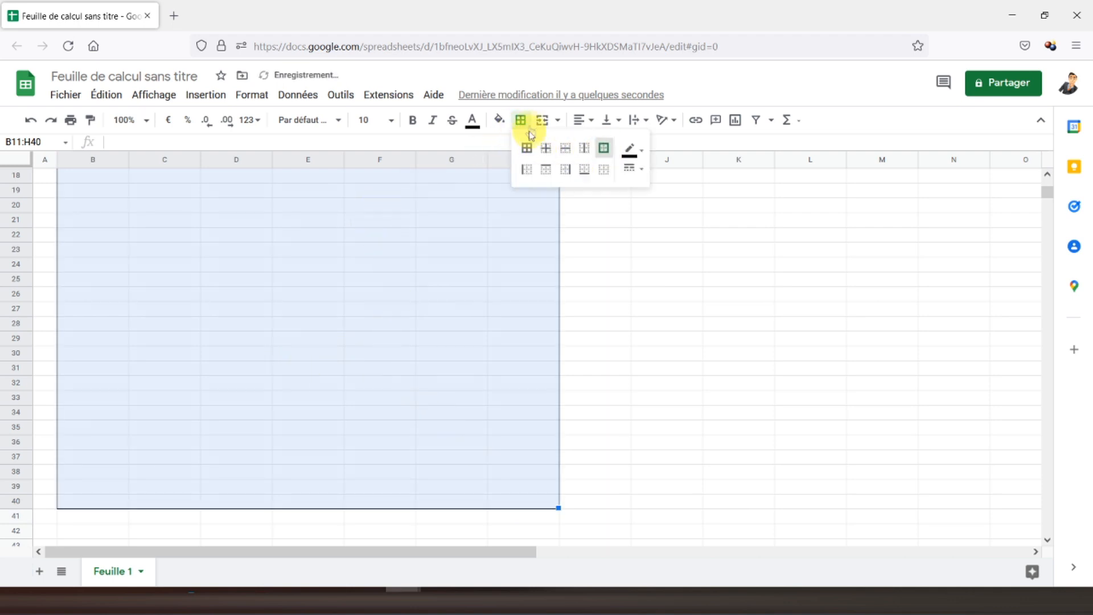
click(629, 169)
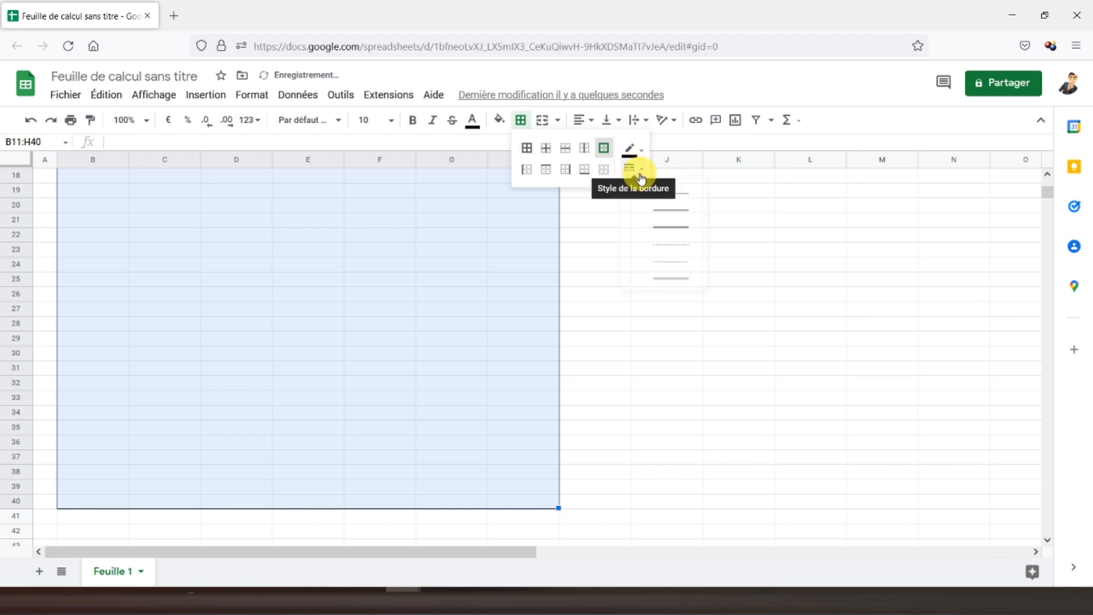
click(664, 244)
click(547, 149)
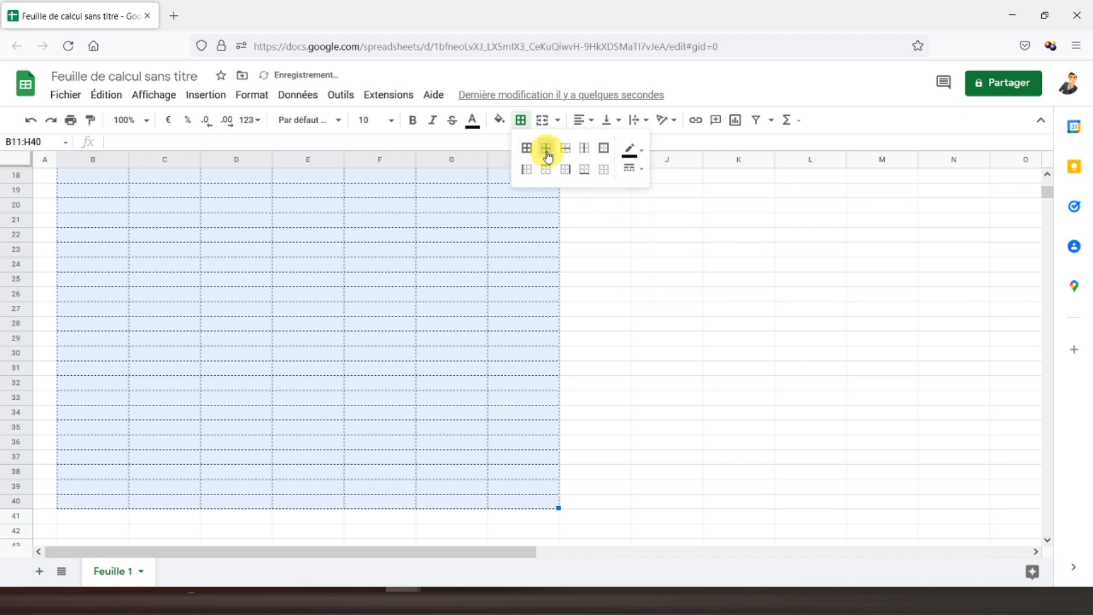
click(603, 151)
click(632, 168)
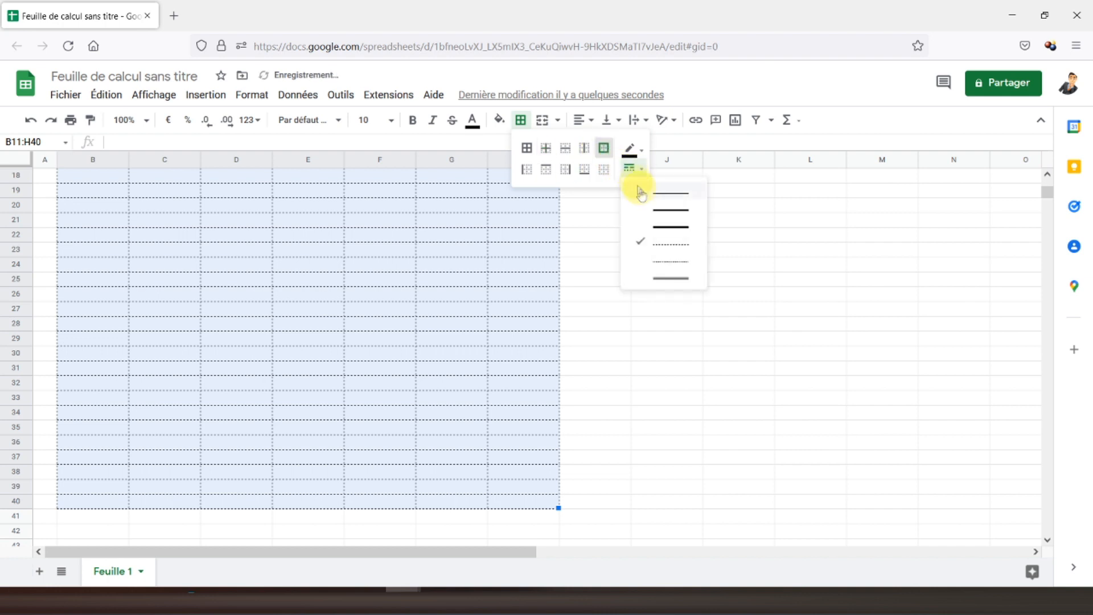
click(652, 195)
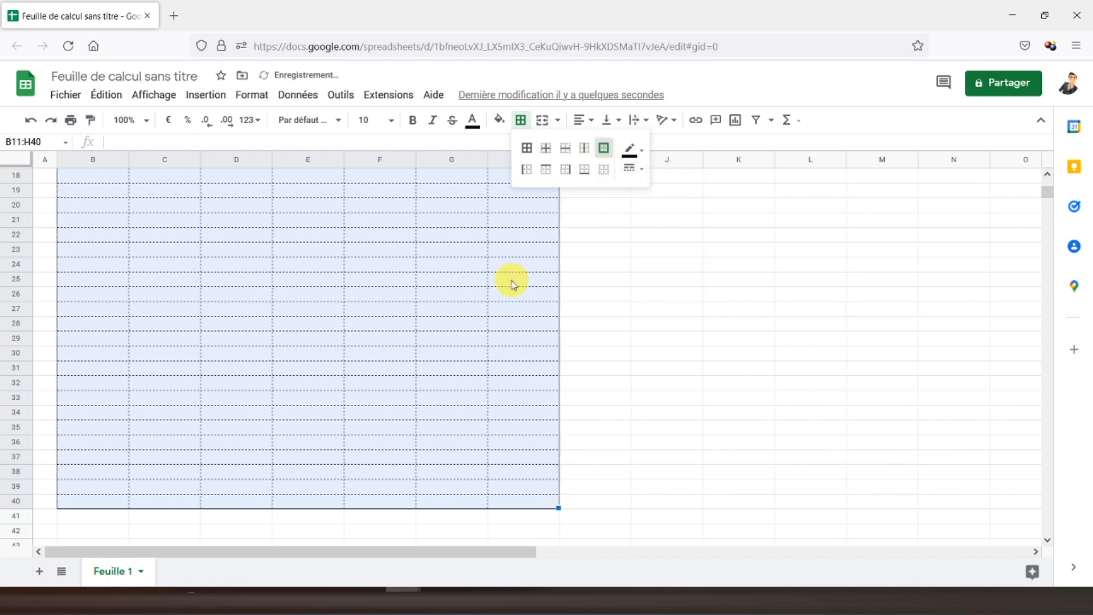
click(332, 326)
scroll(327, 321, up, 5)
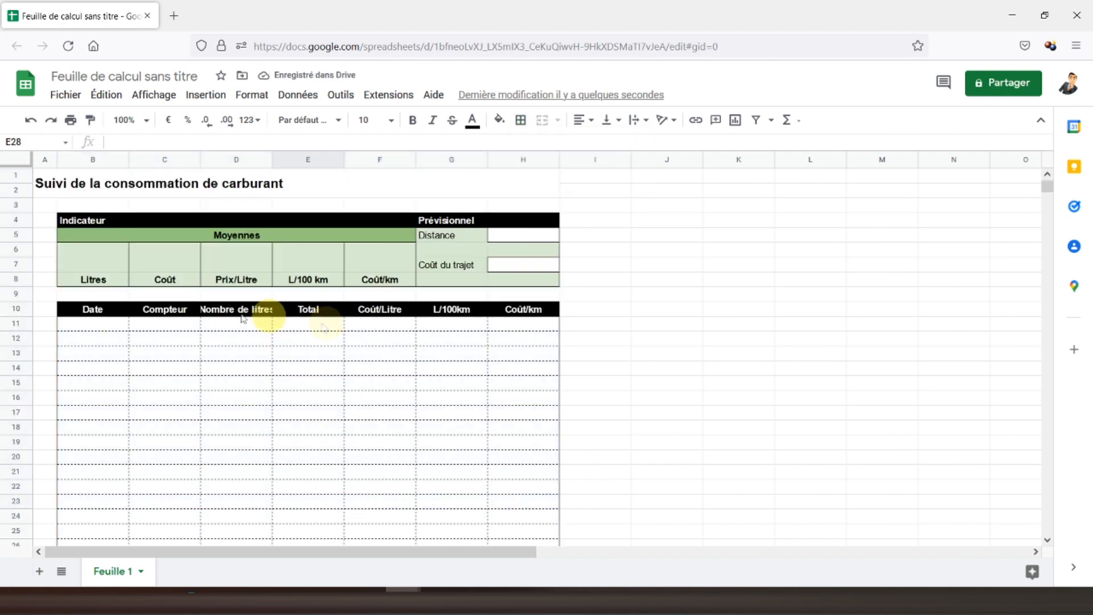
Try widening column D to fit its "Nombre de litres" header, and undo the width change
click(104, 329)
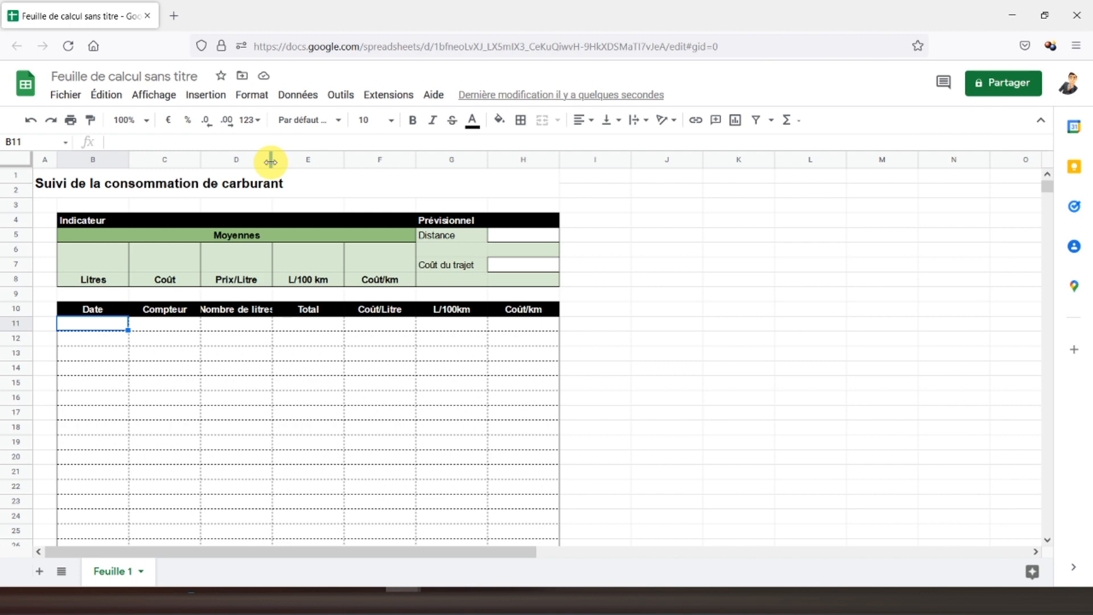
drag(271, 162, 281, 163)
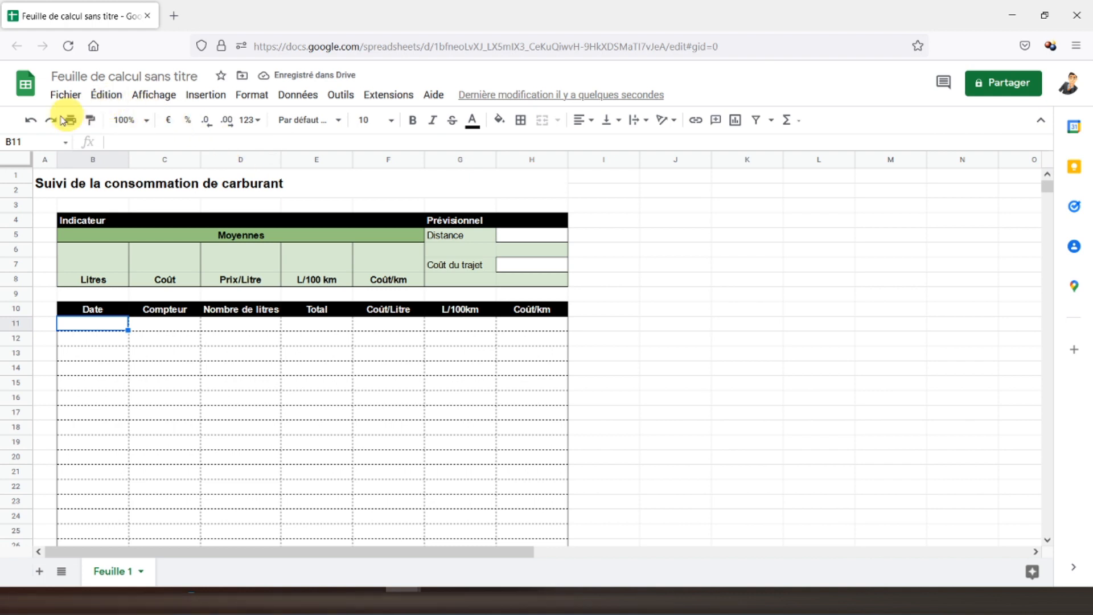
key(ctrl+z)
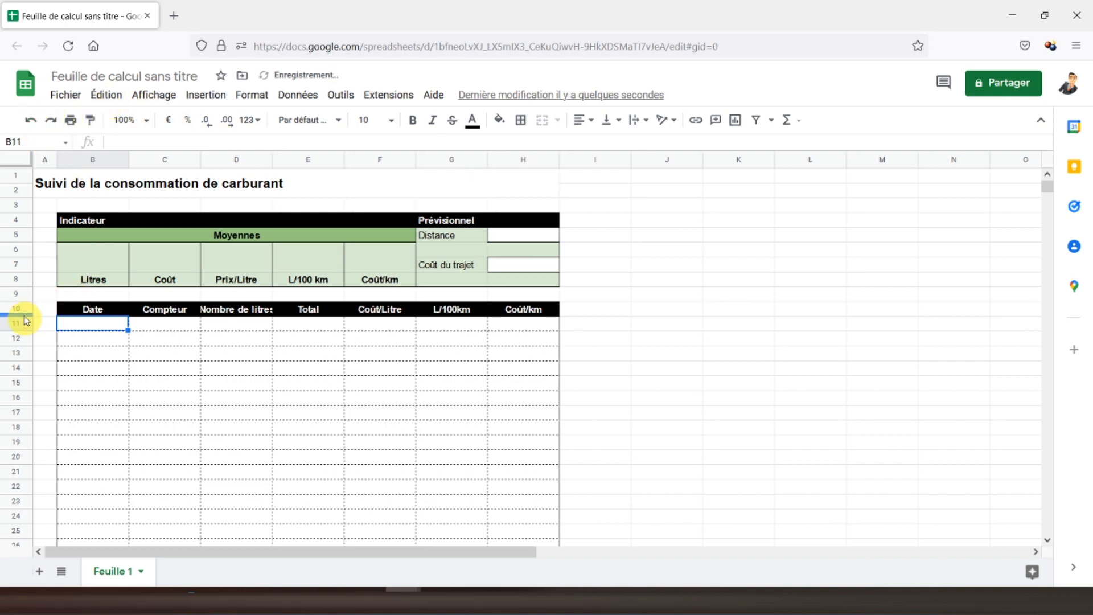
Make header row 10 about twice as tall and centre its labels horizontally and vertically
drag(26, 329, 29, 333)
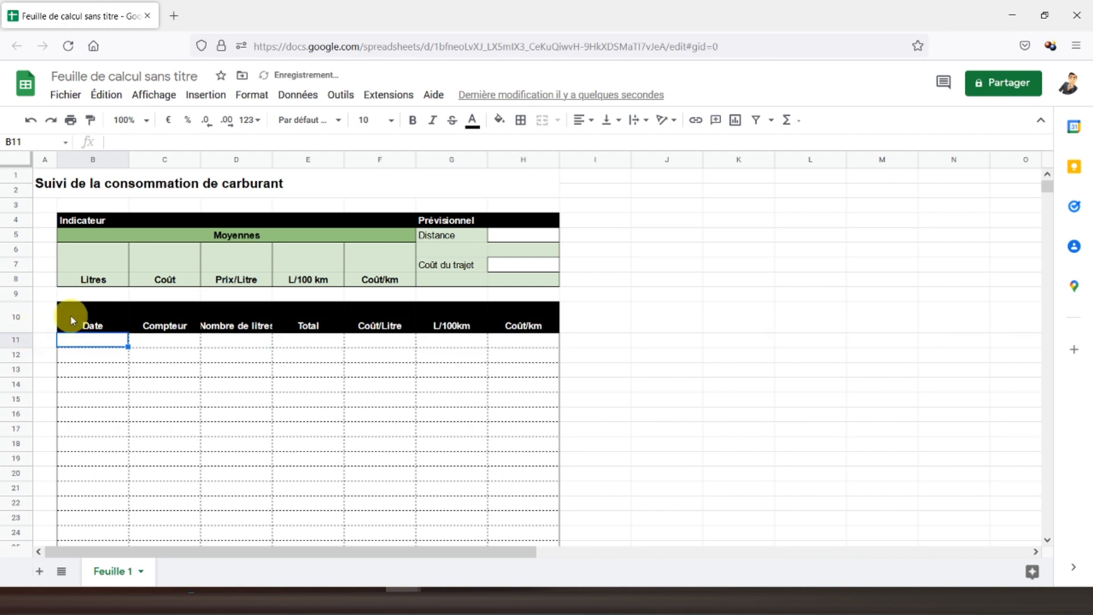
click(18, 319)
click(581, 120)
click(597, 144)
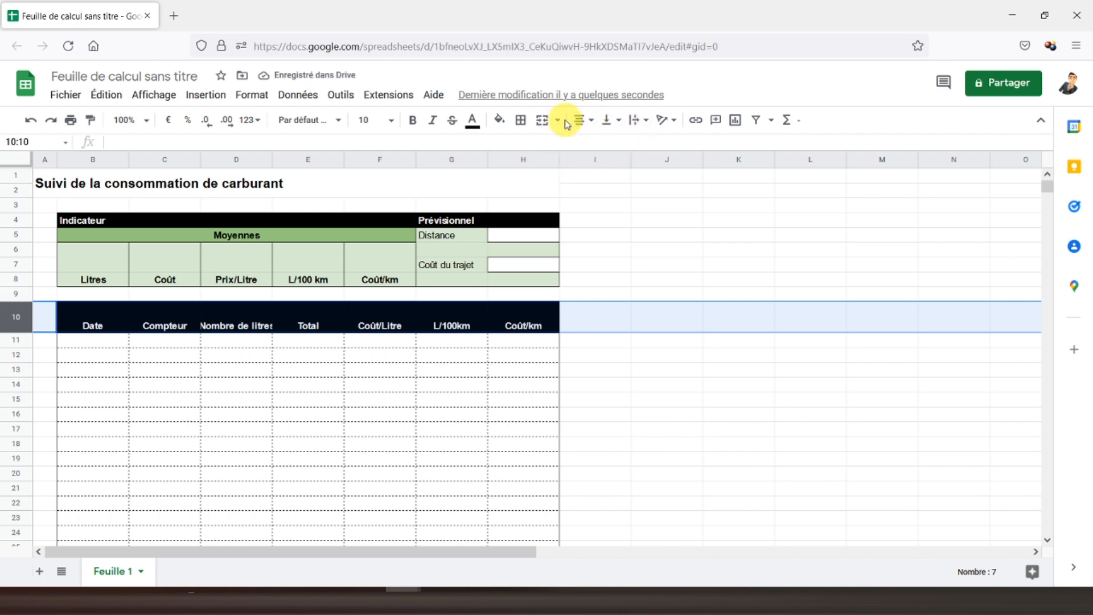
click(589, 121)
click(617, 121)
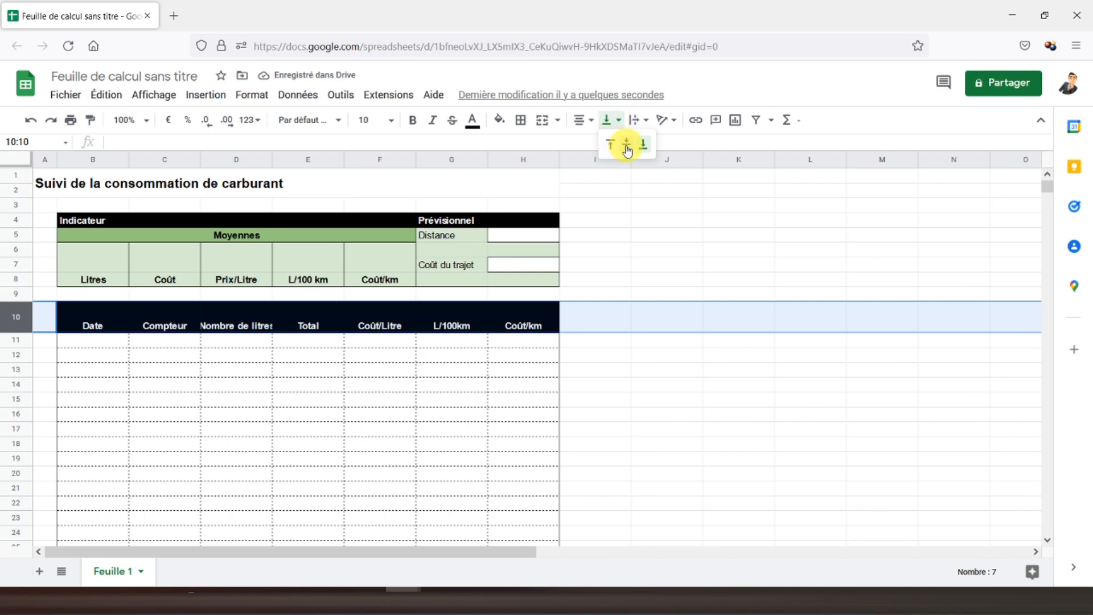
click(625, 144)
Wrap the text in row 10 so that long headers break onto a second line
click(642, 122)
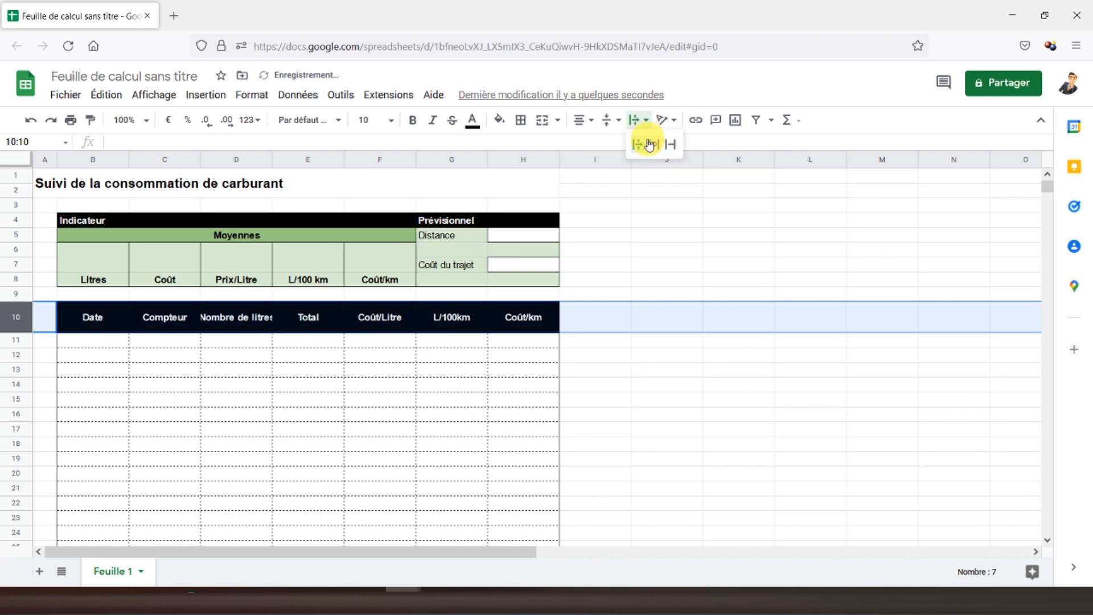
click(653, 145)
click(219, 329)
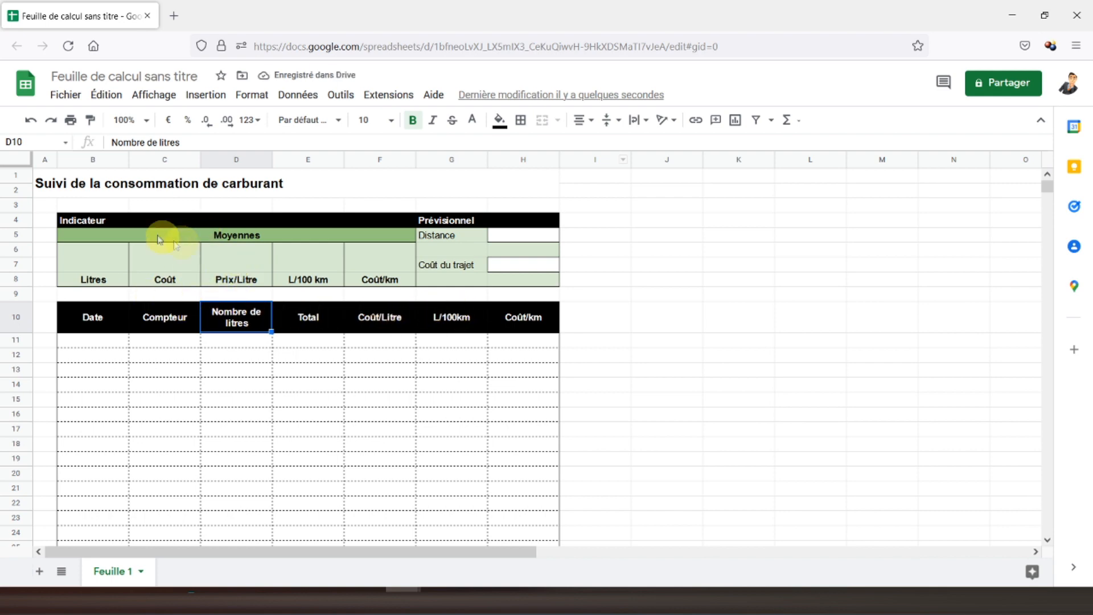
Make the "Distance" and "Coût du trajet" labels in G5:G7 bold
drag(442, 239, 444, 266)
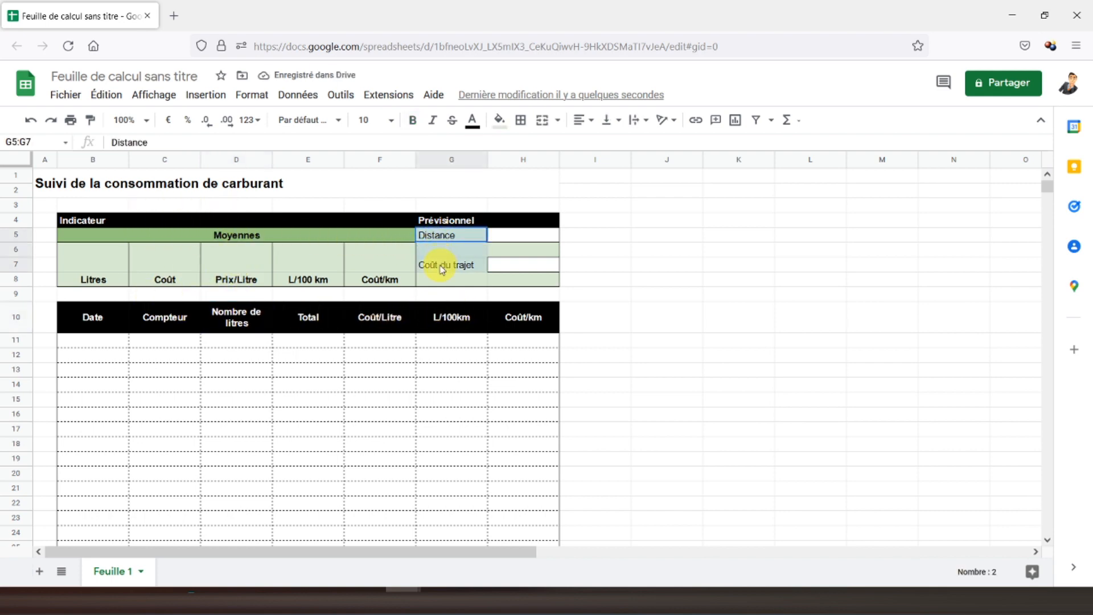
click(413, 120)
click(162, 325)
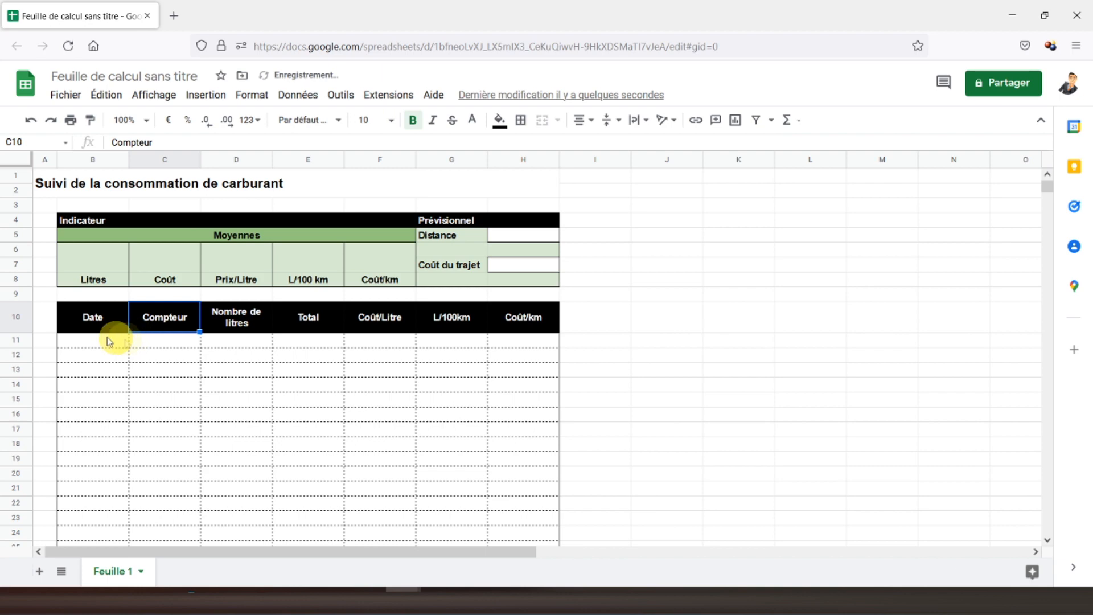
Enter the date 01/01/2022 in B11 and the odometer reading 100 in C11
click(89, 340)
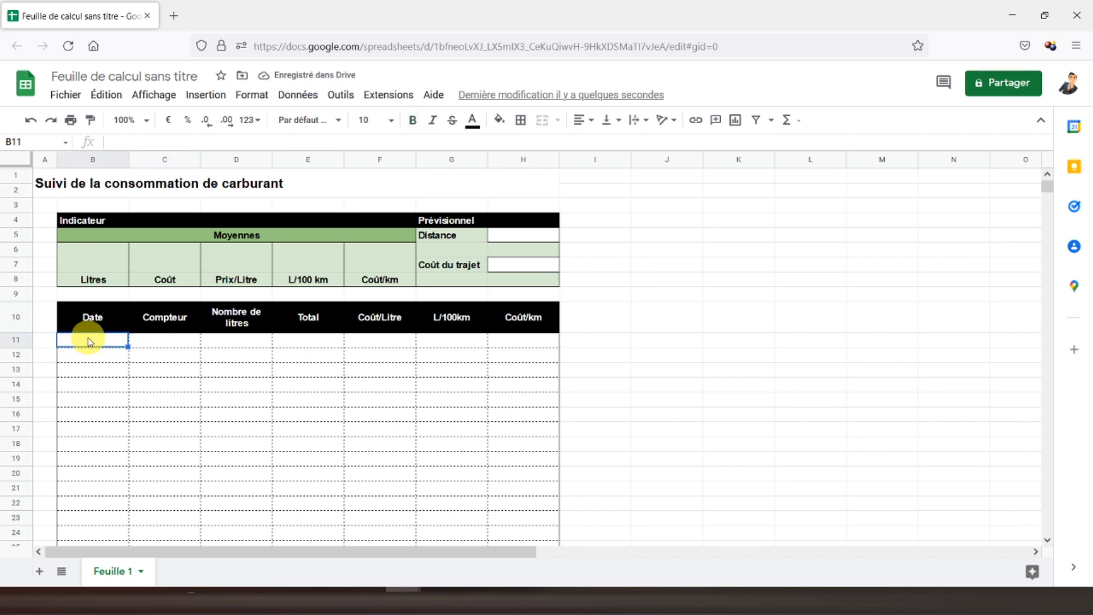
text(01/01/2022)
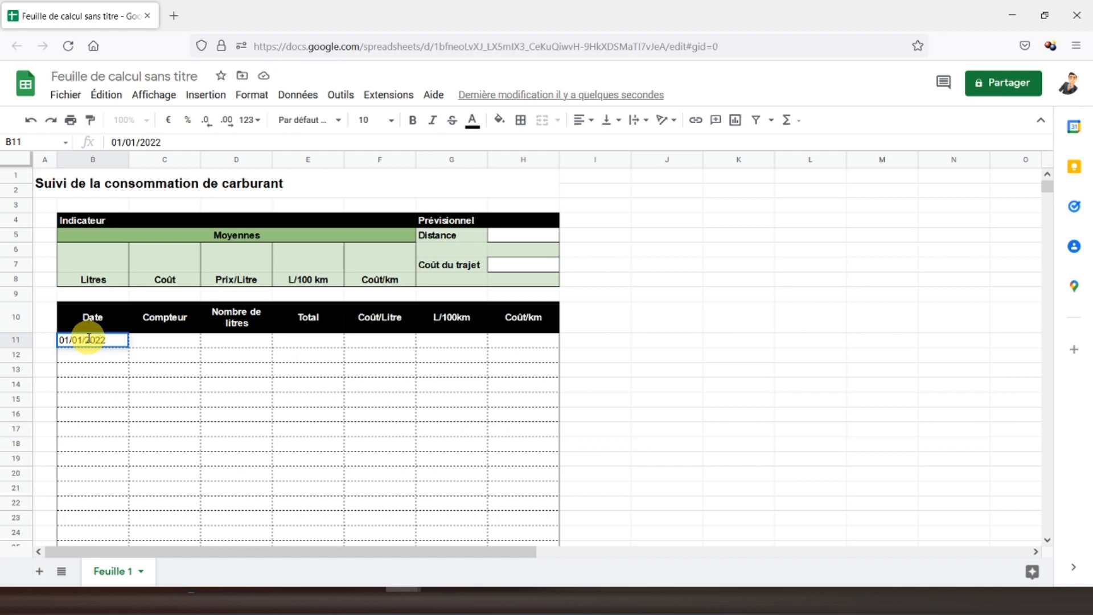
key(Tab)
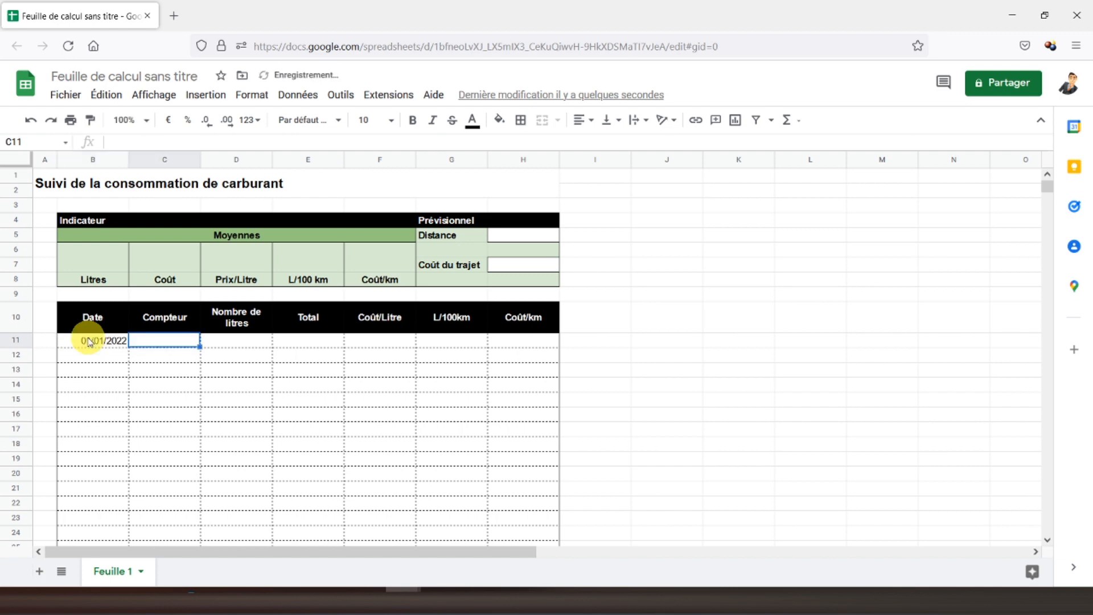
text(100)
key(Return)
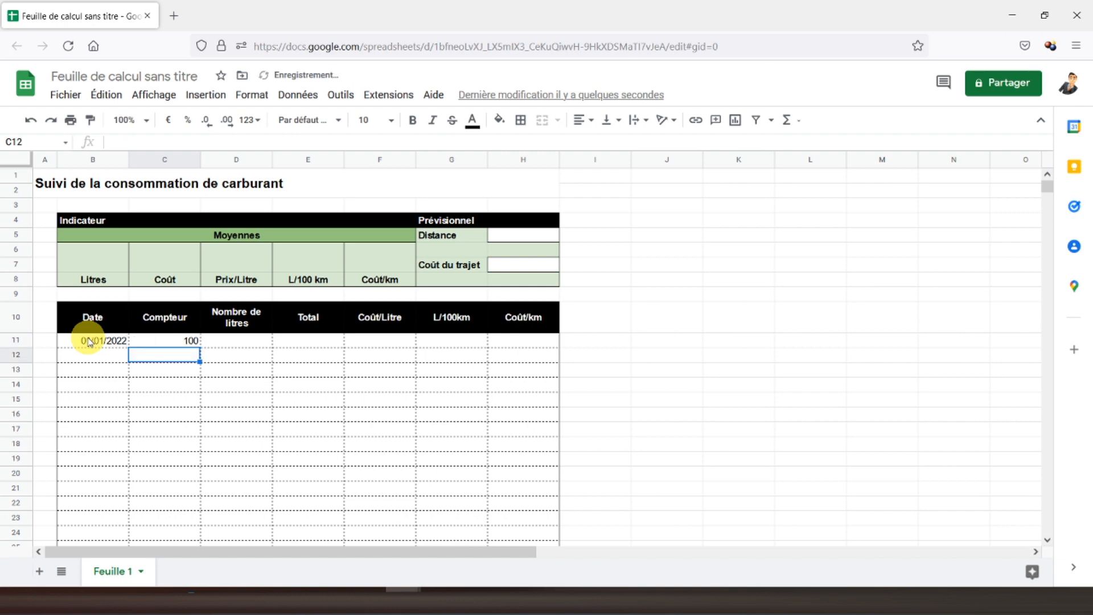
Apply the custom number format 0" km" to the "Compteur" cells C11:C40
drag(154, 340, 167, 385)
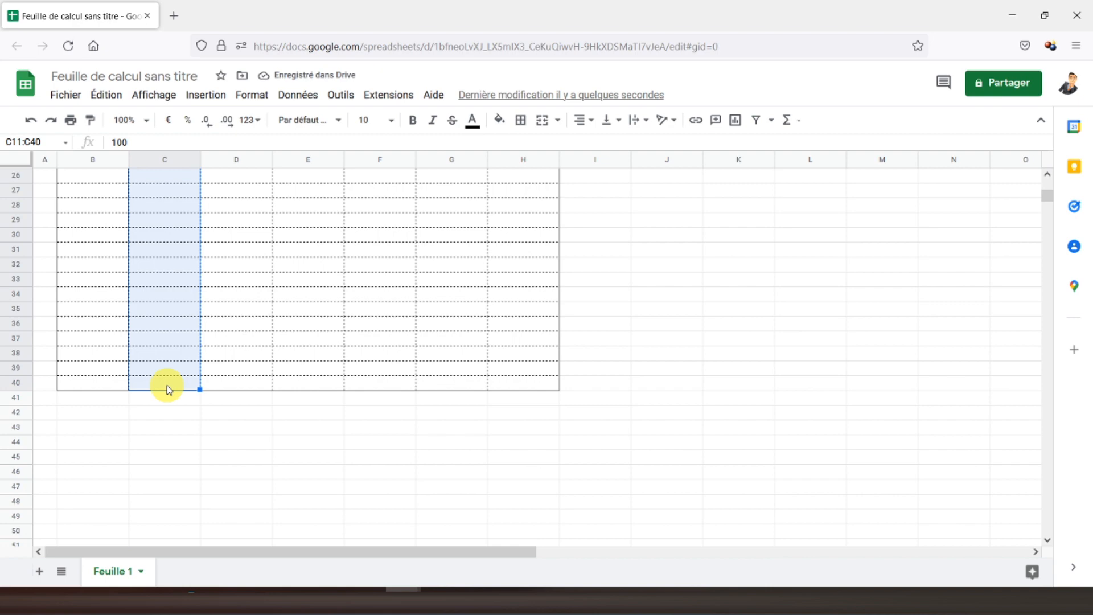
scroll(166, 385, up, 8)
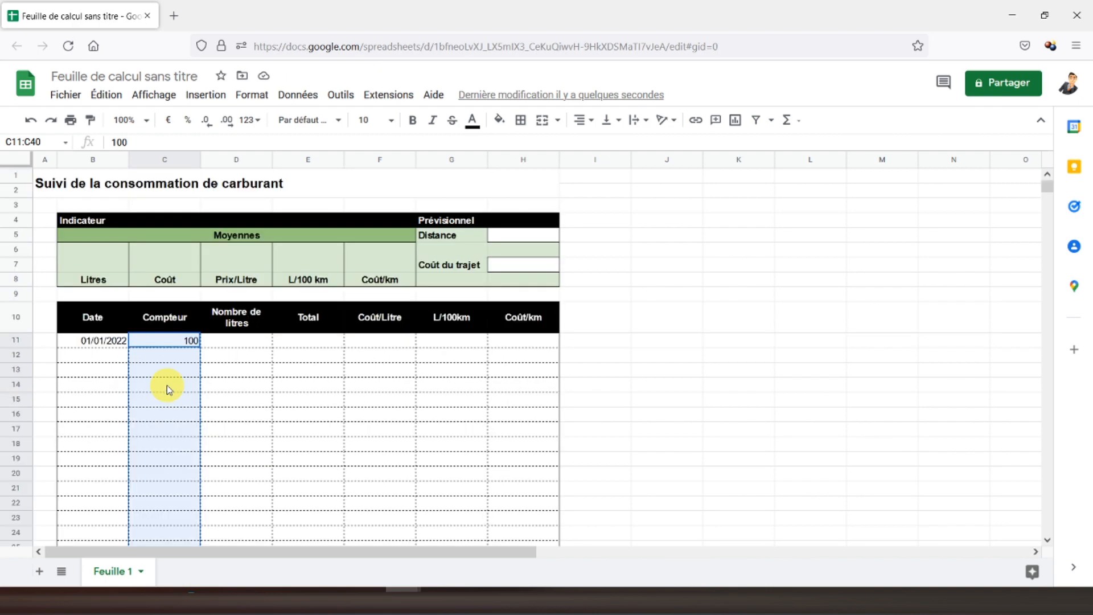
click(252, 95)
mouse_move(329, 155)
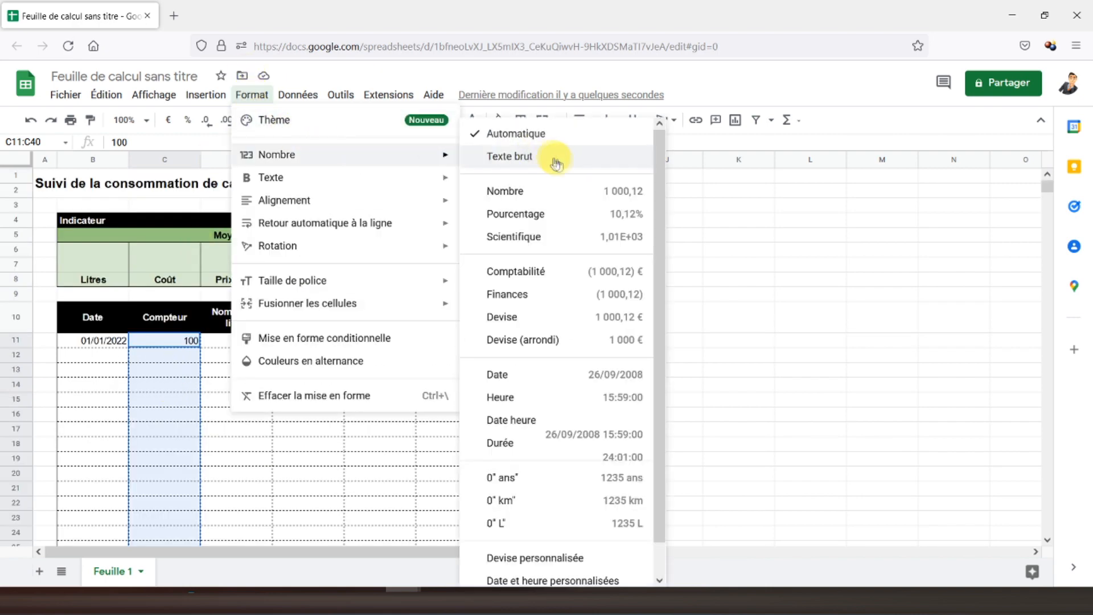
scroll(523, 332, down, 1)
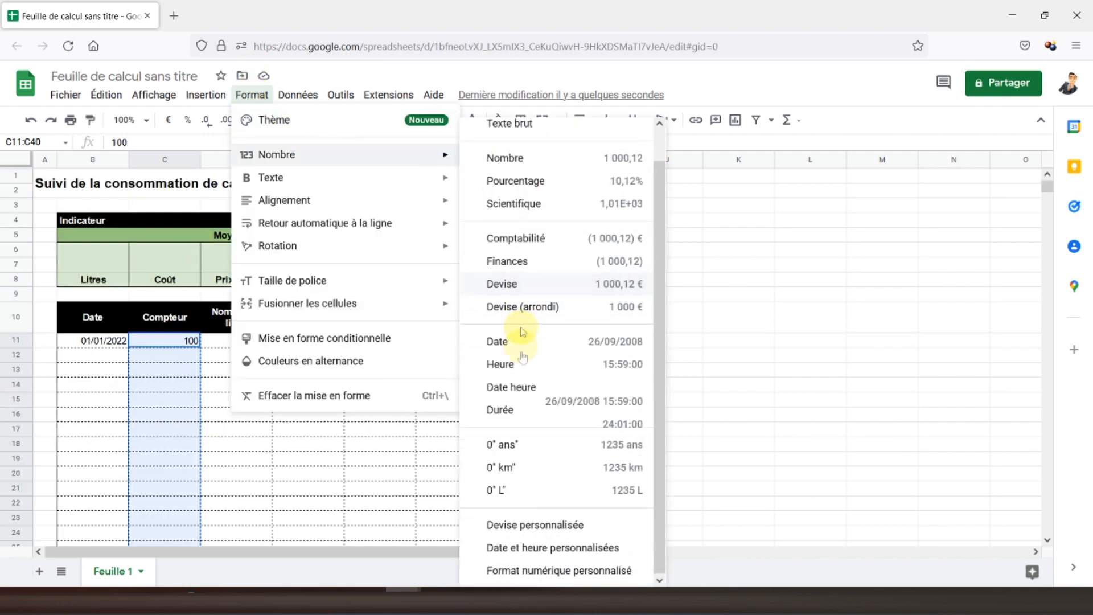
click(536, 570)
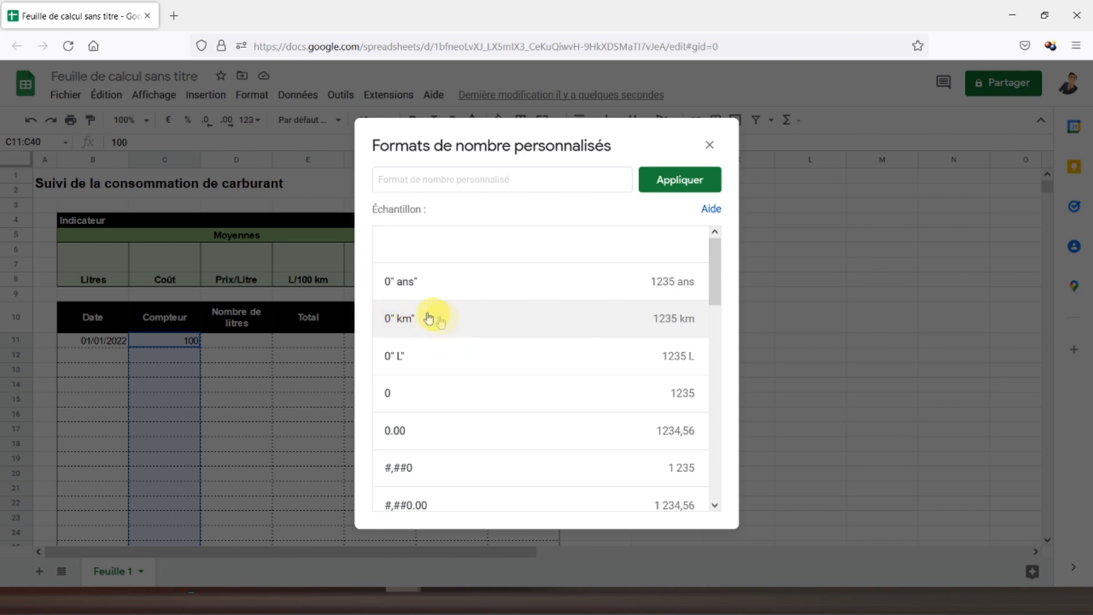
click(420, 393)
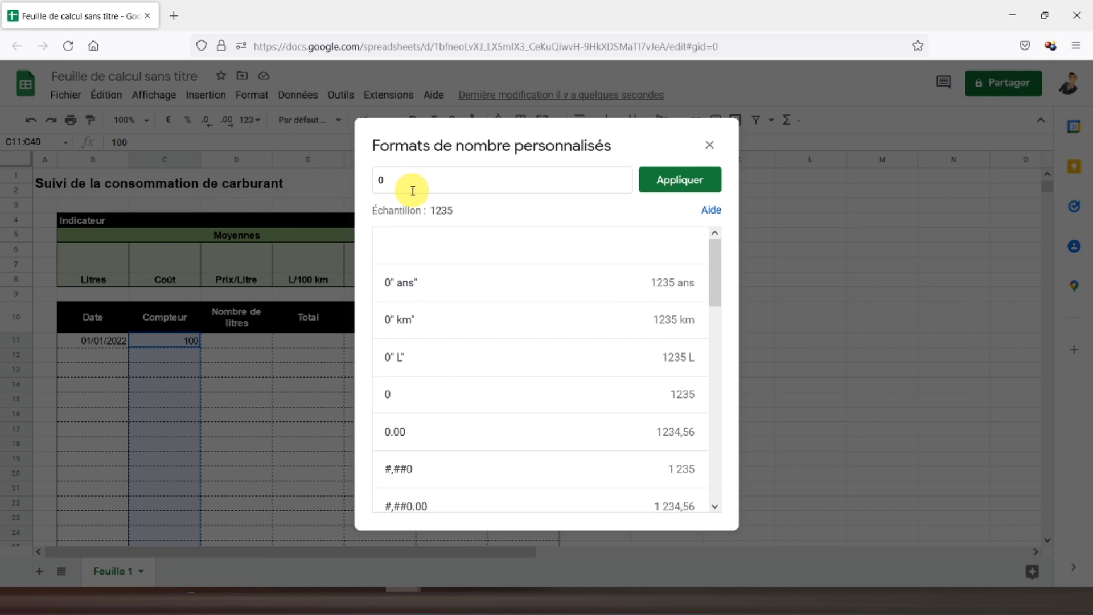
text(")
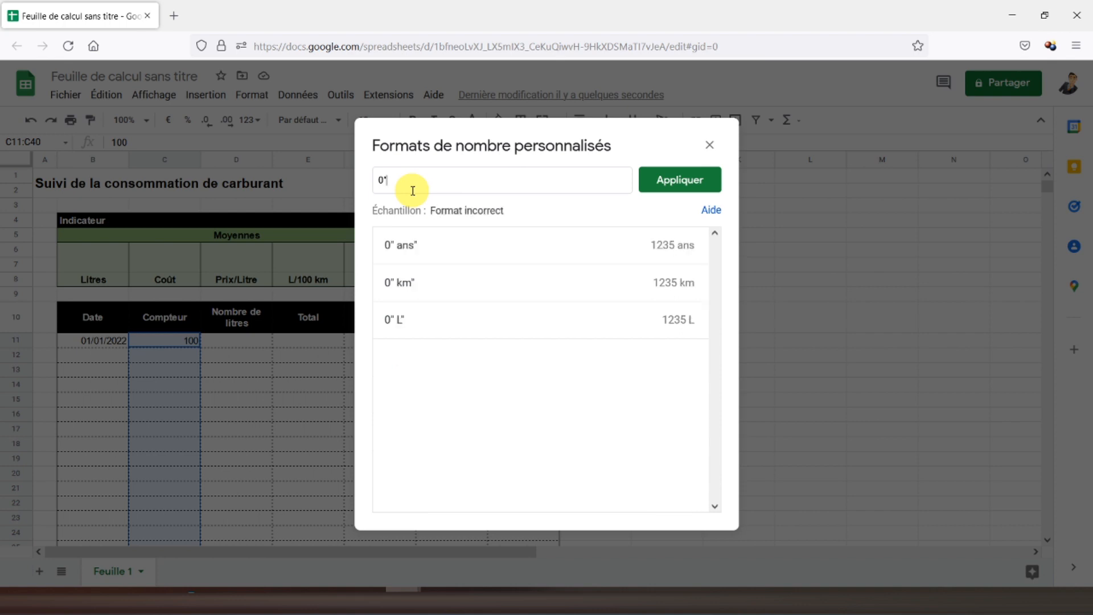
text( km")
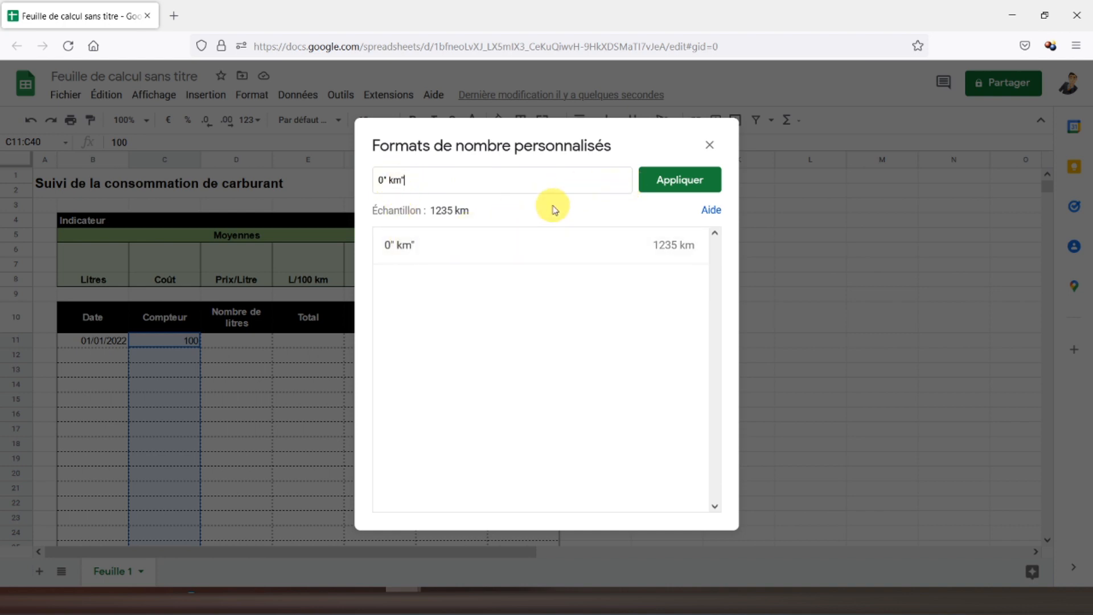
click(690, 188)
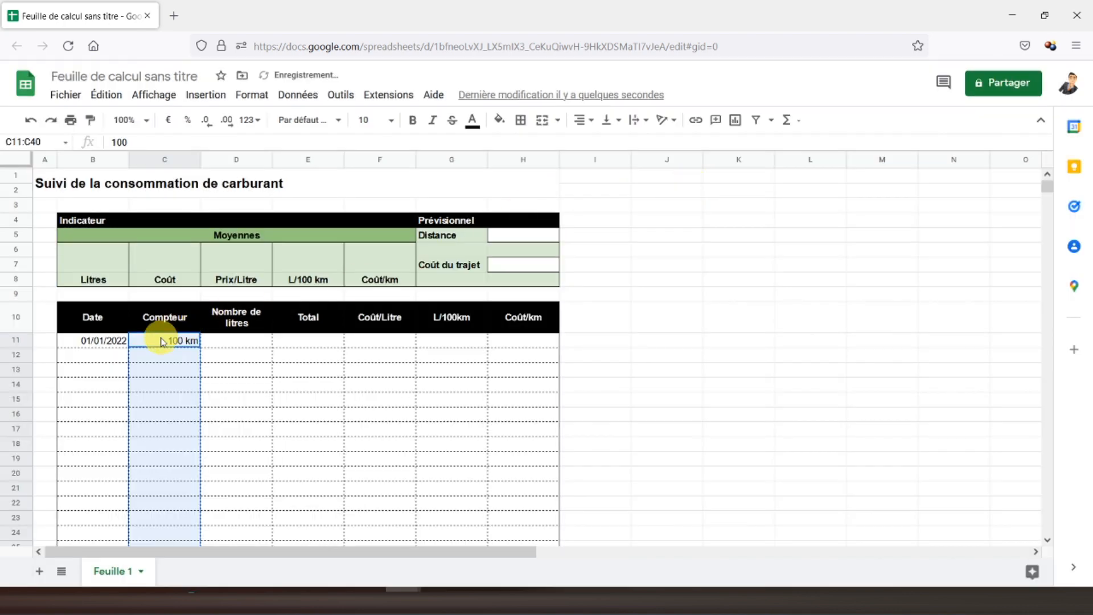
Test the kilometre format by entering 1 in C12, and clear the cell again
click(152, 356)
text(1)
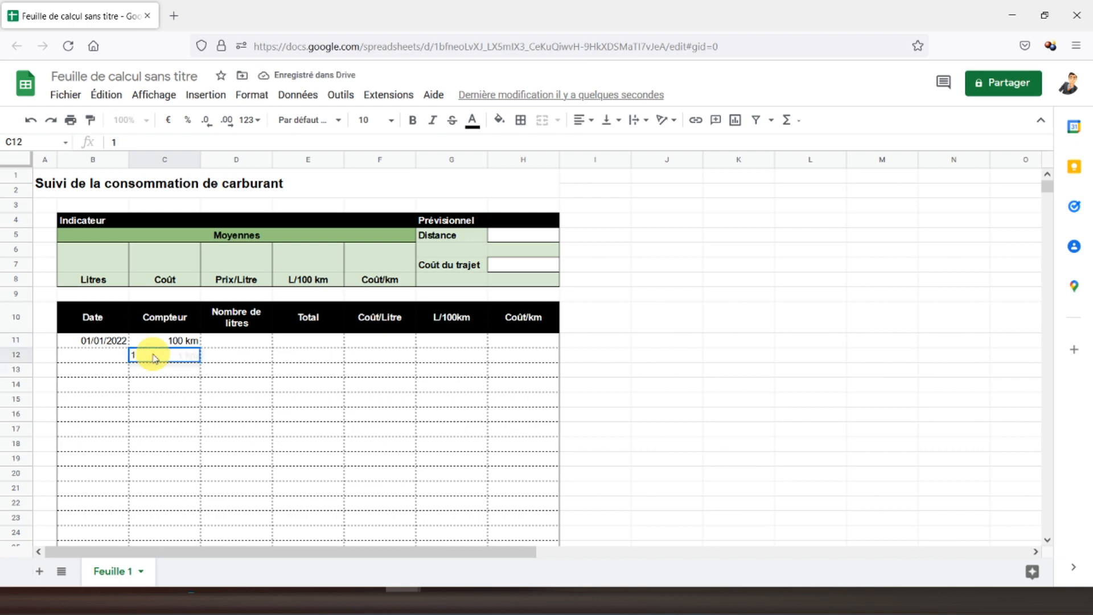
key(Return)
click(153, 356)
key(Delete)
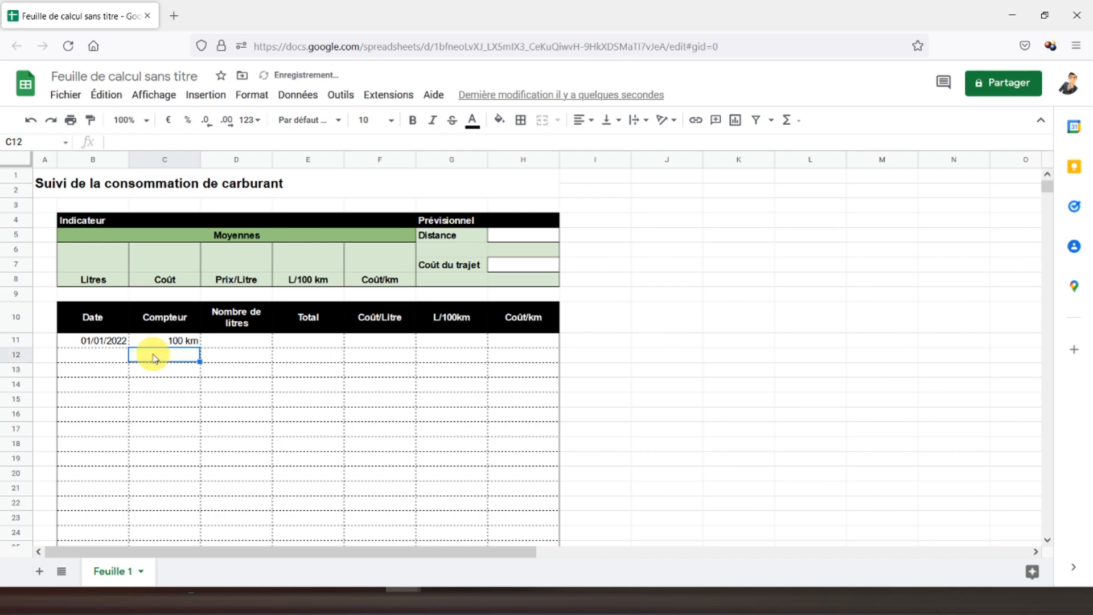
Apply the existing custom number format 0" L" to the "Nombre de litres" cells D11:D40
click(238, 342)
drag(238, 343, 241, 265)
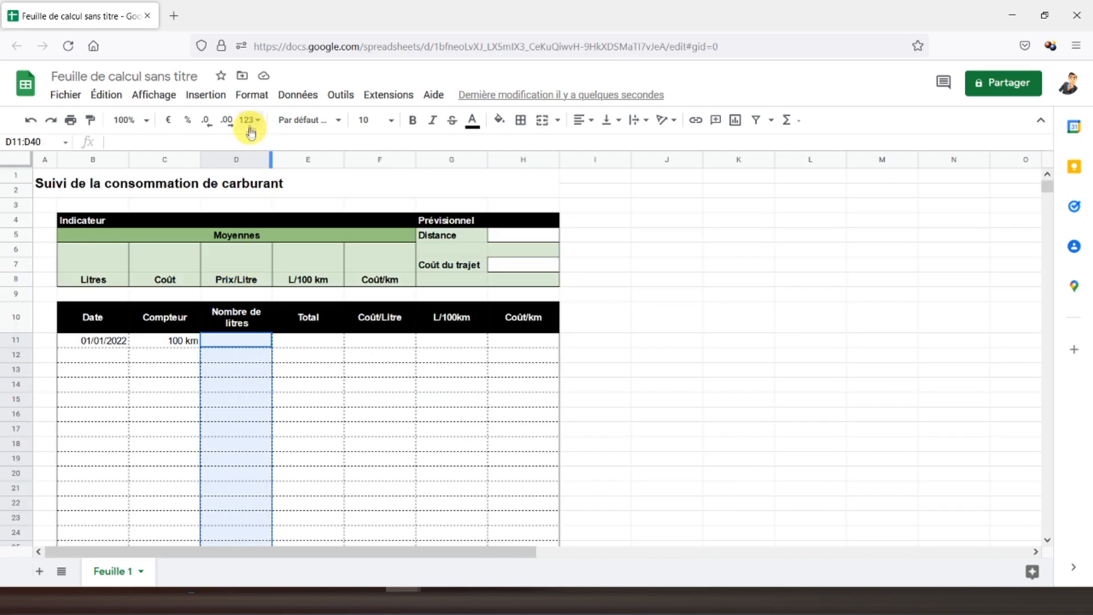
click(248, 101)
mouse_move(284, 155)
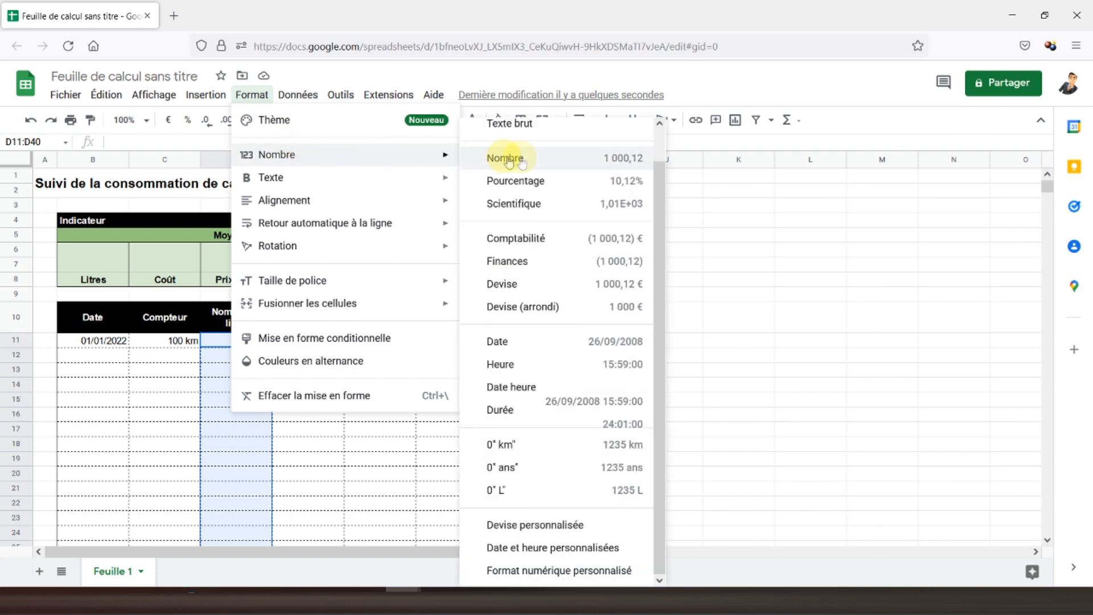
click(529, 572)
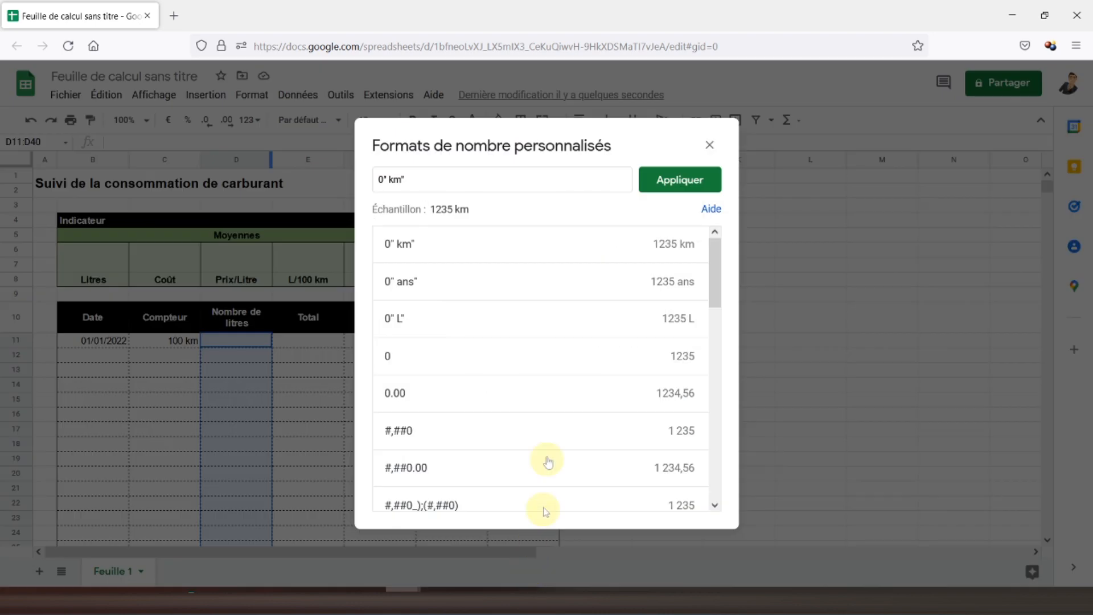
click(423, 325)
click(667, 182)
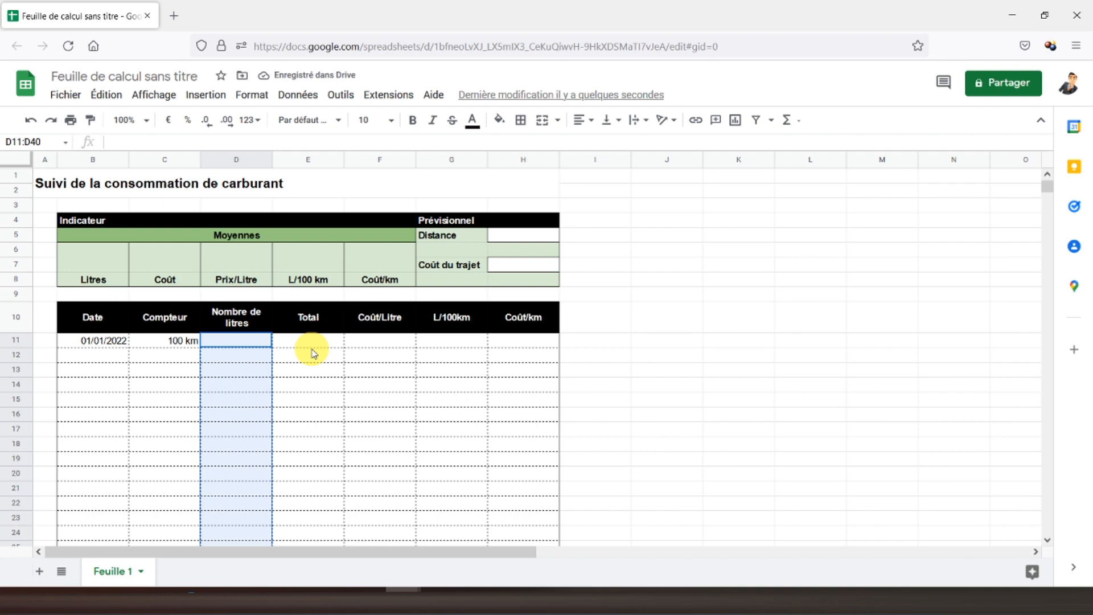
Enter 10 as the number of litres in D11
click(221, 346)
text(10)
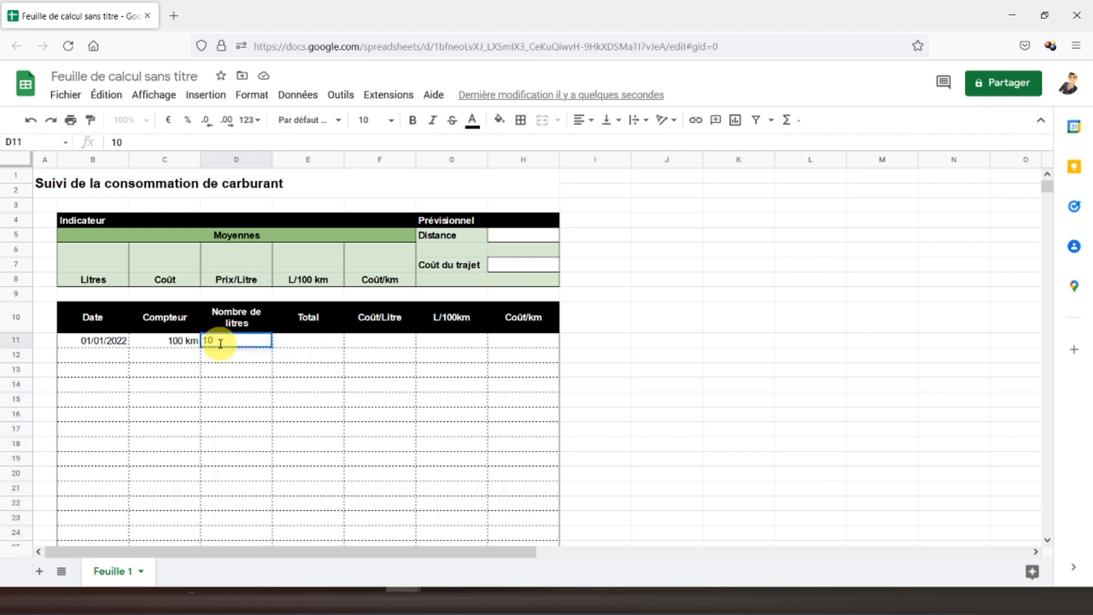
key(Return)
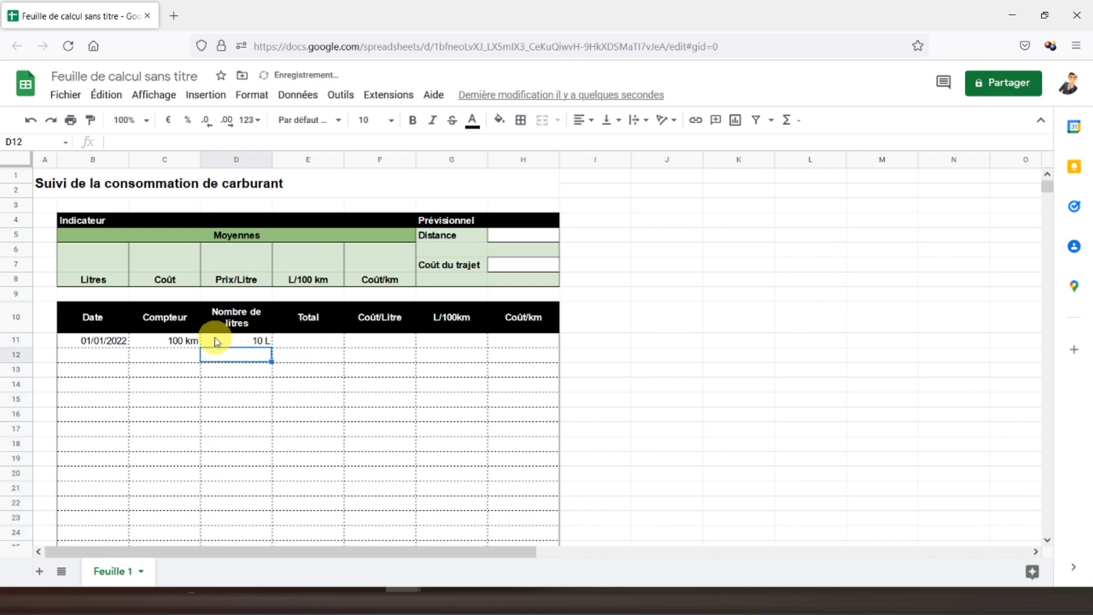
Format the whole of column E as euro currency and enter a total of 120 in E11
click(320, 342)
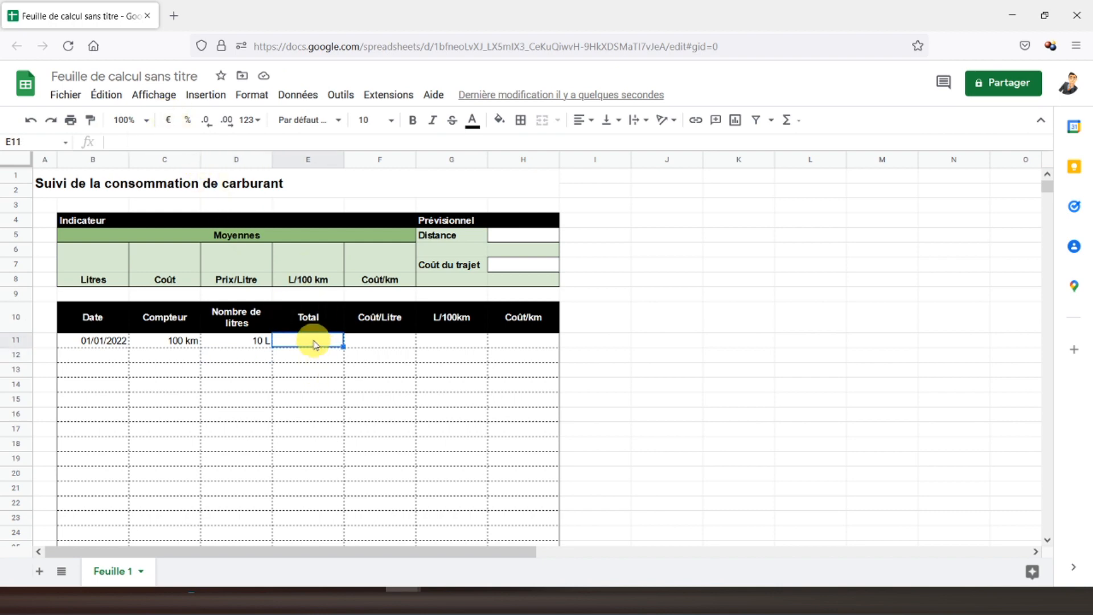
click(295, 160)
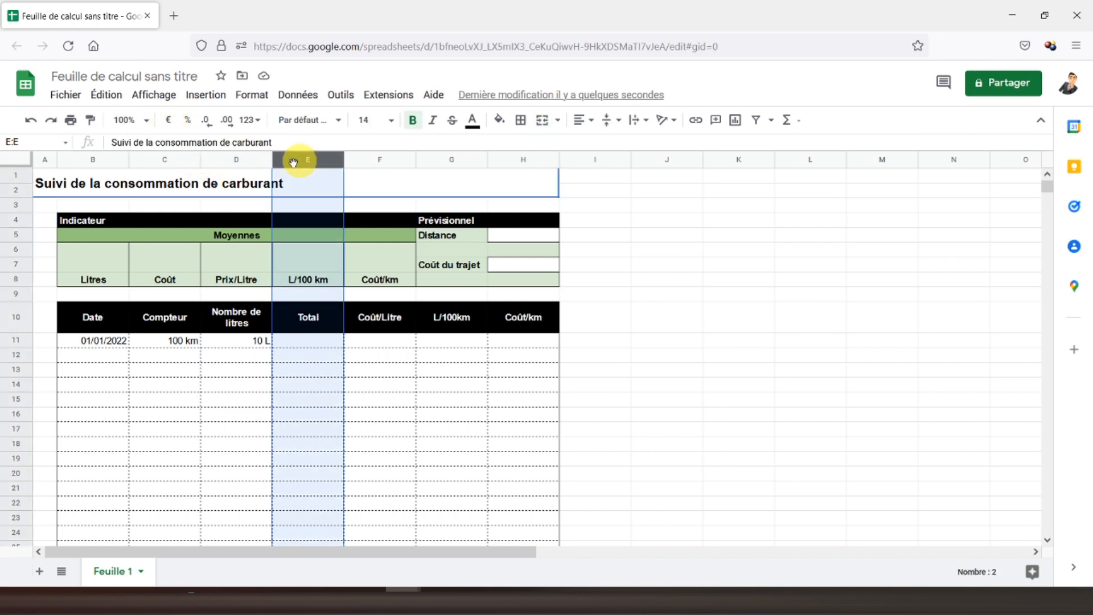
click(169, 120)
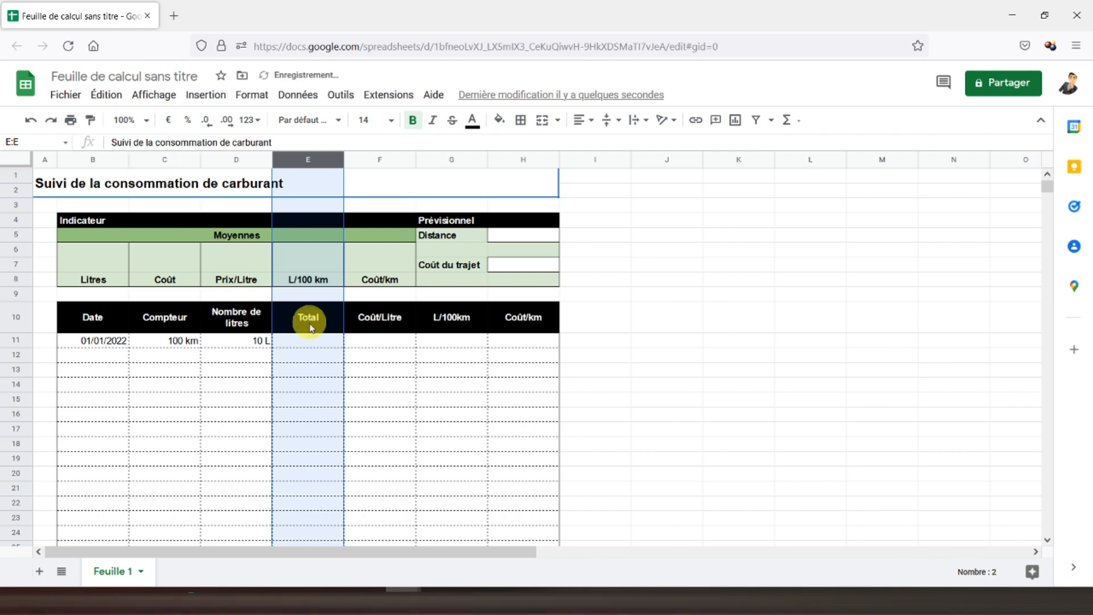
click(304, 341)
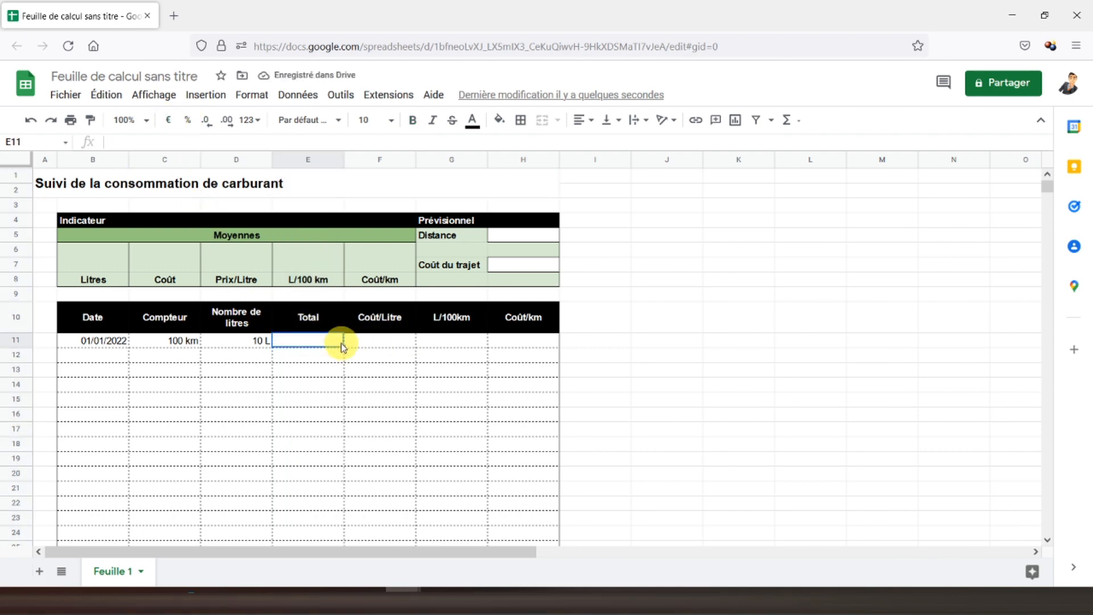
text(1)
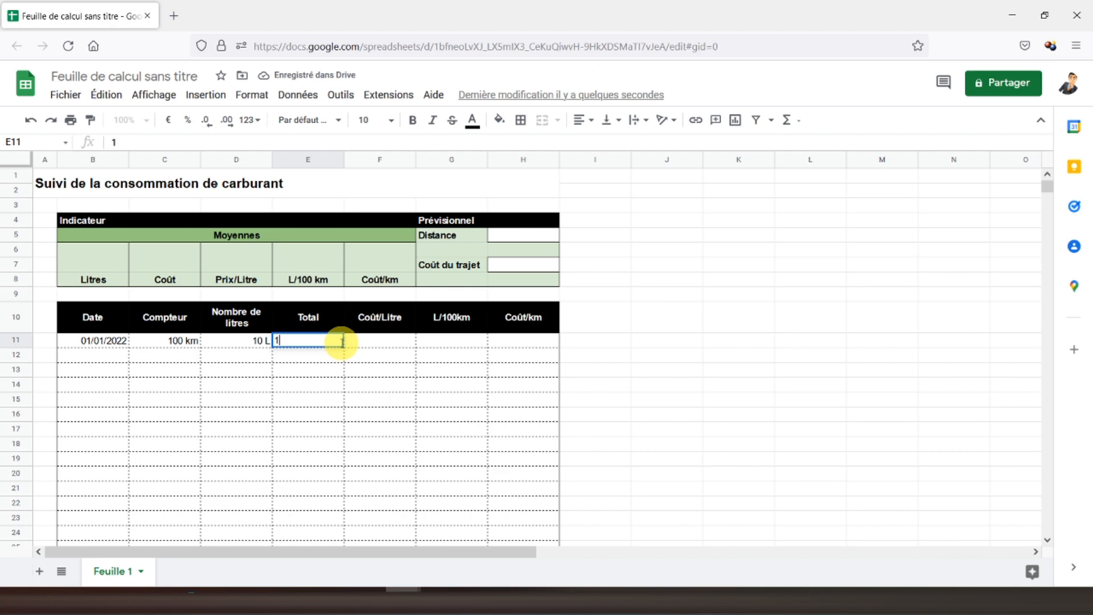
text(20)
key(Return)
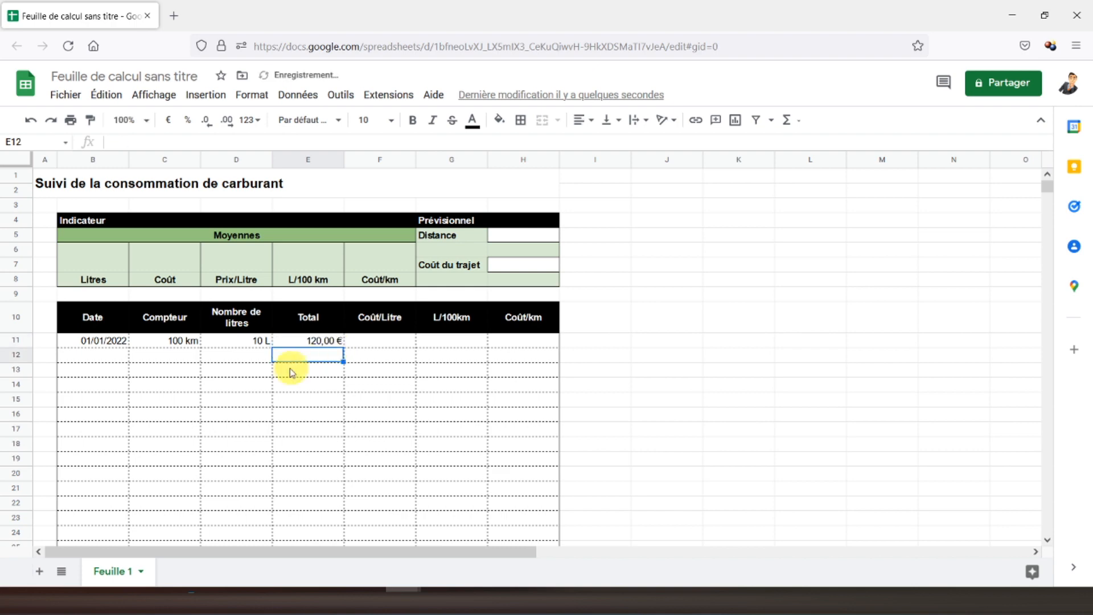
Calculate the cost per litre in F11 with the formula =SIERREUR(E11/D11;"")
click(381, 342)
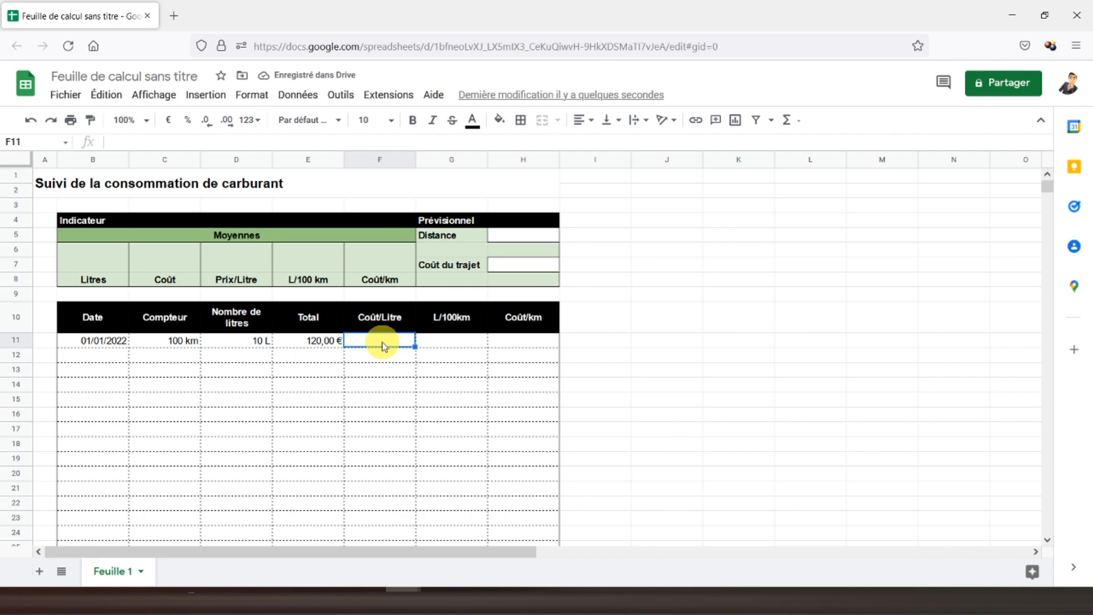
text(=sierreur)
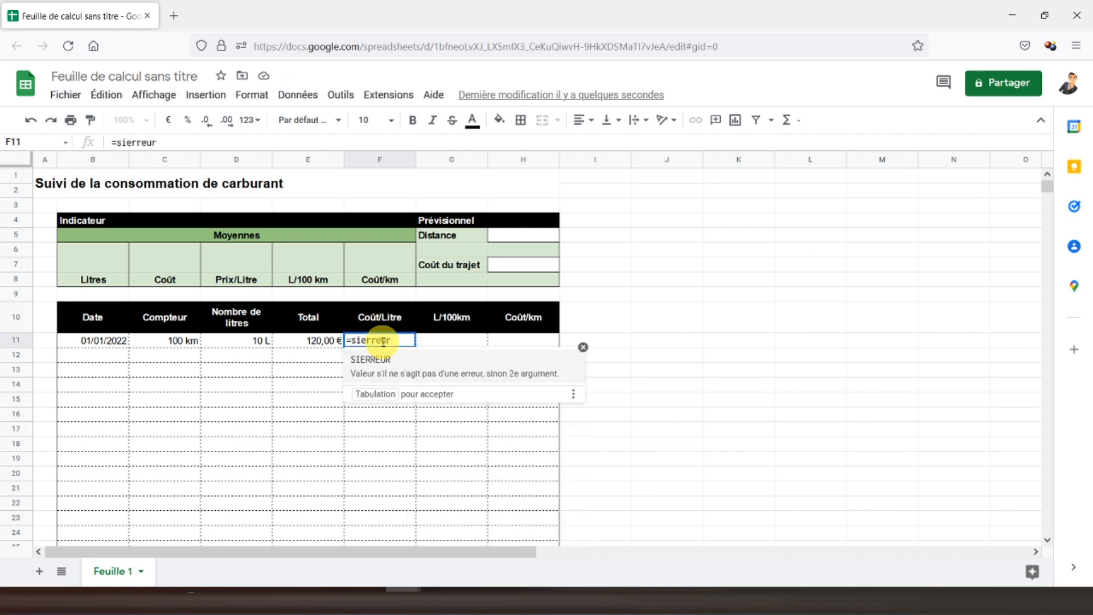
text(()
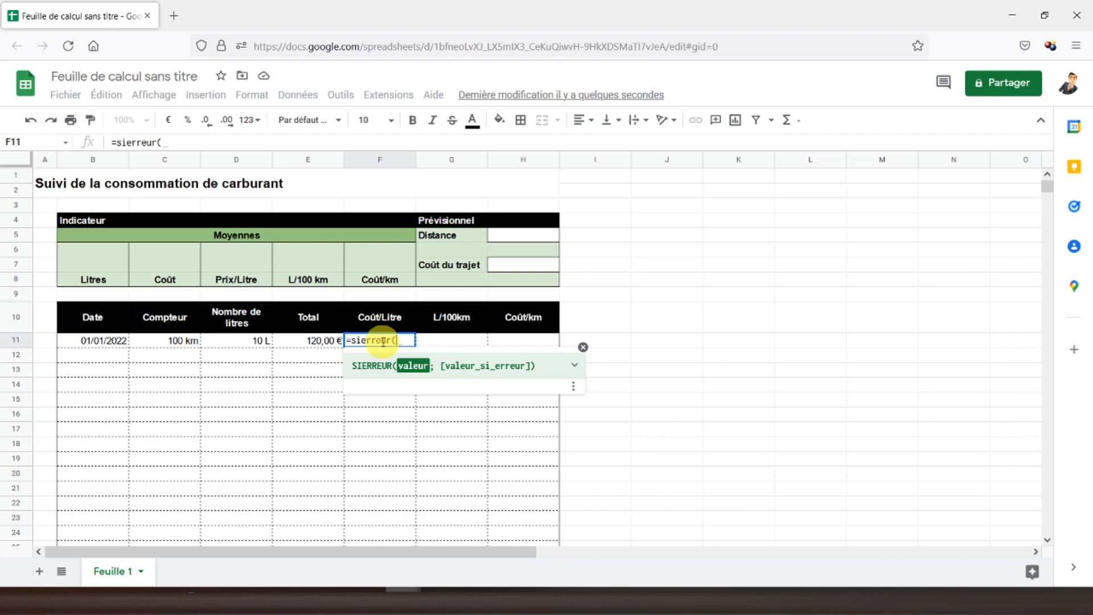
click(310, 342)
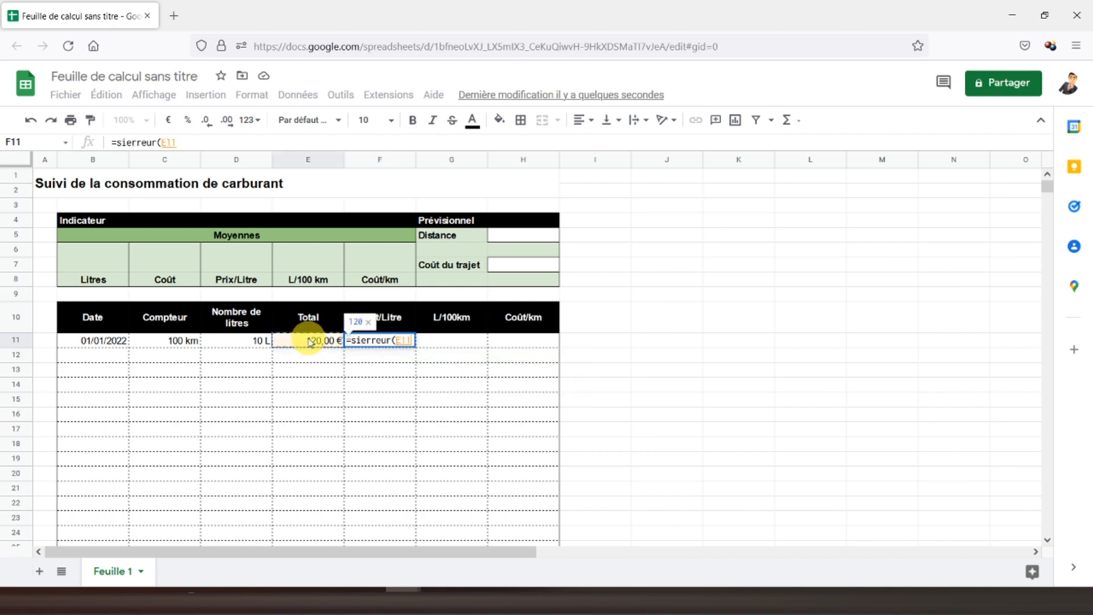
text(/)
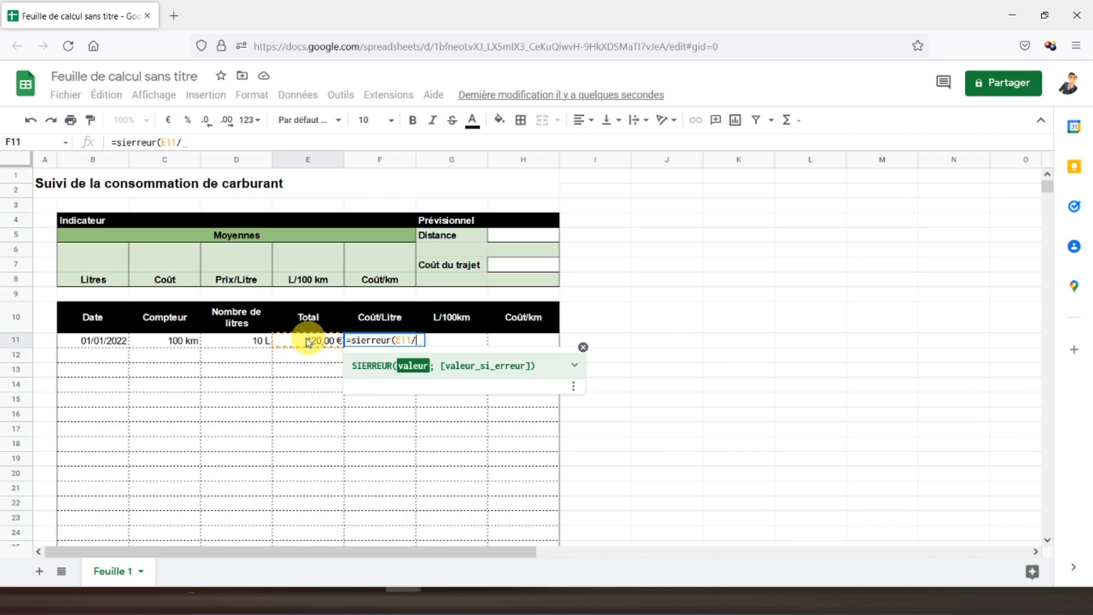
click(243, 347)
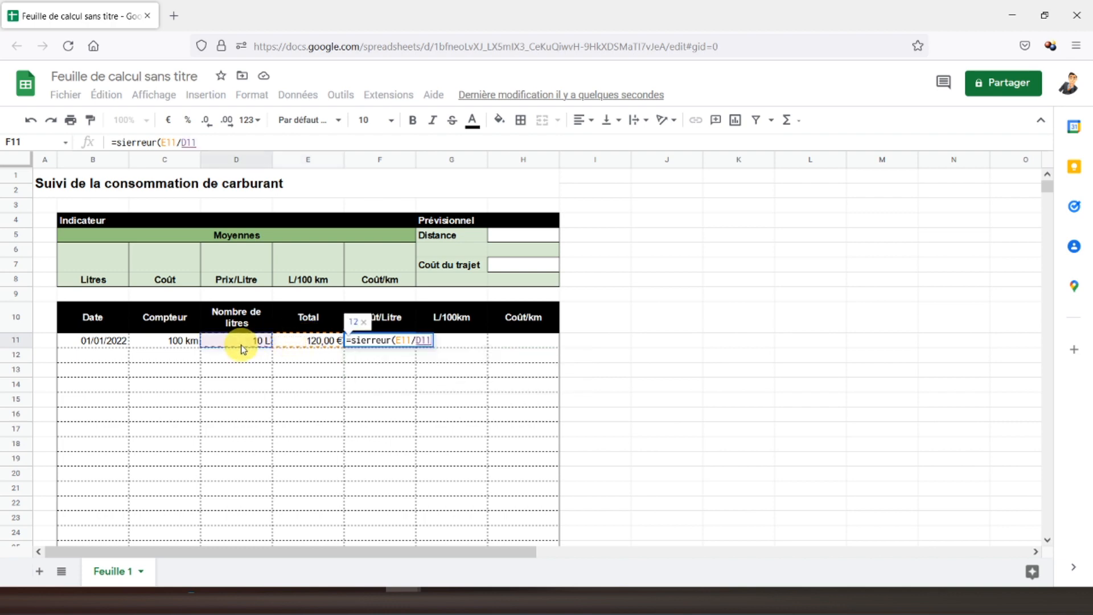
text(;"")
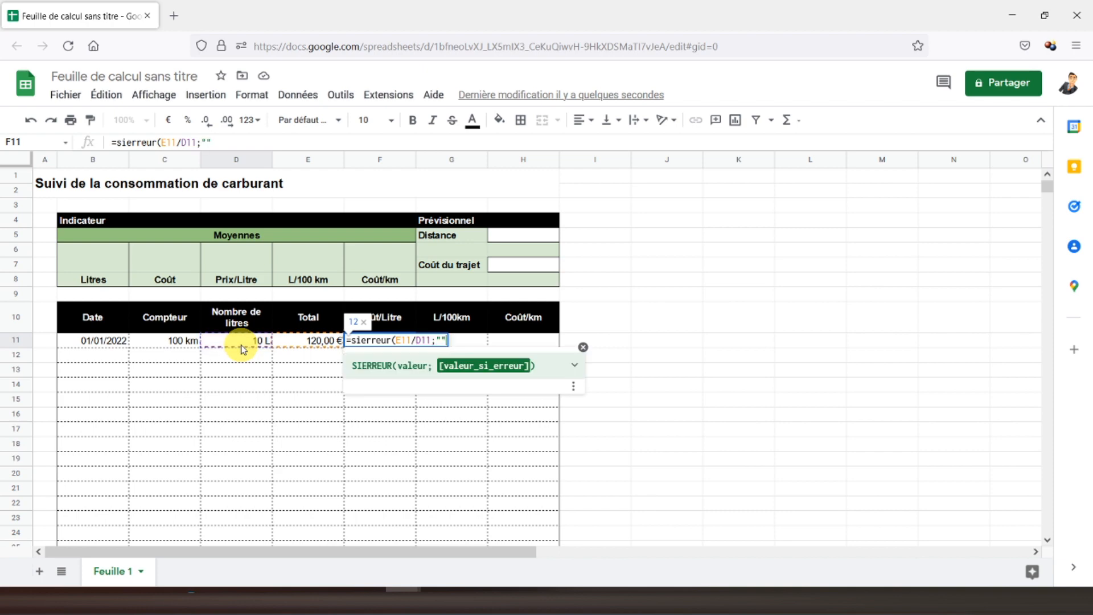
text())
key(Return)
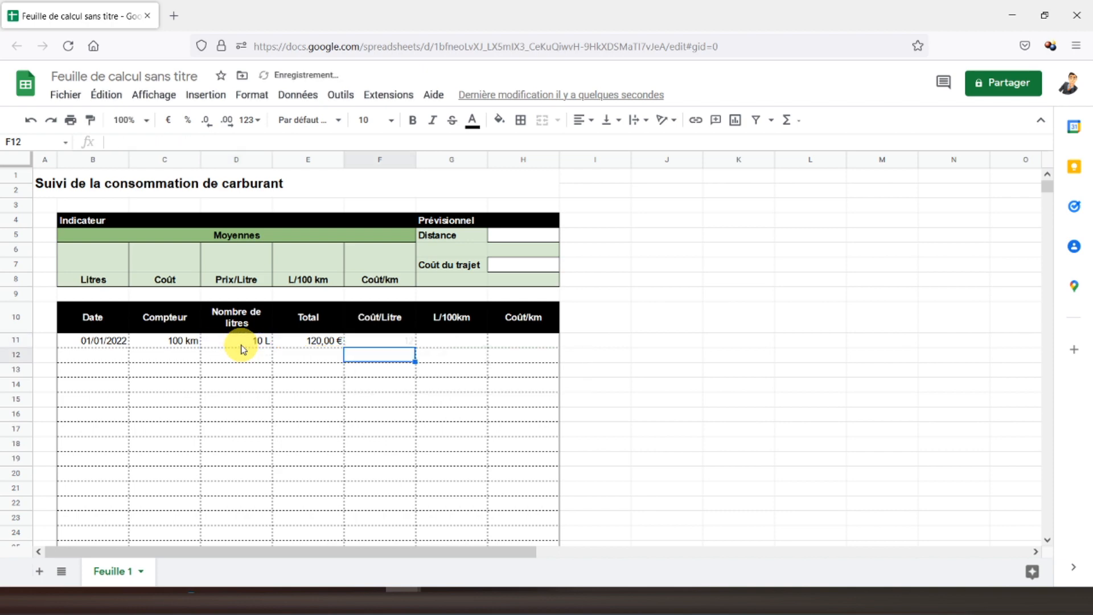
click(391, 343)
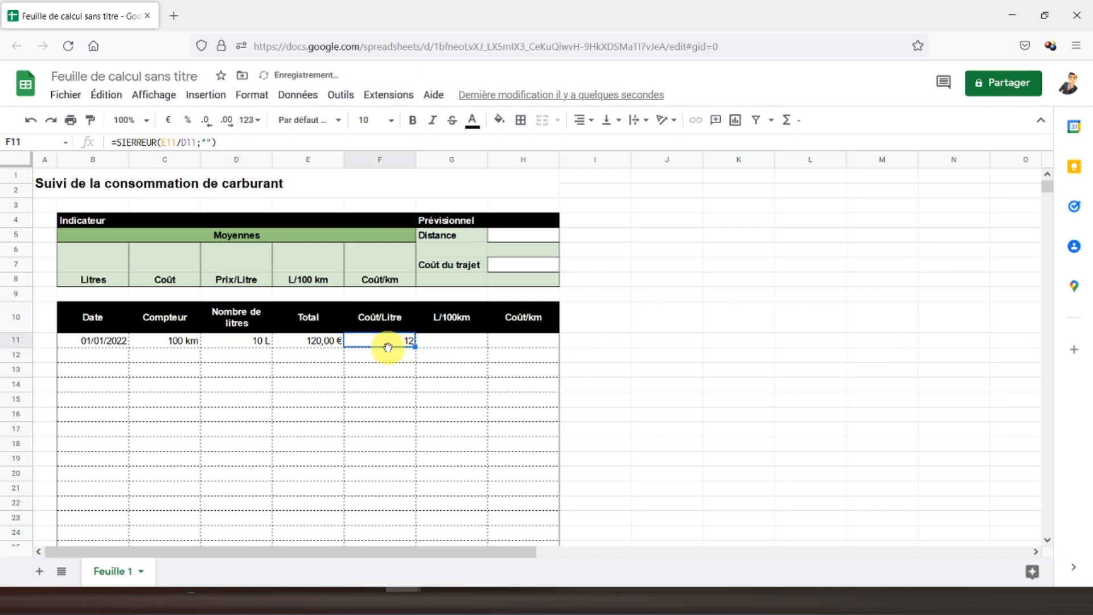
drag(416, 346, 391, 200)
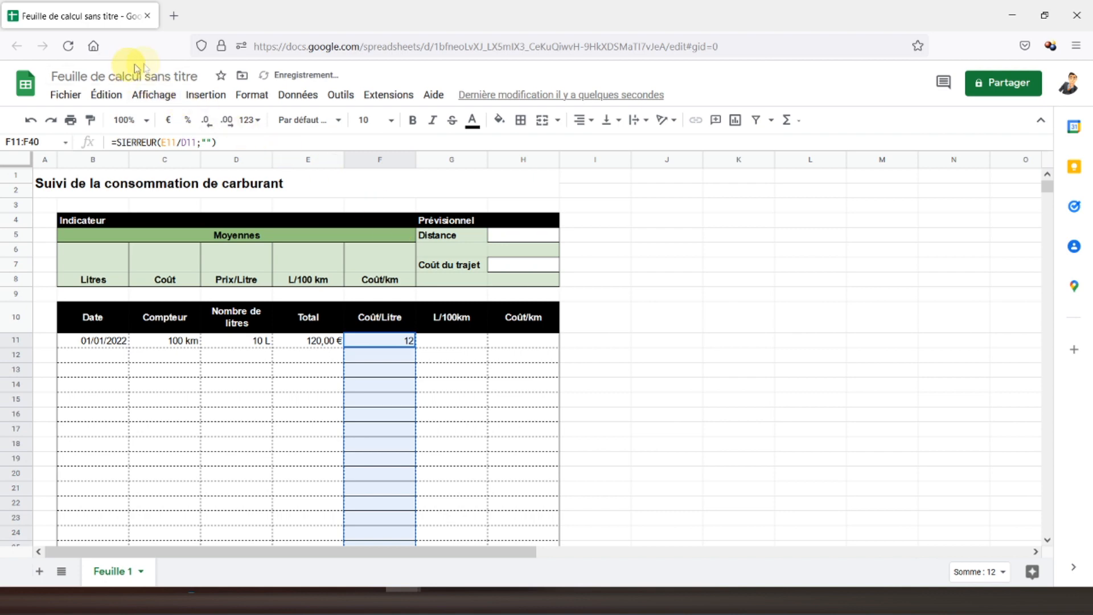
click(32, 121)
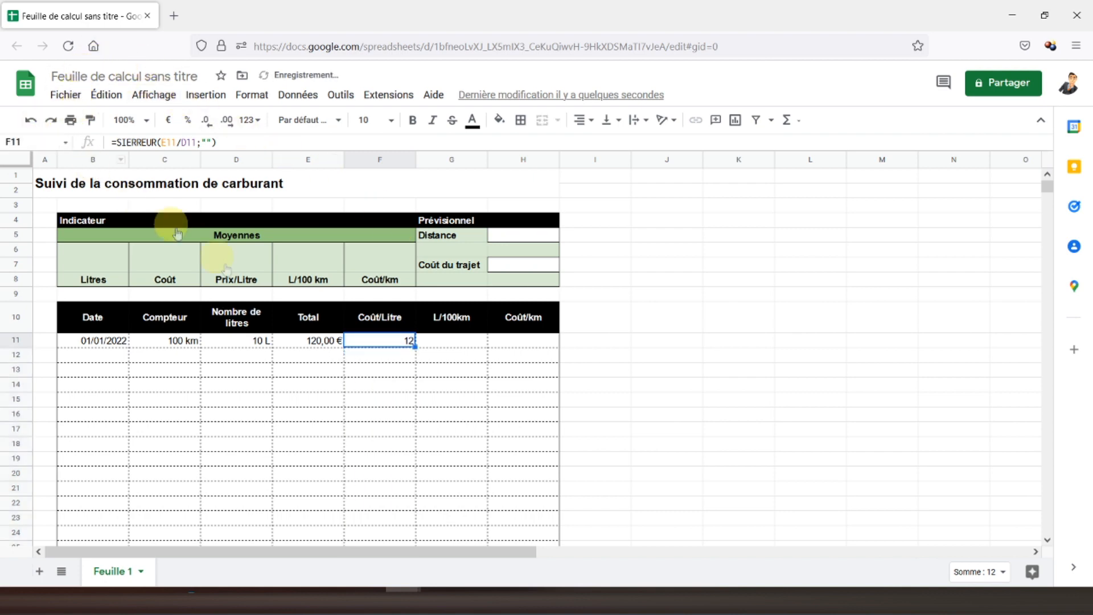
Copy the cost-per-litre formula from F11 and paste only the formula into F12:F40, keeping the cell borders
right_click(397, 344)
click(427, 226)
drag(370, 356, 392, 232)
right_click(390, 234)
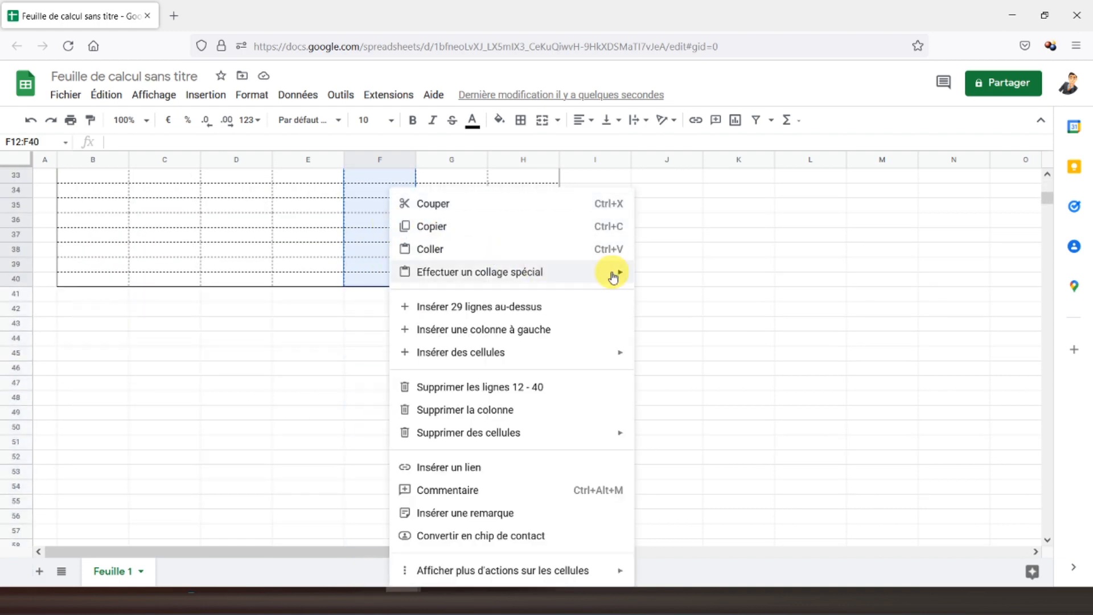
mouse_move(610, 273)
click(673, 320)
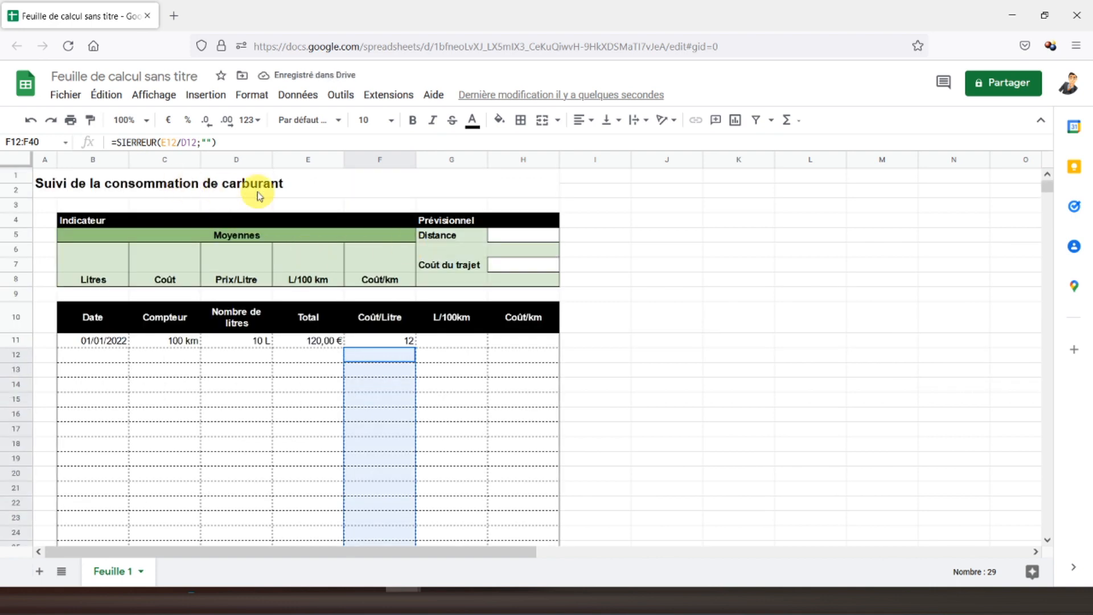
Format the "Coût/Litre" cells F11:F40 as euro currency
click(169, 121)
click(383, 341)
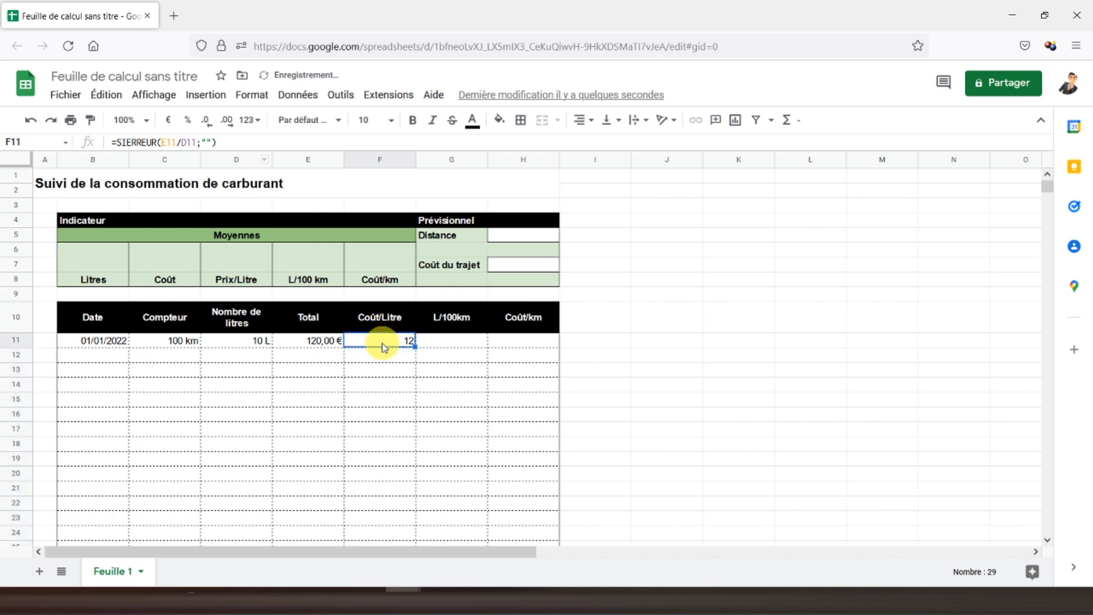
click(168, 120)
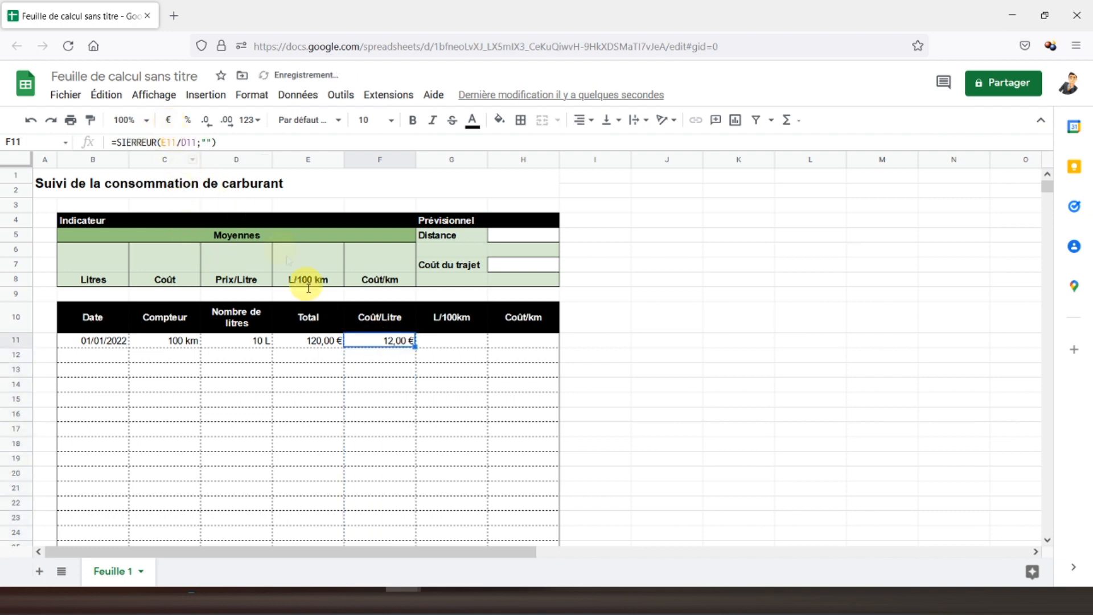
Write the L/100km formula =SI(B11="";"";(C11*D11/100) in G11
click(445, 342)
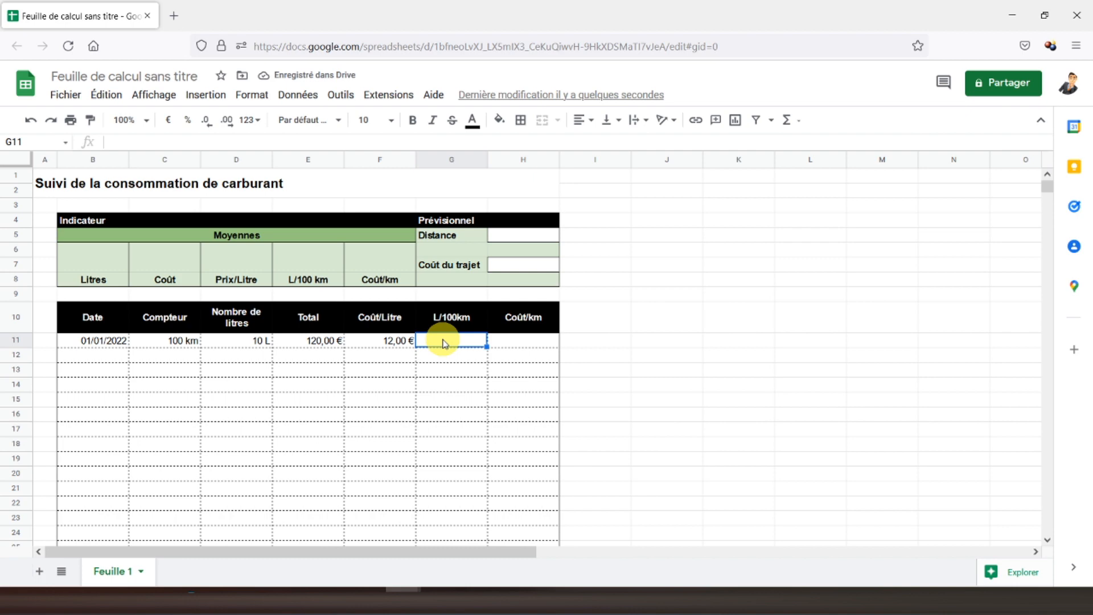
text(=si)
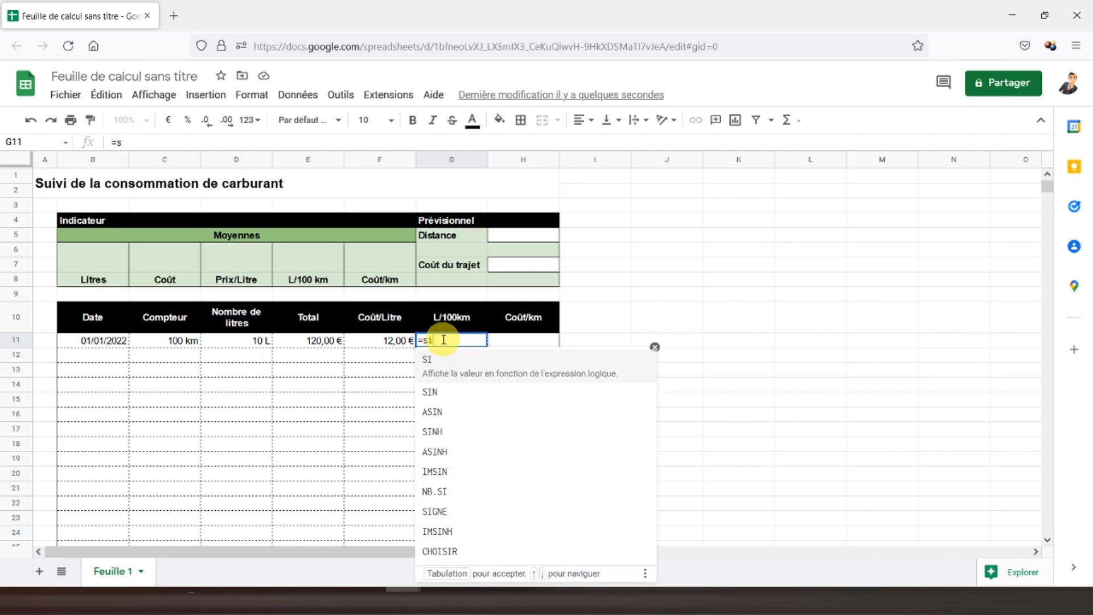
text(()
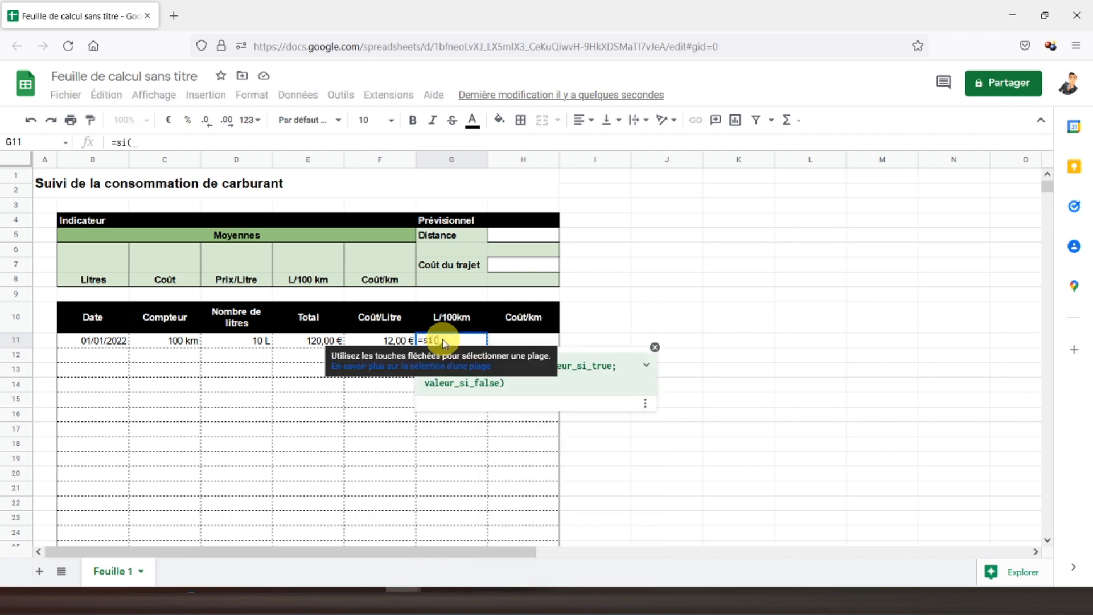
click(94, 343)
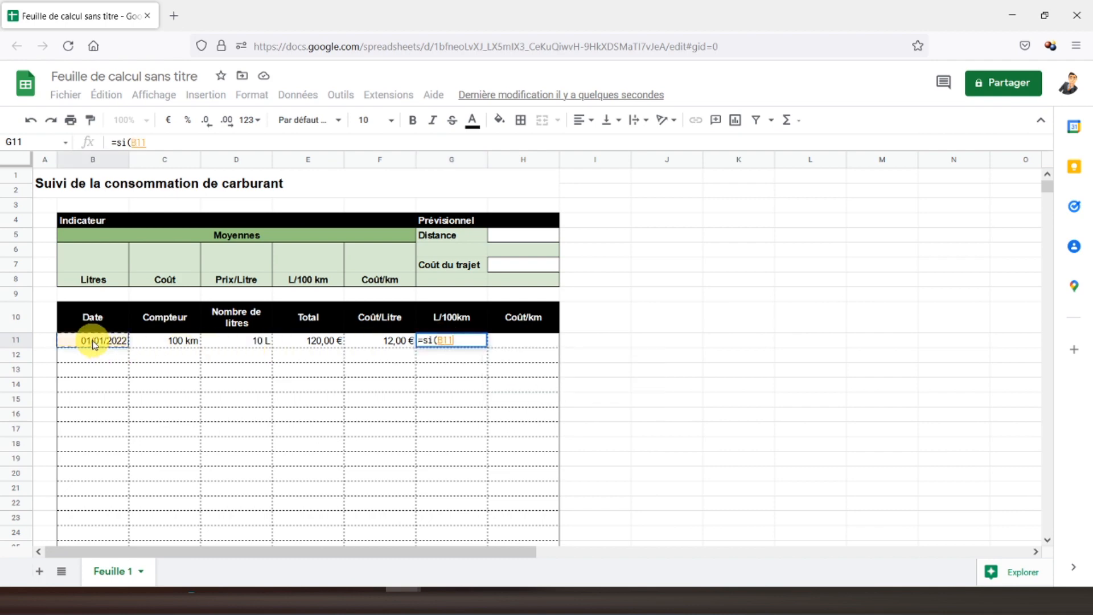
text(="";)
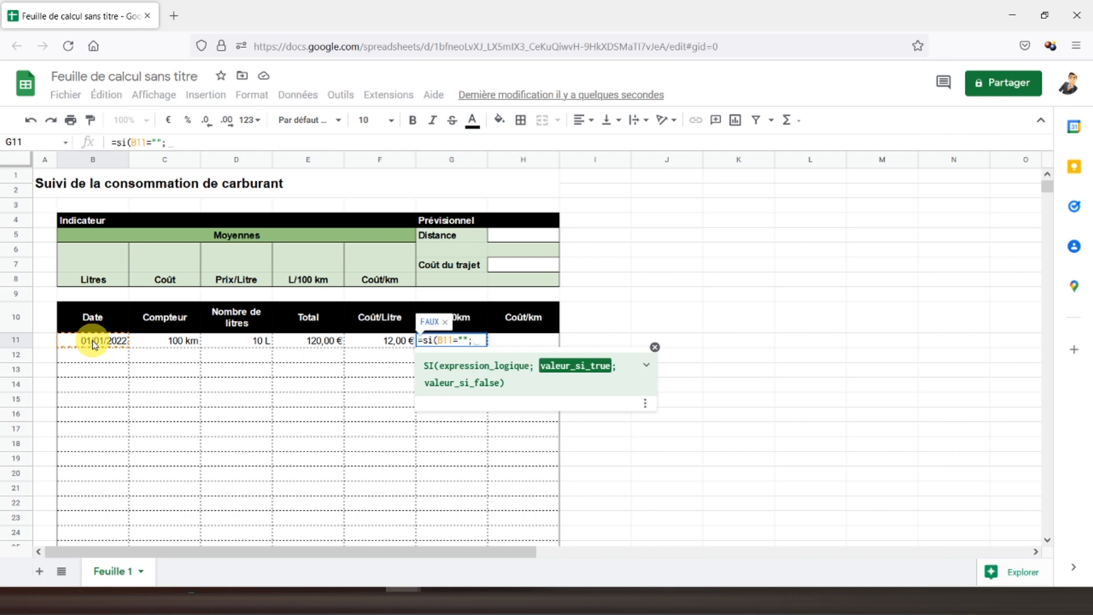
text("")
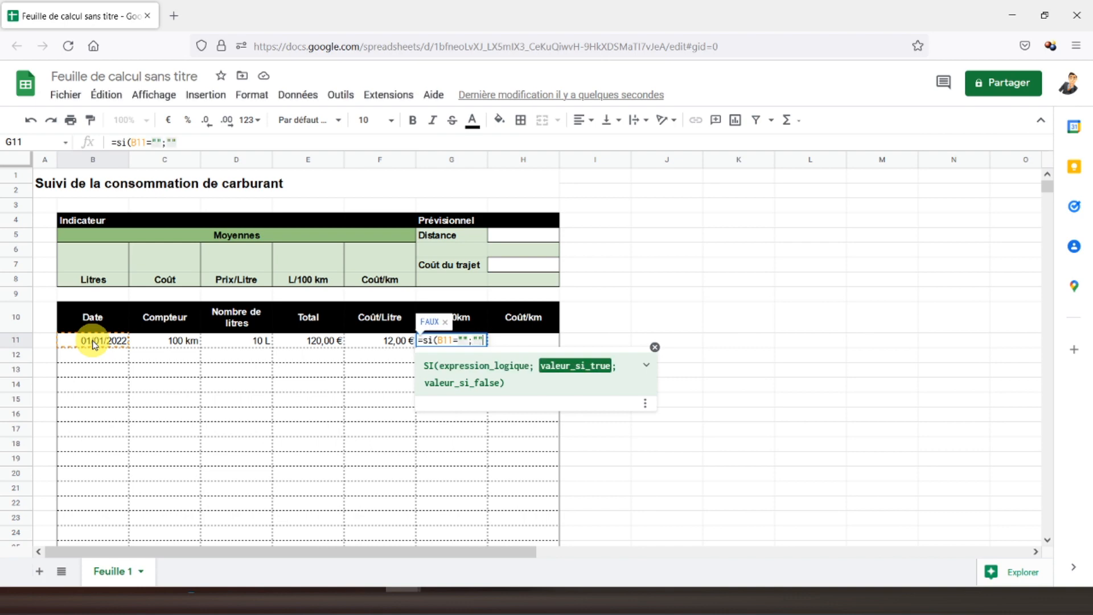
text(;)
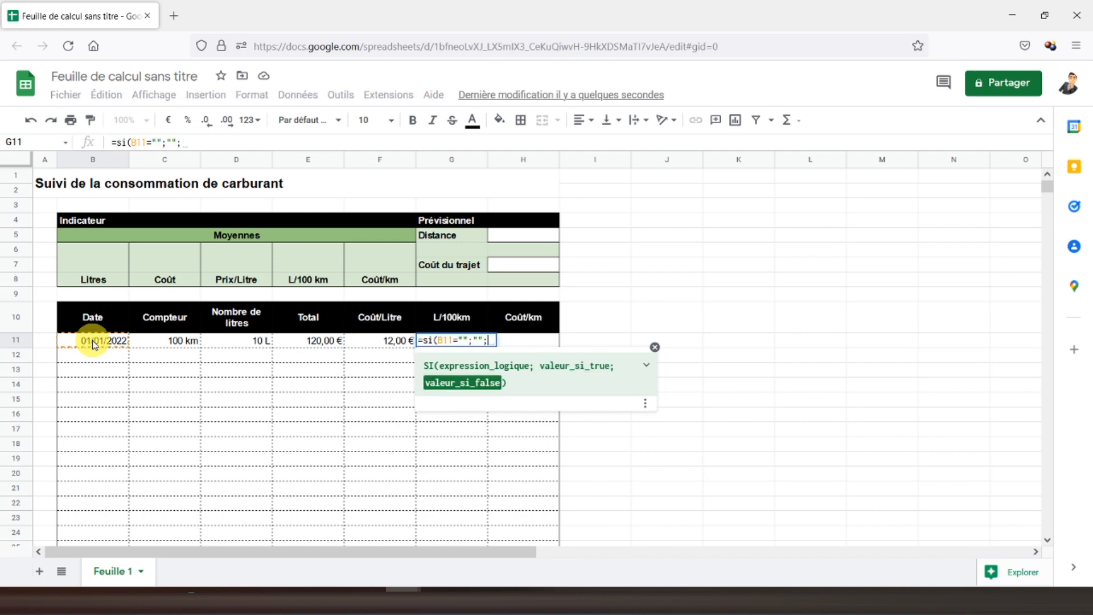
text(()
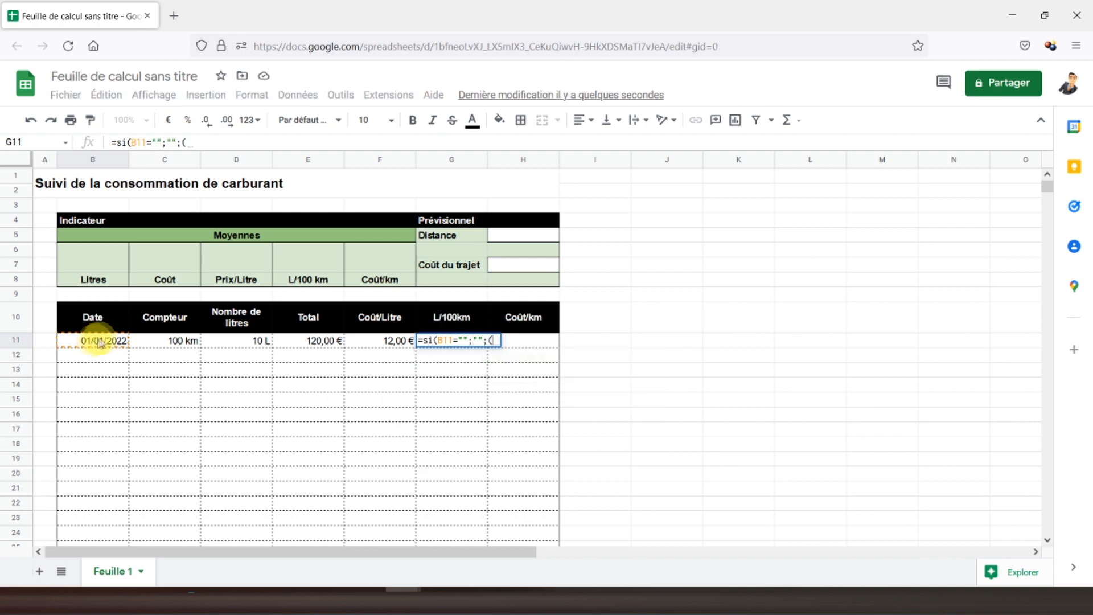
click(173, 344)
text(*)
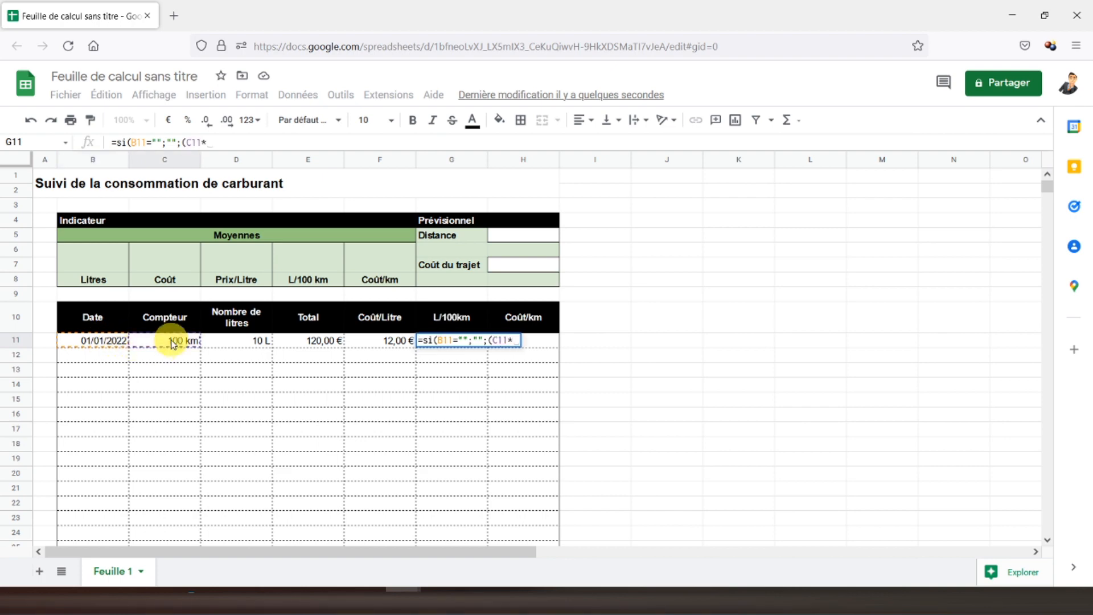
click(244, 344)
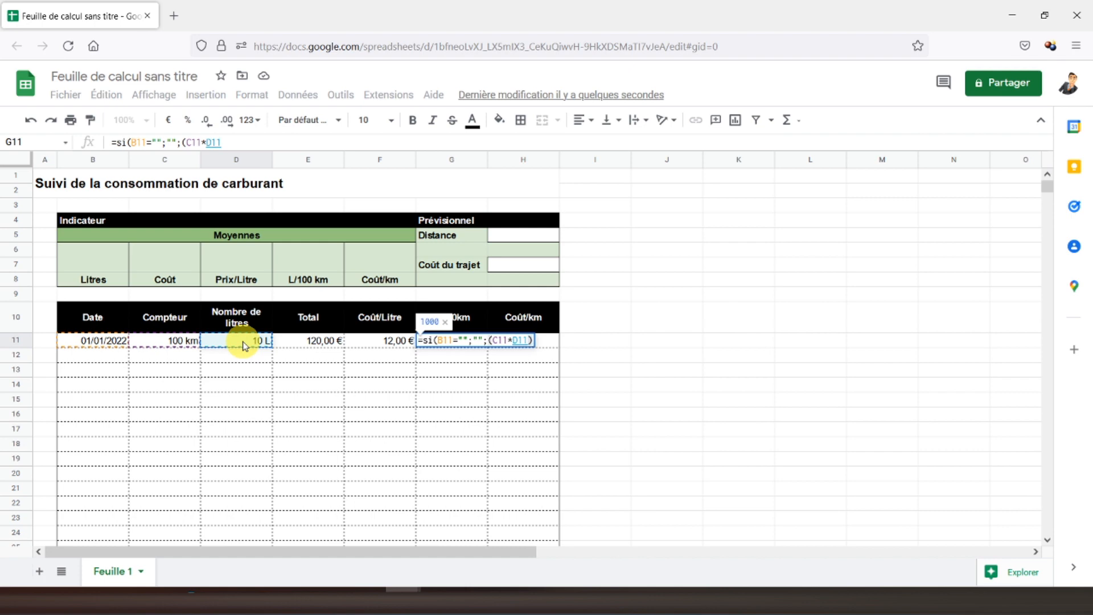
text(/)
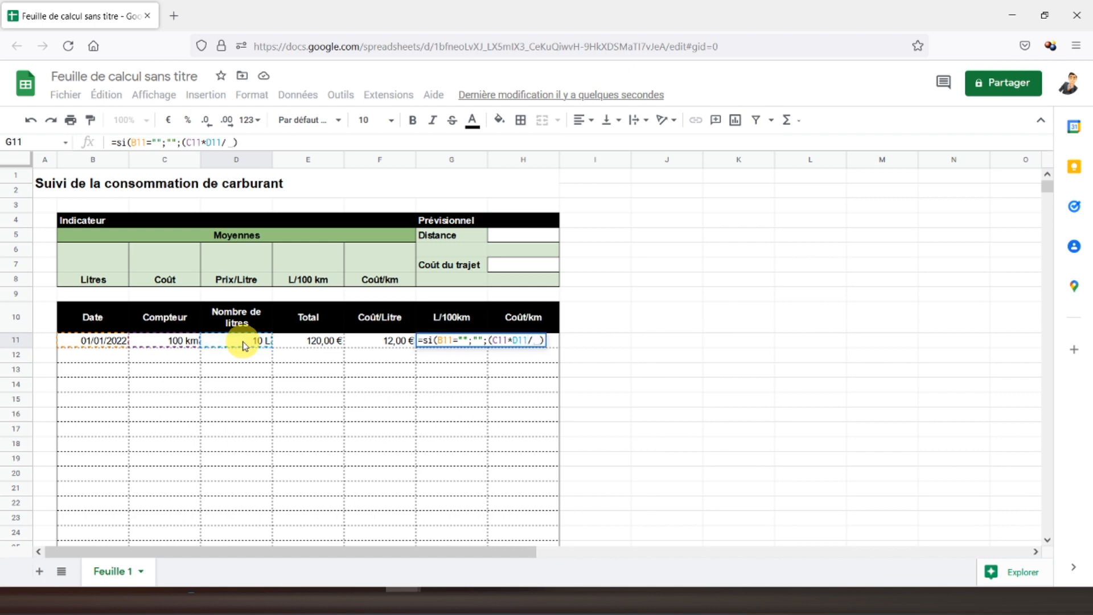
text(100)
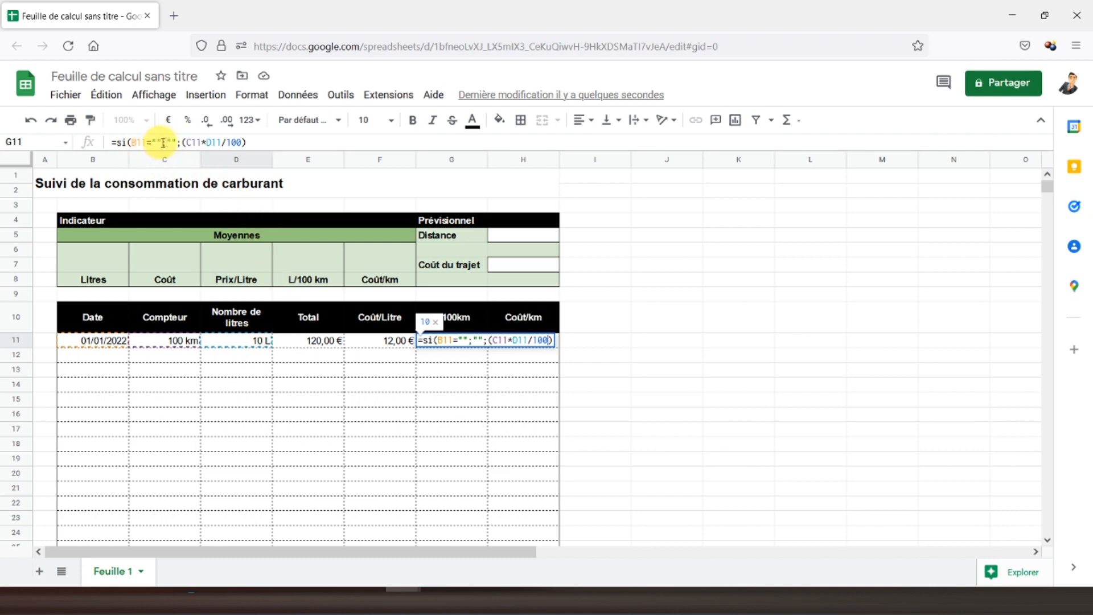
Close the parenthesis after D11 and validate the G11 formula as =SI(B11="";"";(C11*D11)/100)
click(254, 141)
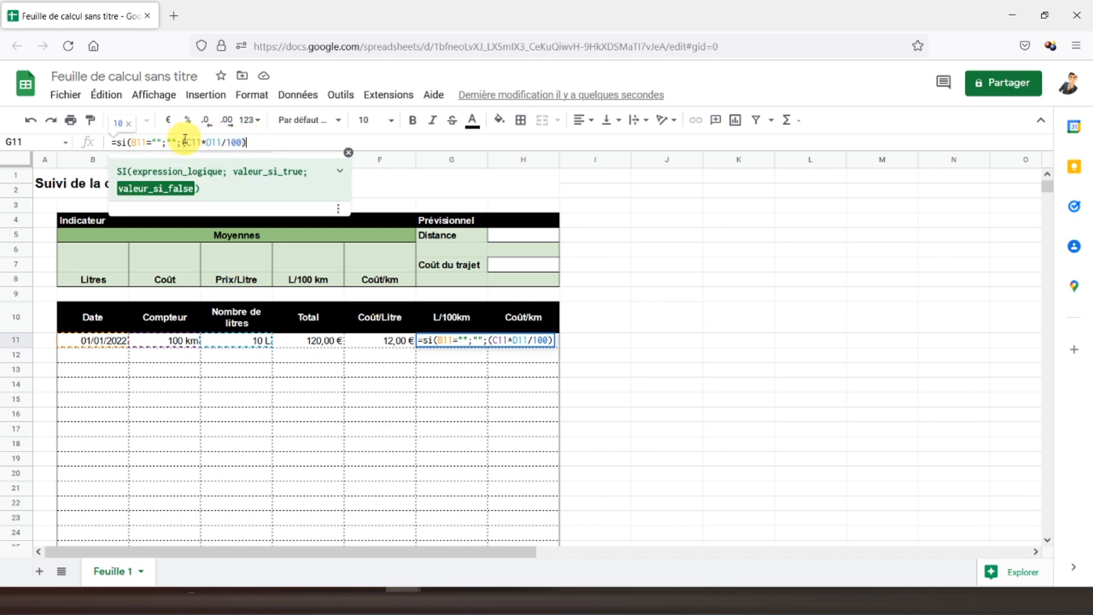
click(220, 142)
text())
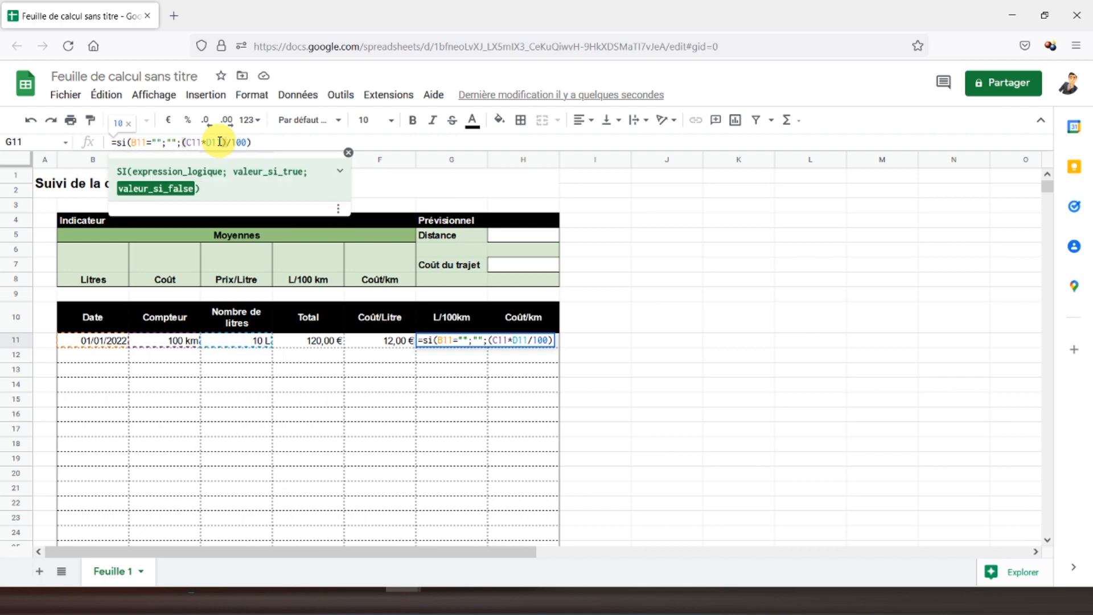
key(Return)
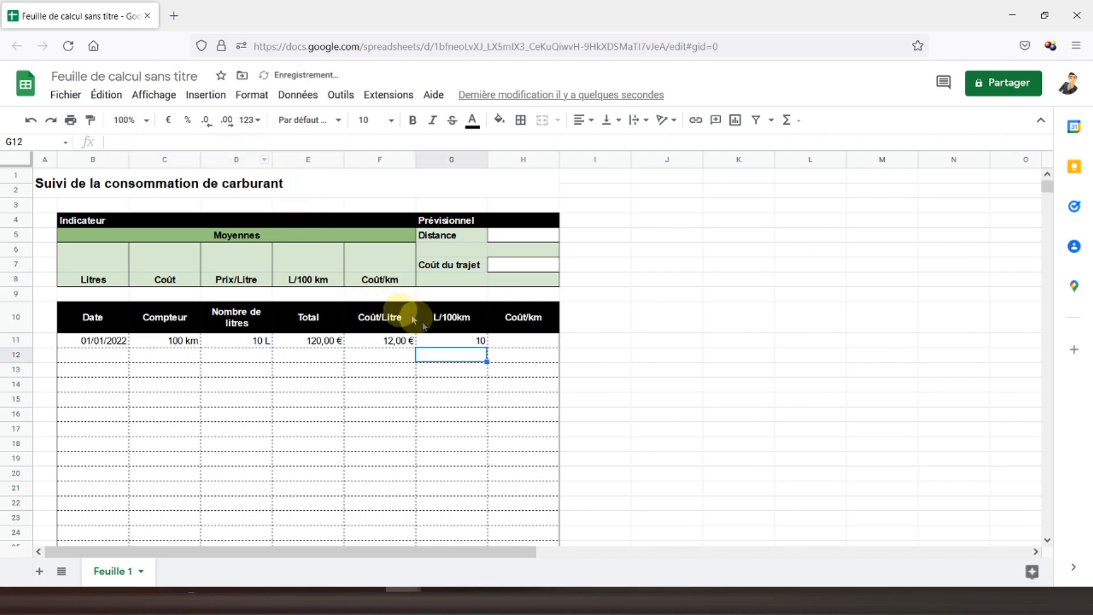
click(446, 343)
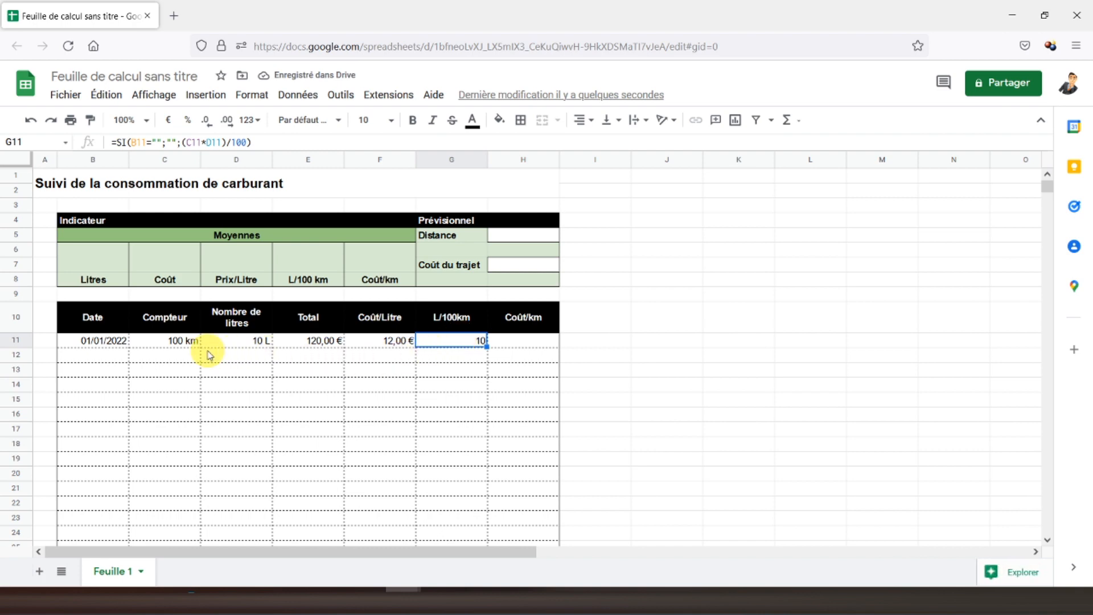
click(179, 340)
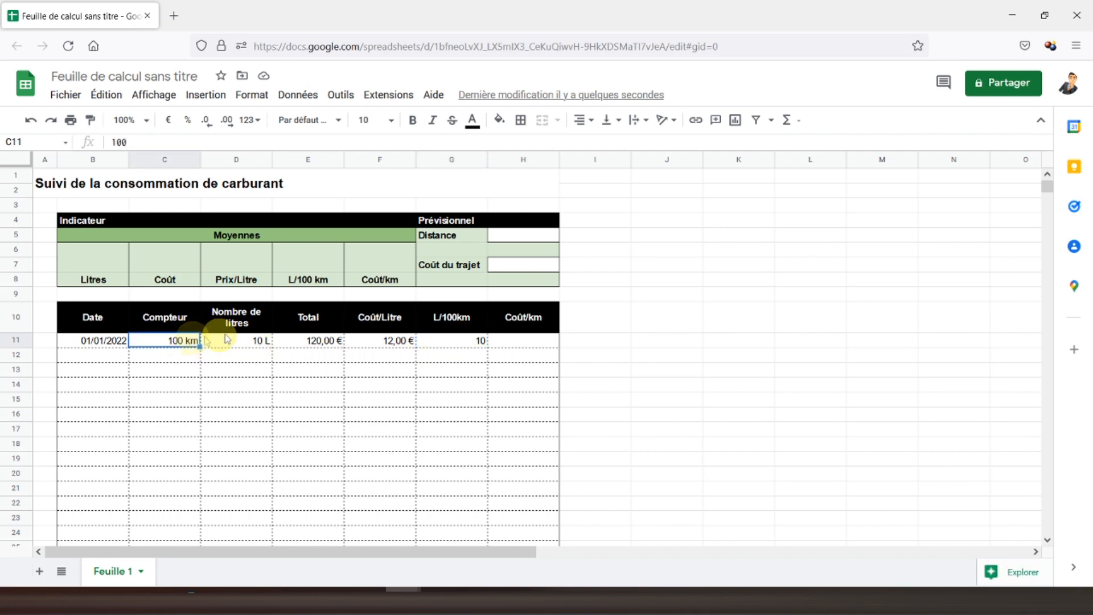
click(230, 342)
Apply the existing custom number format 0" L" to the "L/100km" cells G11:G40
click(451, 344)
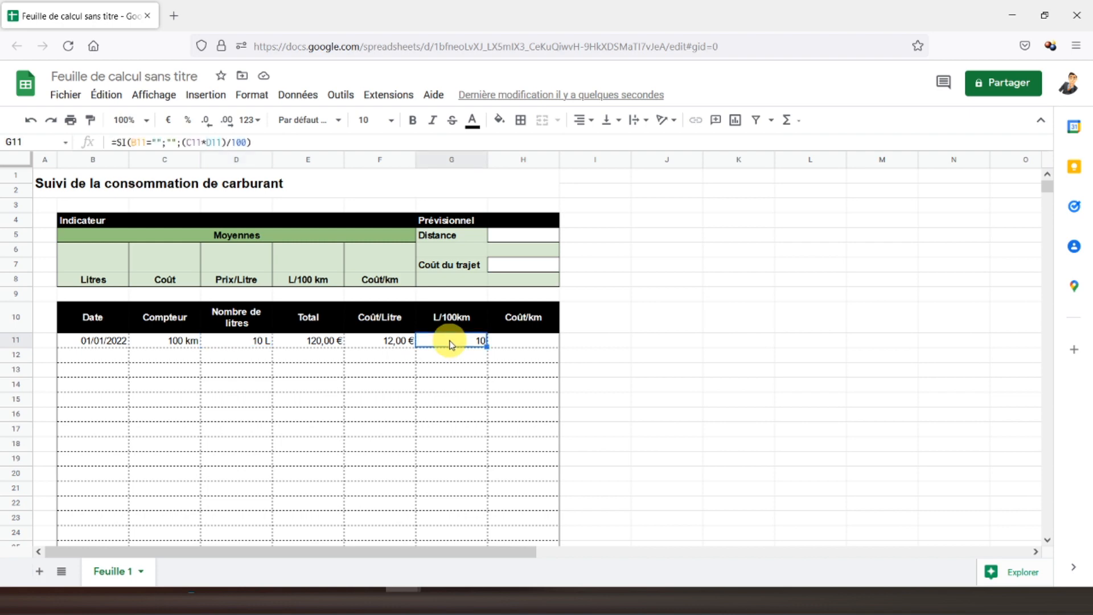
drag(451, 343, 452, 287)
scroll(451, 287, up, 10)
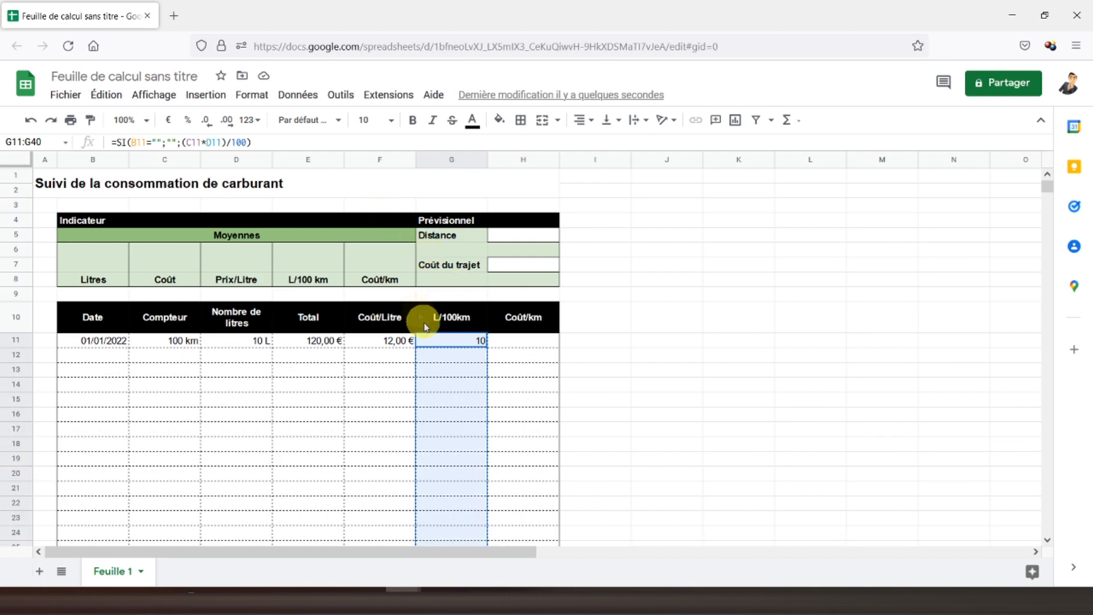
click(251, 96)
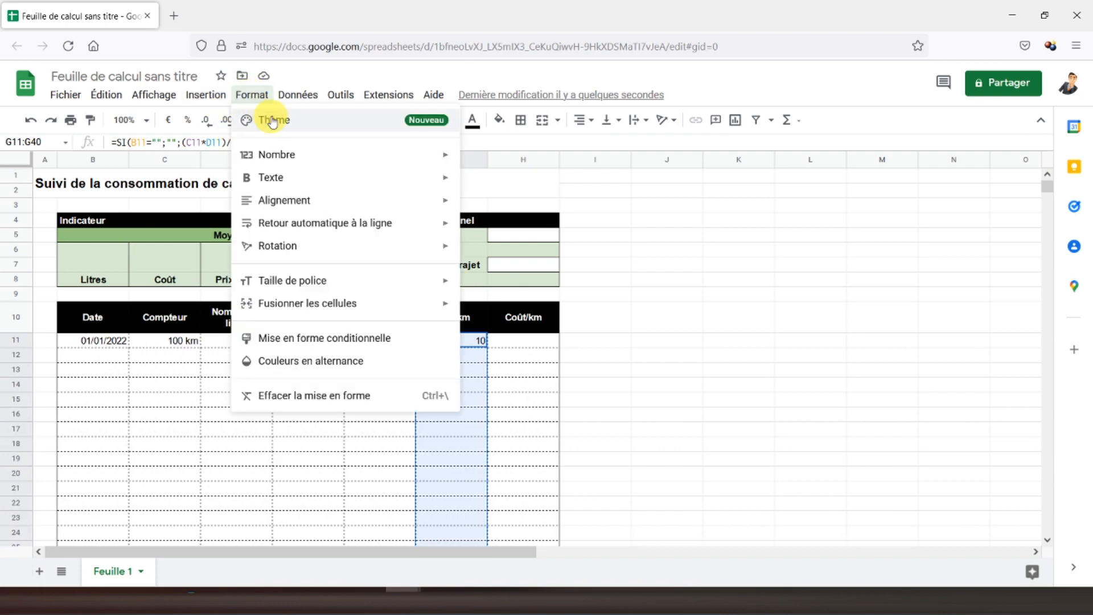
mouse_move(354, 154)
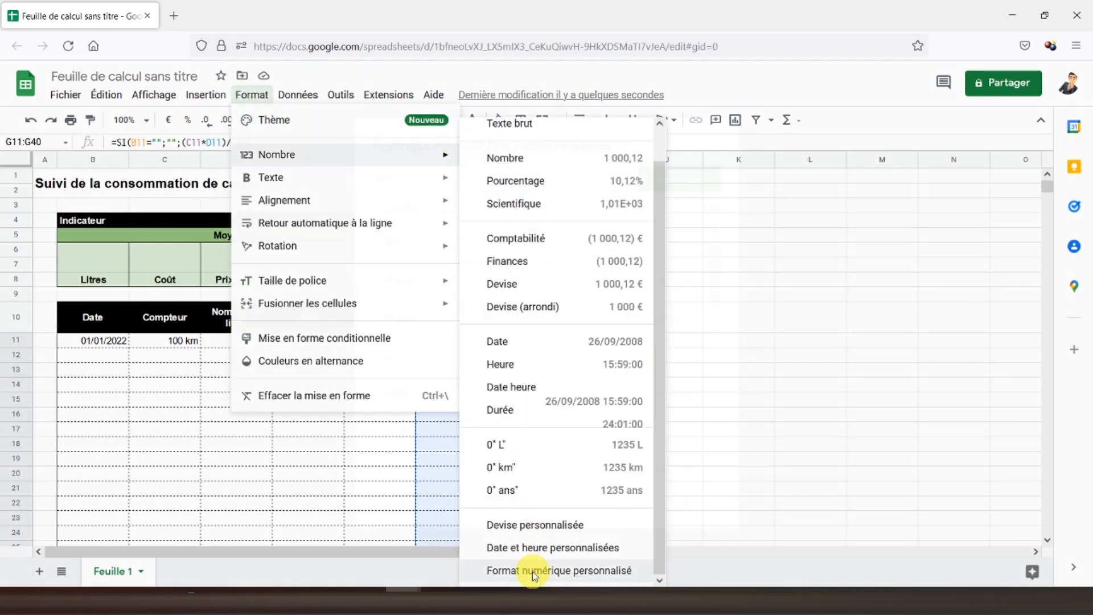
click(534, 570)
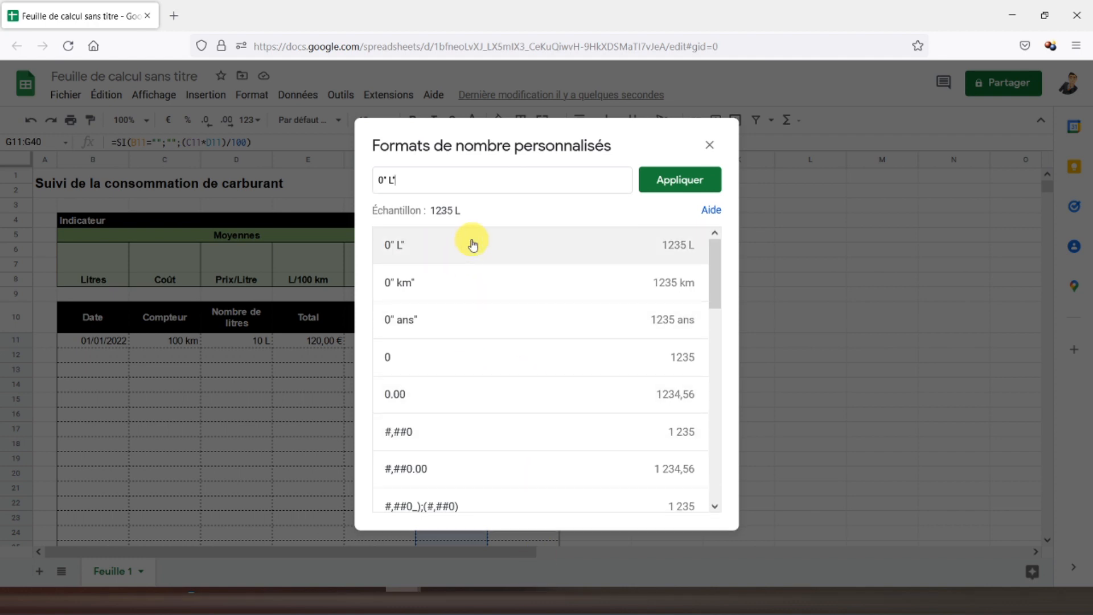
click(663, 180)
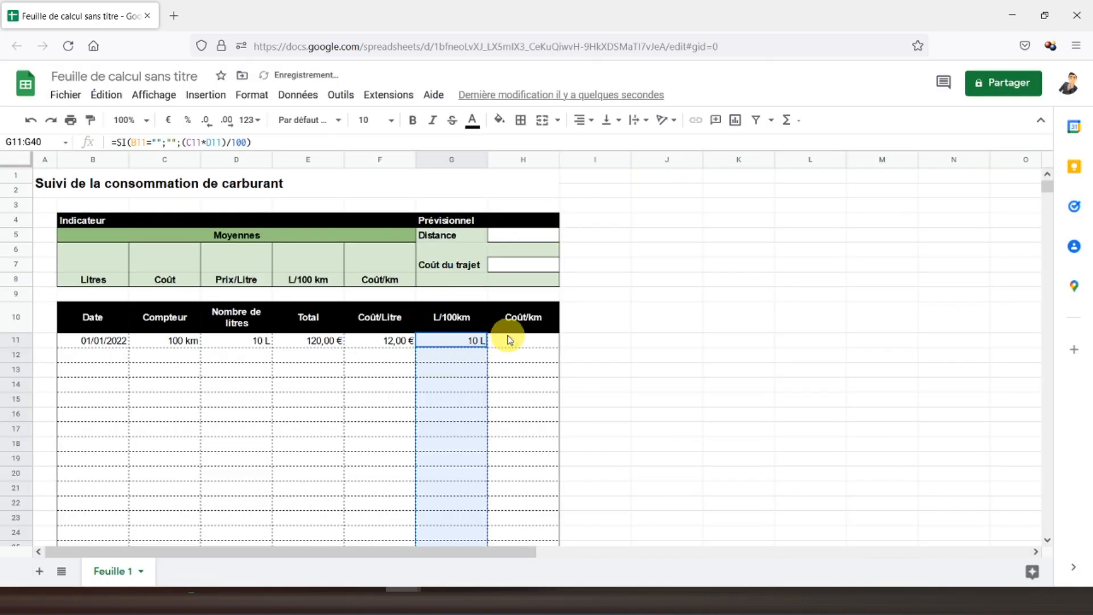
Enter the formula =SIERREUR(E11/C11;"") in H11 to calculate the "Coût/km" value
click(526, 345)
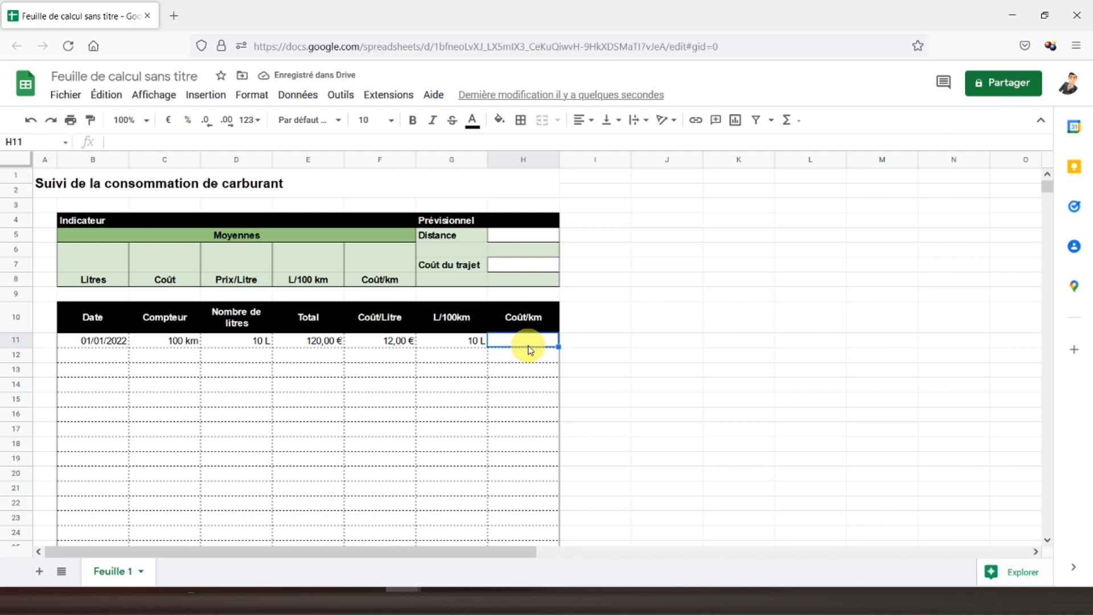
text(=)
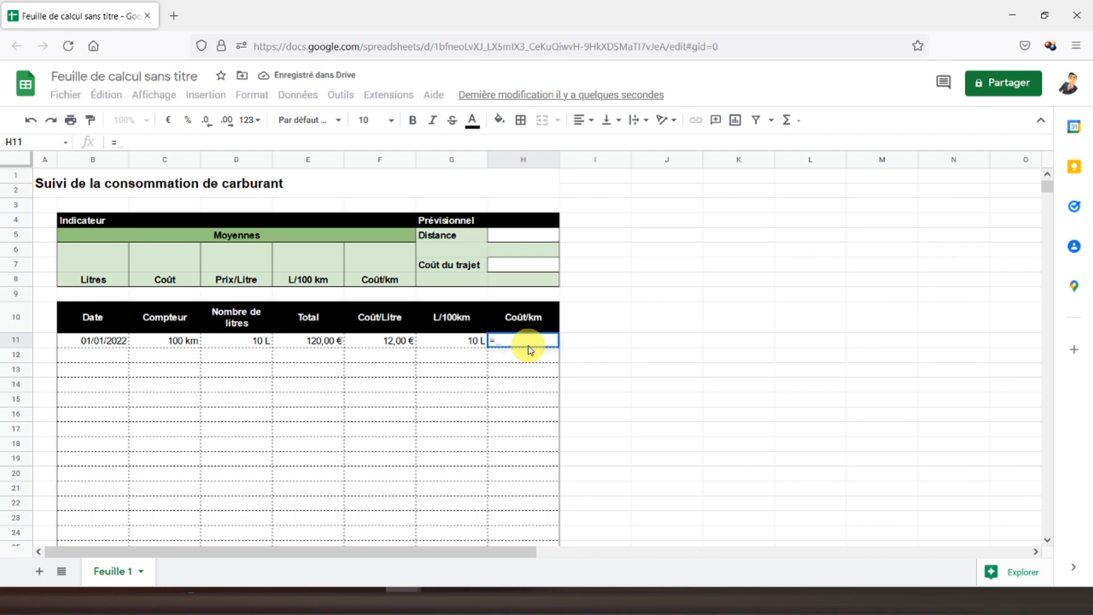
text(sierreur)
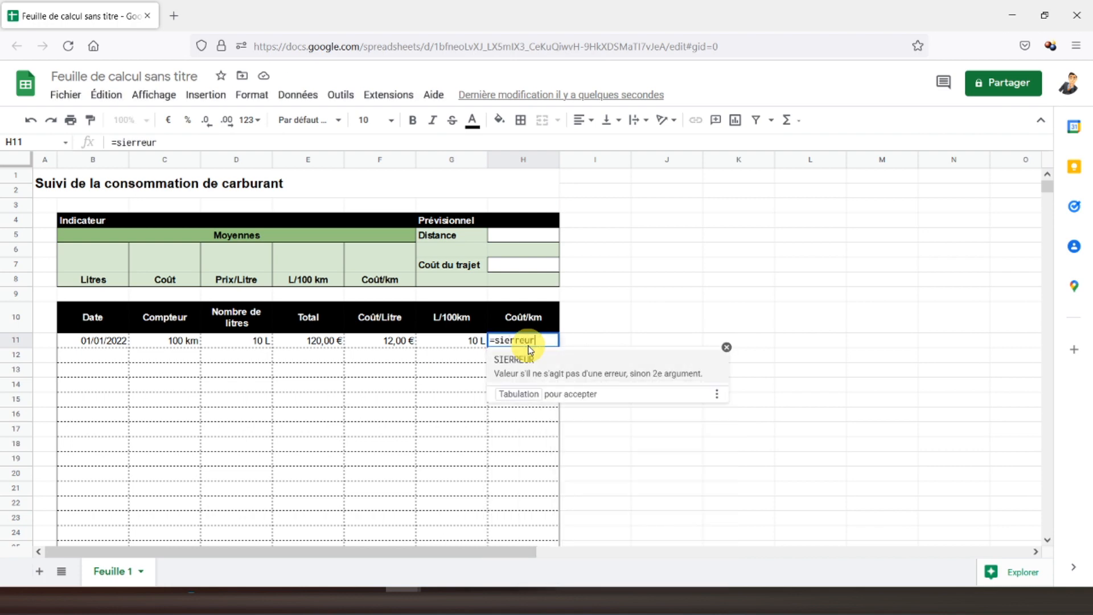
text(()
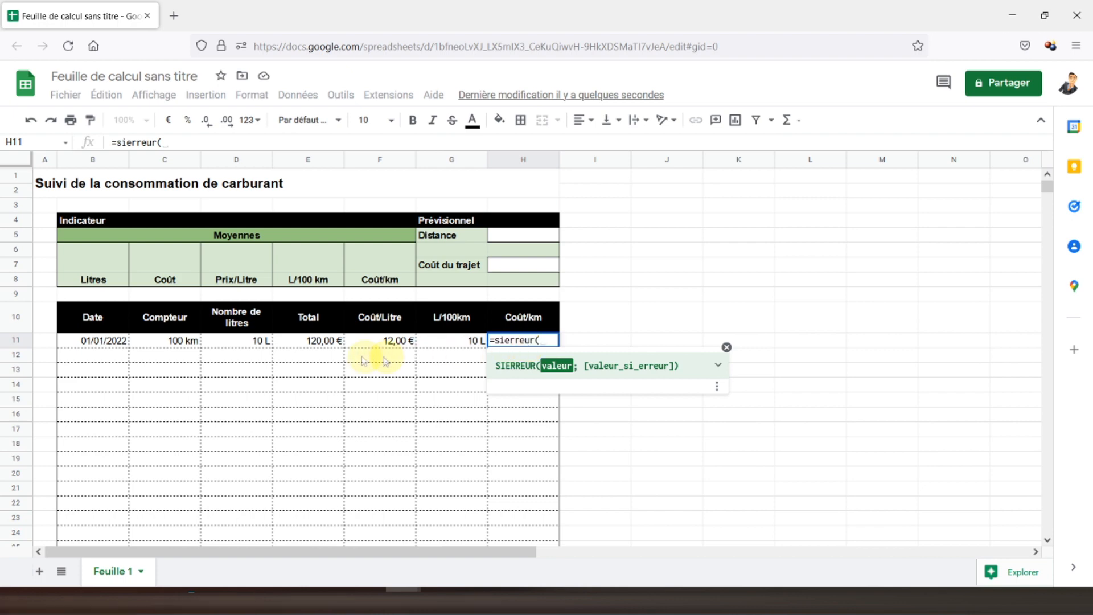
click(316, 345)
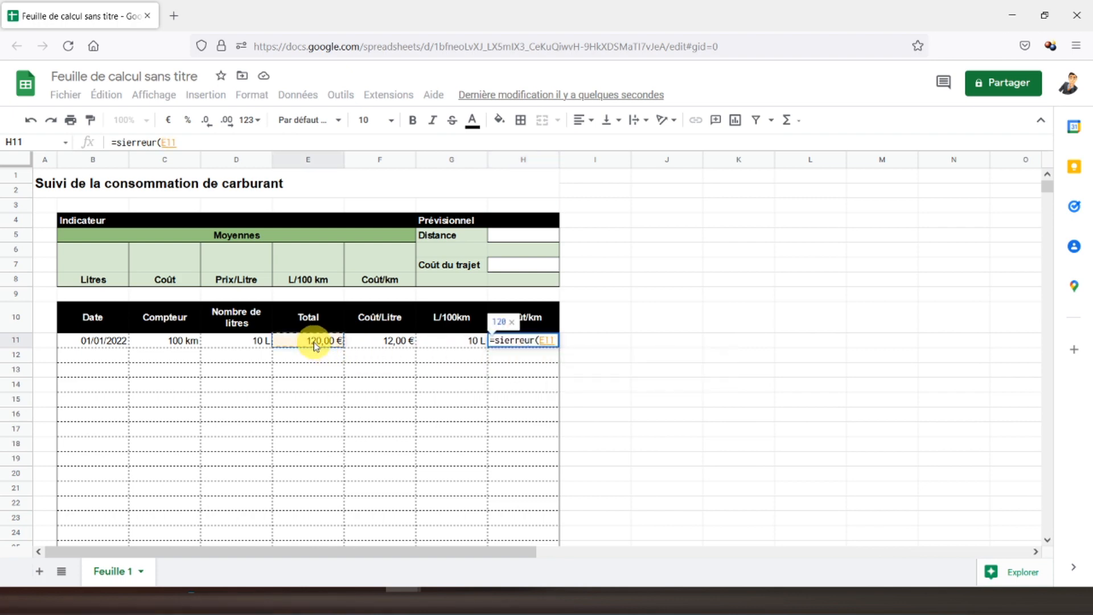
text(/)
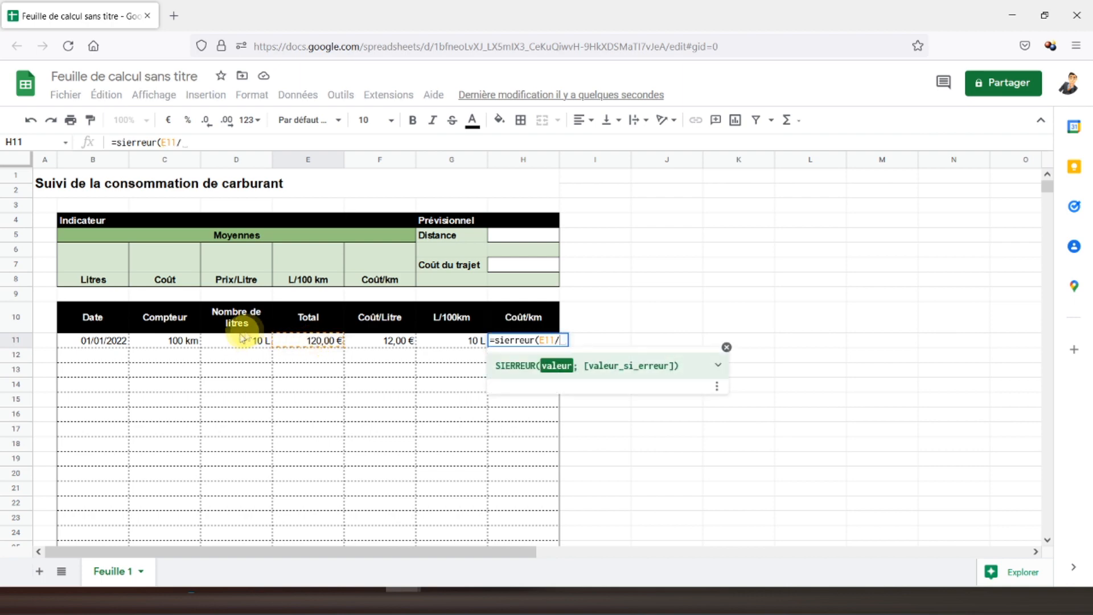
click(177, 347)
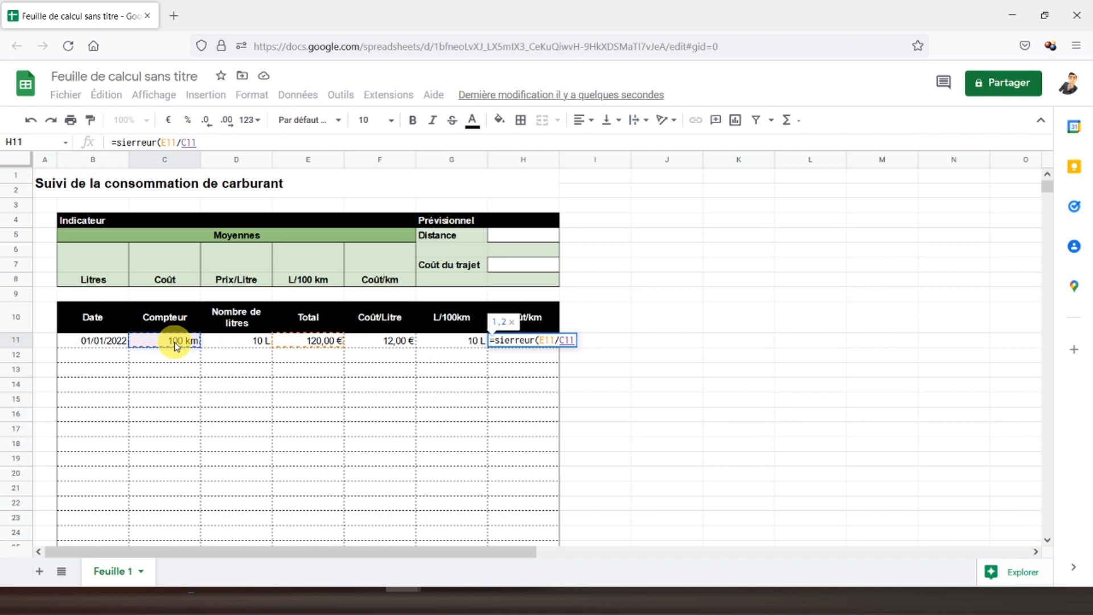
text(;)
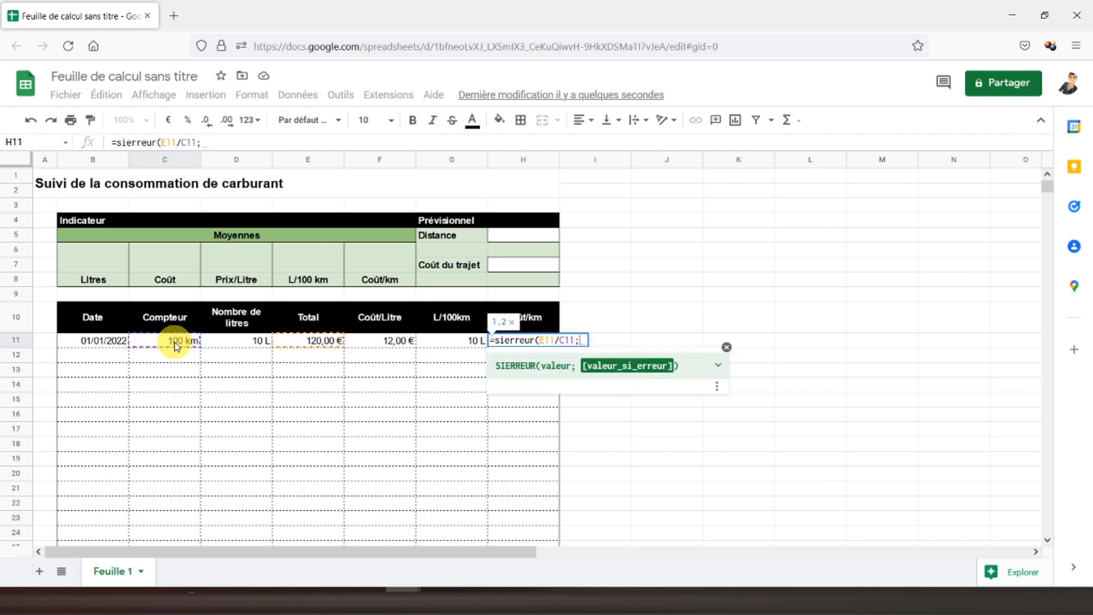
text(""))
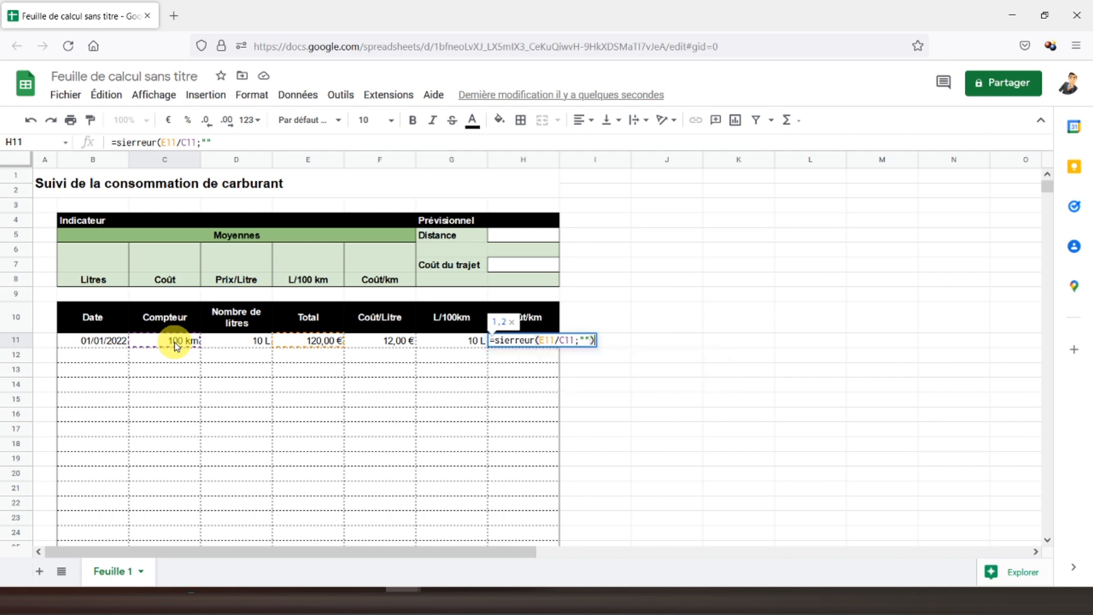
key(Return)
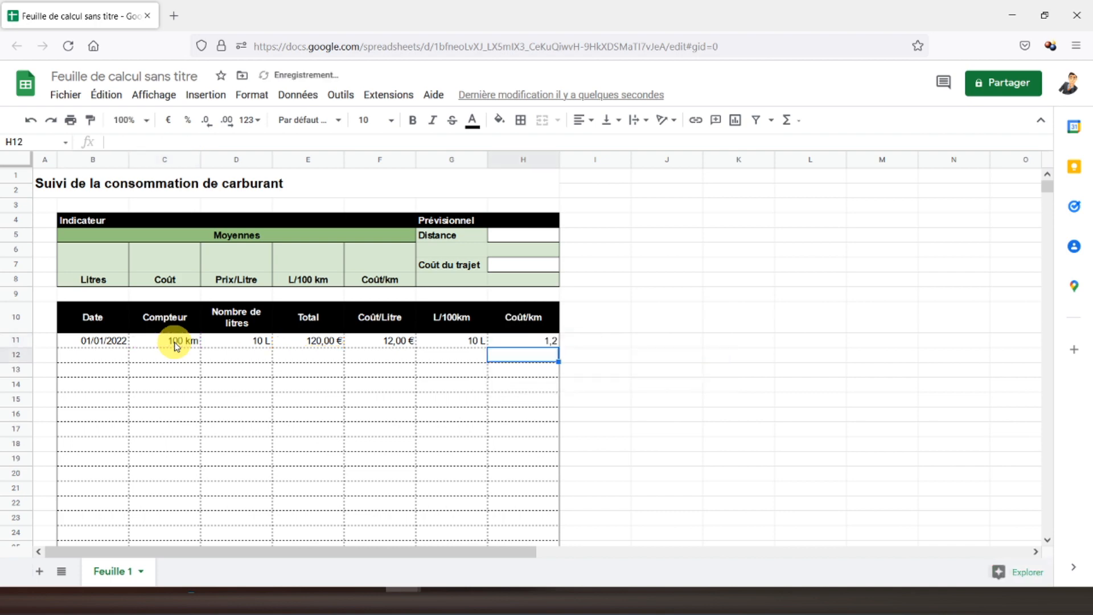
Check which "Coût/Litre", "L/100km" and "Coût/km" cells in rows 11 and 12 contain formulas
click(453, 362)
click(406, 354)
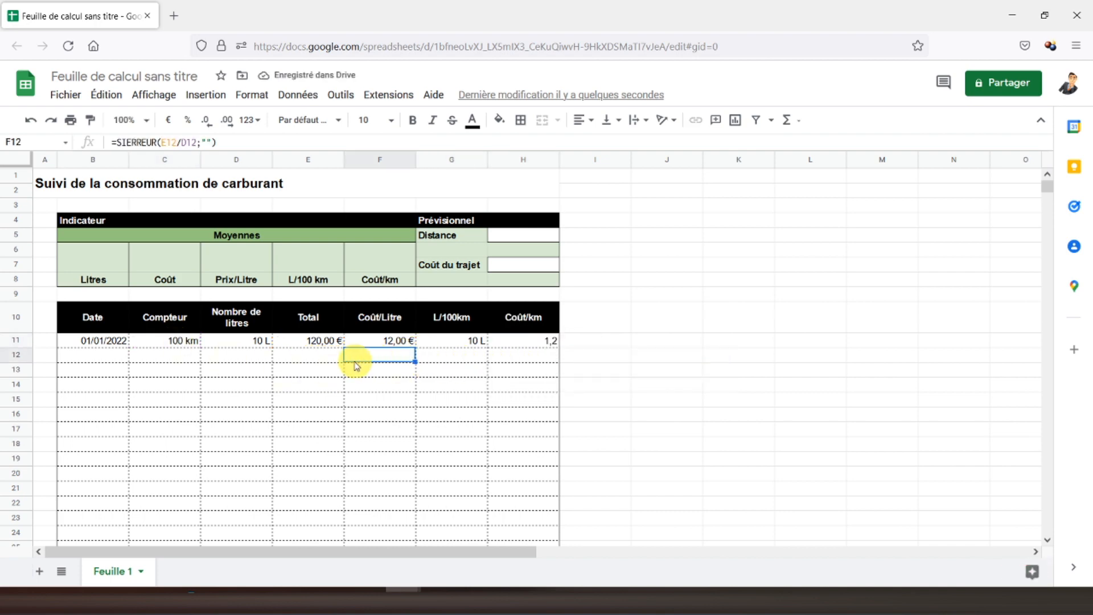
click(456, 352)
click(467, 339)
click(525, 353)
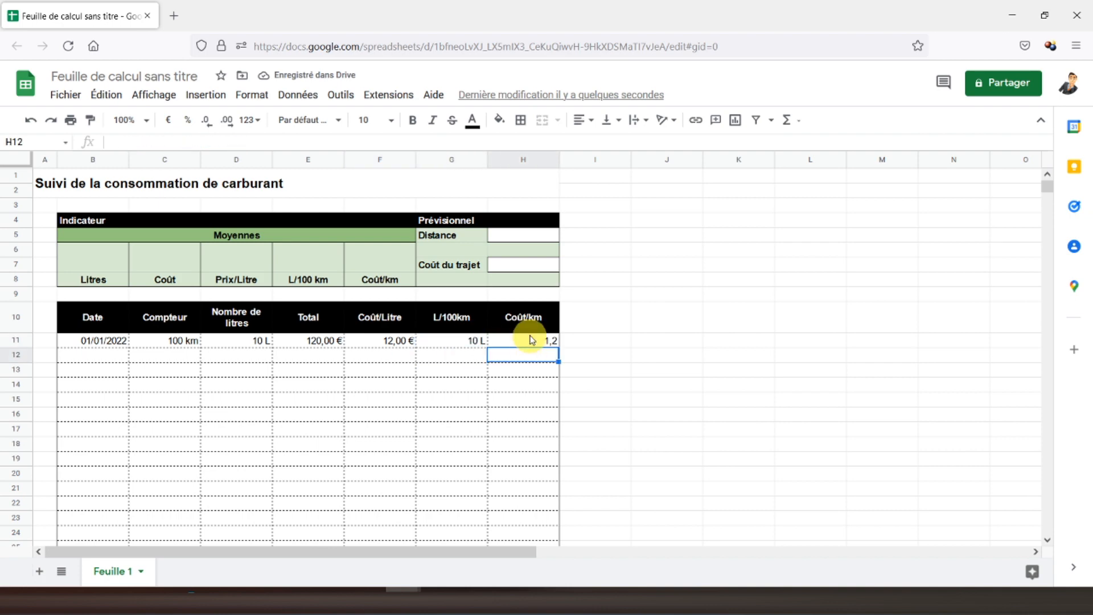
click(524, 342)
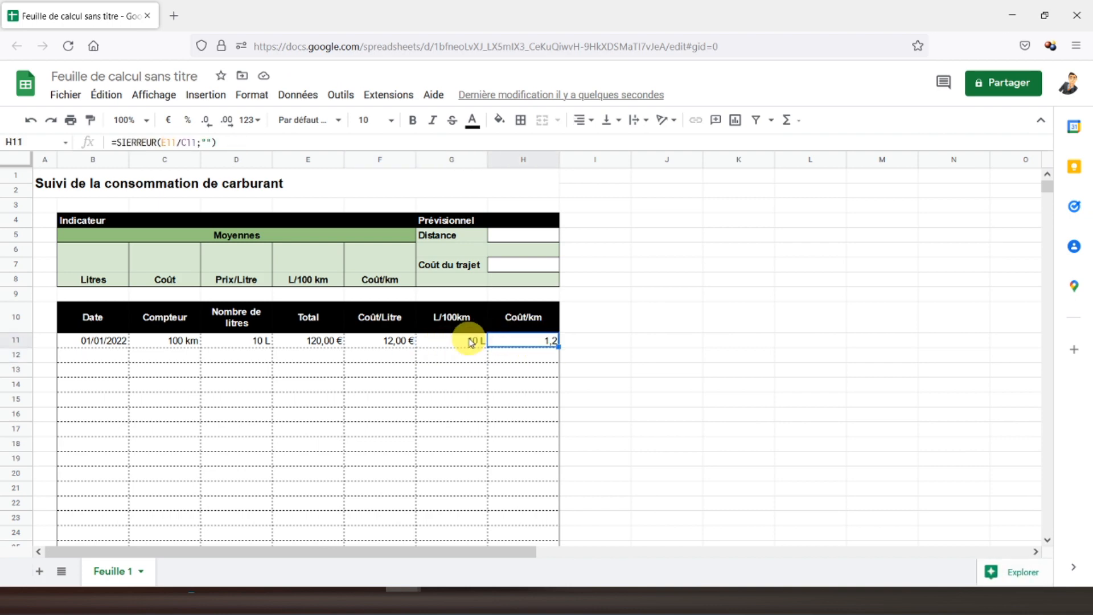
Copy the formulas of G11:H11 and paste only the formulas into G12:H40
drag(470, 344, 543, 346)
right_click(543, 343)
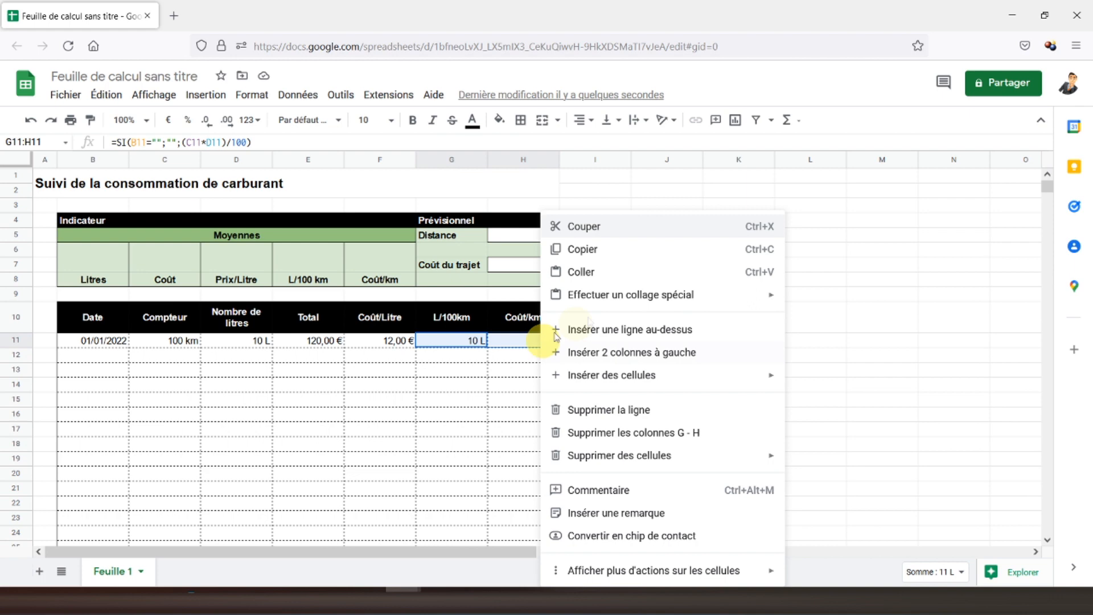
click(627, 258)
drag(461, 356, 542, 427)
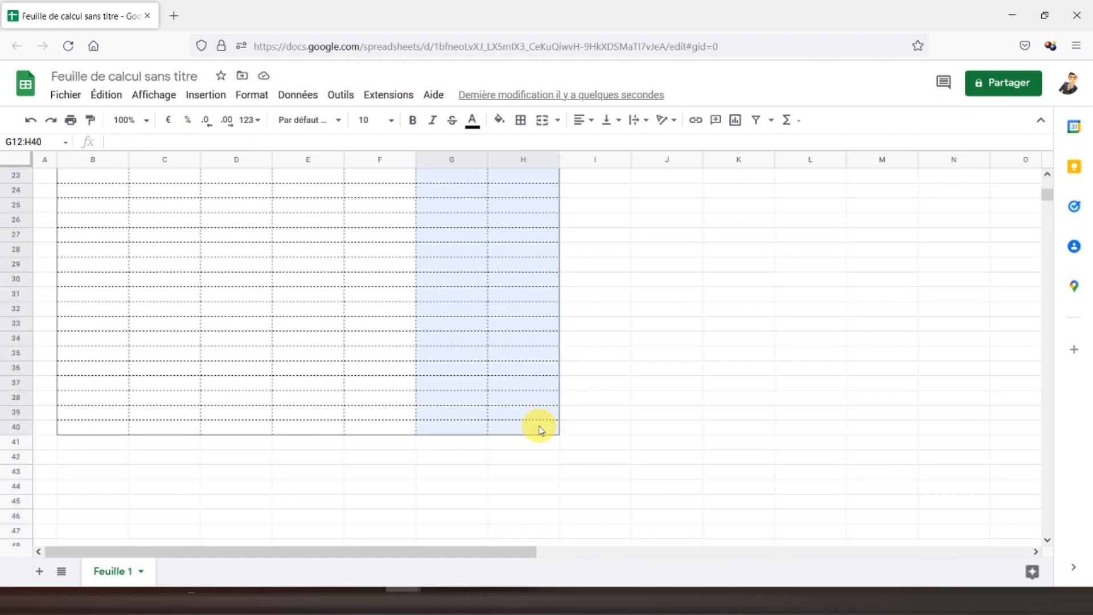
right_click(486, 317)
mouse_move(716, 276)
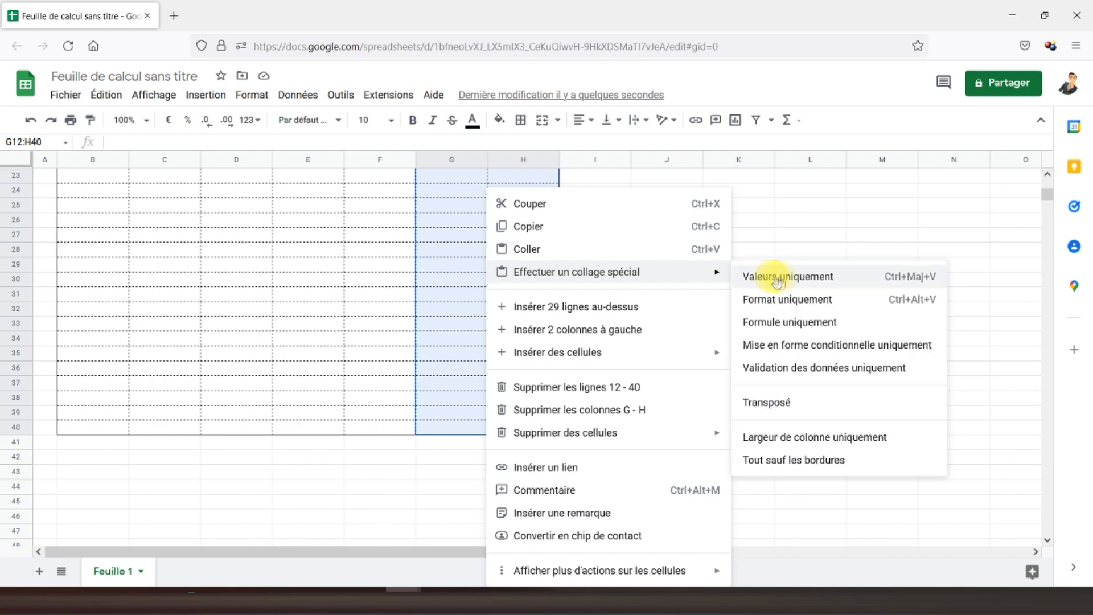
click(767, 317)
Format the "Coût/km" column range H10:H40 as euro currency
click(514, 428)
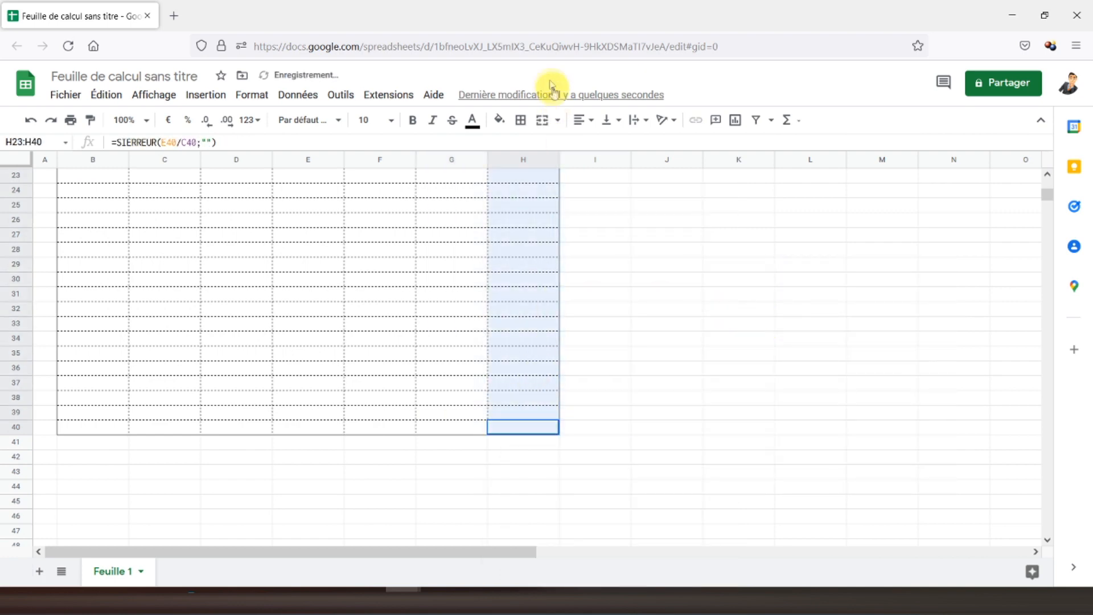
key(ctrl+a)
click(541, 316)
key(ctrl+shift+Down)
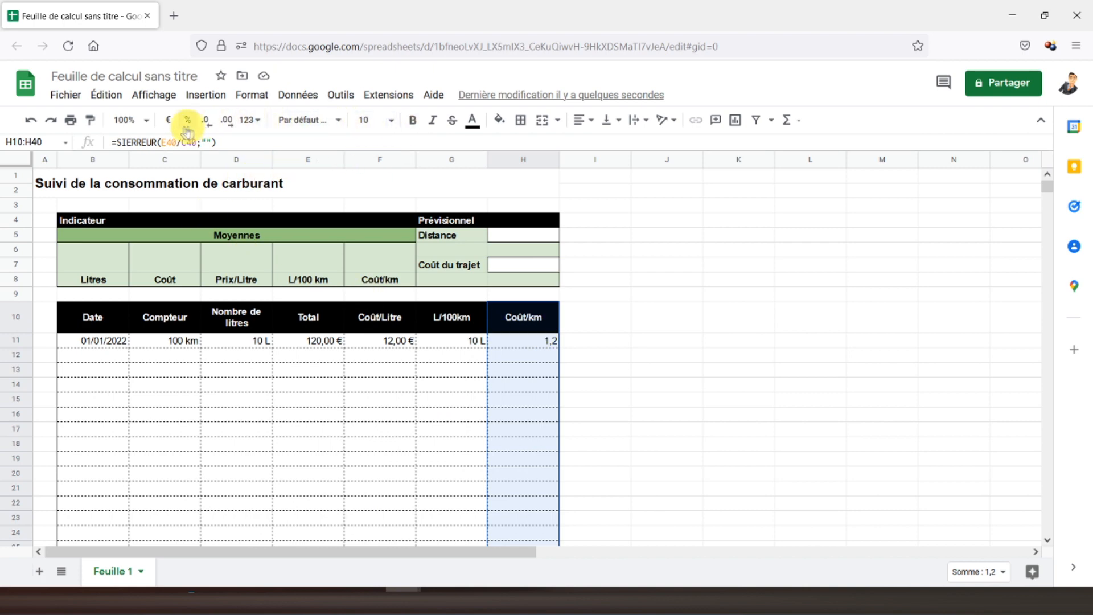
click(168, 124)
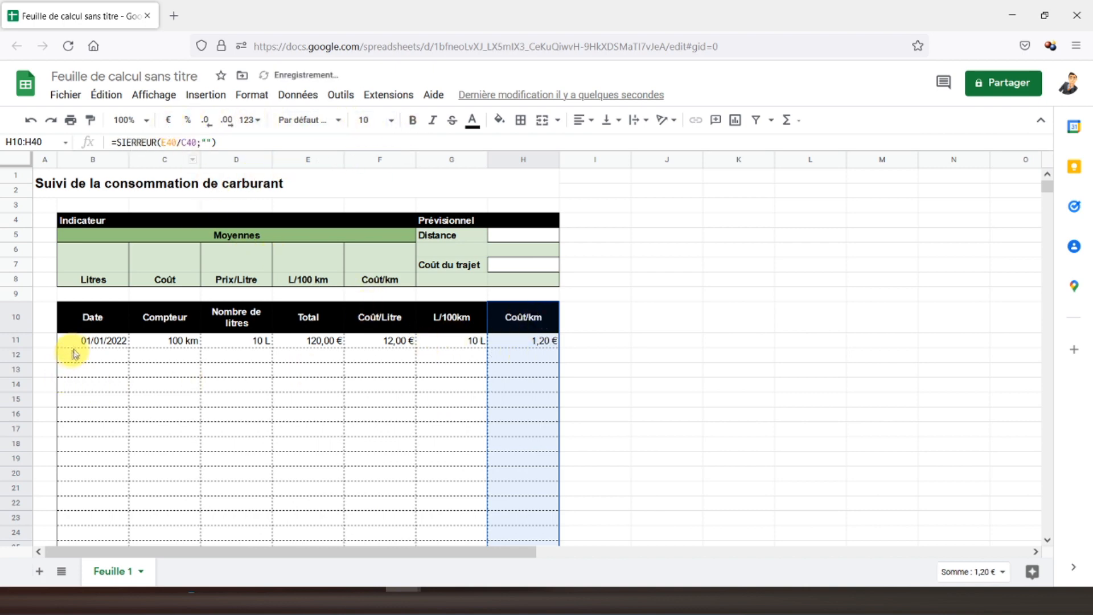
Centre the contents of rows 11 to 40 of the refuelling log horizontally
drag(28, 346, 101, 408)
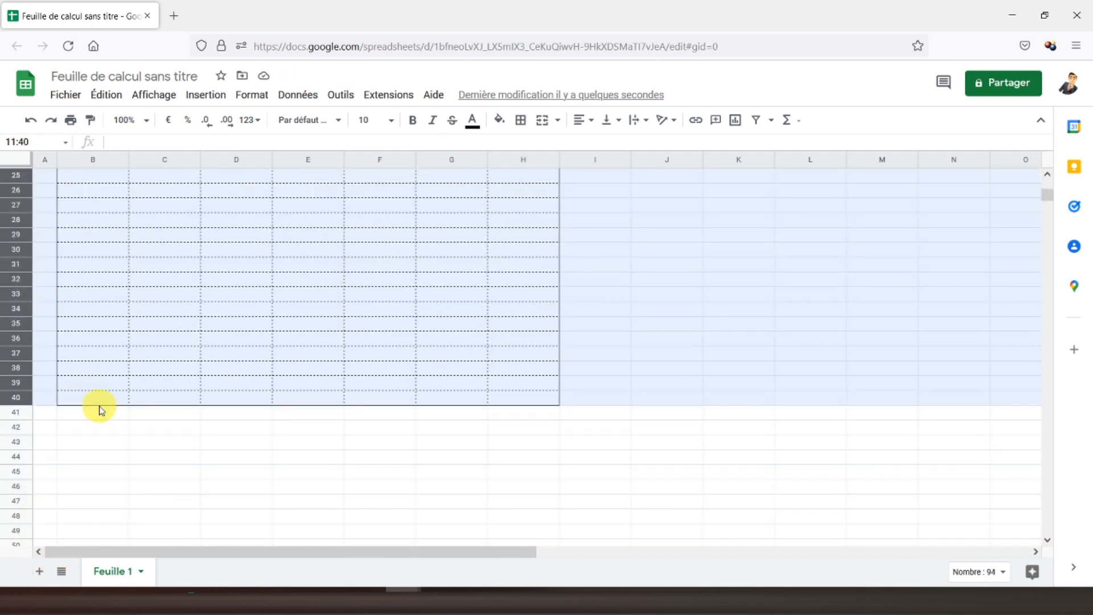
scroll(263, 332, up, 8)
click(581, 120)
click(600, 146)
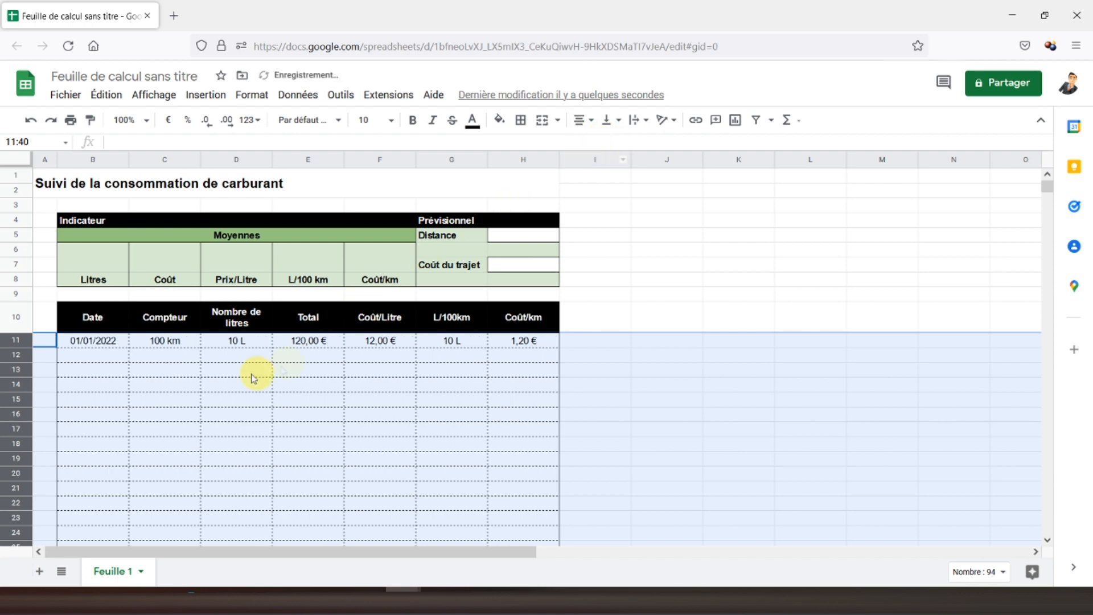
Examine the entered values and formulas in row 11 of the refuelling log to tell input columns from calculated ones
click(121, 356)
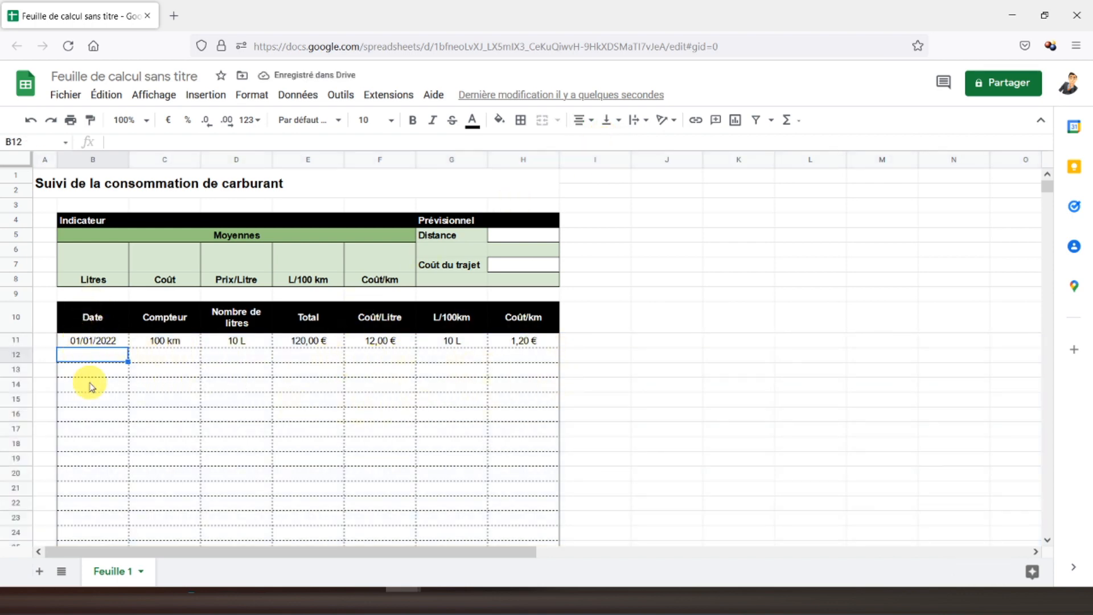
click(185, 371)
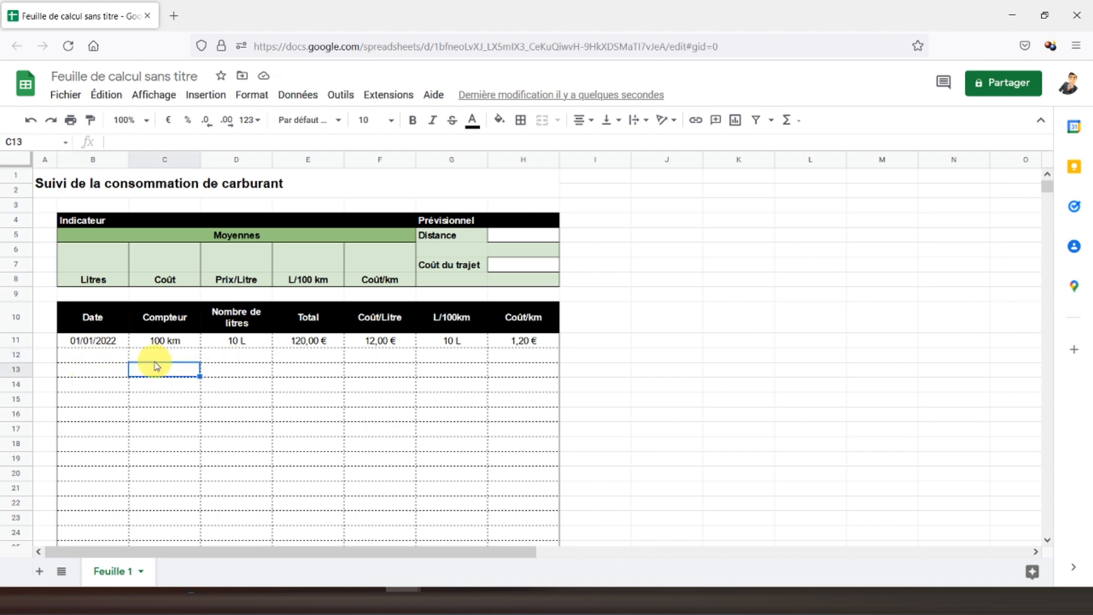
click(453, 342)
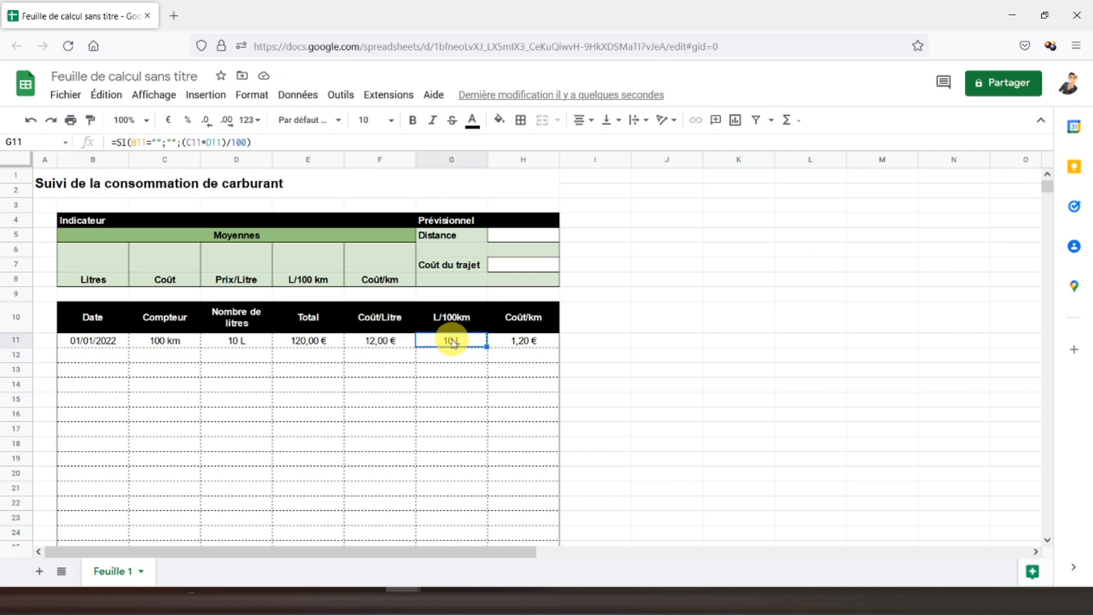
click(409, 342)
click(314, 341)
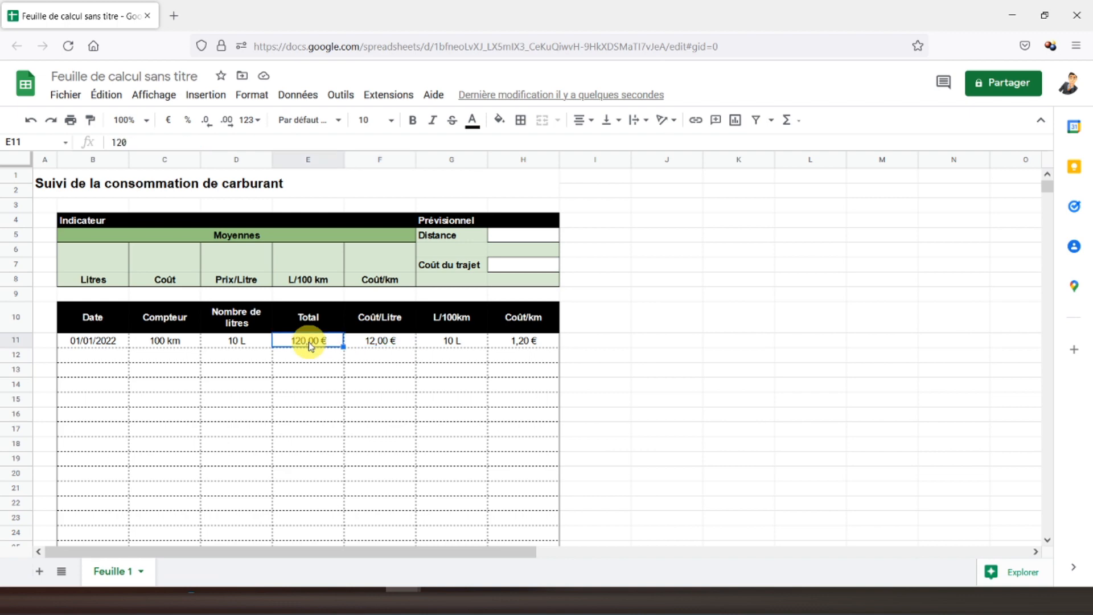
click(239, 345)
click(381, 342)
click(449, 342)
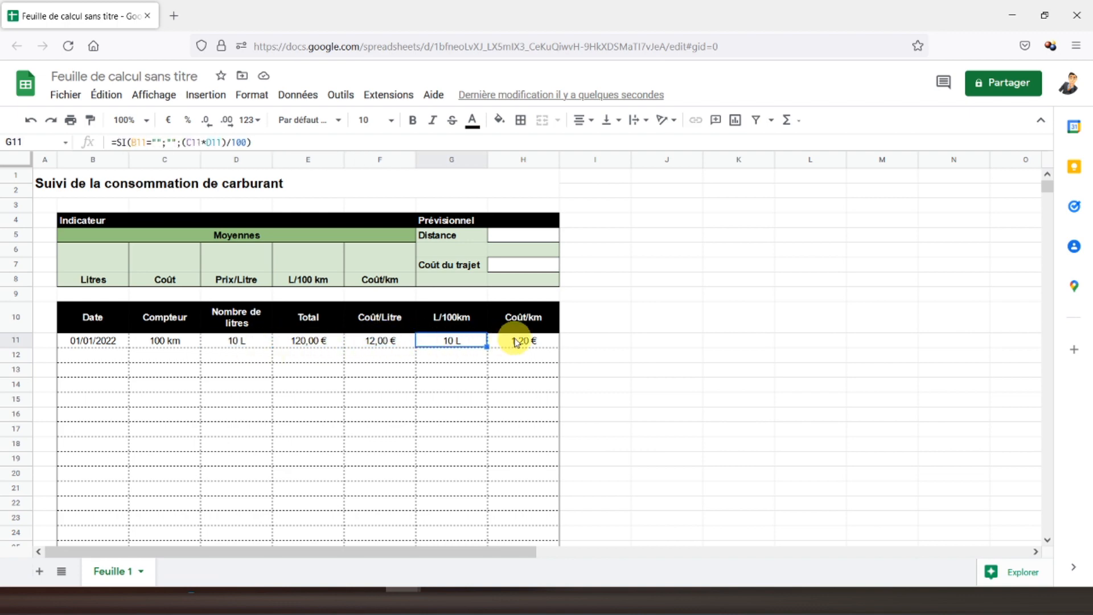
click(513, 342)
Fill the calculated cells F11:H40 of the refuelling log with light grey
drag(373, 342, 517, 480)
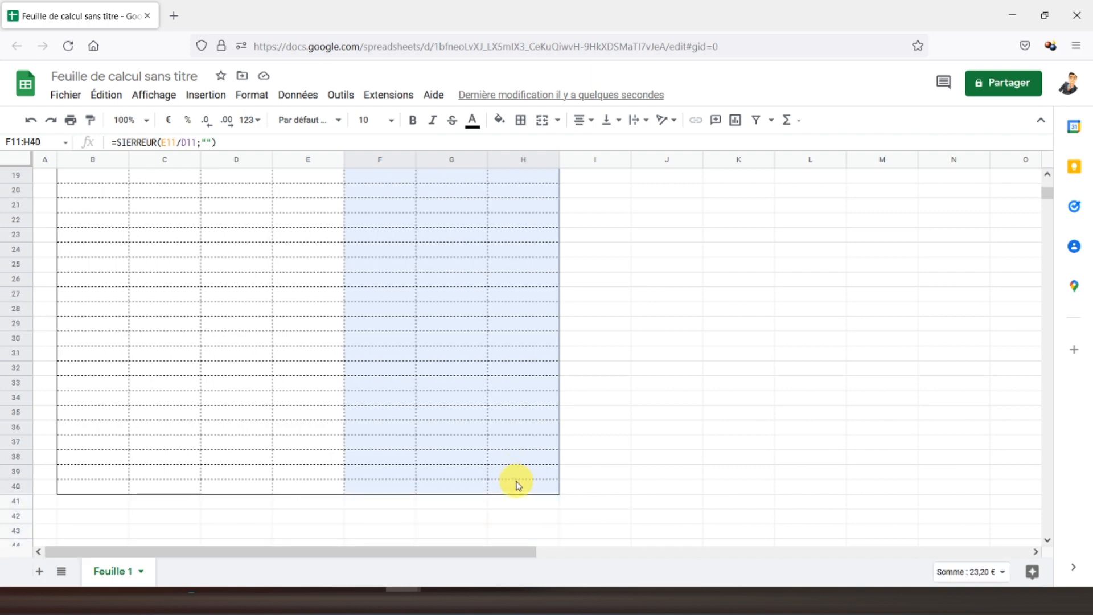
scroll(468, 366, up, 6)
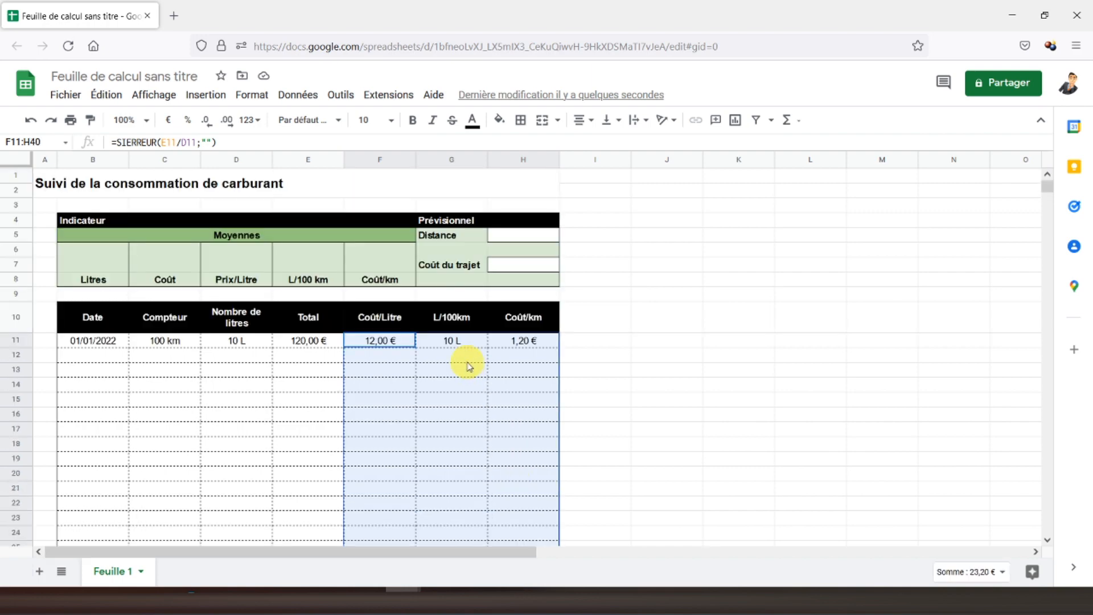
click(500, 121)
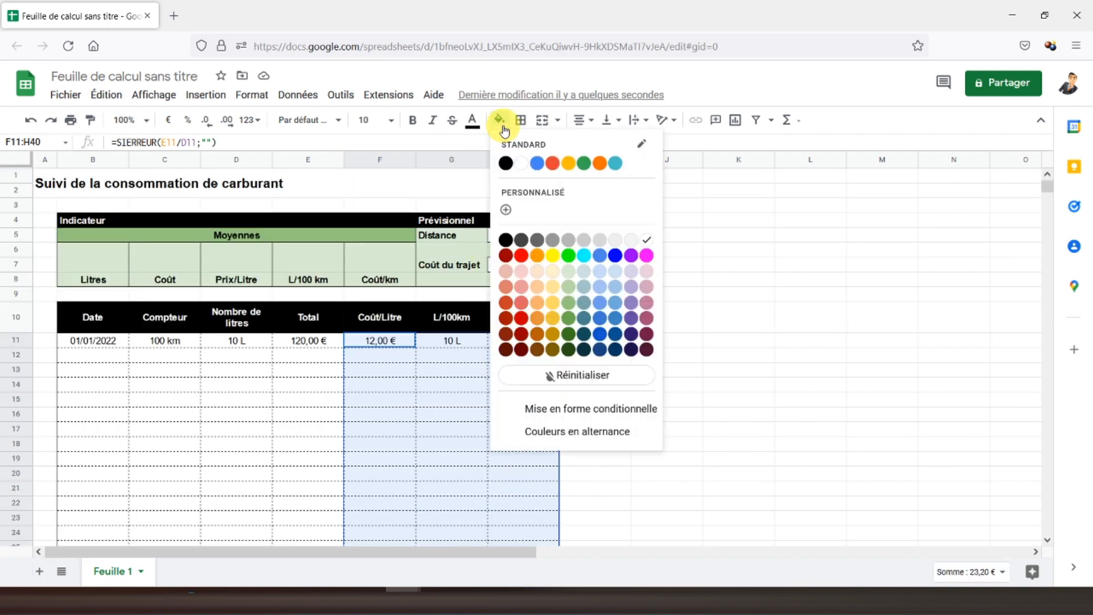
click(615, 245)
click(281, 350)
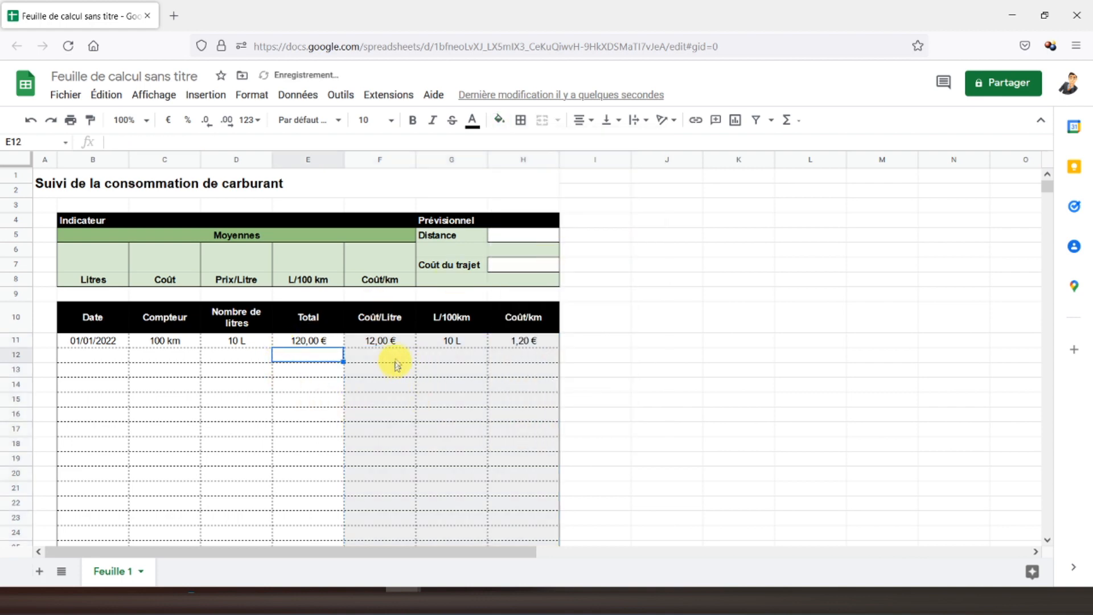
Enter =SIERREUR(MOYENNE(D11:D40);"") in the merged cell B6 above the "Litres" label
click(79, 259)
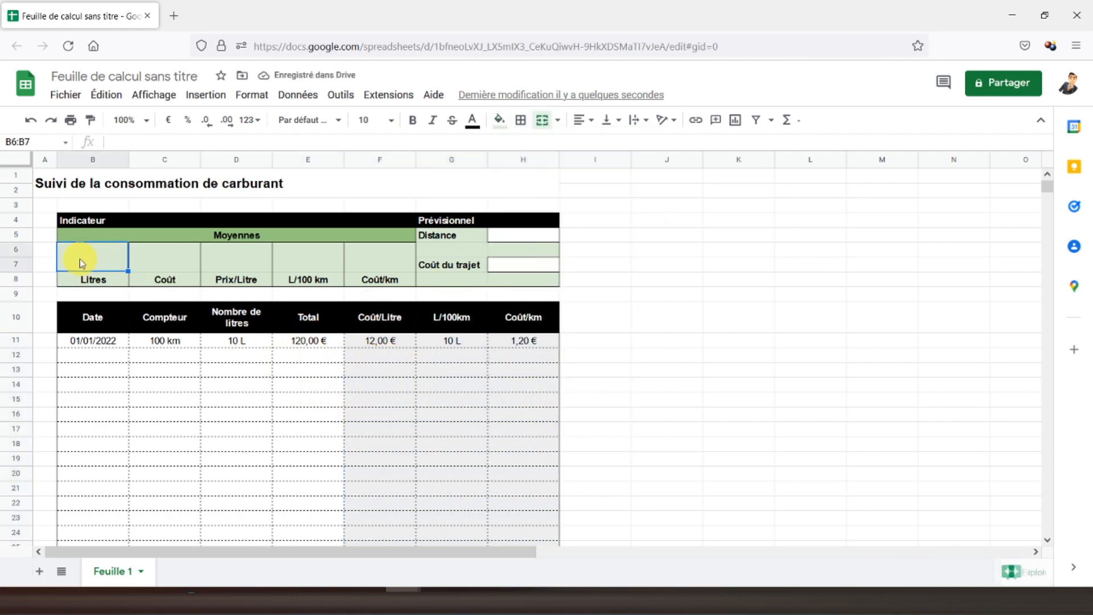
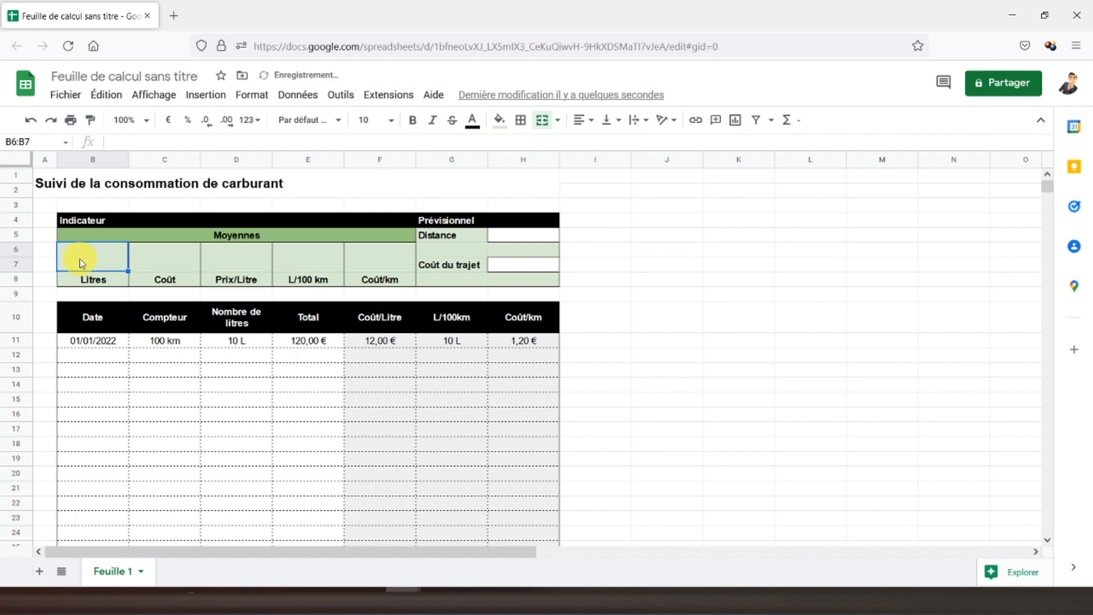
text(=sierreur()
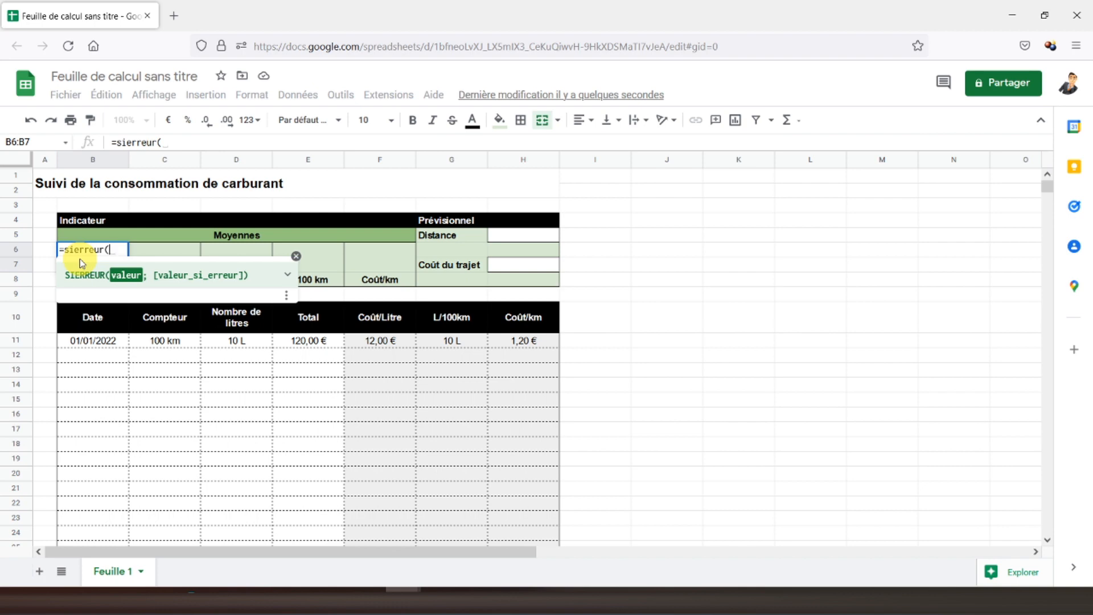
text(moye)
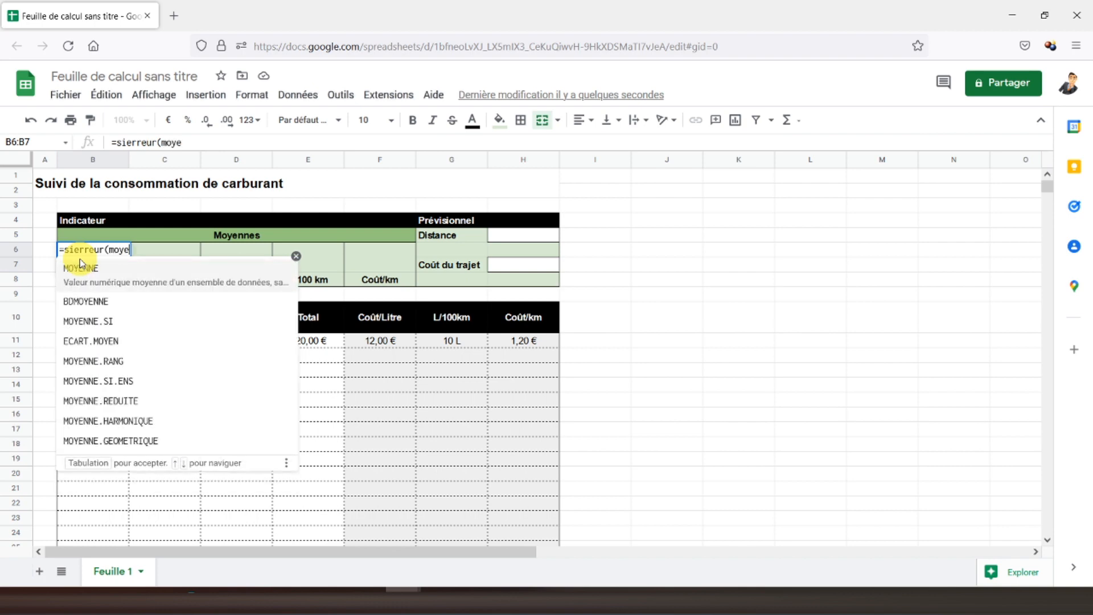
text(nne()
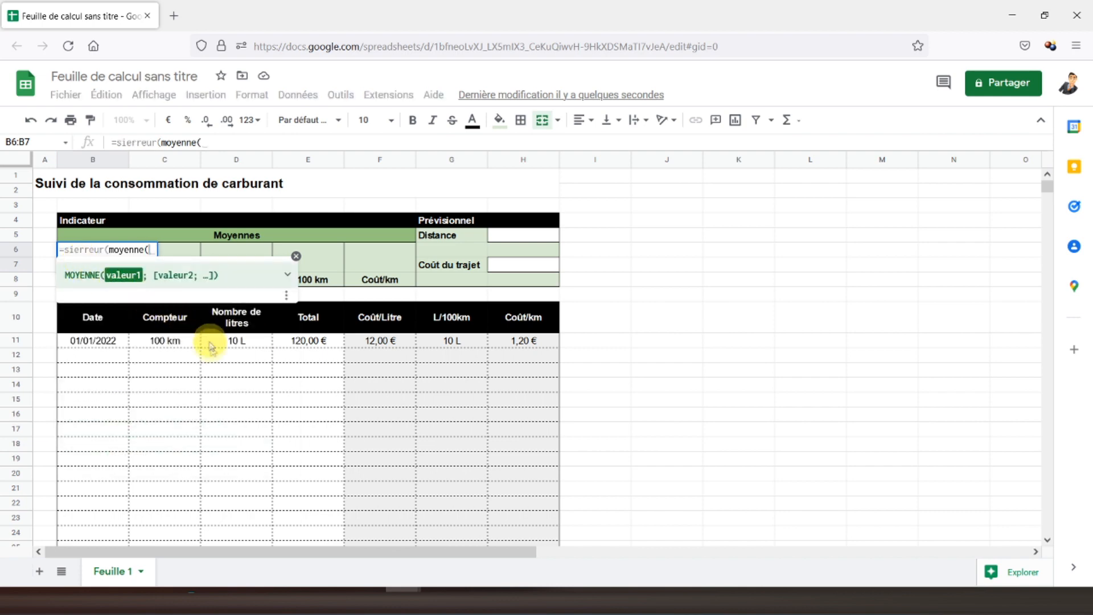
mouse_move(229, 345)
mouse_down()
mouse_move(239, 552)
mouse_move(248, 348)
mouse_up()
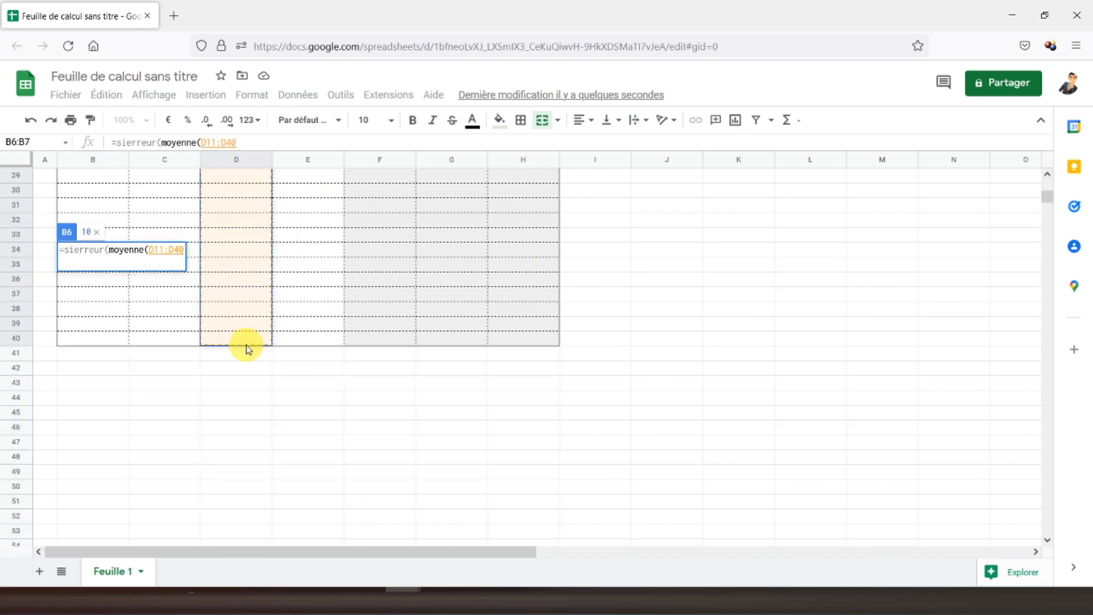
text())
text(;)
text("")
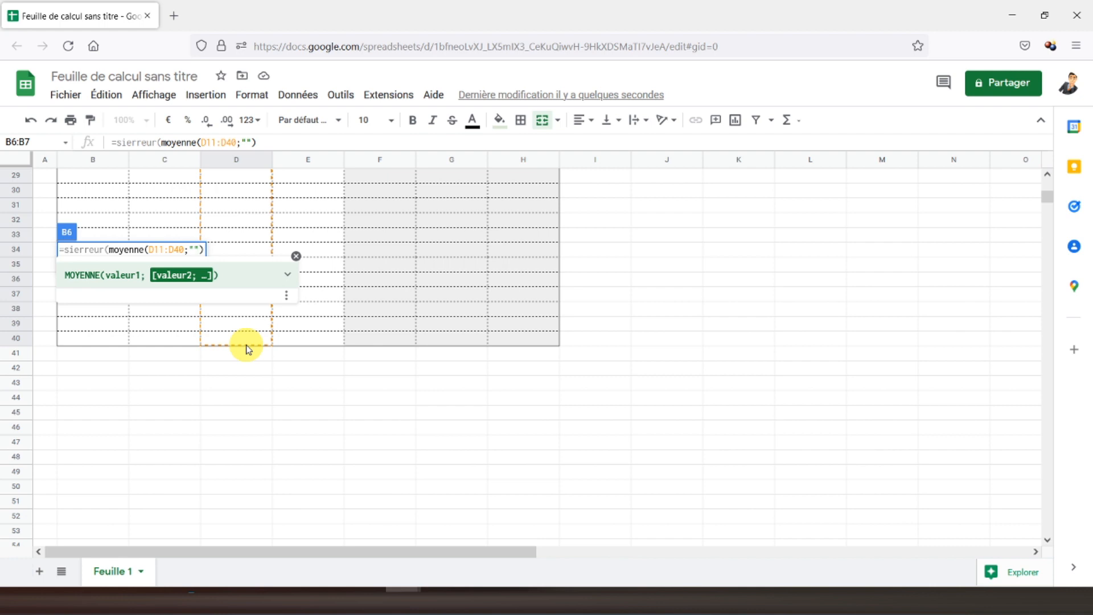
scroll(280, 312, up, 7)
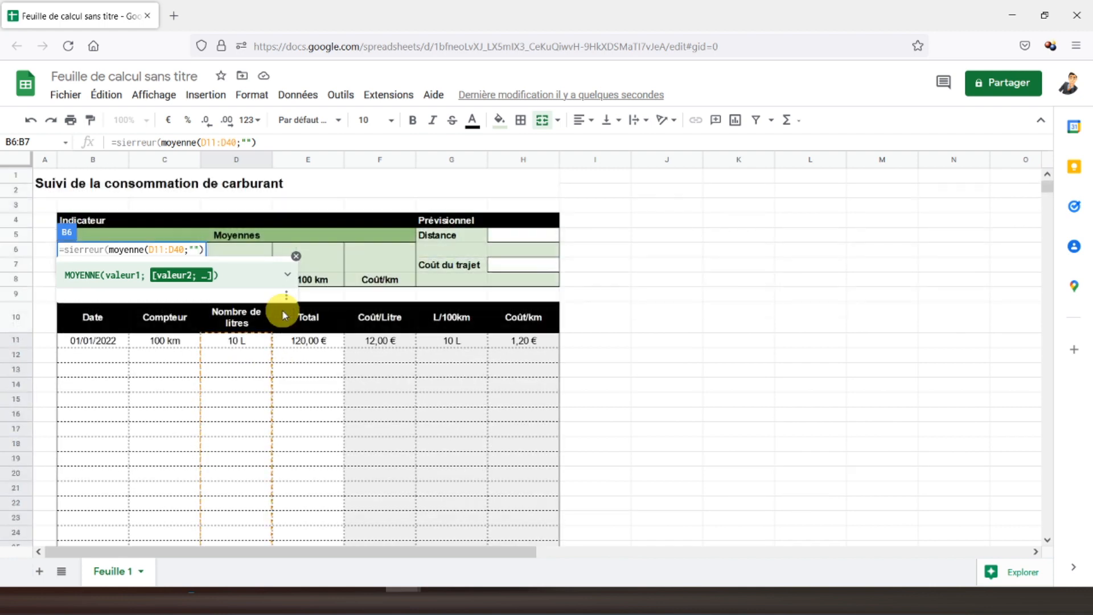
click(234, 142)
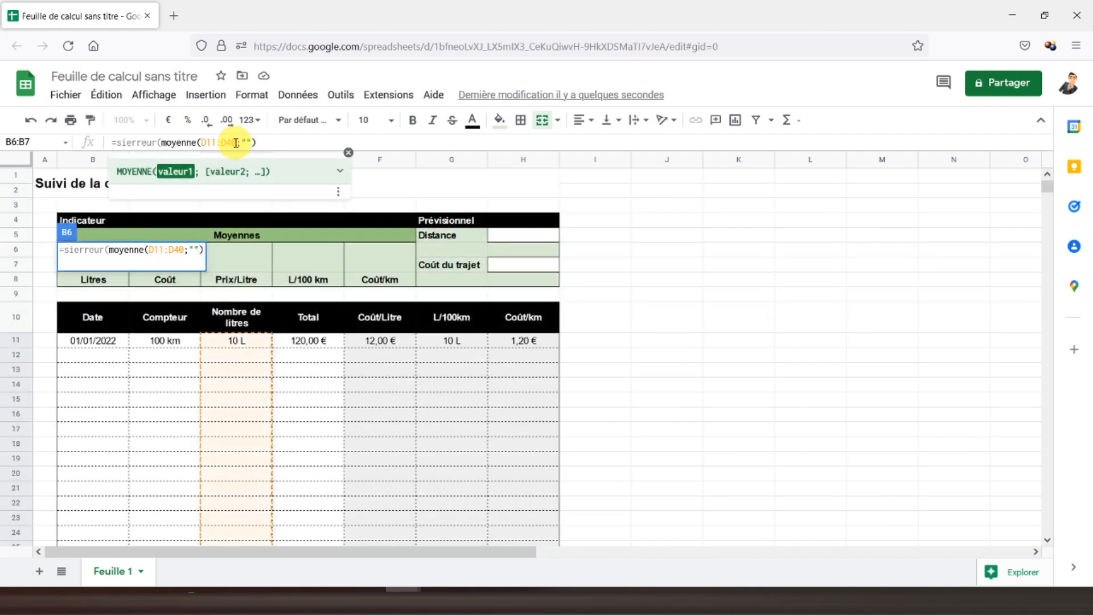
text())
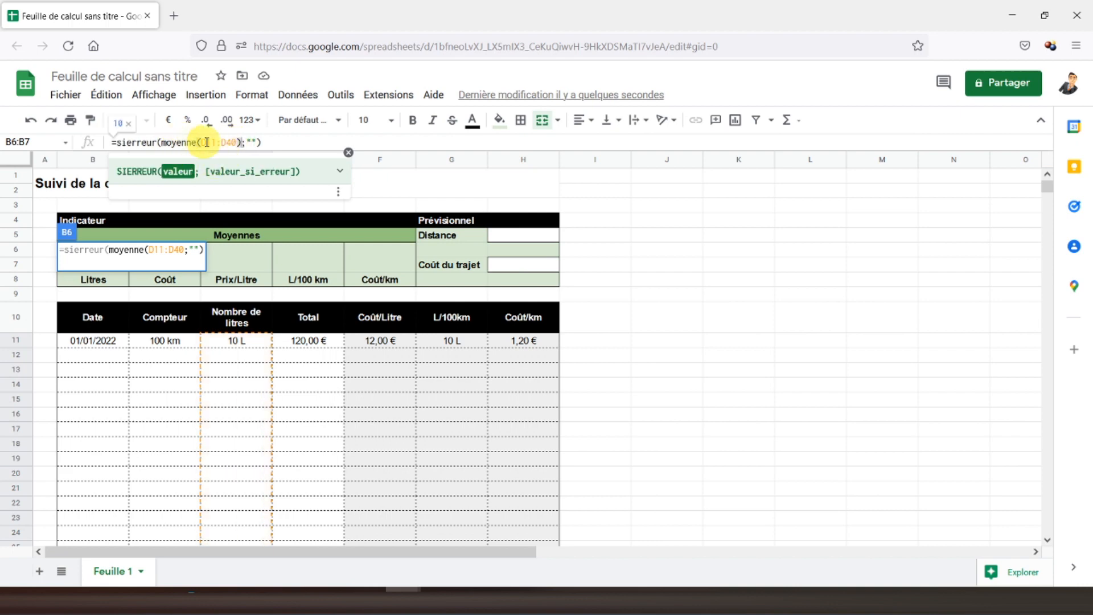
click(282, 146)
key(Return)
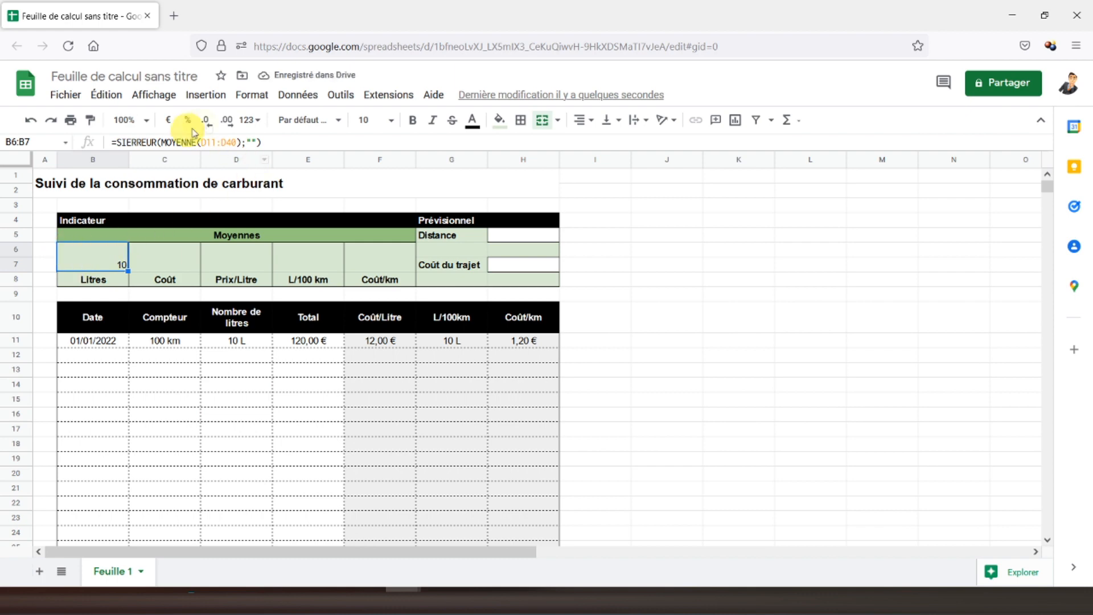
Apply the custom number format 0" L" to the "Litres" average in B6
click(254, 96)
mouse_move(449, 150)
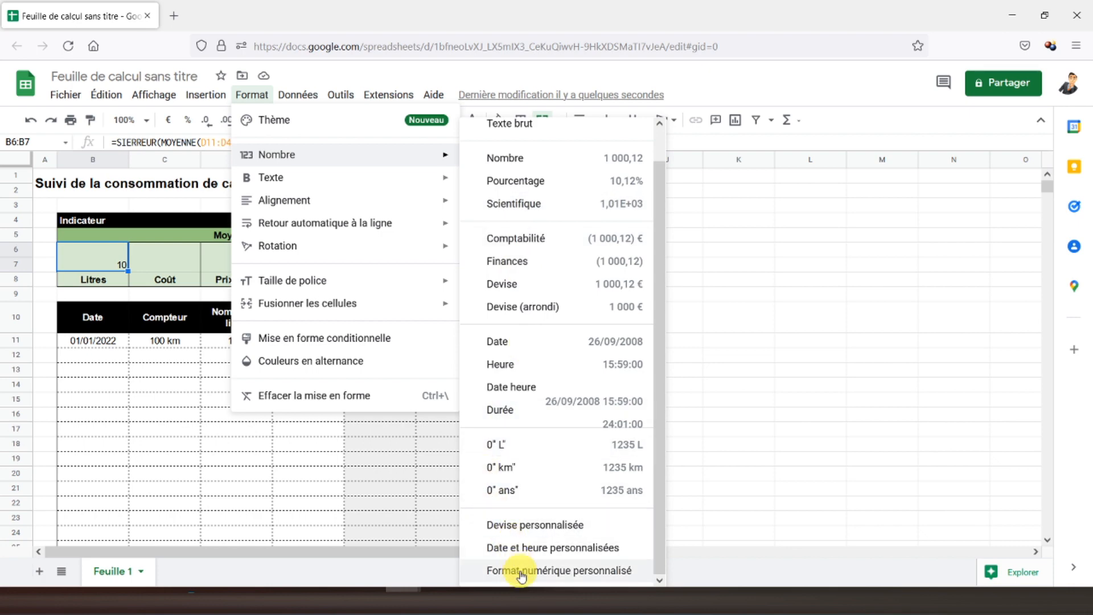
click(522, 570)
click(432, 251)
click(695, 178)
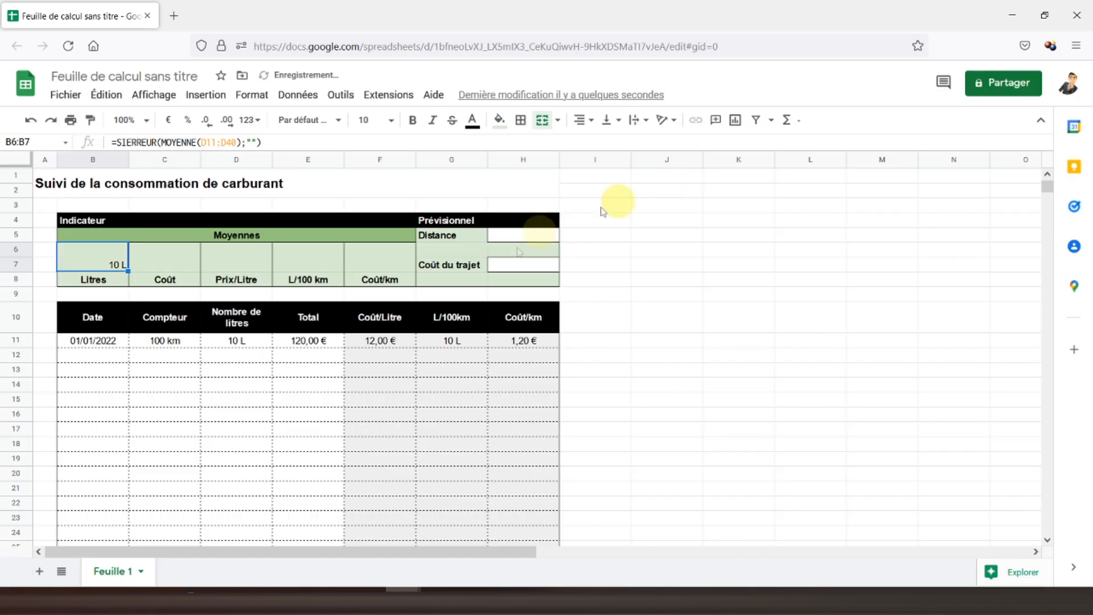
Centre the "Litres" average in B6 both horizontally and vertically
click(577, 121)
click(595, 142)
click(608, 120)
click(626, 149)
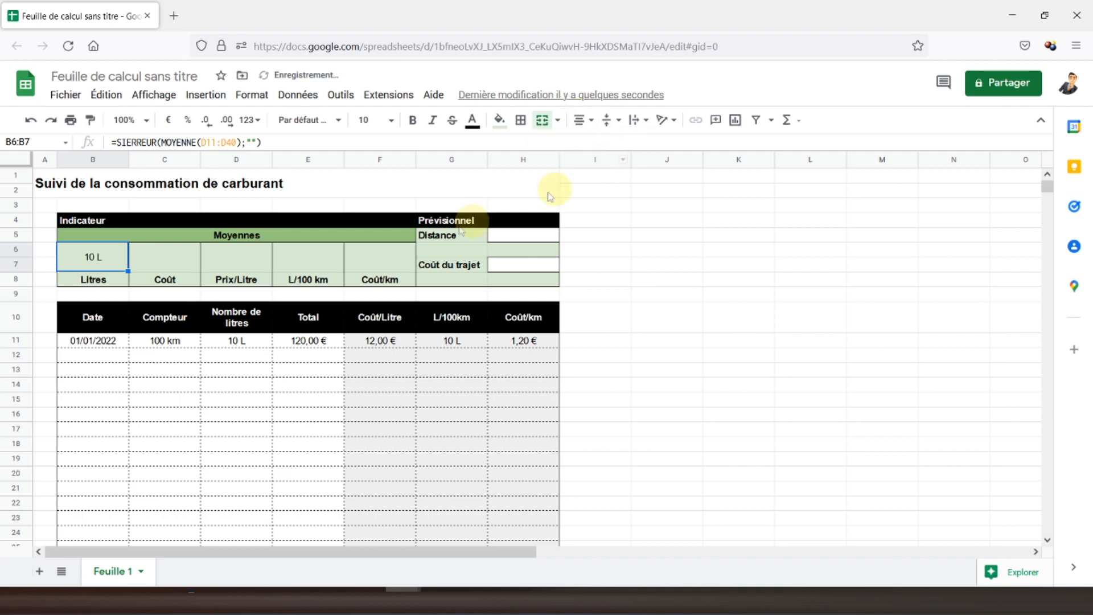
Set the "Litres" average in B6 to font size 18 and make it bold
click(385, 125)
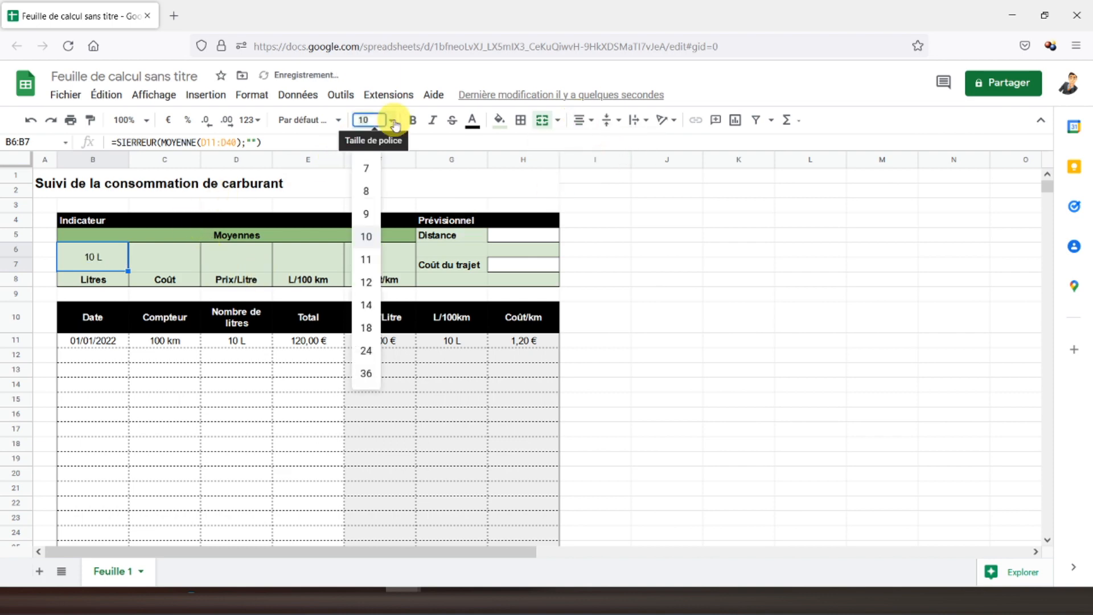
click(371, 327)
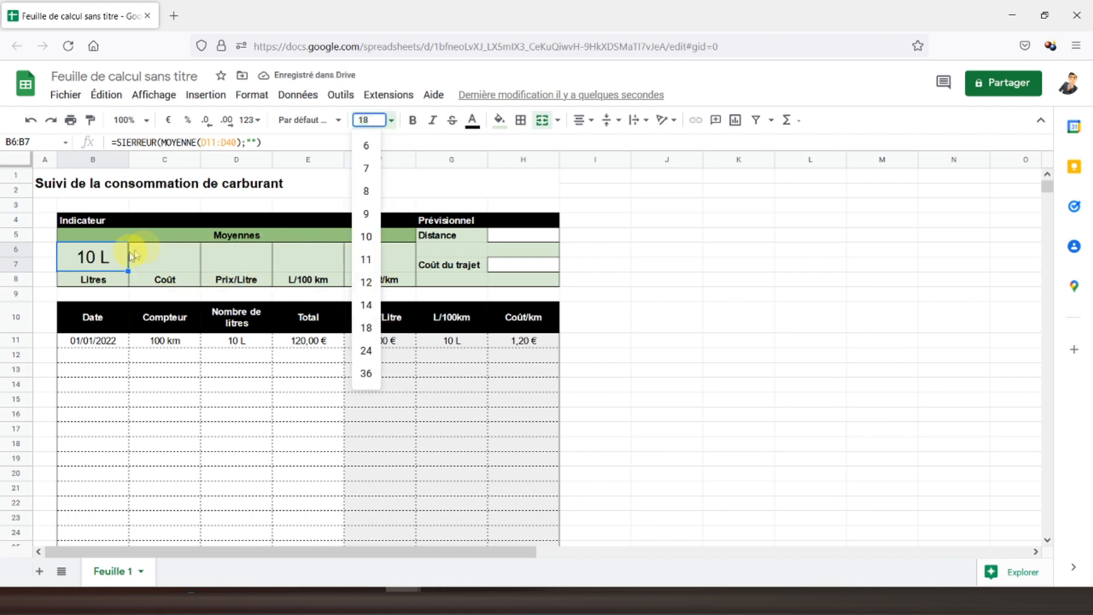
click(103, 262)
click(413, 123)
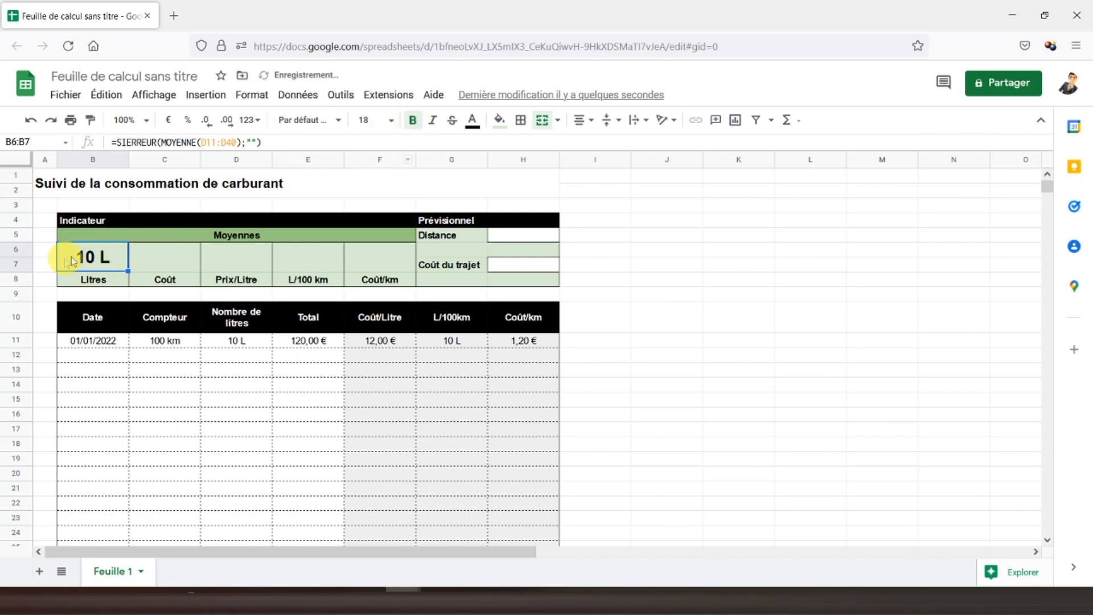
Copy the formatting of B6 onto the other average cells C6, D6, E6 and F6
click(90, 121)
click(164, 260)
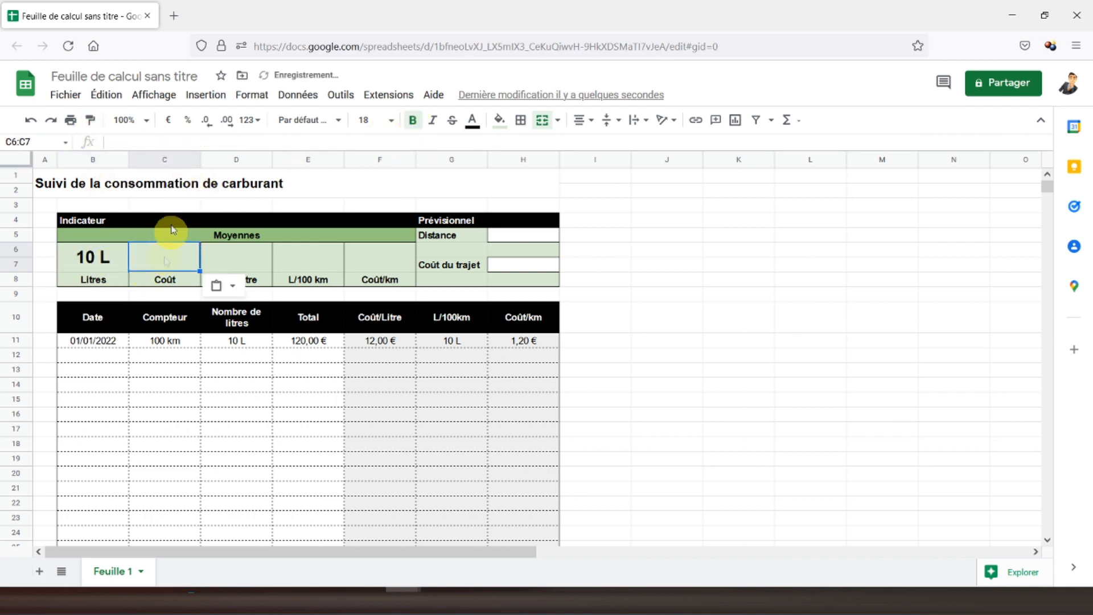
click(90, 121)
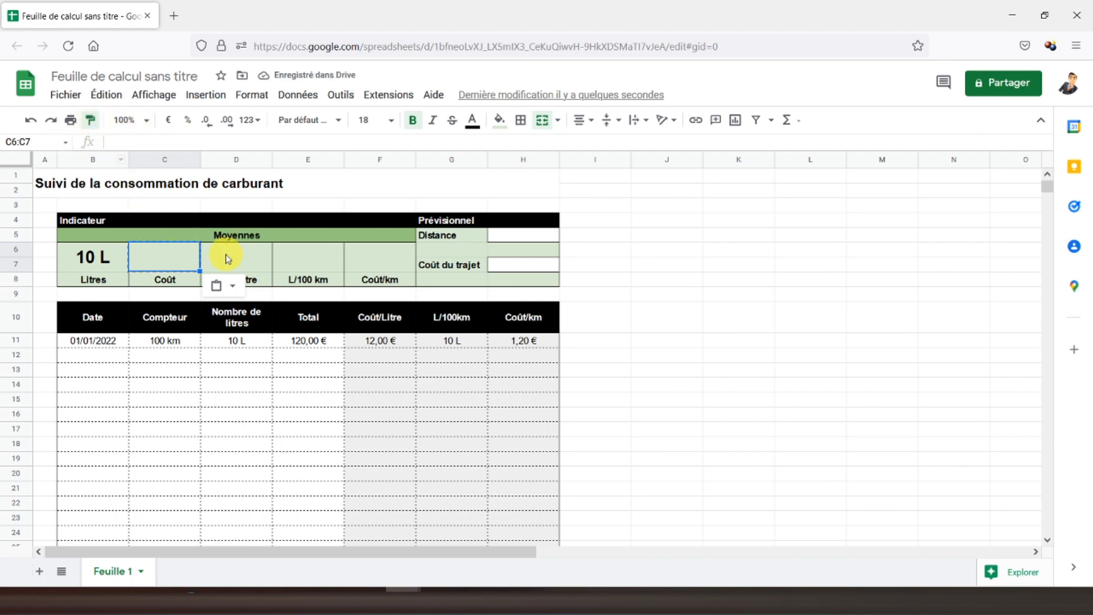
click(227, 259)
click(90, 121)
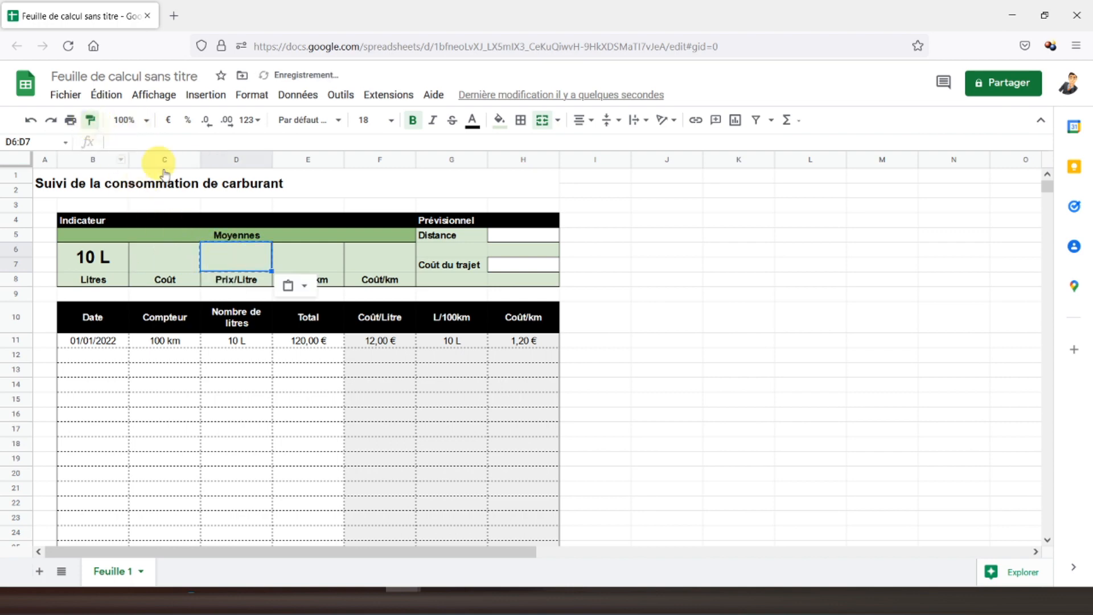
click(319, 254)
click(90, 121)
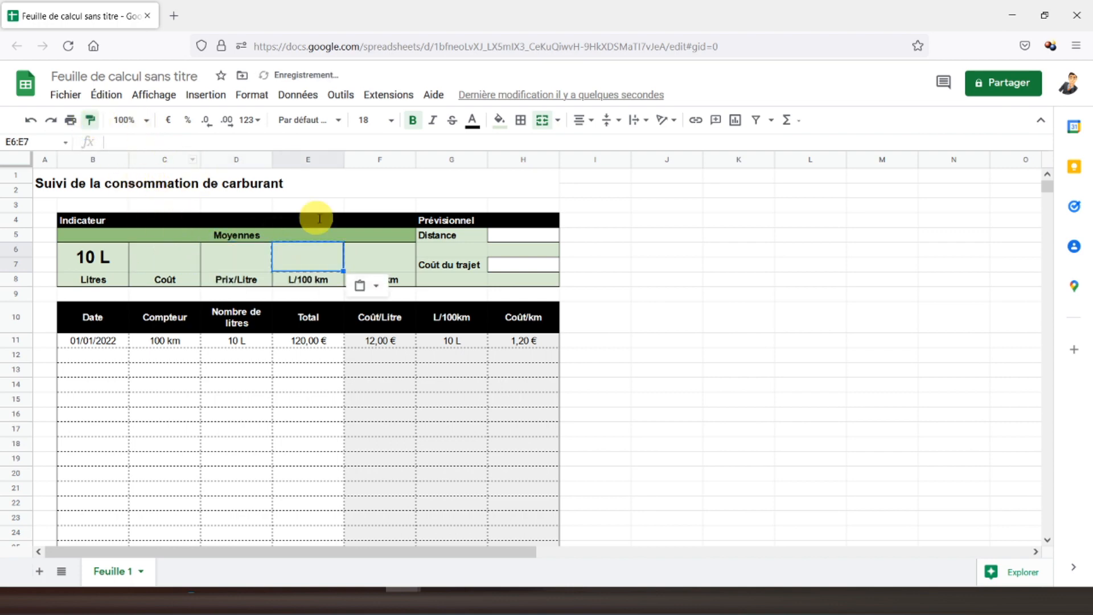
click(378, 259)
Copy the formula text of the "Litres" average in B6 into the "Coût" average cell C6
click(188, 261)
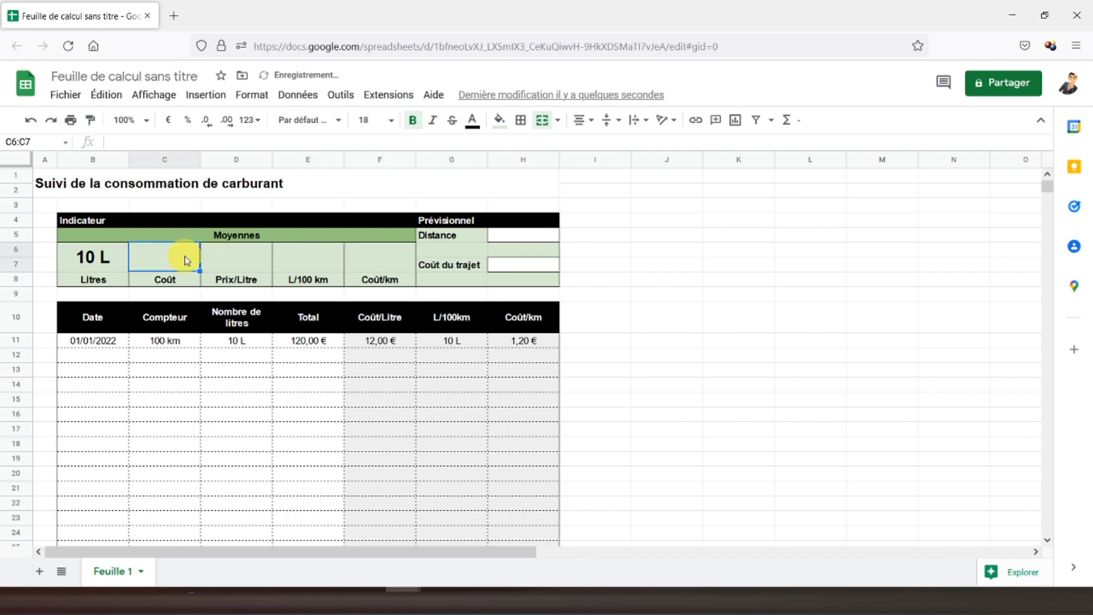
click(116, 262)
drag(273, 141, 114, 142)
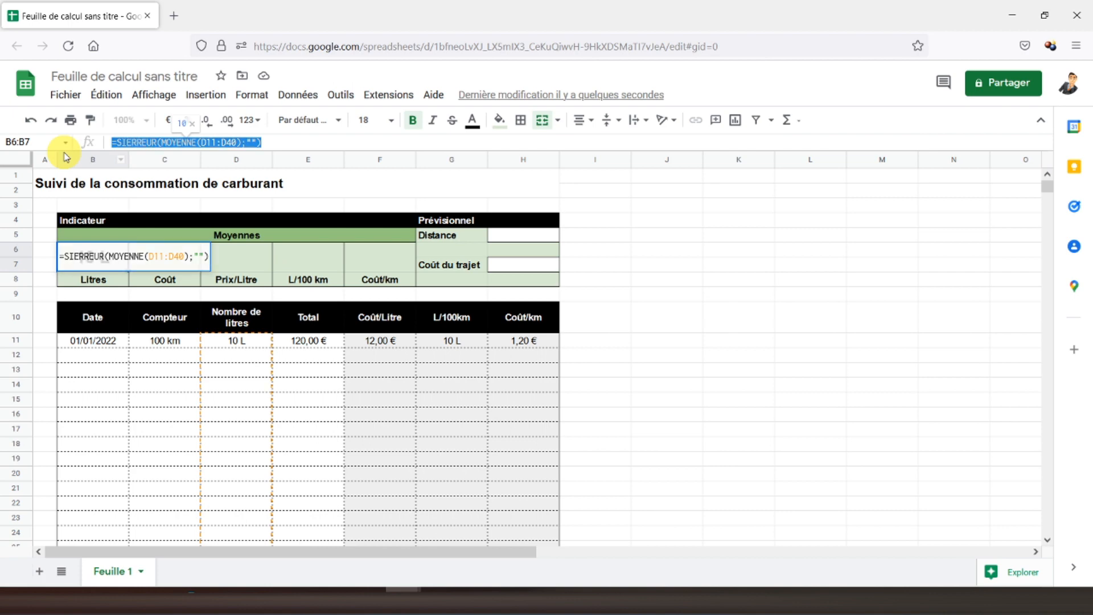
key(Escape)
click(146, 257)
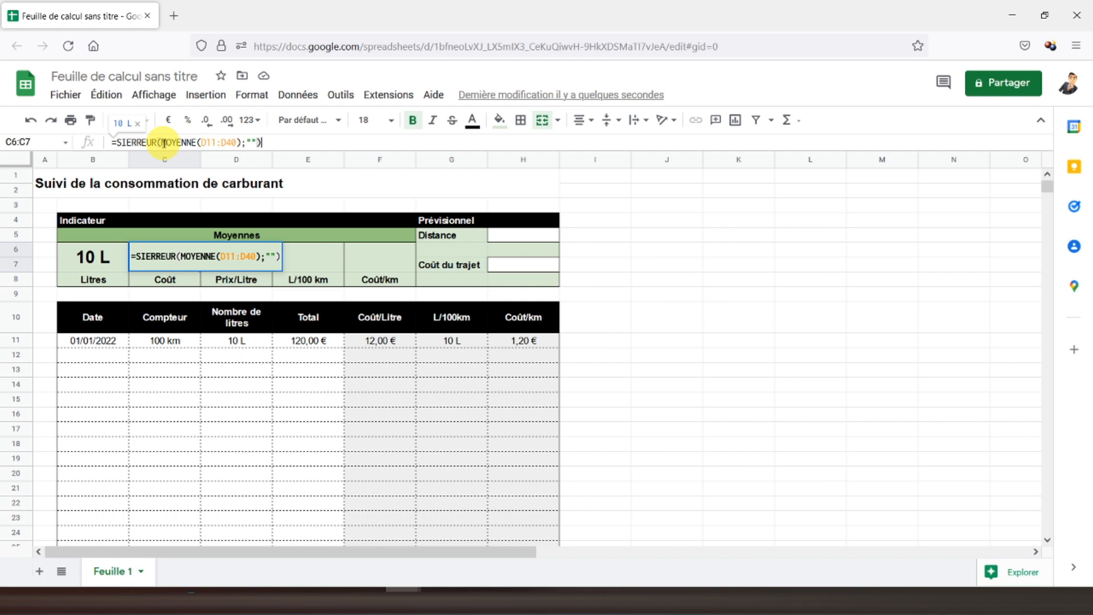
Change the averaged range in the "Coût" formula in C6 to E11:E40 and format the cell as euro currency
click(206, 143)
key(Delete)
text(e)
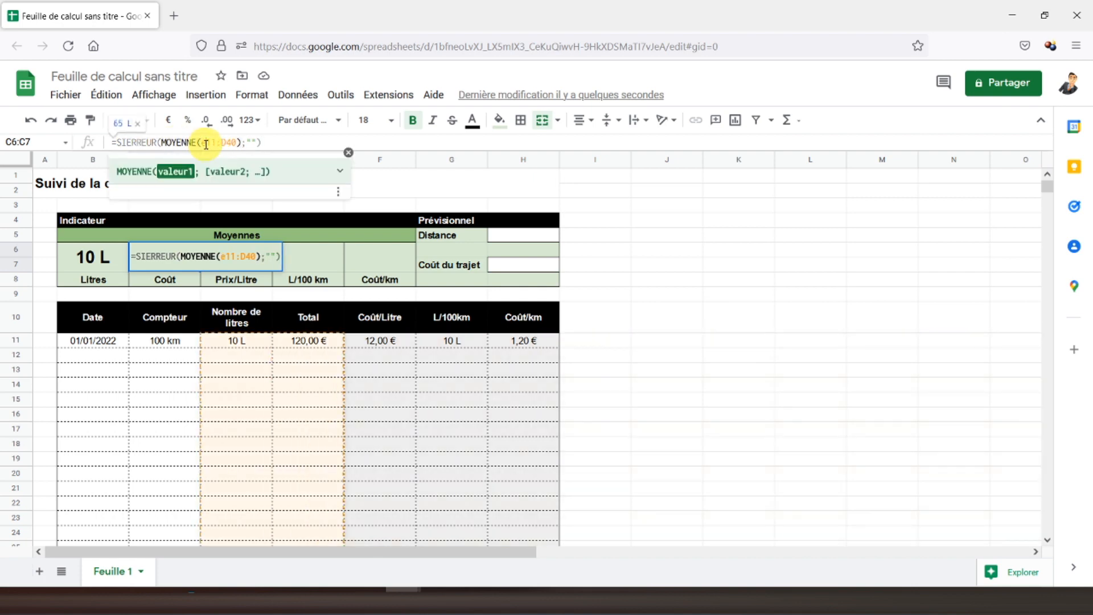
key(Delete)
text(e)
key(Return)
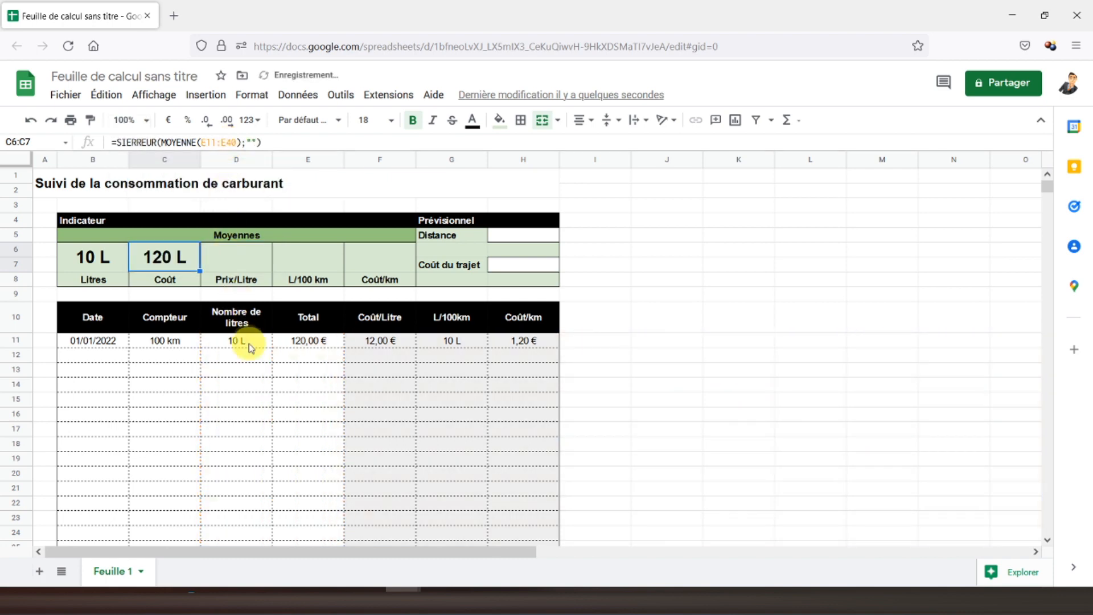
right_click(163, 263)
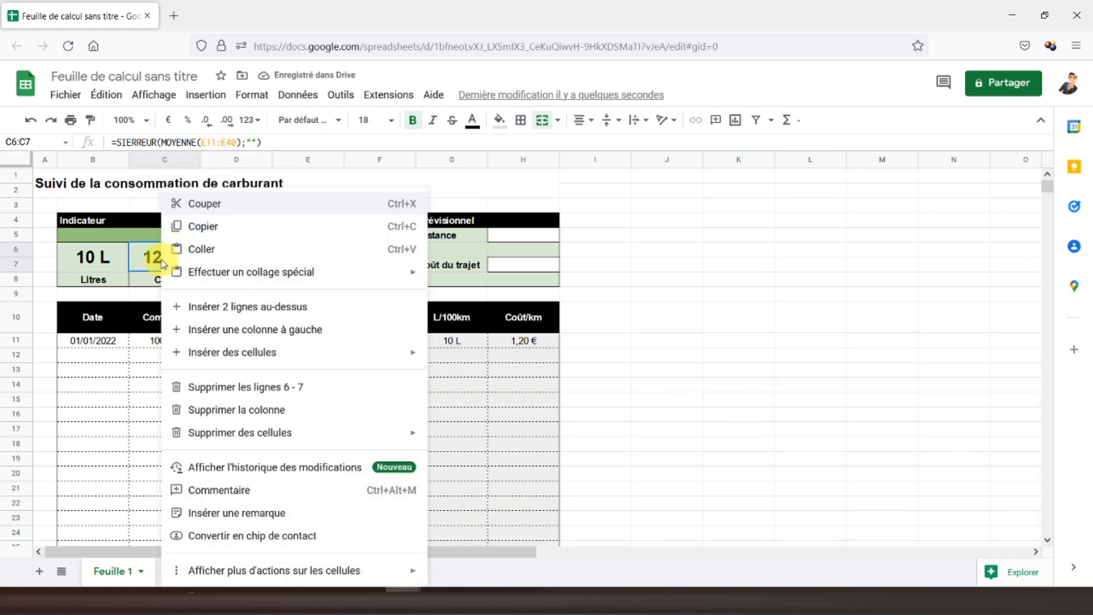
click(168, 120)
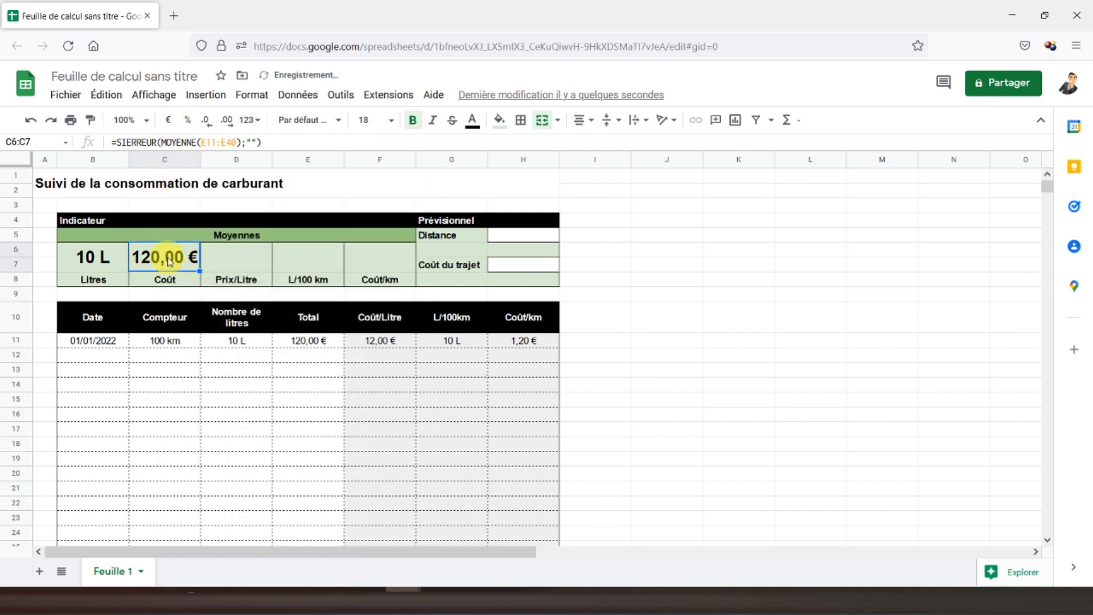
Copy the formula text of the "Coût" average in C6 into the "Prix/Litre" average cell D6
click(238, 260)
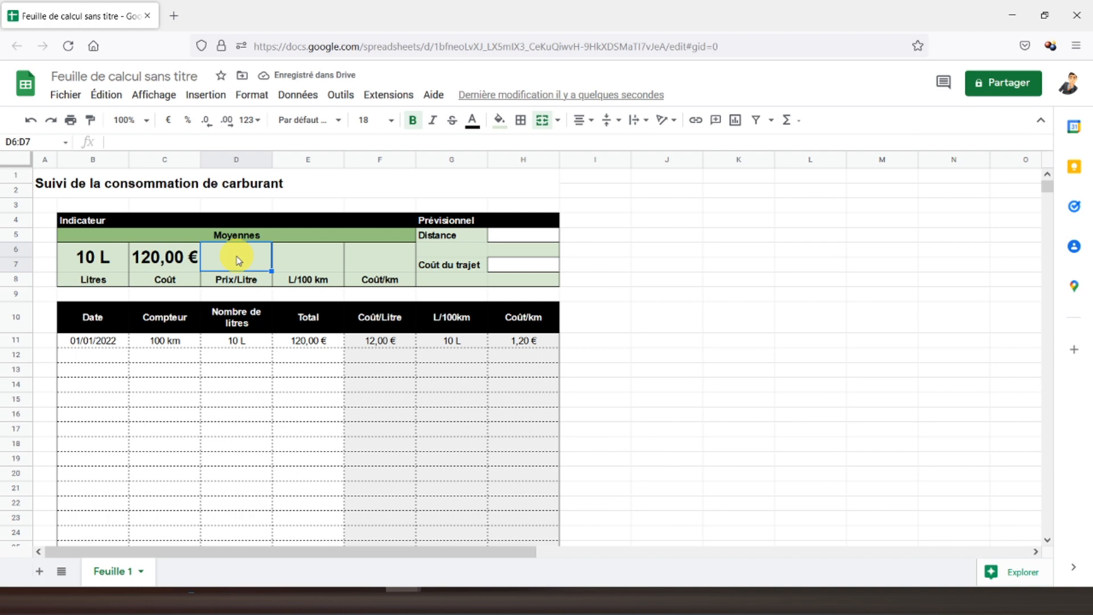
click(165, 256)
drag(262, 142, 82, 160)
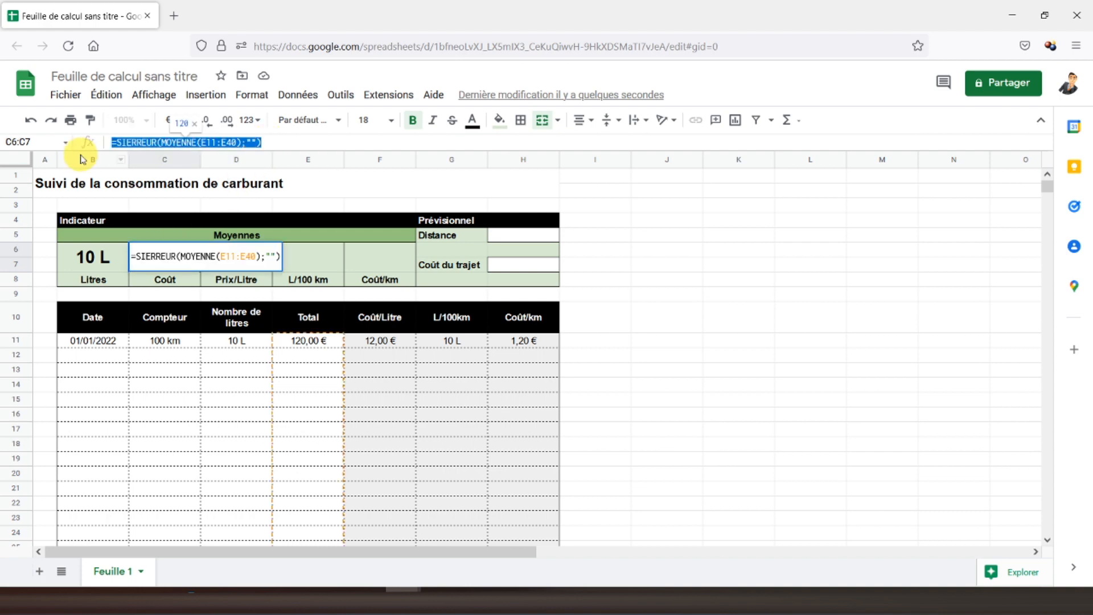
key(Escape)
key(Up)
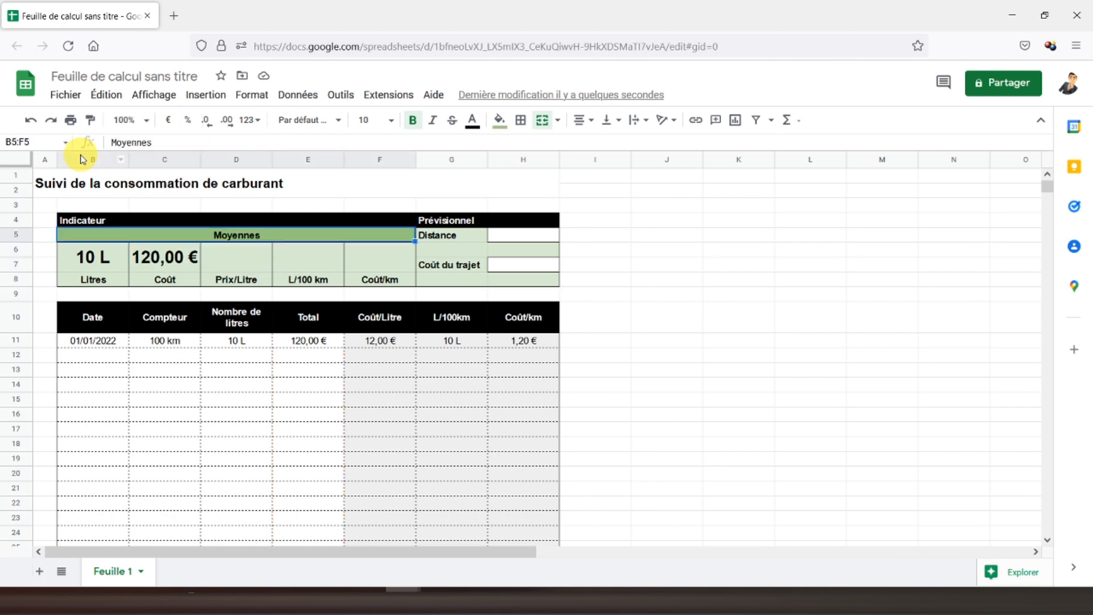
key(Right)
click(211, 254)
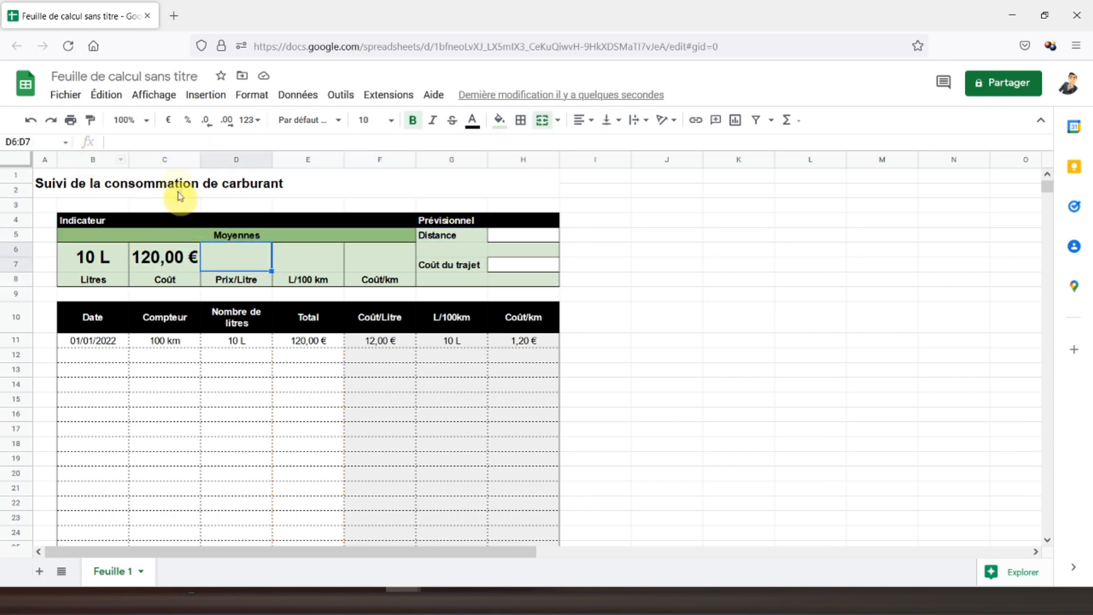
click(155, 143)
key(ctrl+v)
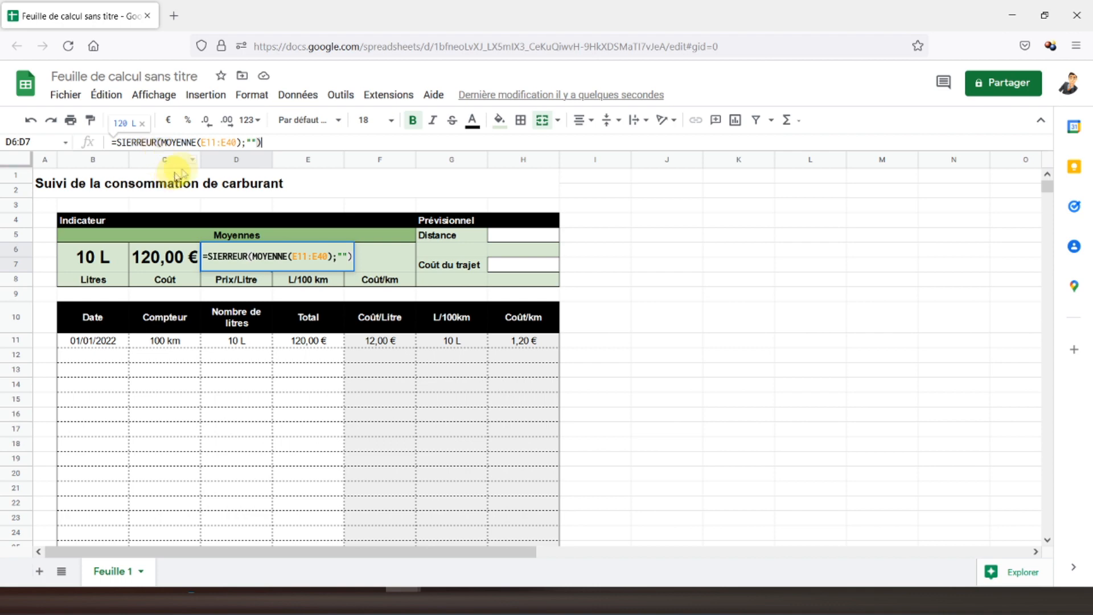
Change the averaged range in the "Prix/Litre" formula in D6 to F11:F40 and format the cell as euro currency
click(207, 141)
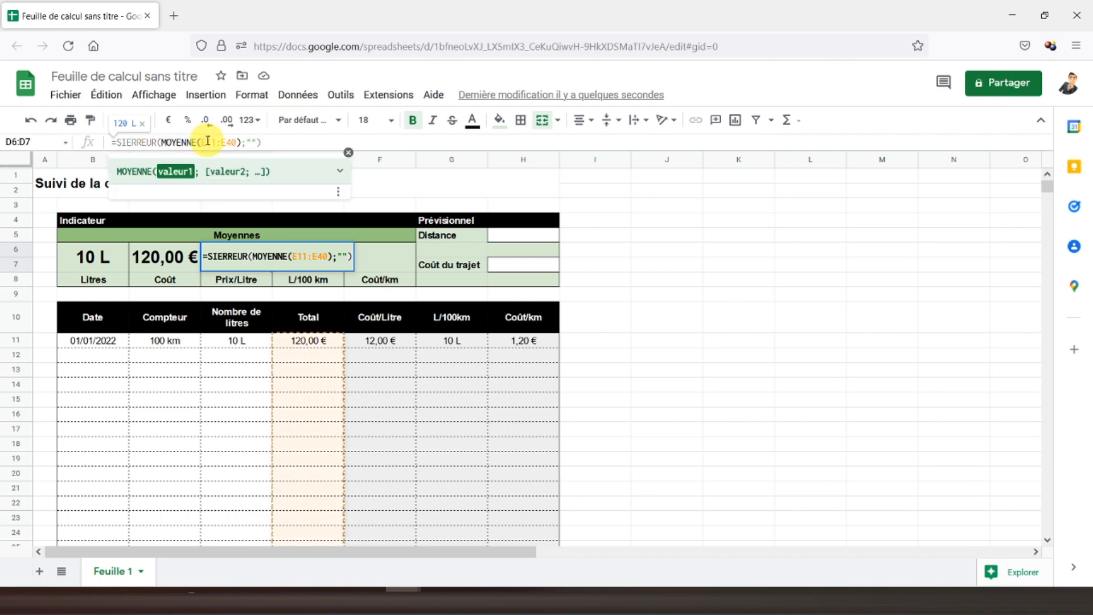
key(Delete)
text(f)
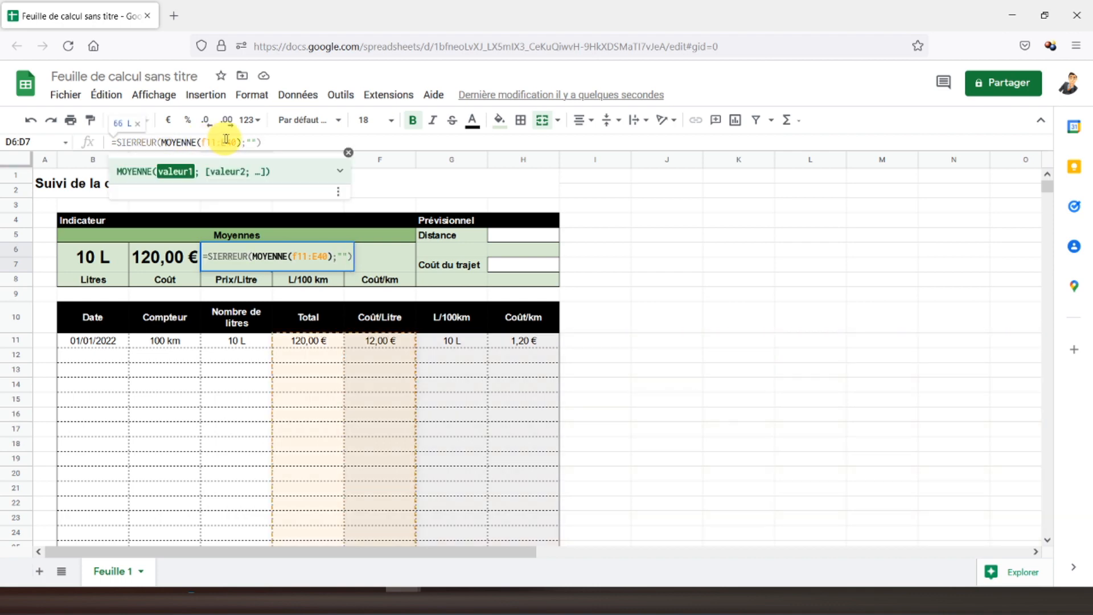
key(Delete)
text(f)
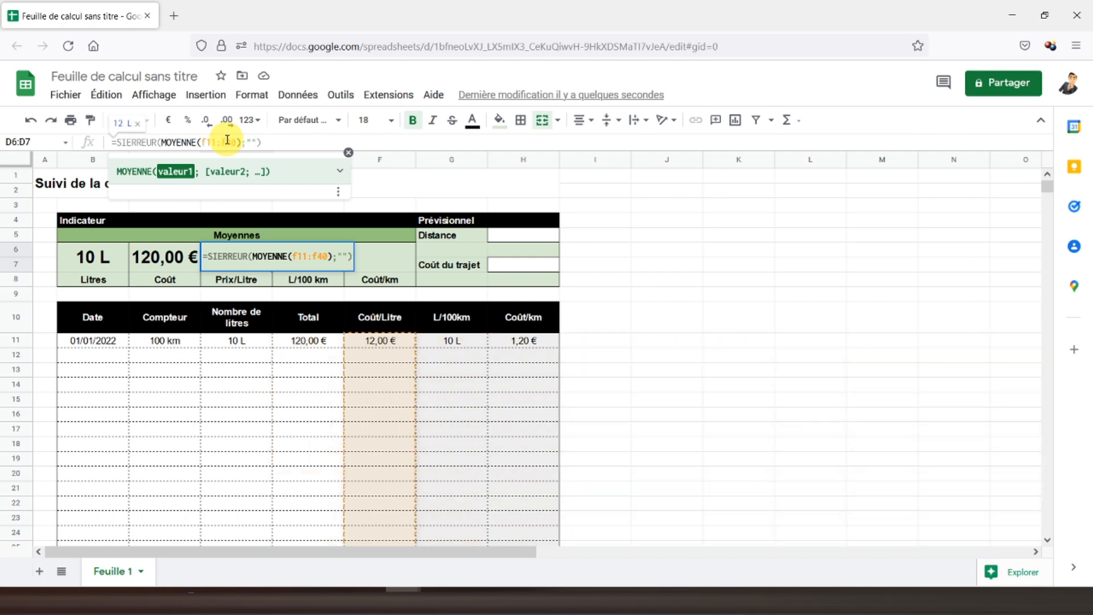
key(Return)
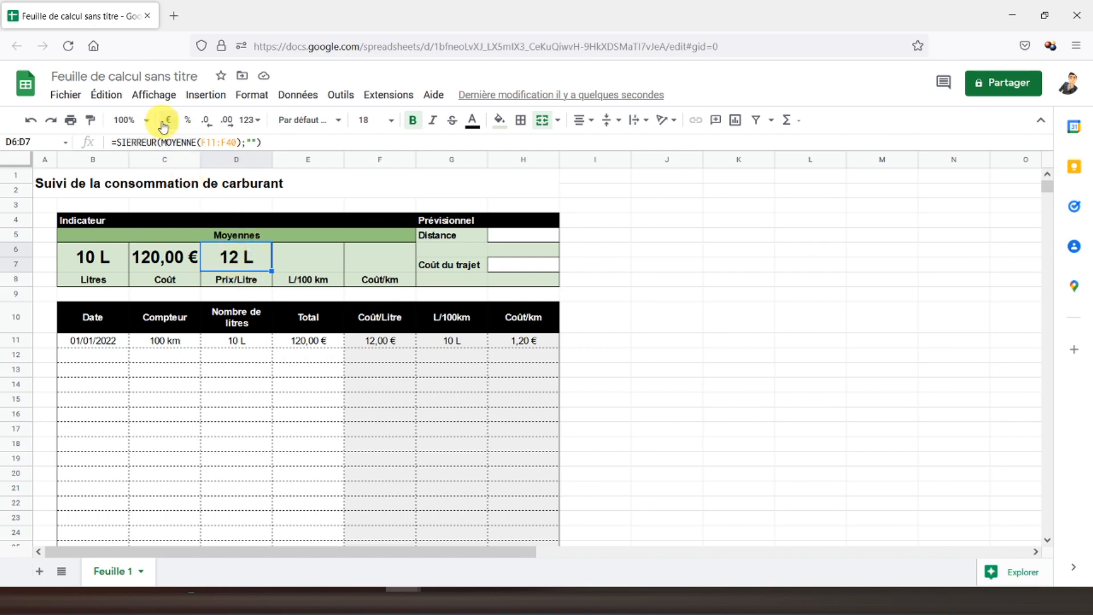
click(164, 122)
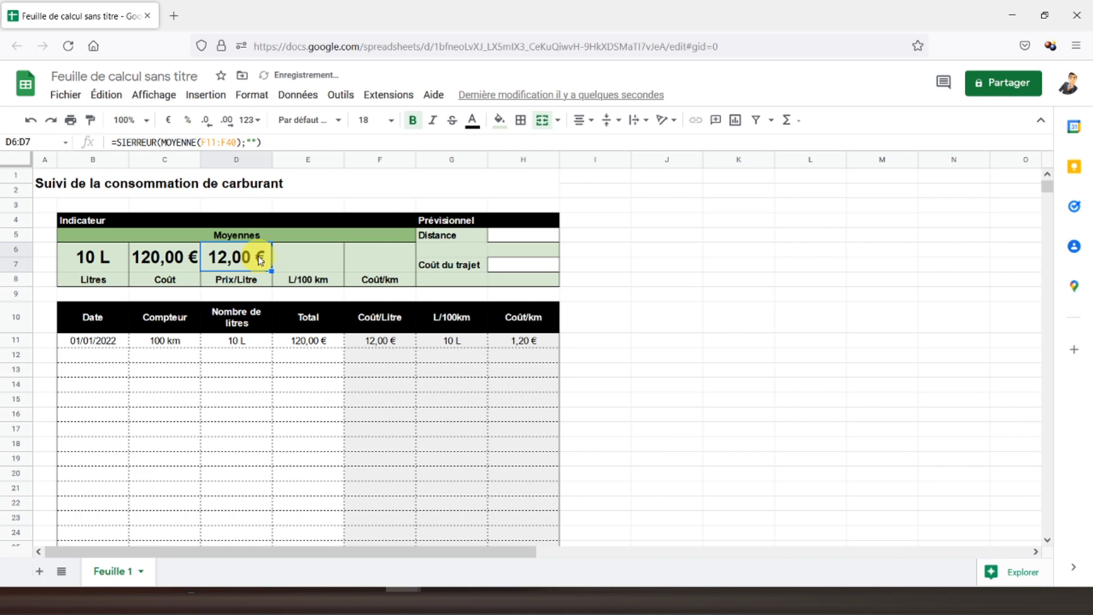
Copy the formula text of the "Prix/Litre" average in D6 into the "L/100 km" average cell E6
click(318, 258)
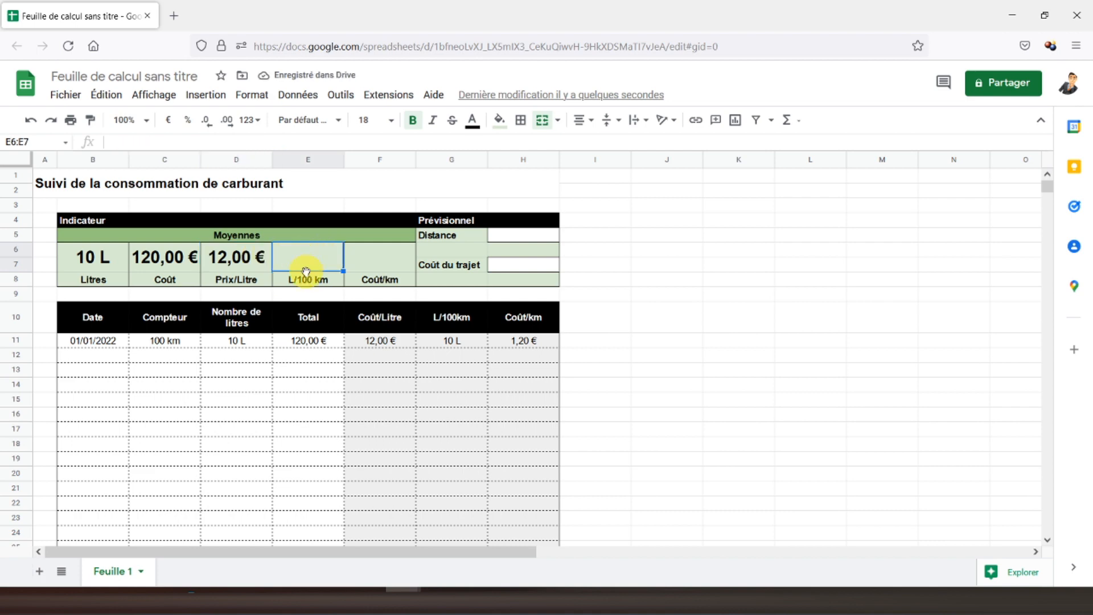
click(231, 256)
drag(261, 142, 52, 147)
key(ctrl+c)
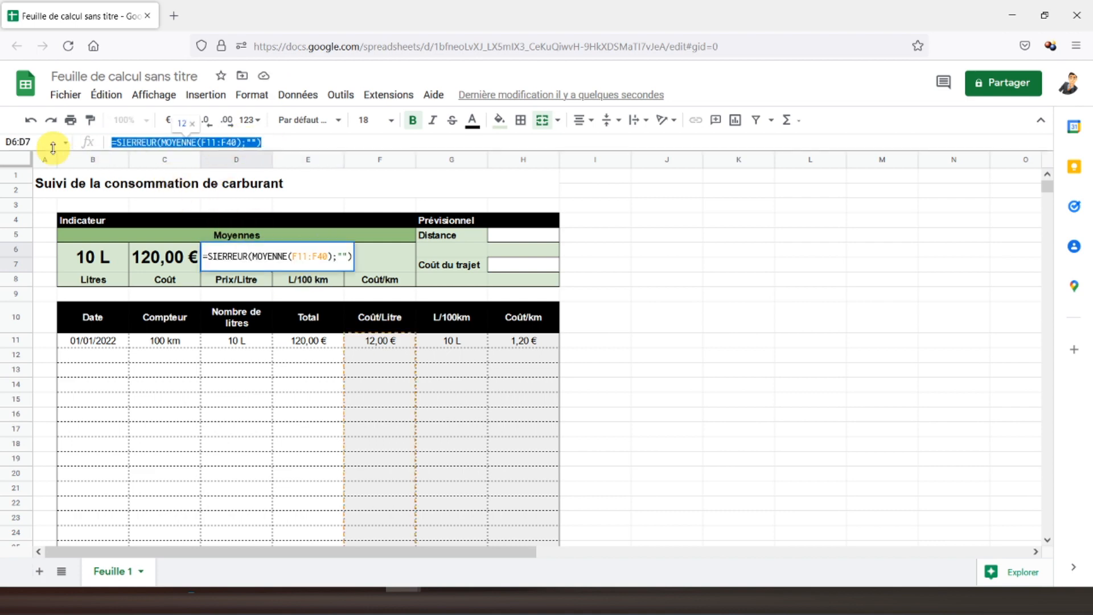
key(Escape)
key(Up)
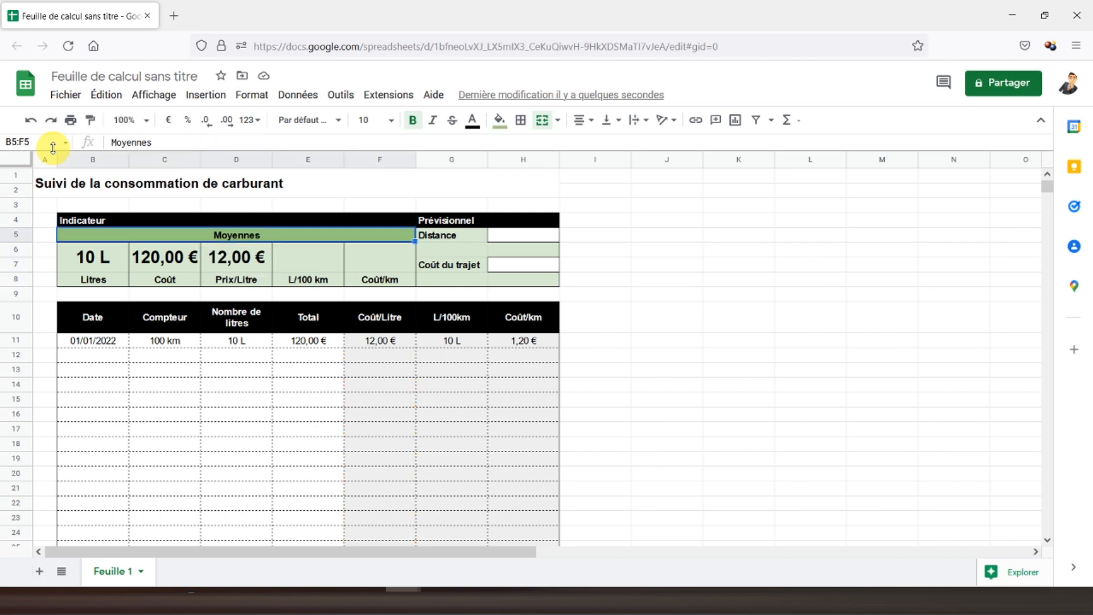
key(Down)
key(Right)
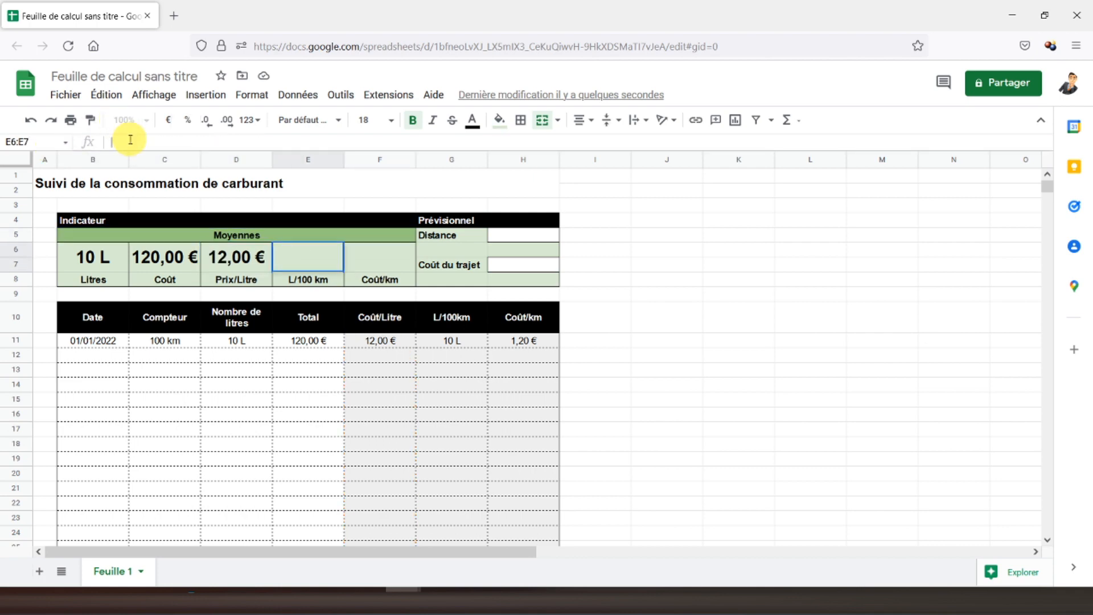
right_click(132, 141)
click(151, 243)
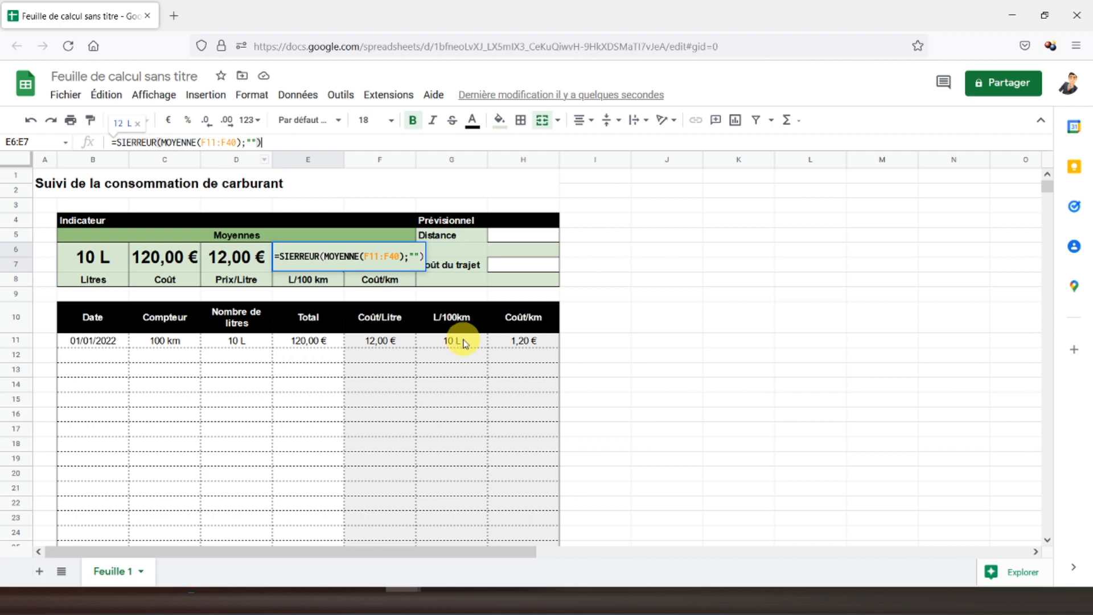
Change the averaged range in the "L/100 km" formula in E6 to G11:G40
click(207, 142)
key(BackSpace)
text(g)
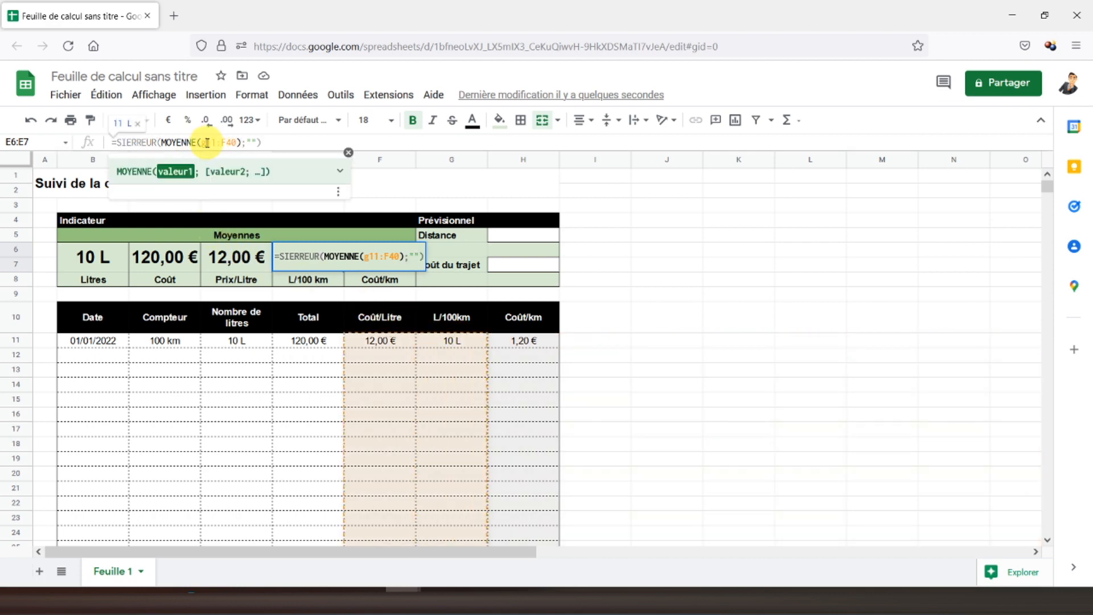
click(226, 145)
key(BackSpace)
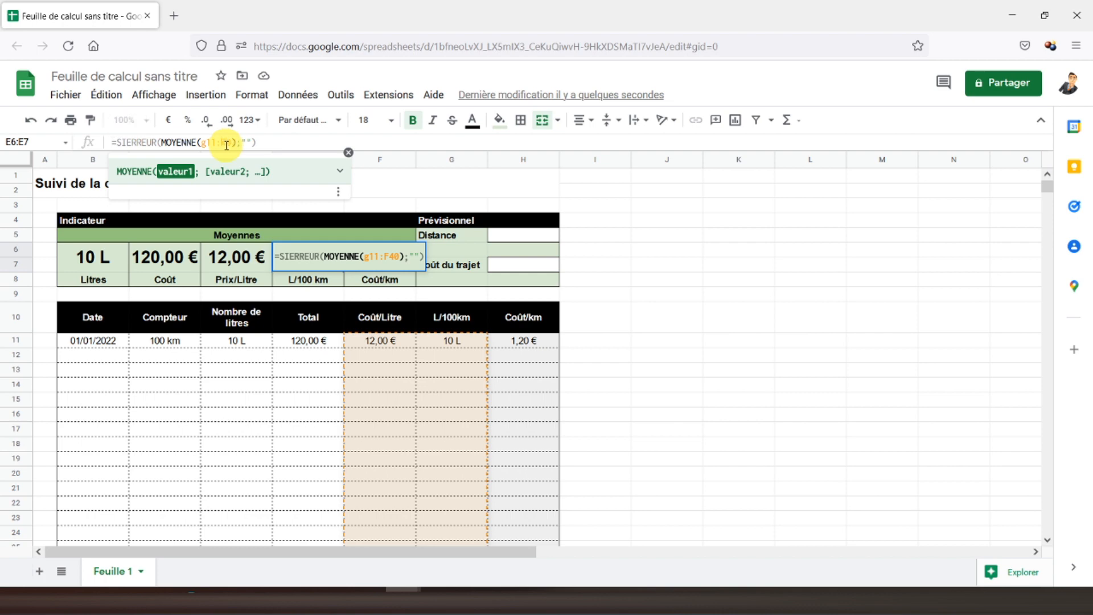
text(g)
key(Return)
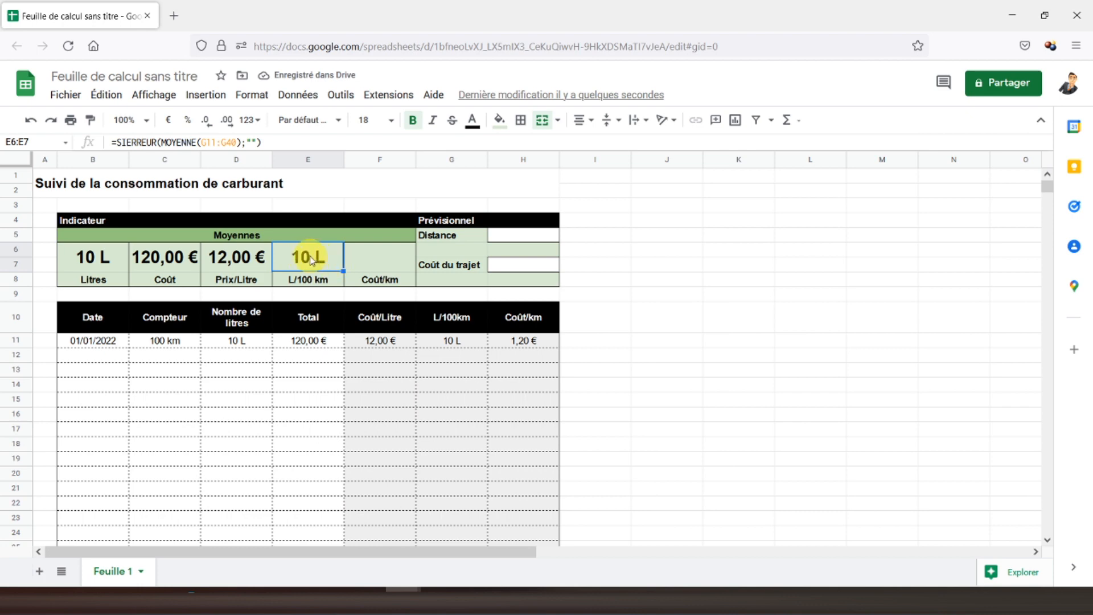
Copy the formula text of the "L/100 km" average in E6 into the "Coût/km" average cell F6
click(386, 257)
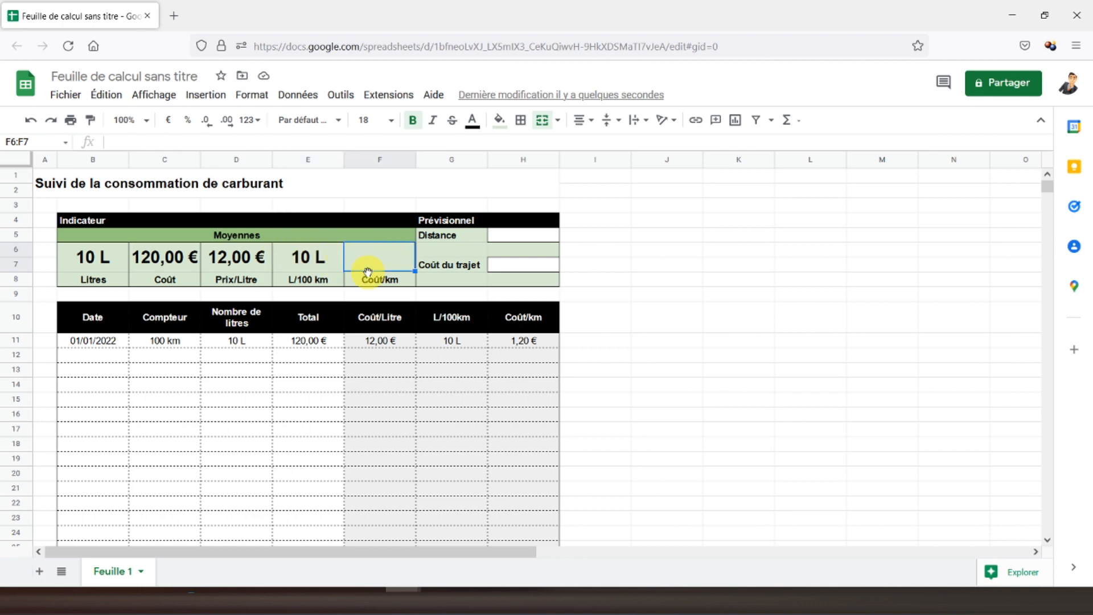
click(312, 254)
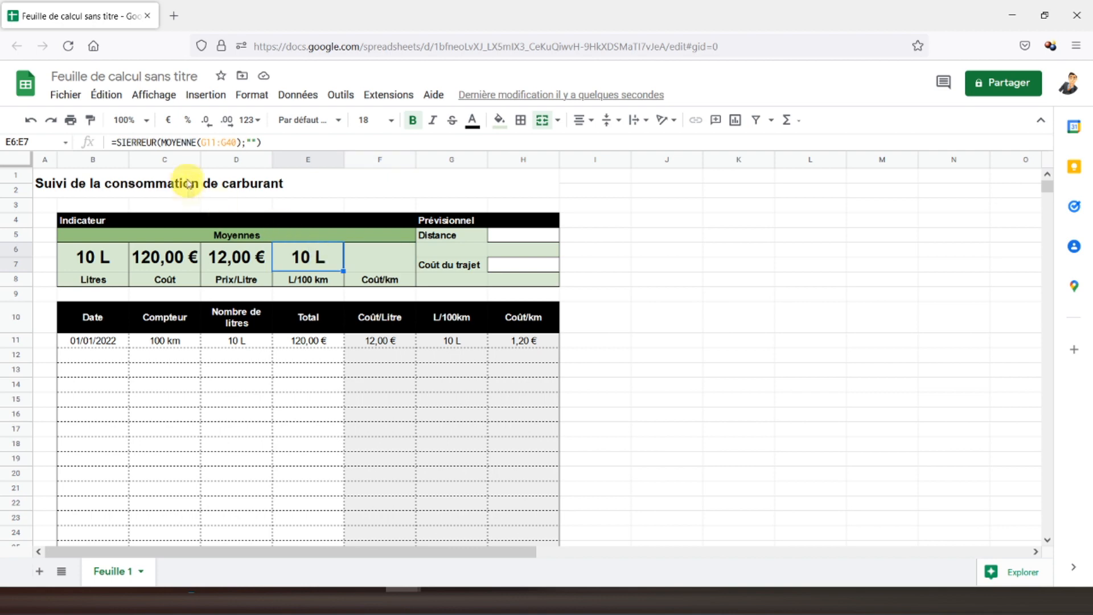
drag(262, 142, 103, 143)
key(ctrl+c)
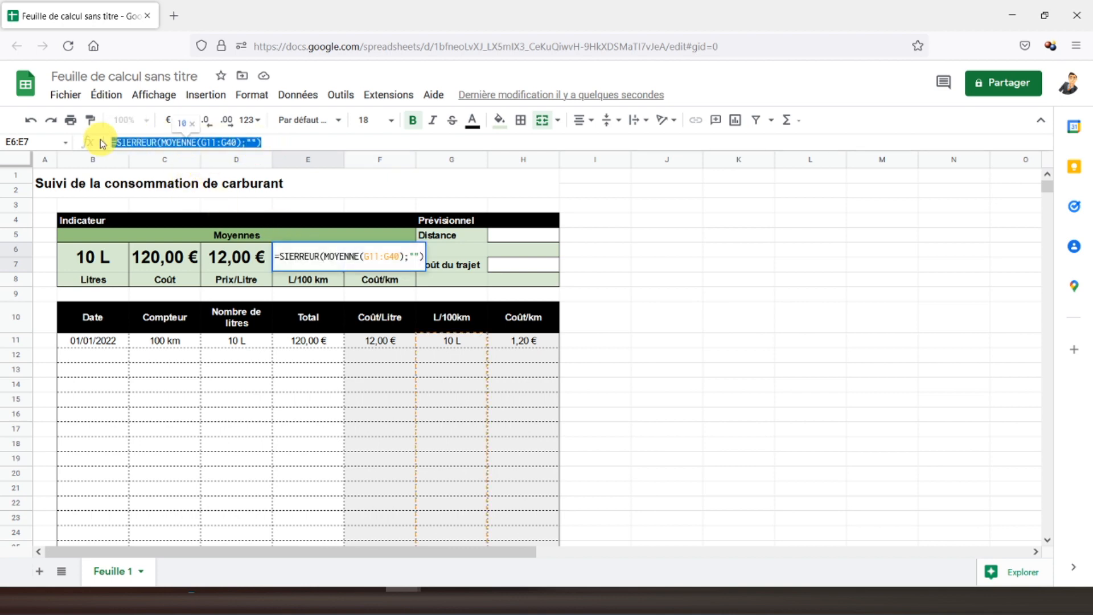
click(366, 274)
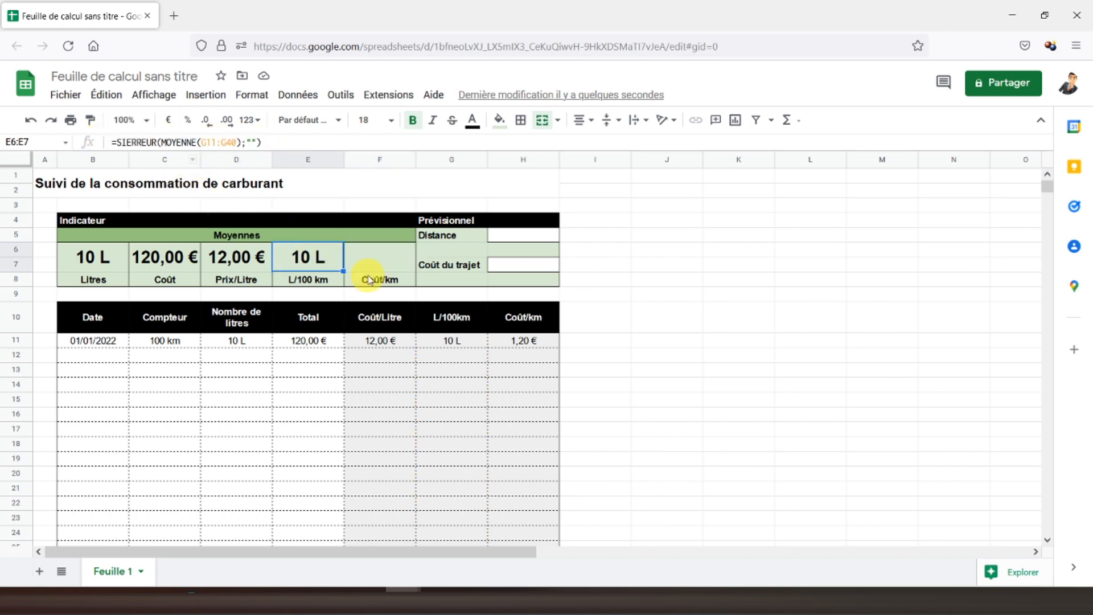
click(187, 144)
right_click(188, 144)
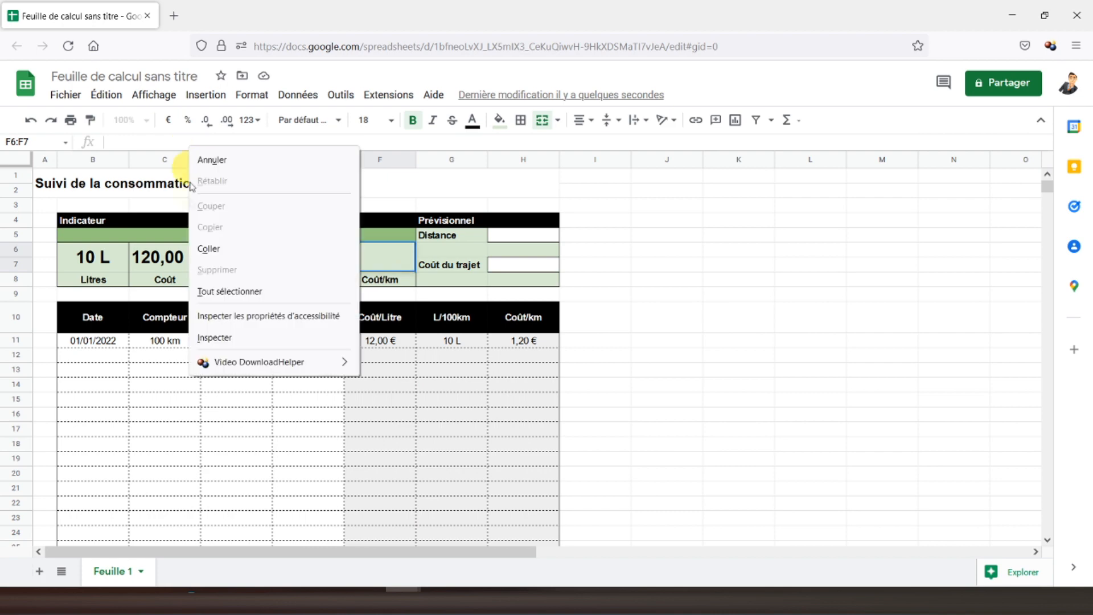
click(200, 246)
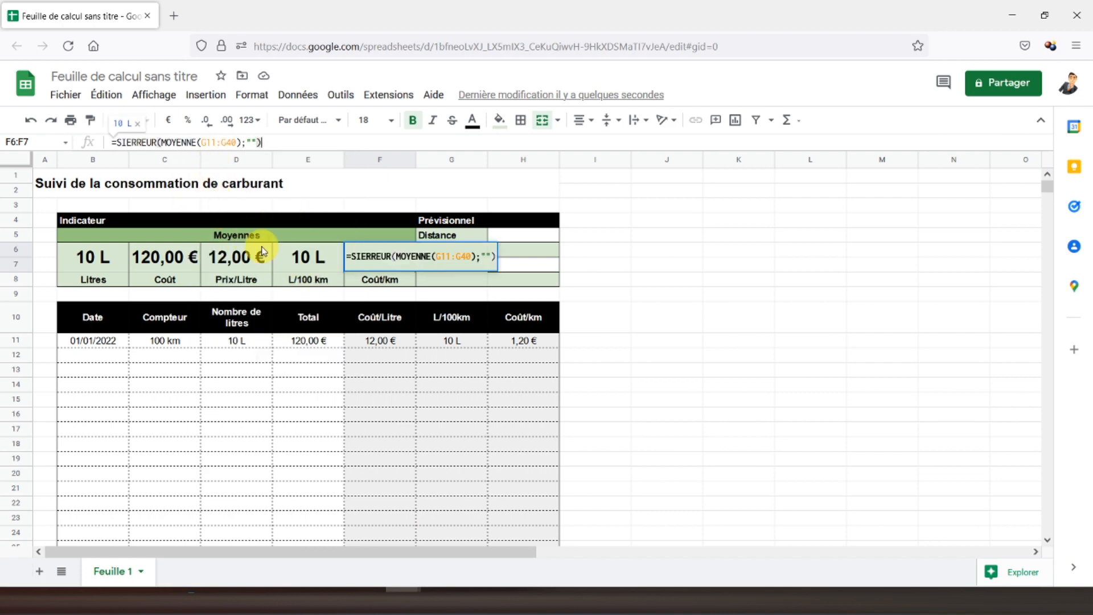
Change the averaged range in the "Coût/km" formula in F6 to H11:H40 and format the cell as euro currency
click(205, 143)
key(Delete)
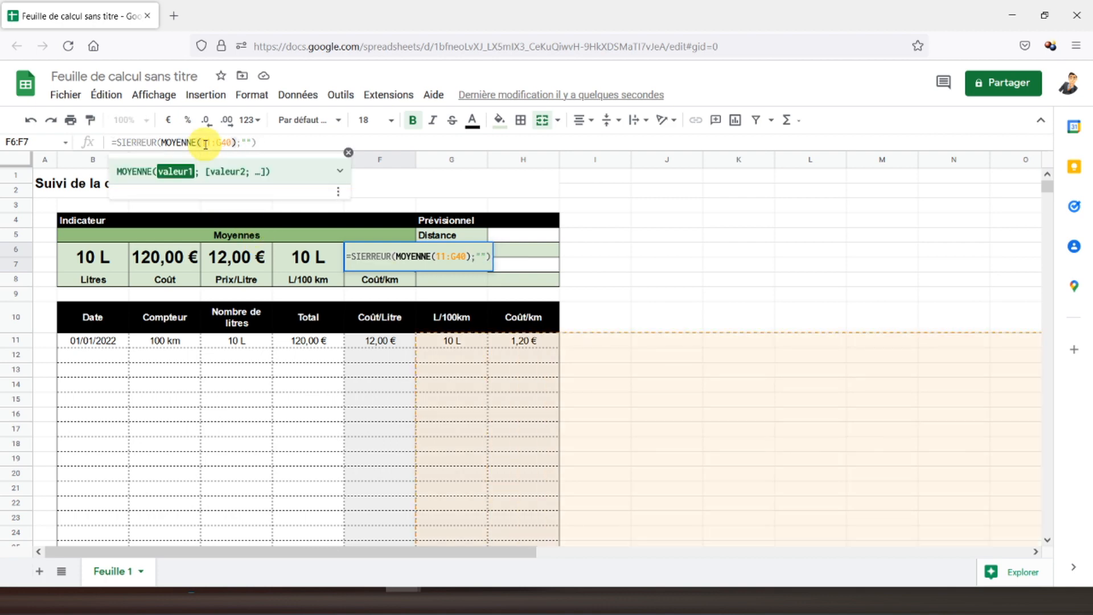
text(h)
key(Delete)
text(h)
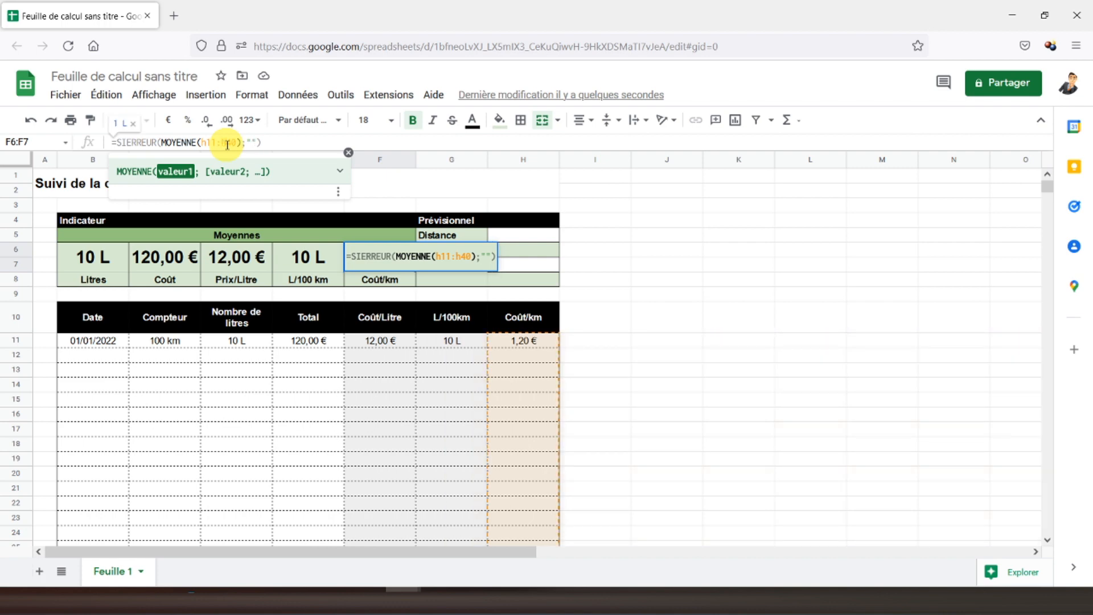
key(Return)
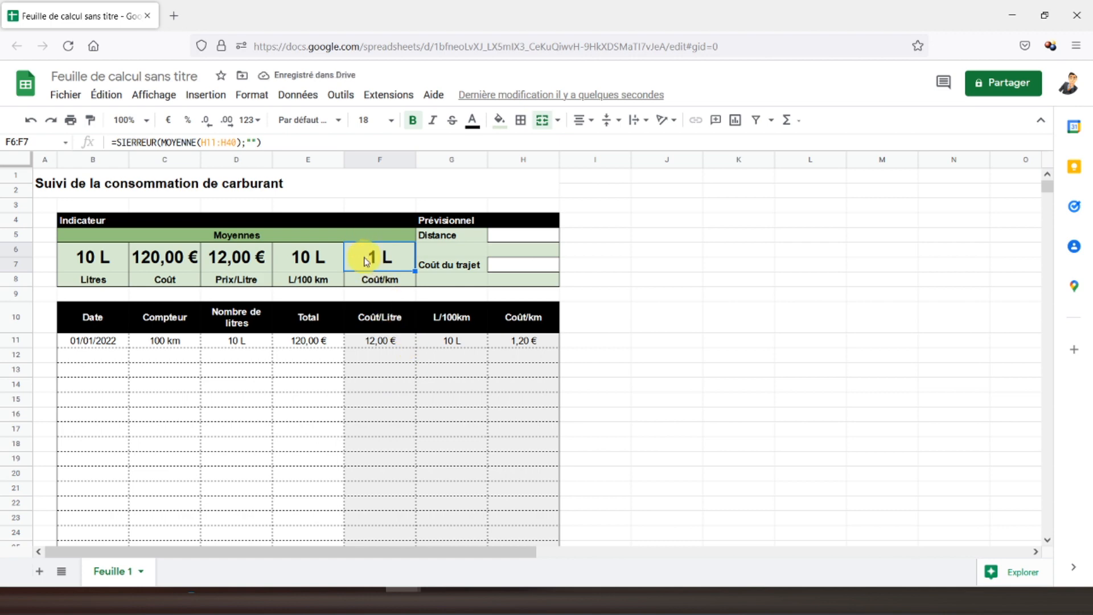
click(170, 127)
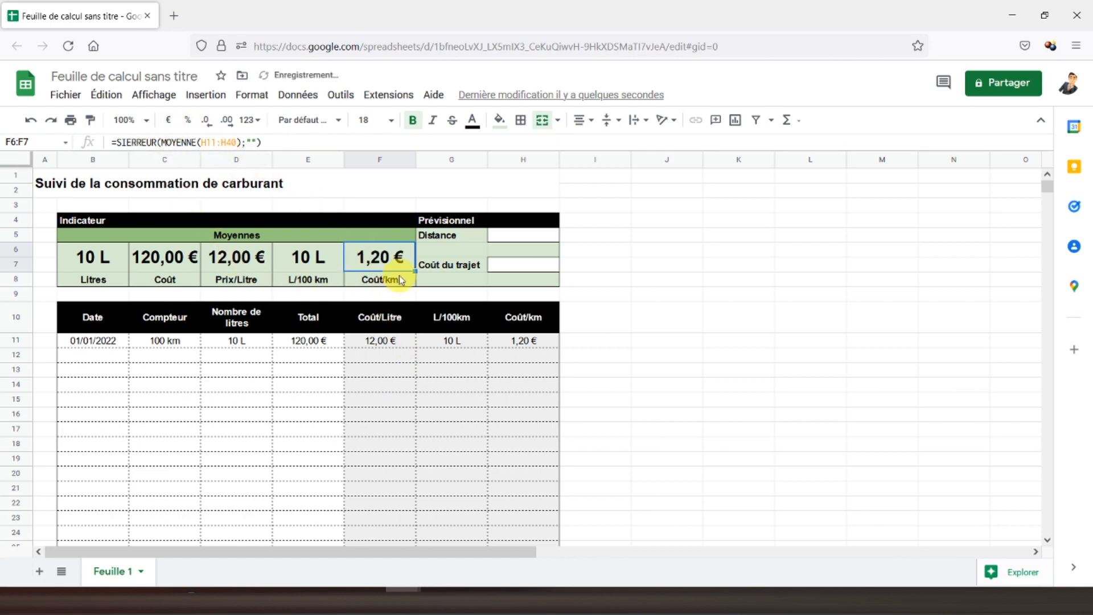
Fill in a second refuelling entry in row 12 with date 02/01/2022, odometer 120, 11 litres and total 150
click(88, 358)
text(02/01/2022)
key(Tab)
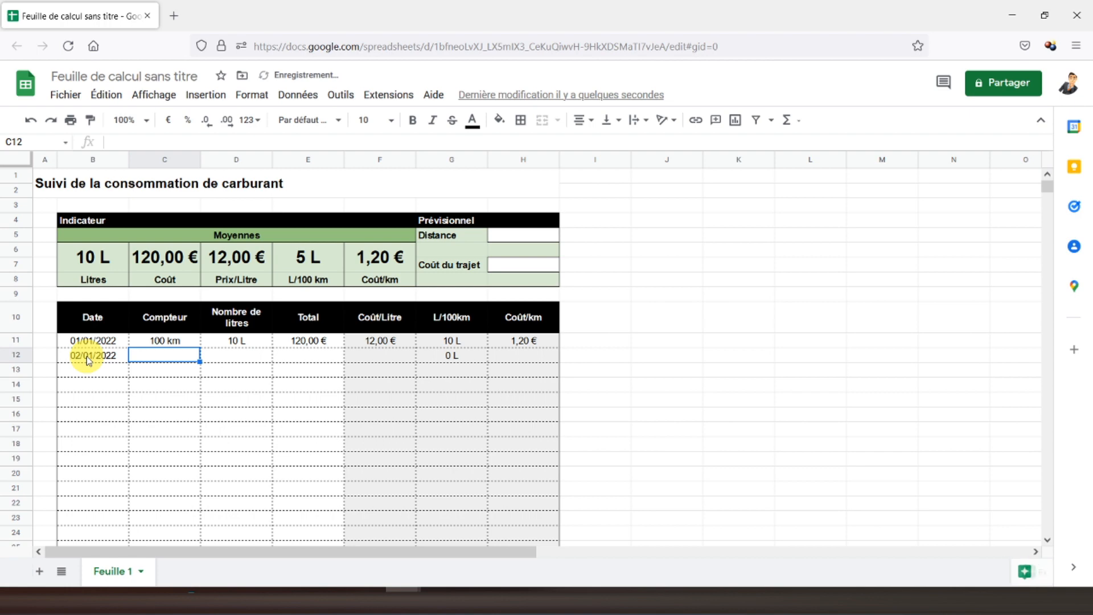
text(120)
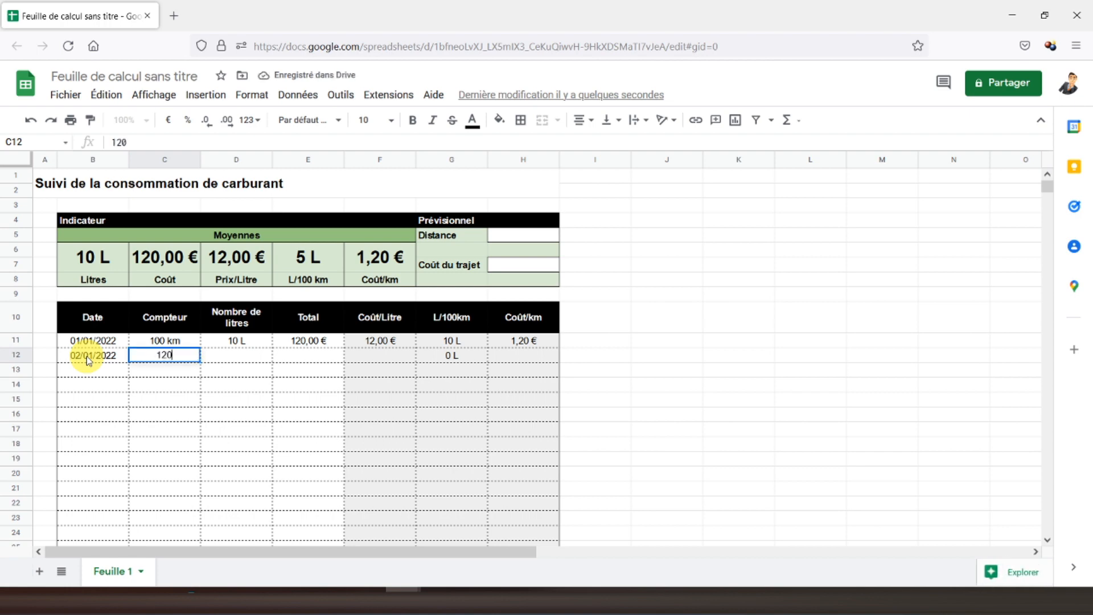
key(Tab)
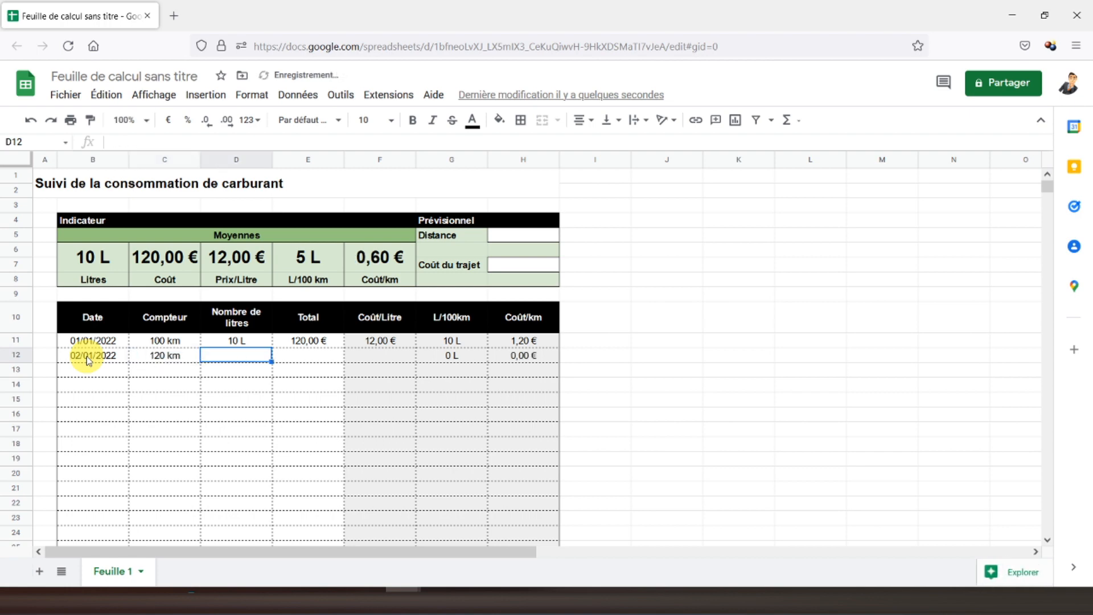
text(11)
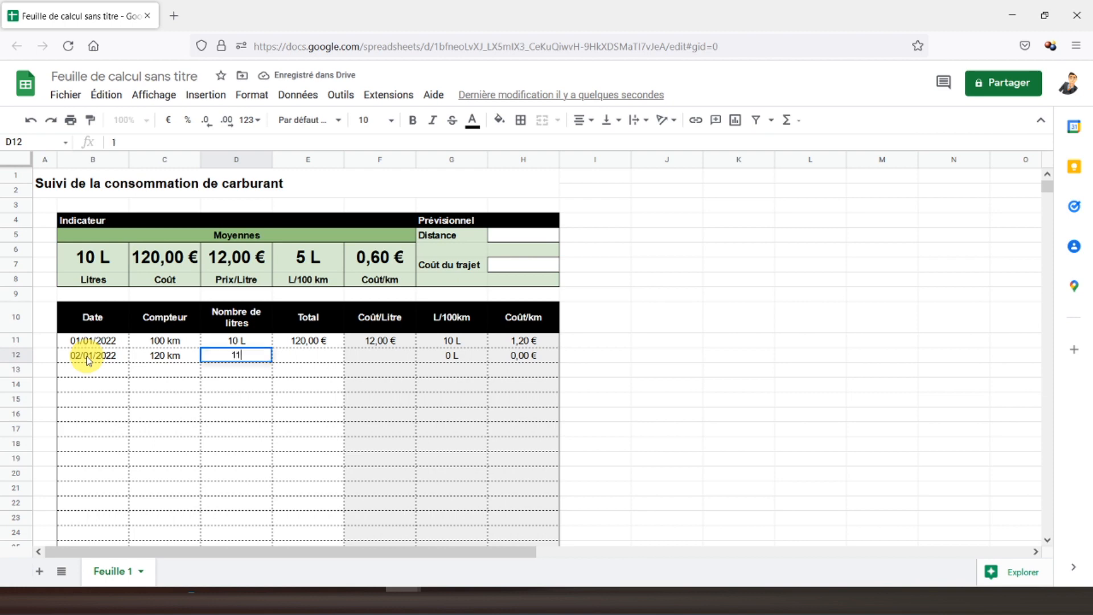
key(Tab)
text(150)
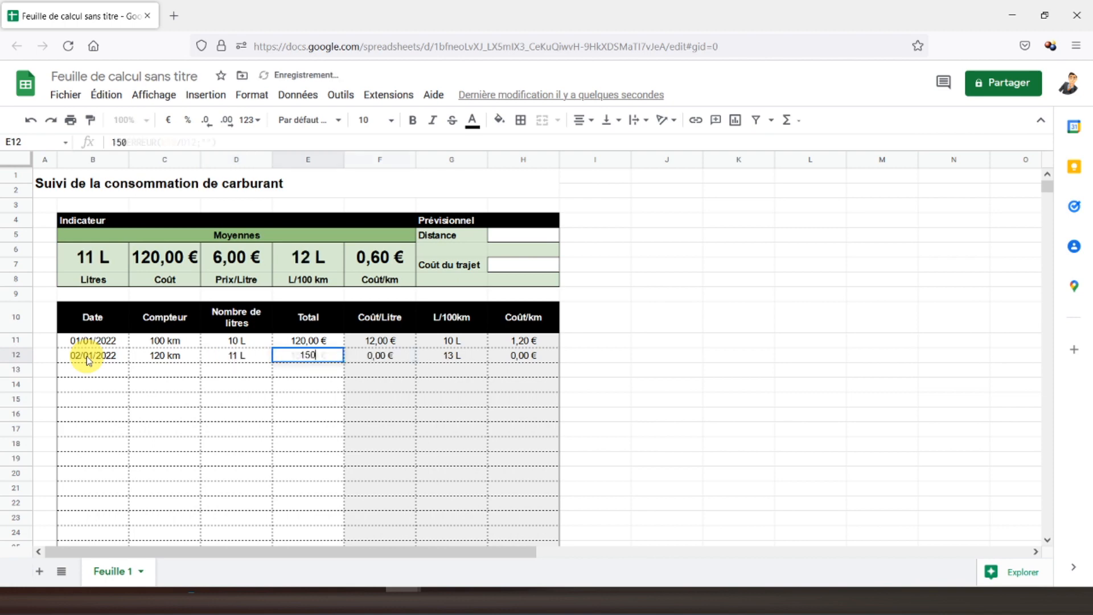
key(Tab)
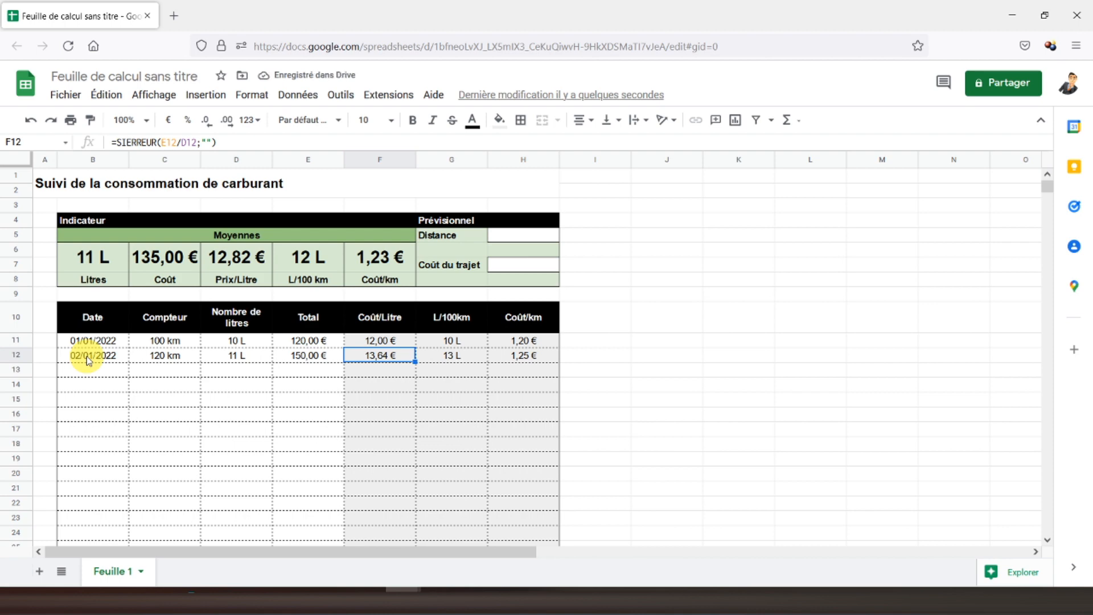
key(Tab)
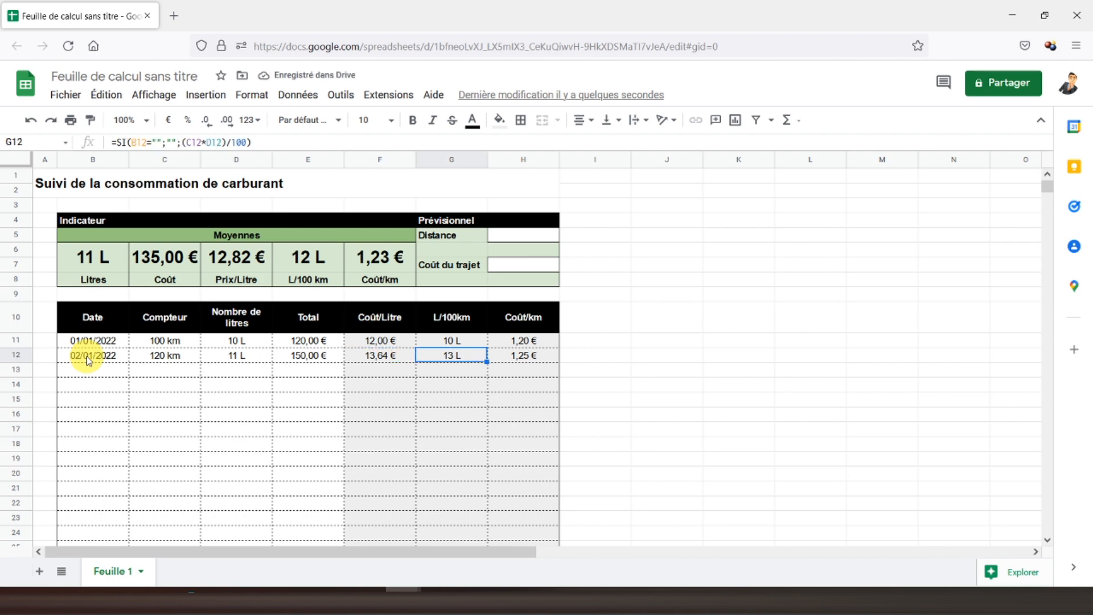
key(Tab)
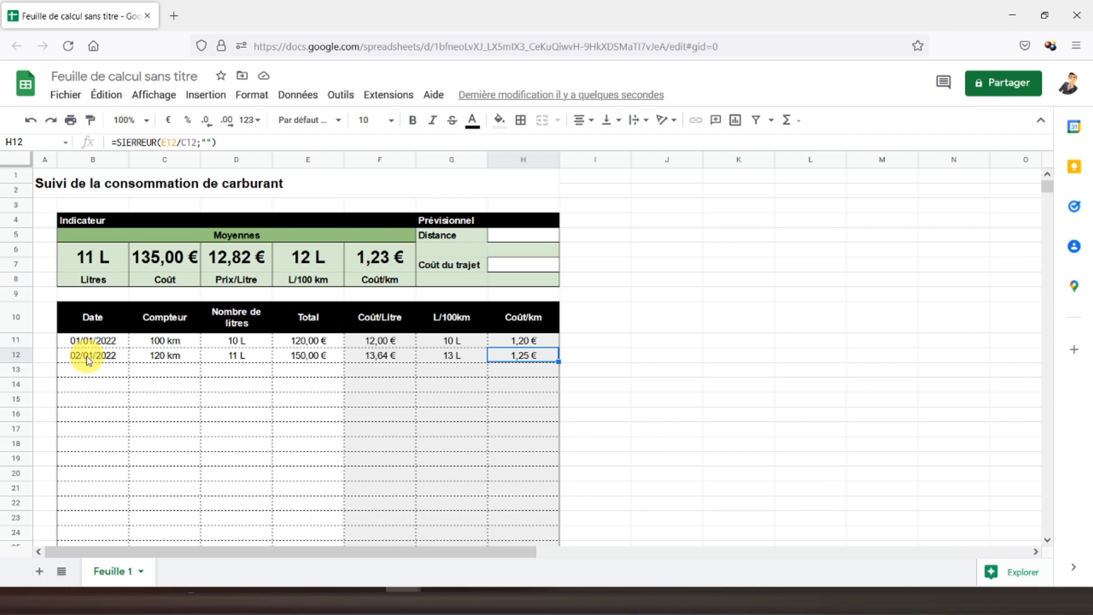
Enter the formula =H5*F6 in the "Coût du trajet" cell H7 to multiply the distance by the average cost per km
key(Up)
key(Up)
key(Up)
key(Up)
key(Up)
key(Up)
key(Up)
key(Down)
key(Down)
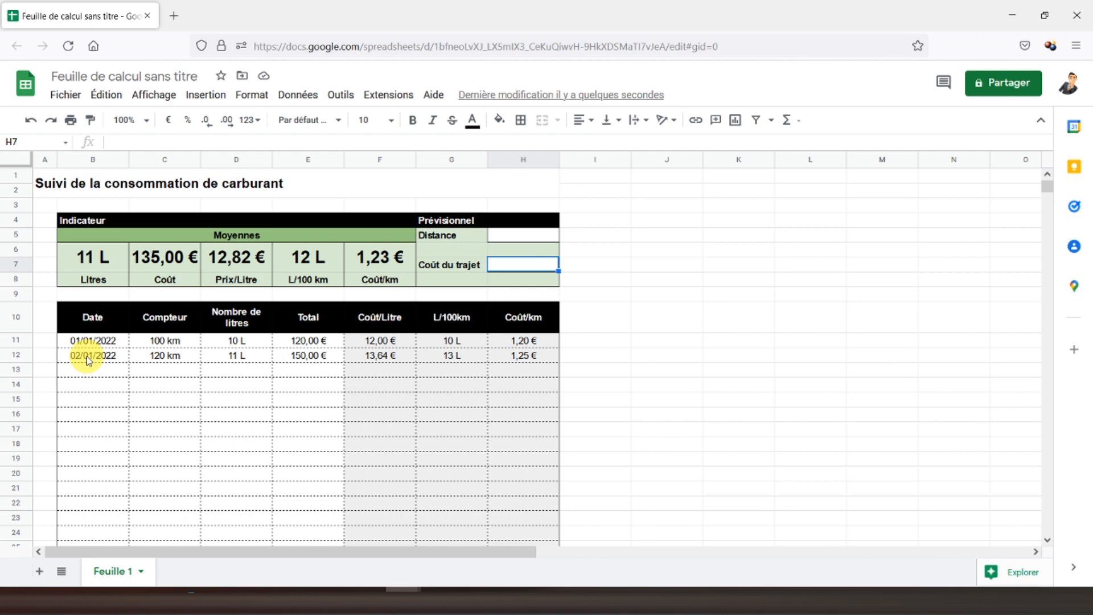
text(=)
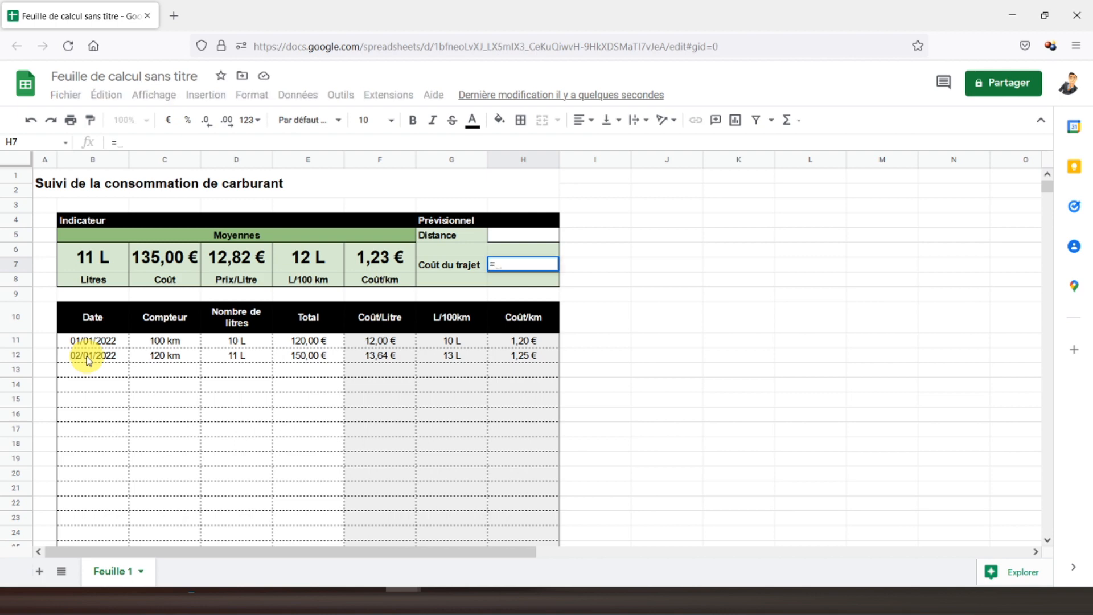
click(522, 238)
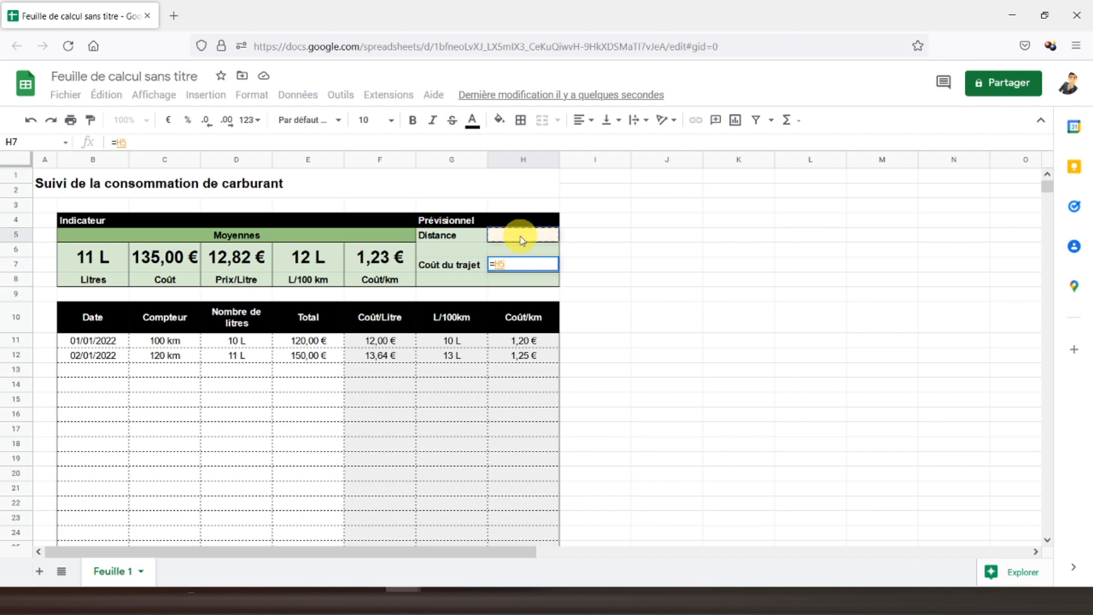
text(*)
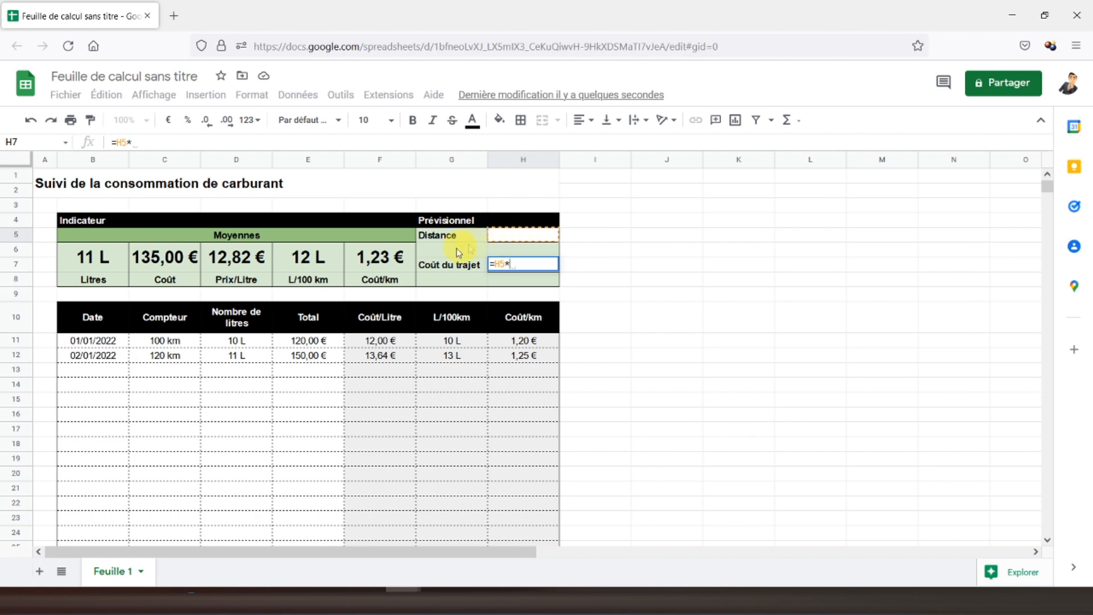
click(385, 262)
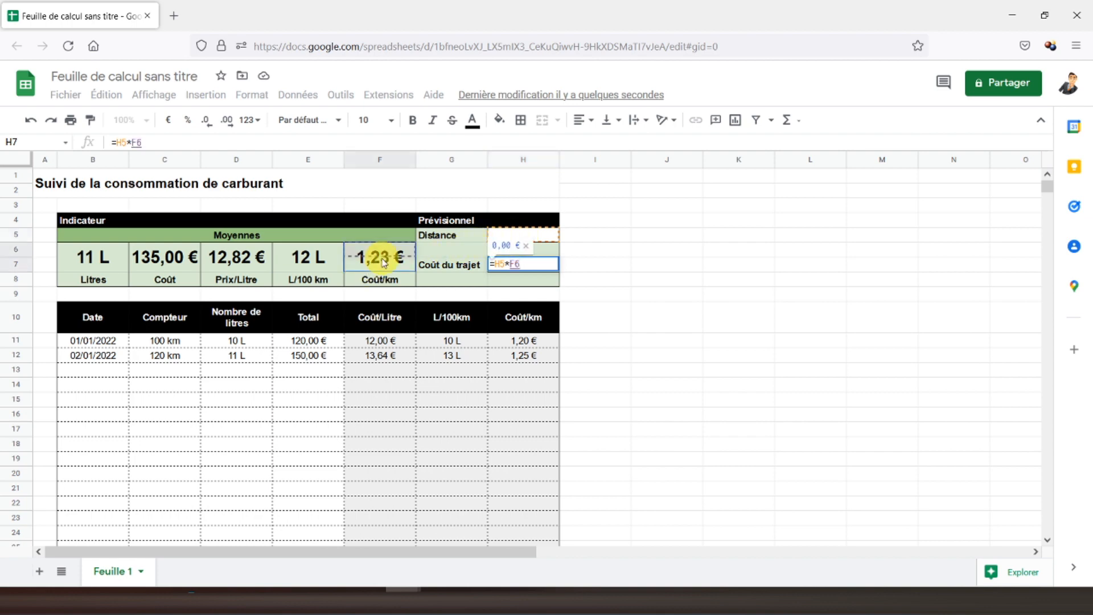
key(Return)
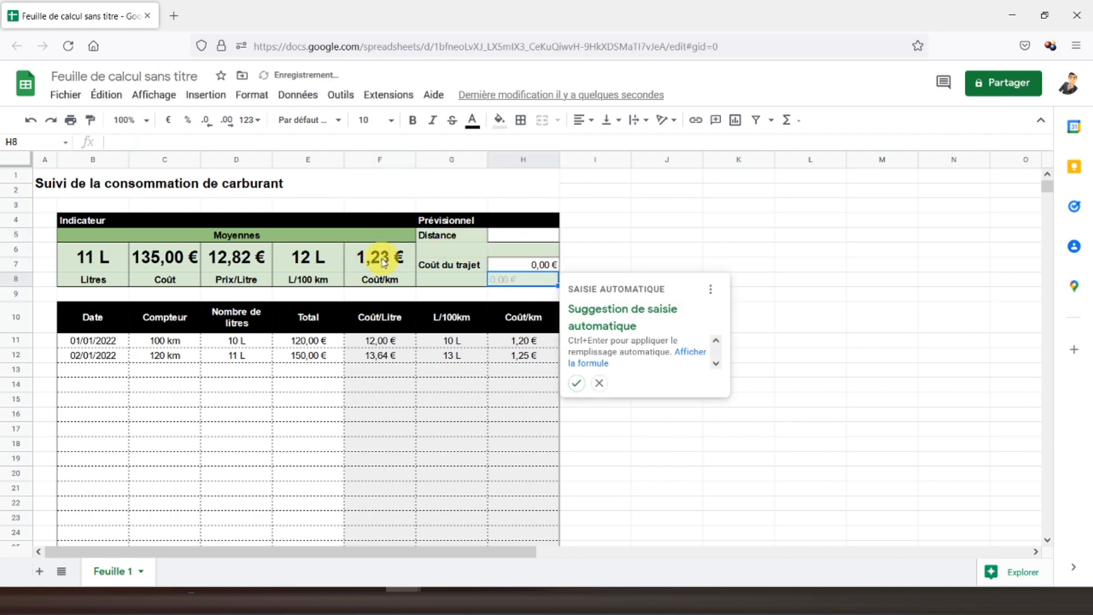
click(449, 285)
click(228, 354)
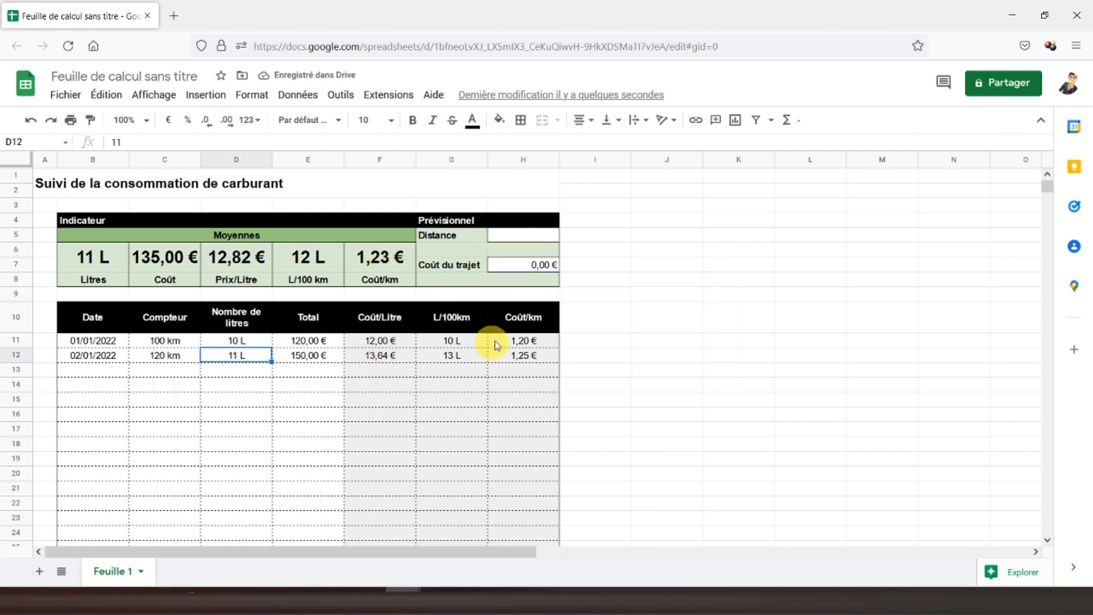
click(52, 176)
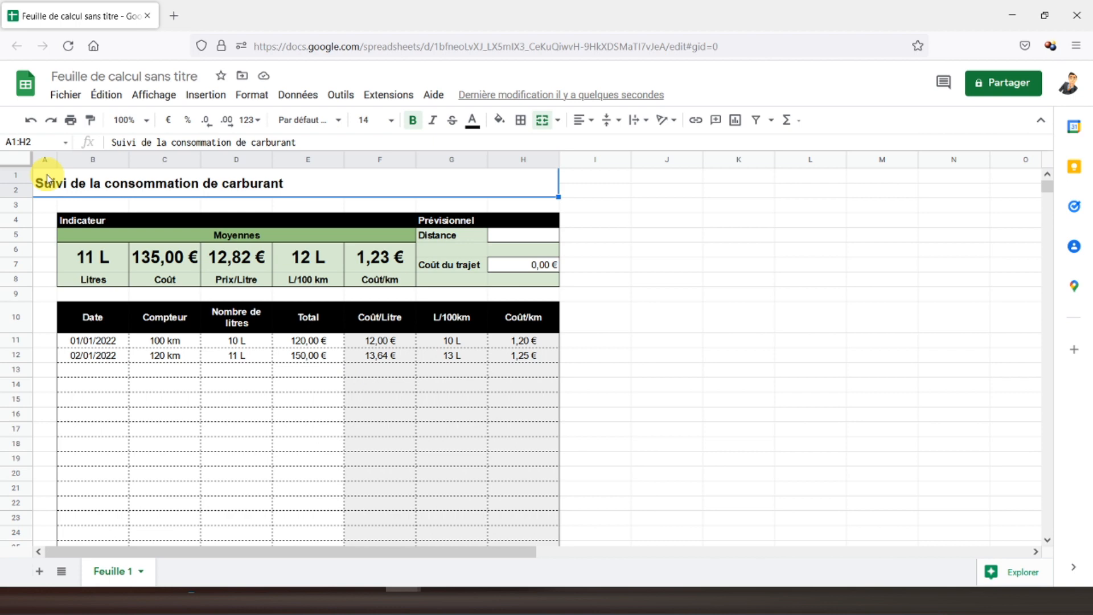
Fill the "Coût du trajet" result cell H7 with light grey and make its value bold
click(515, 267)
click(500, 118)
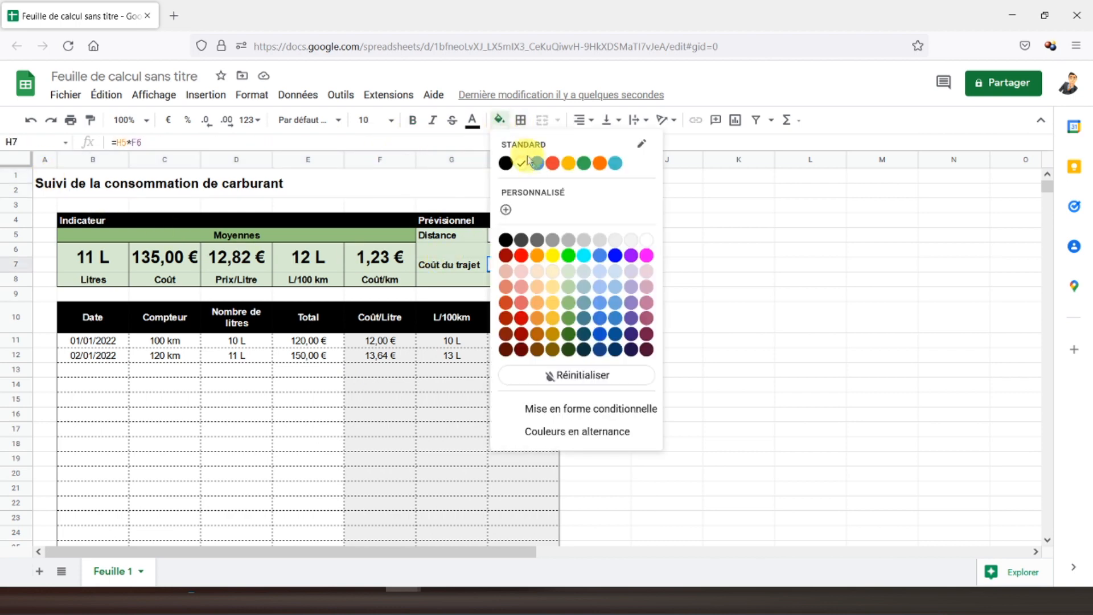
click(602, 246)
click(409, 316)
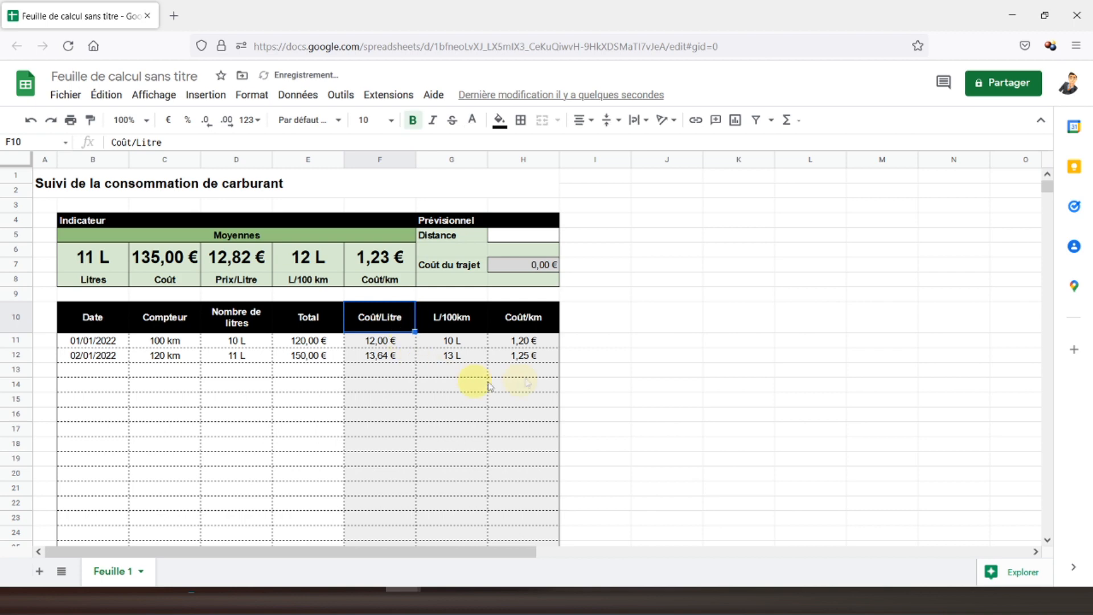
click(523, 266)
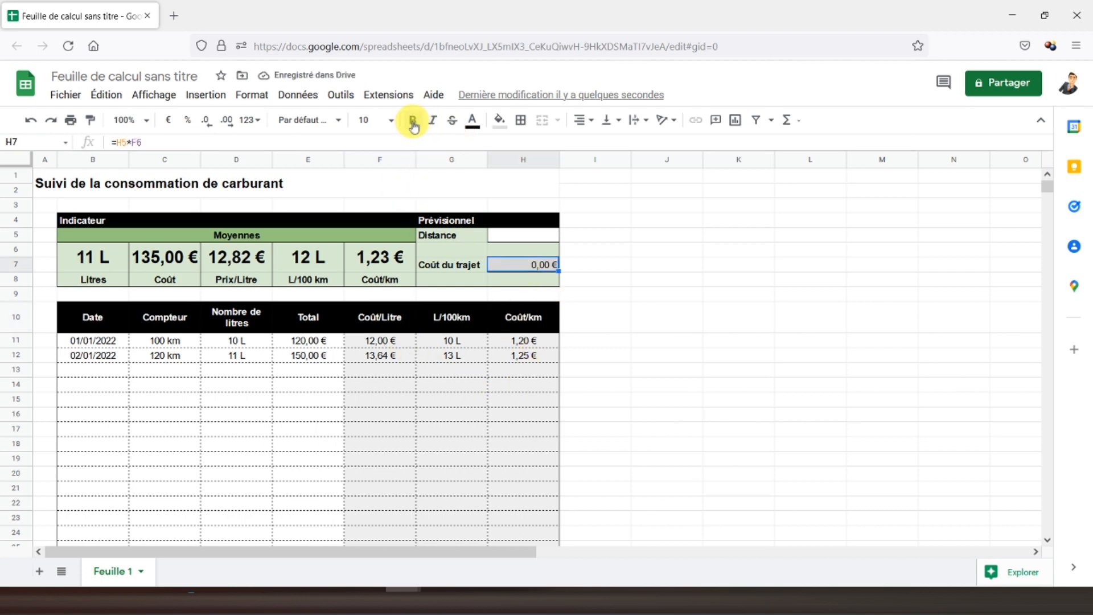
Apply the custom number format 0" km" to the "Distance" cell H5
click(508, 239)
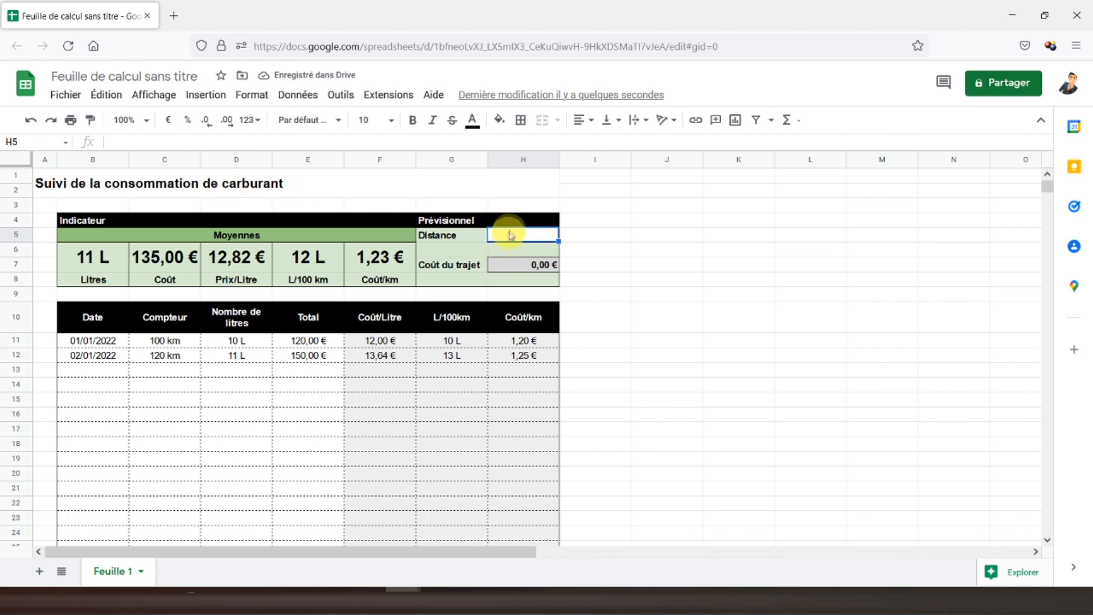
click(237, 96)
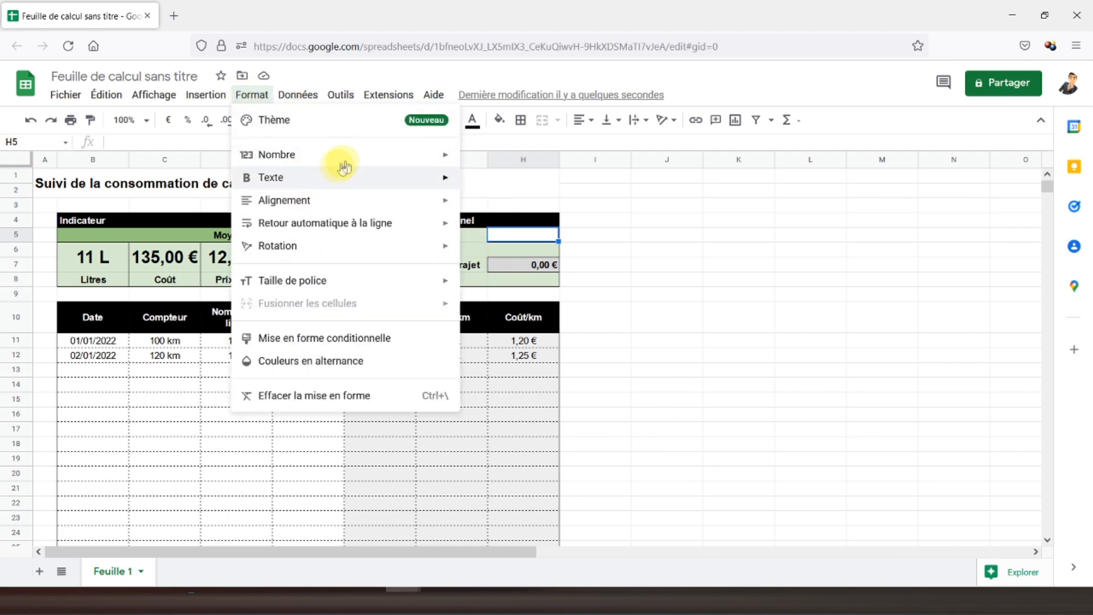
mouse_move(419, 155)
click(549, 570)
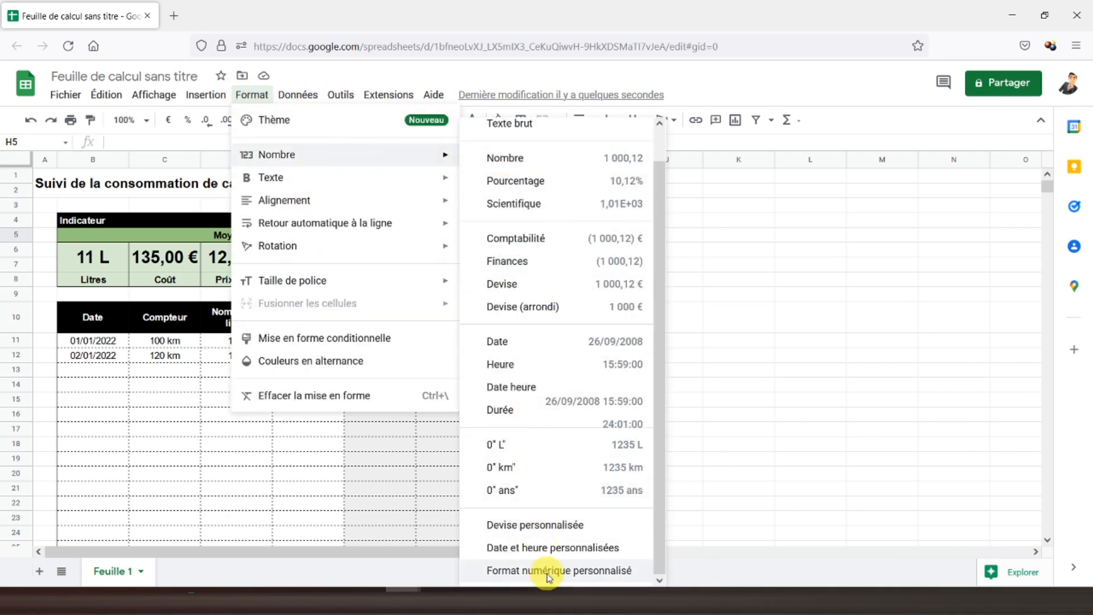
click(472, 278)
click(681, 182)
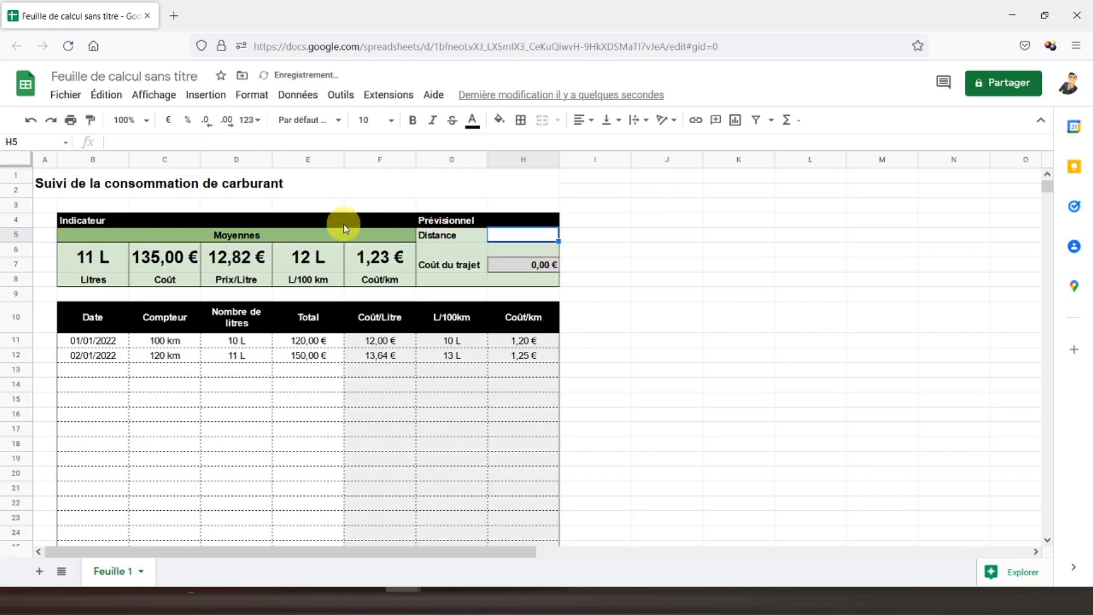
Enter a distance of 100 in H5 and check the resulting trip cost in H7
text(100)
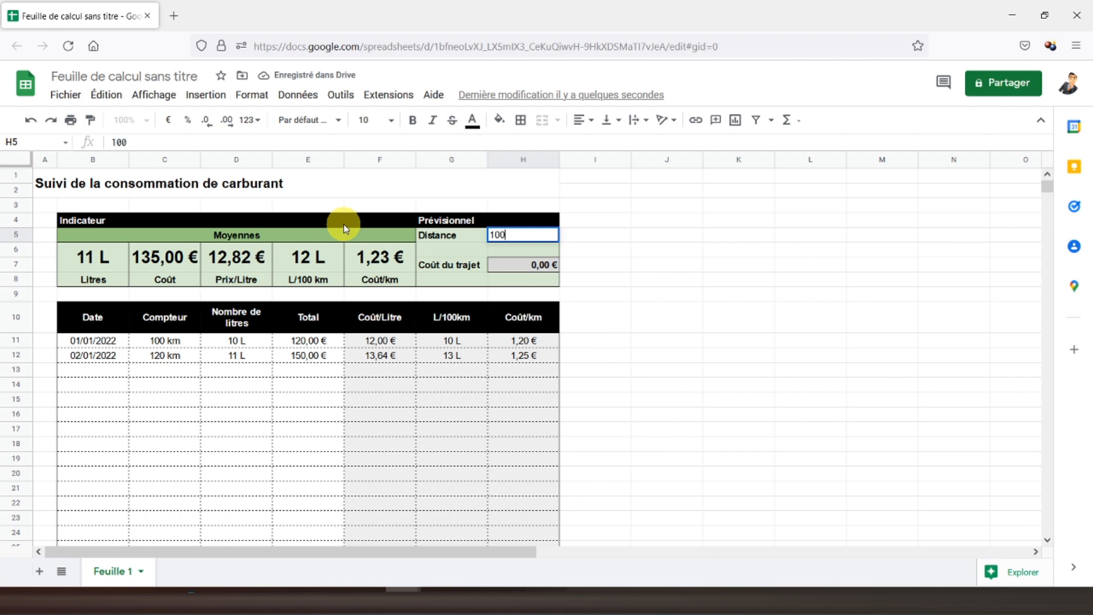
key(Return)
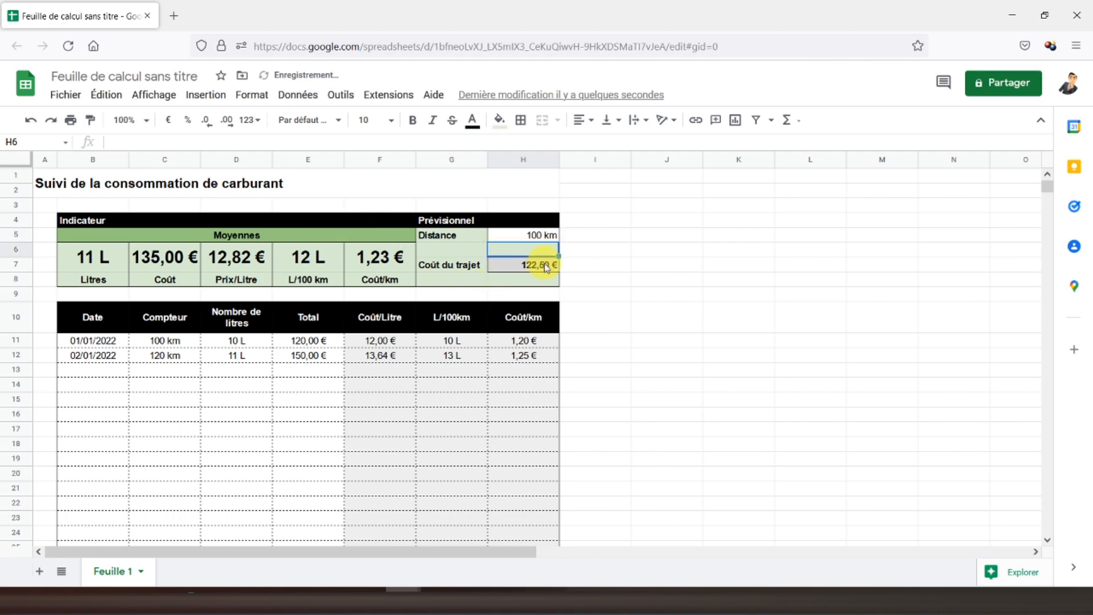
click(527, 265)
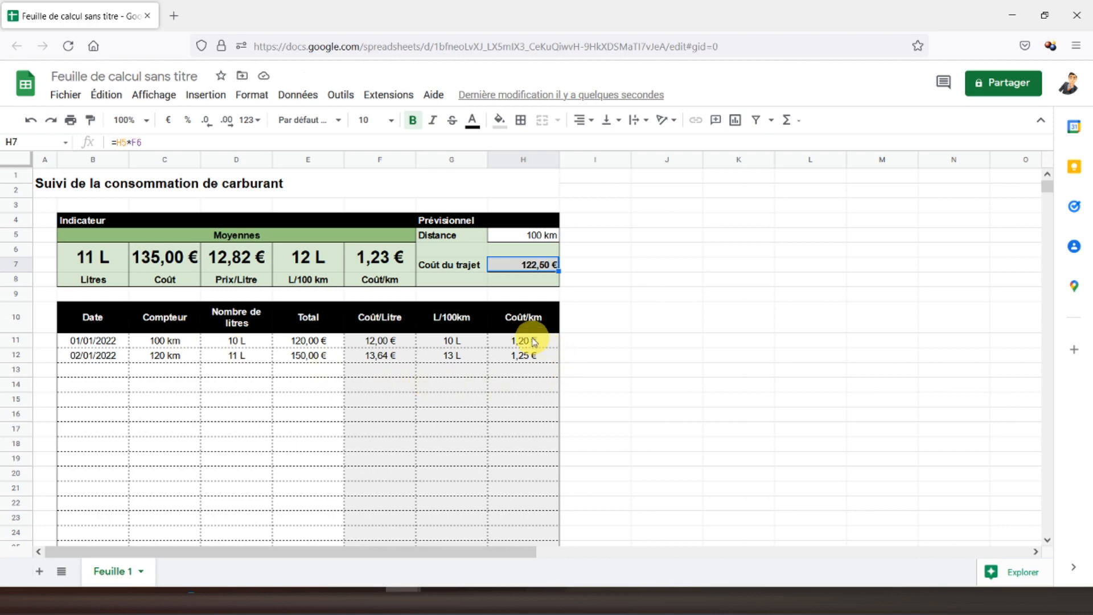
click(522, 356)
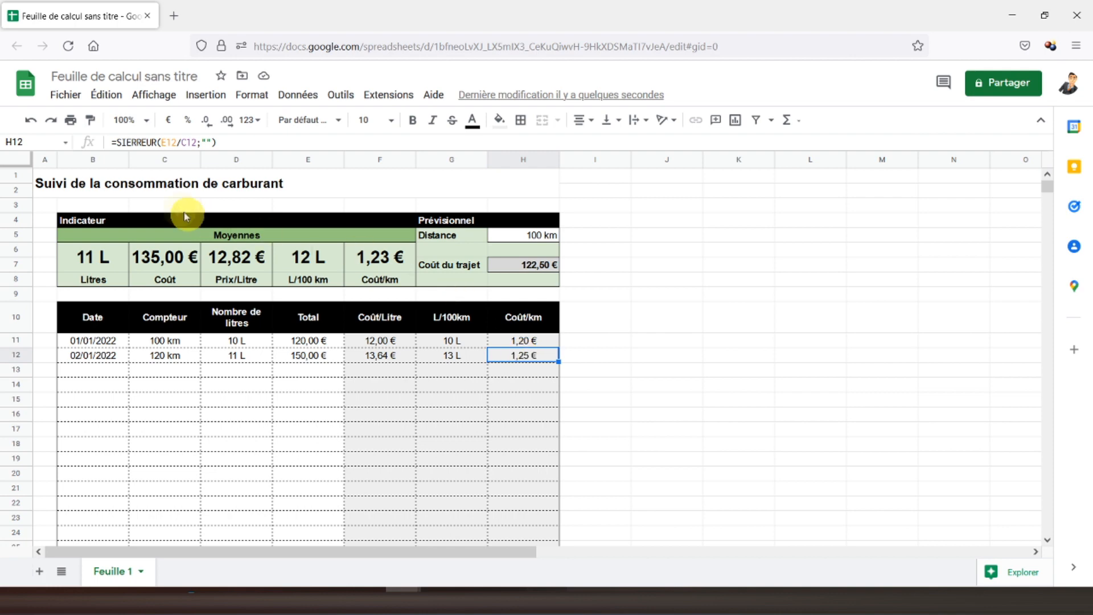
Hide the gridlines of the sheet
click(48, 182)
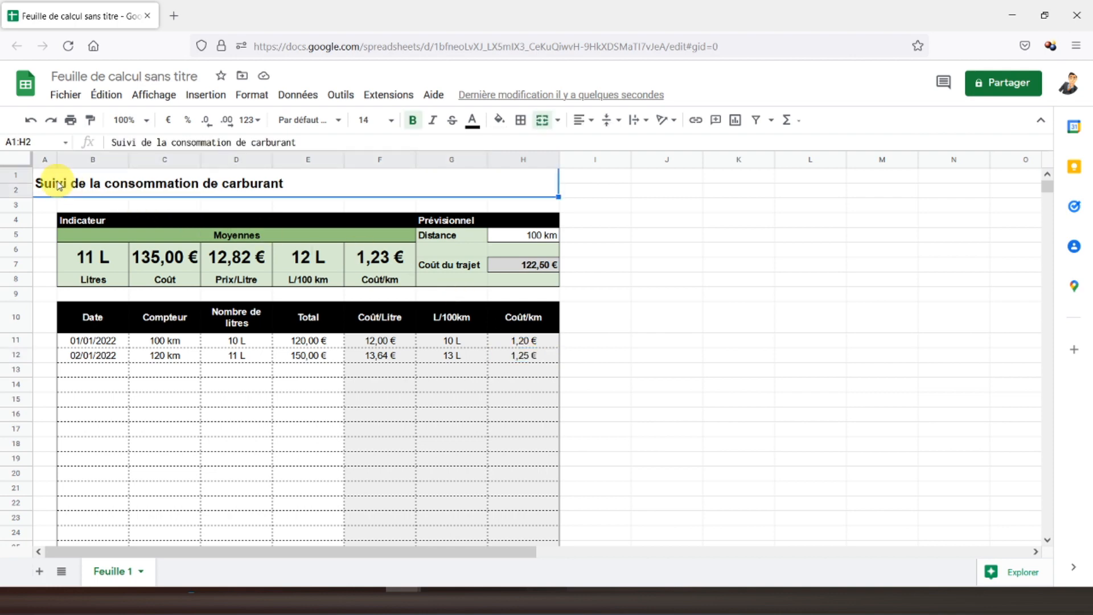
click(149, 95)
mouse_move(292, 119)
click(409, 149)
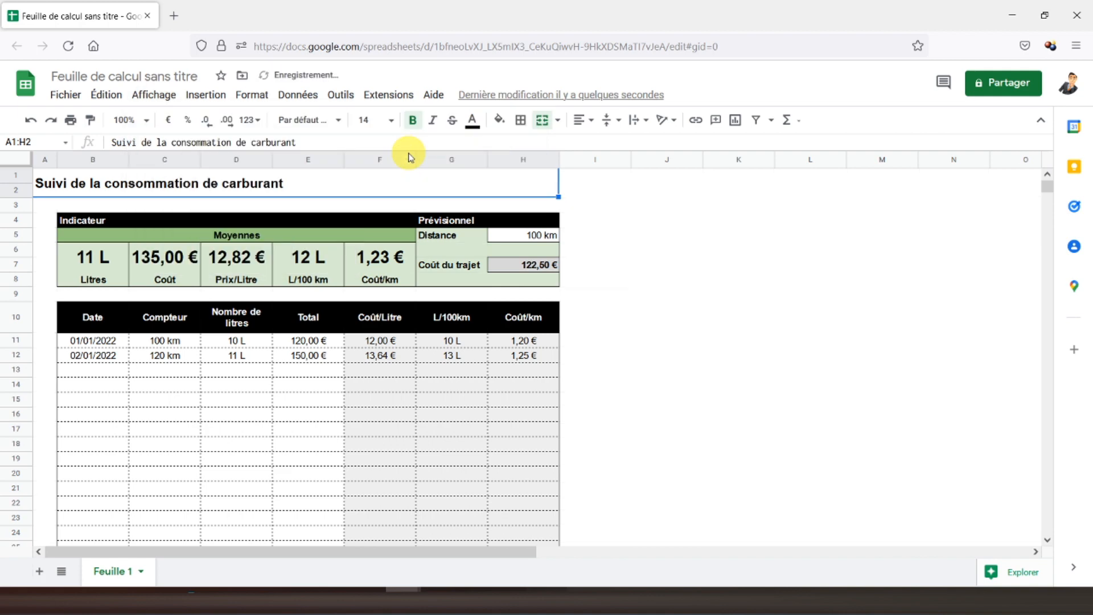